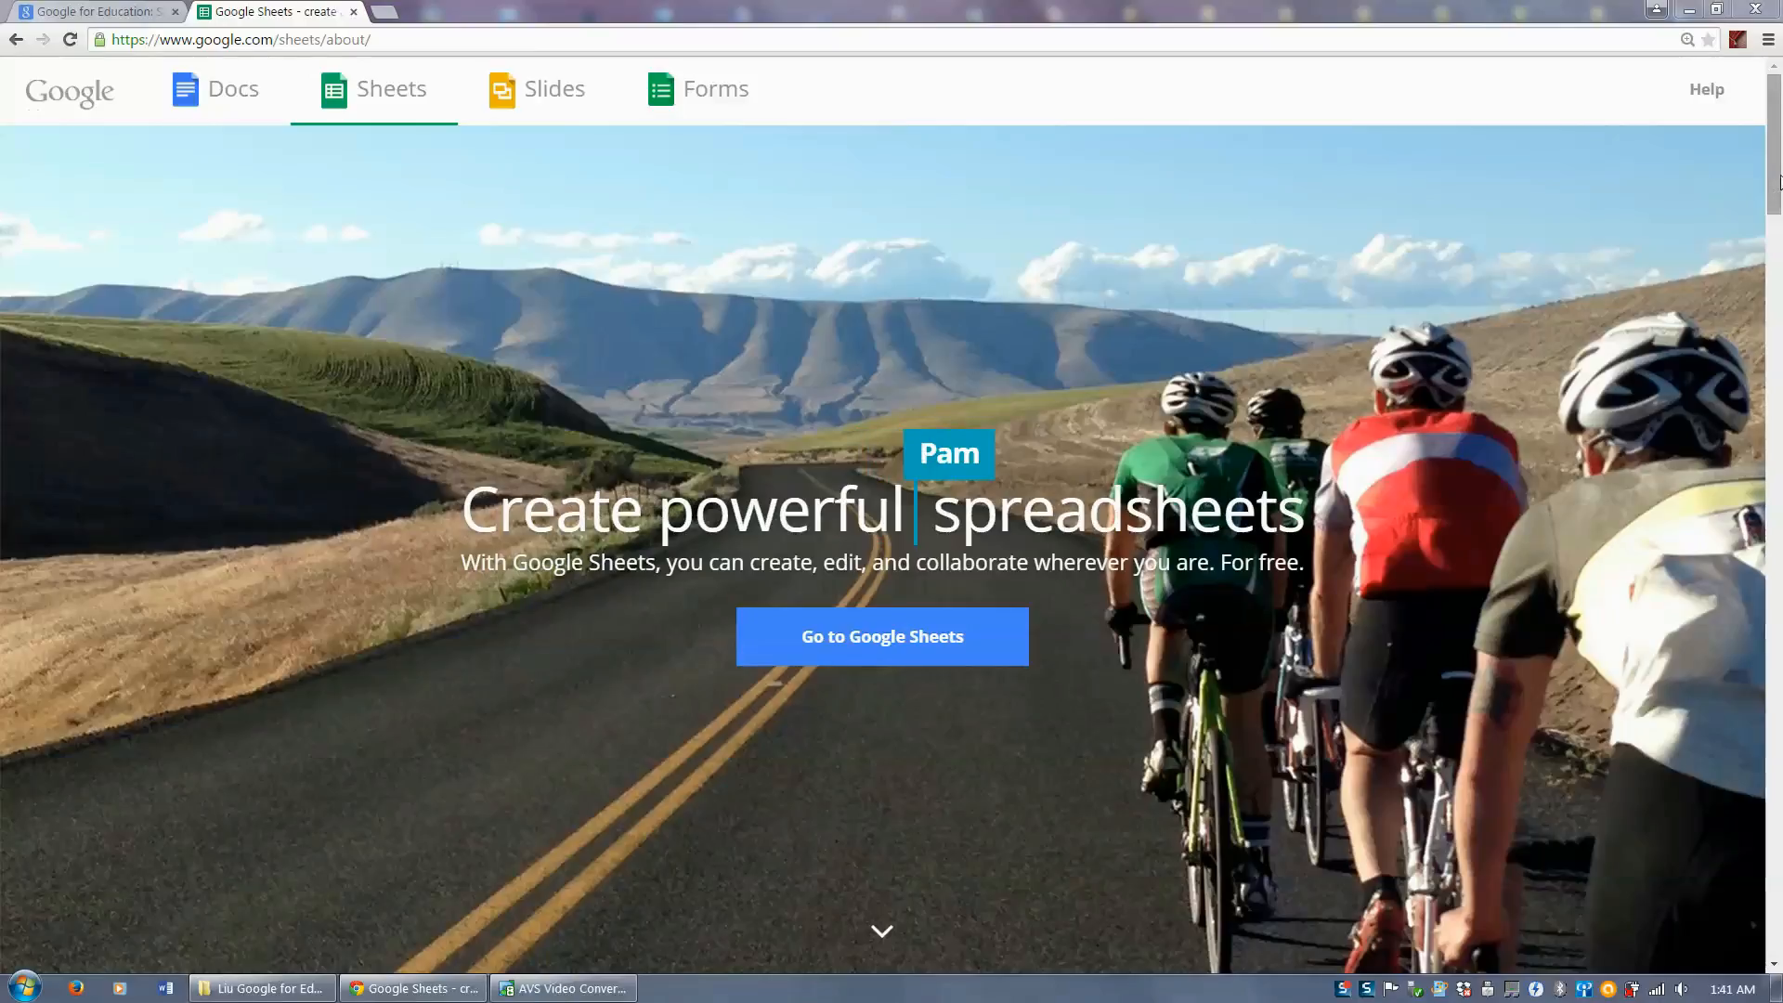
Step: Examine the Google Sheets overview page sections on charts and formulas and on accessing spreadsheets from any device
scroll(1779, 276, "down", 3)
scroll(1778, 279, "down", 5)
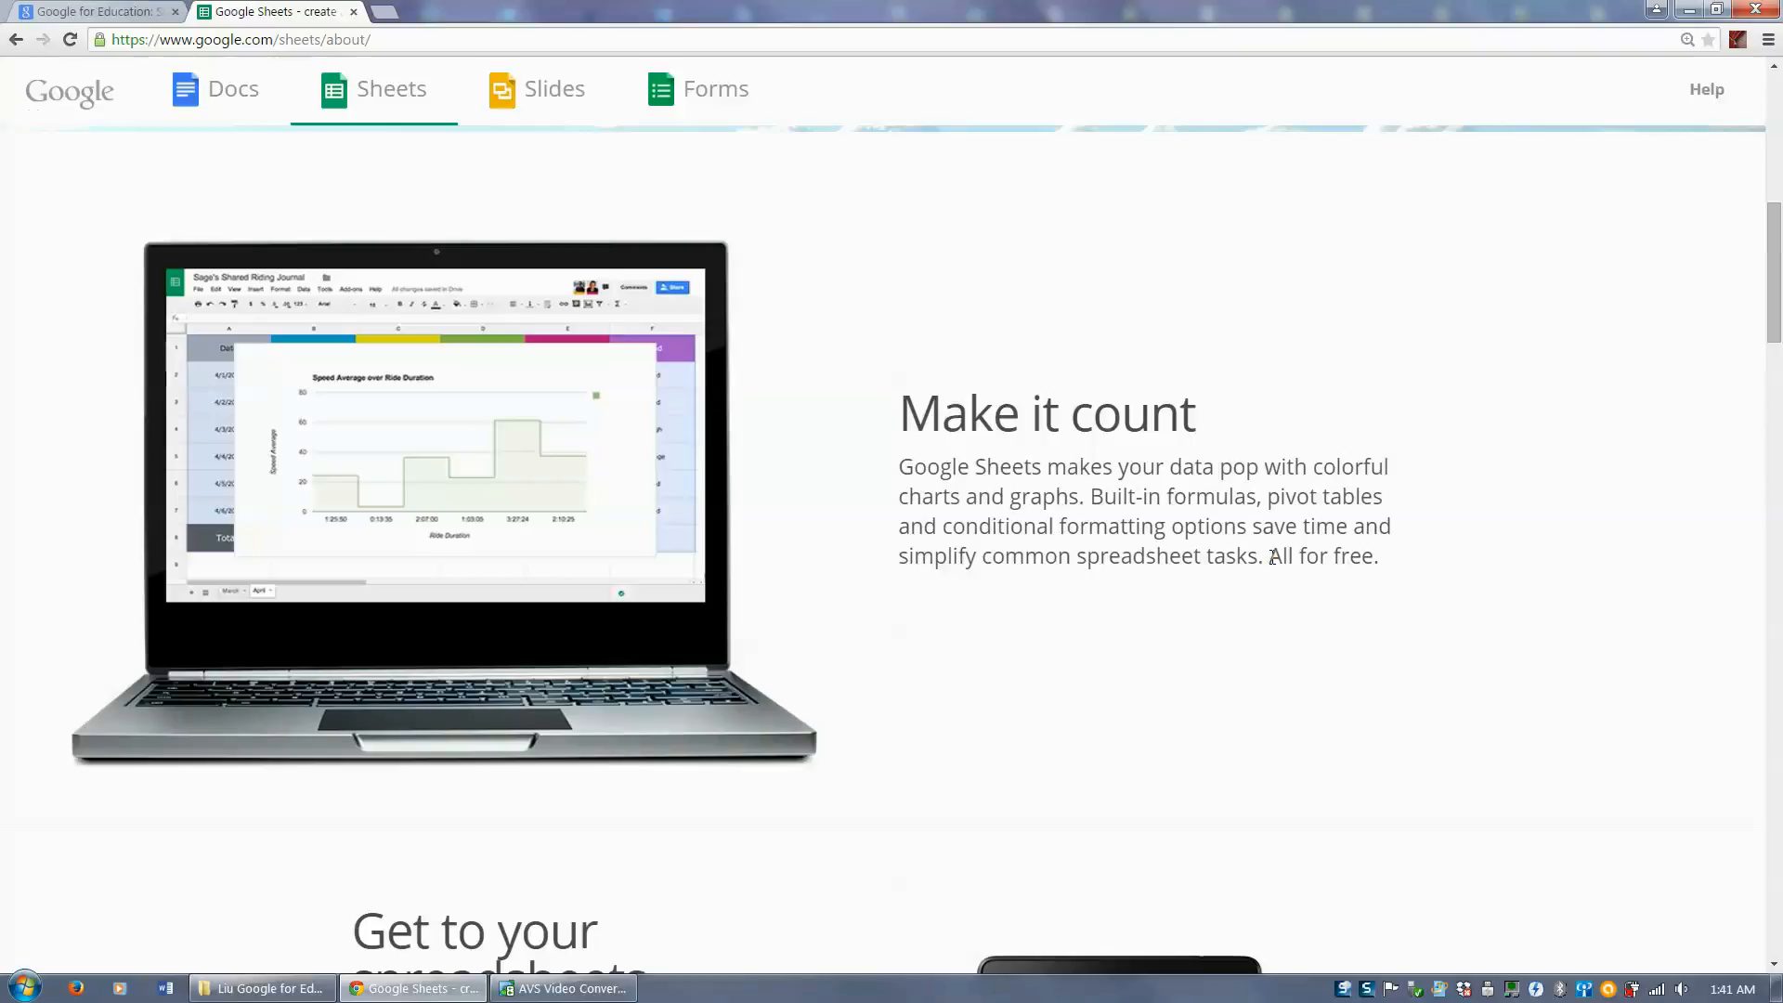
left_click_drag(1269, 556, 1355, 561)
left_click(1495, 464)
scroll(1774, 279, "down", 6)
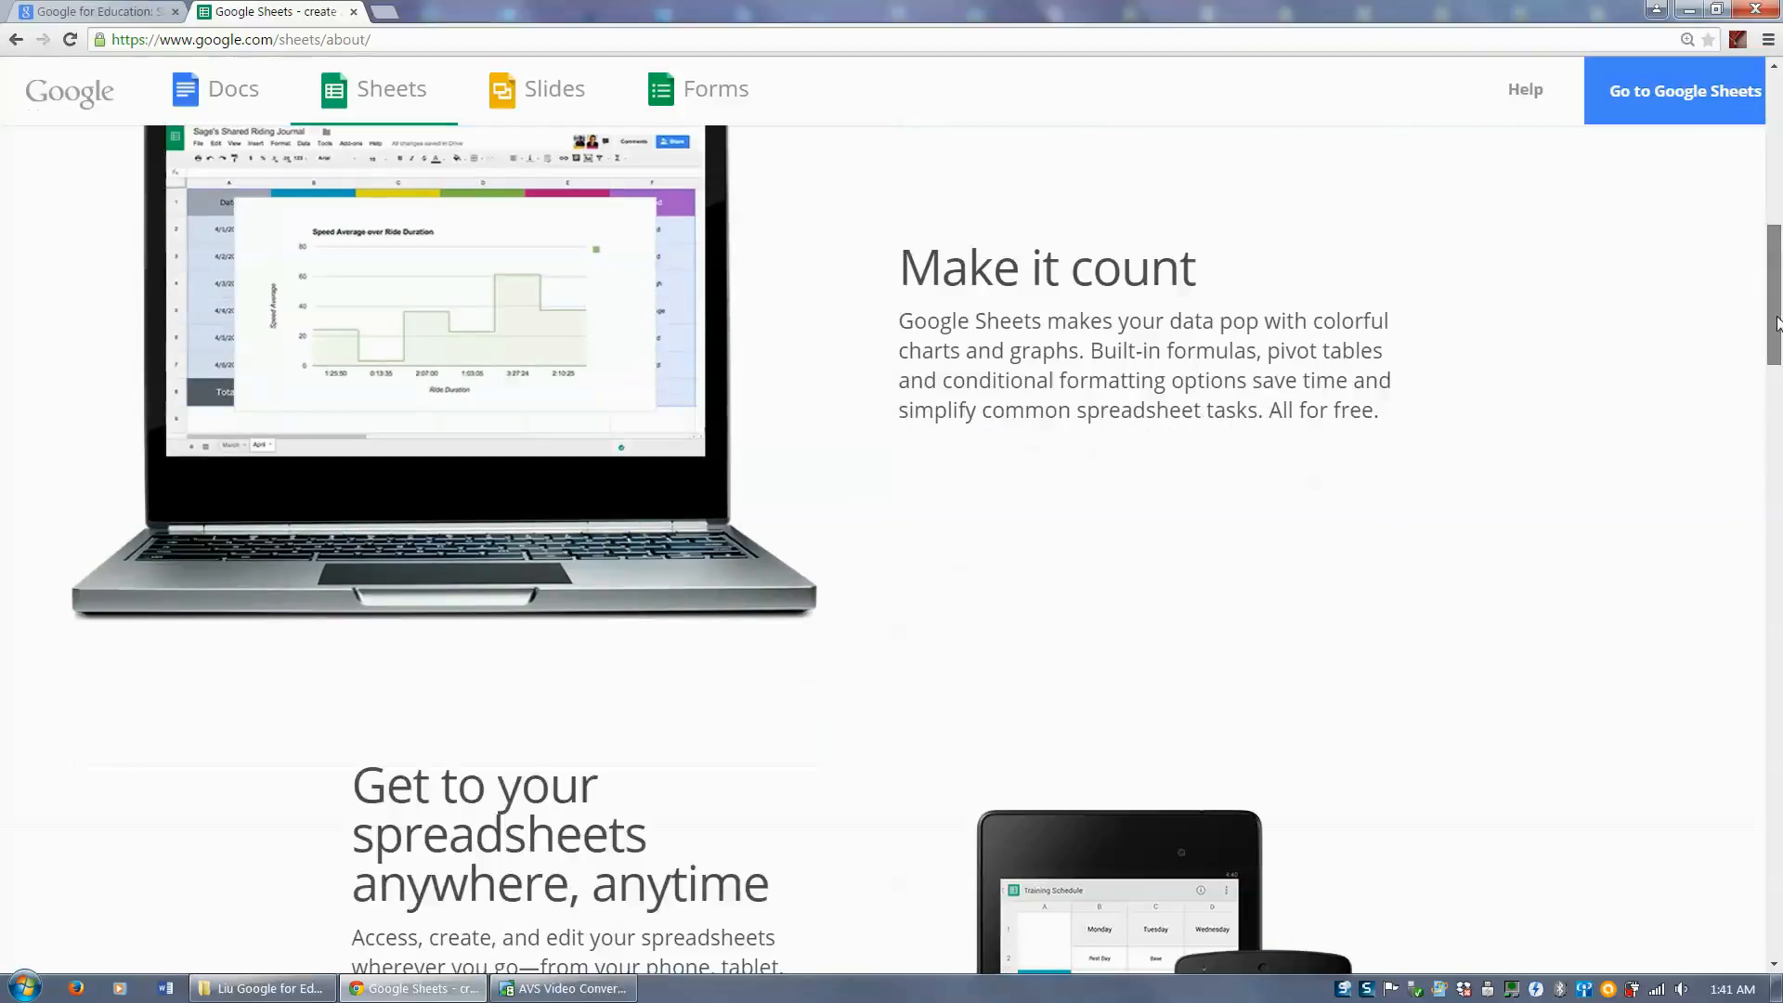
scroll(1774, 385, "down", 1)
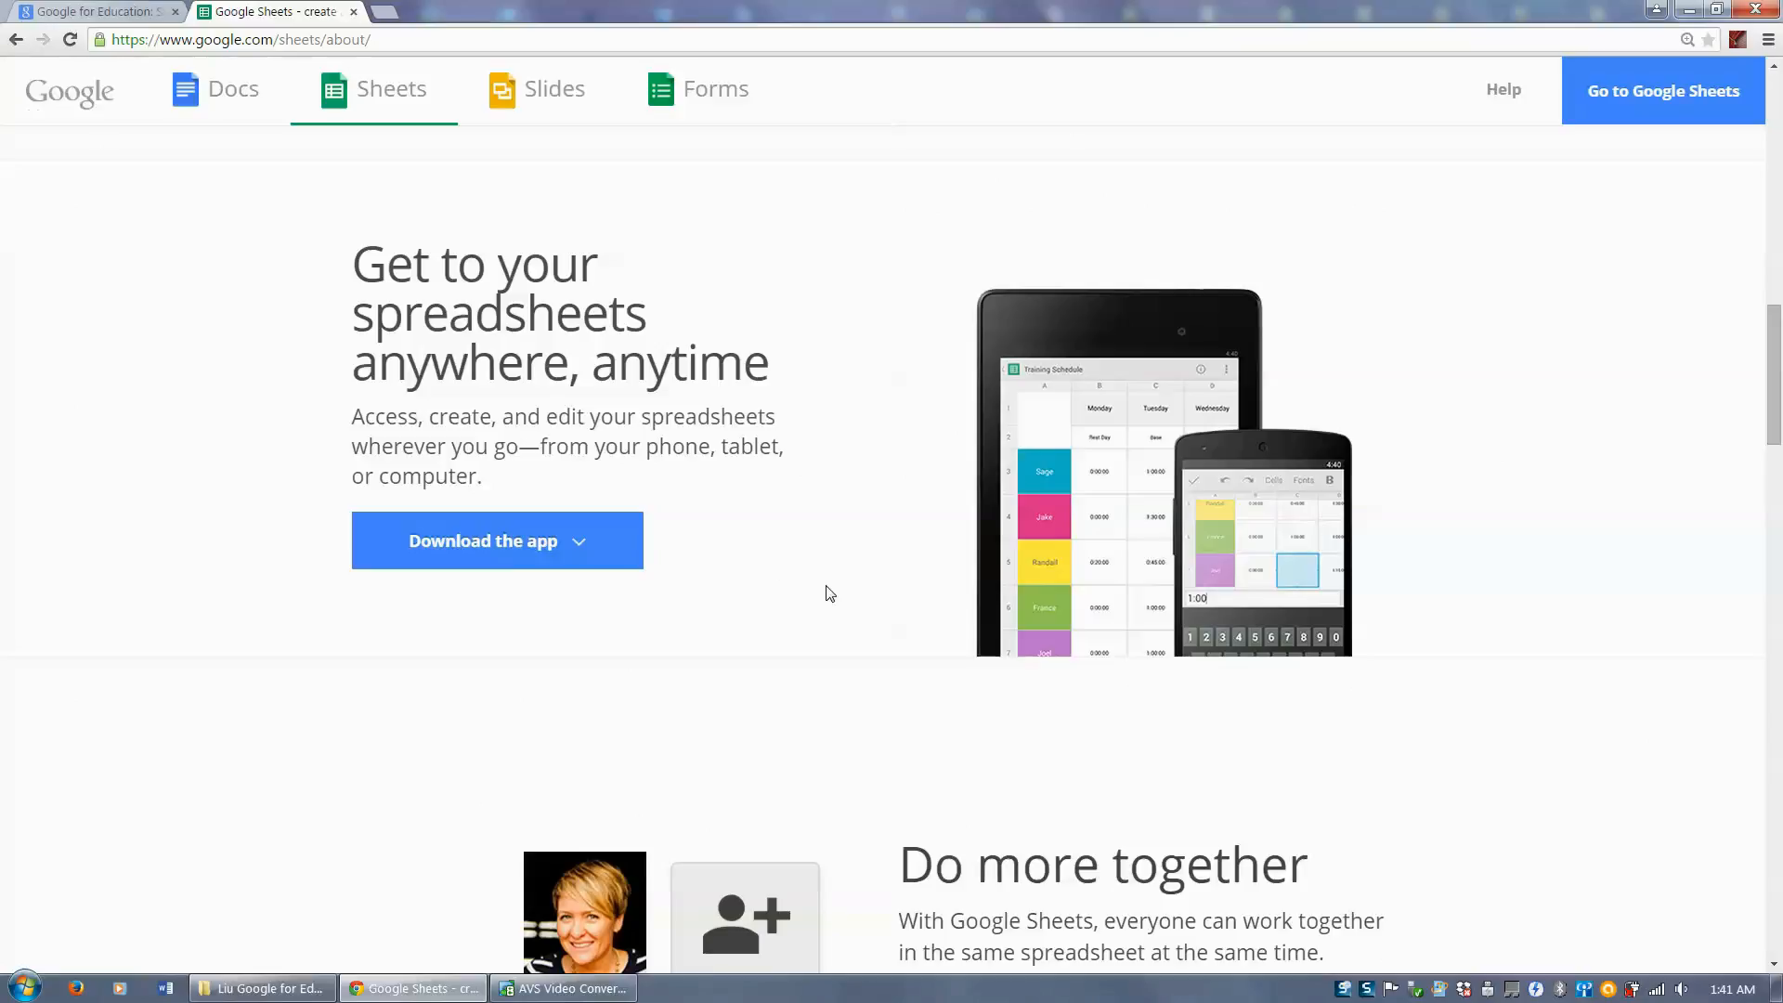
left_click_drag(1777, 422, 1776, 480)
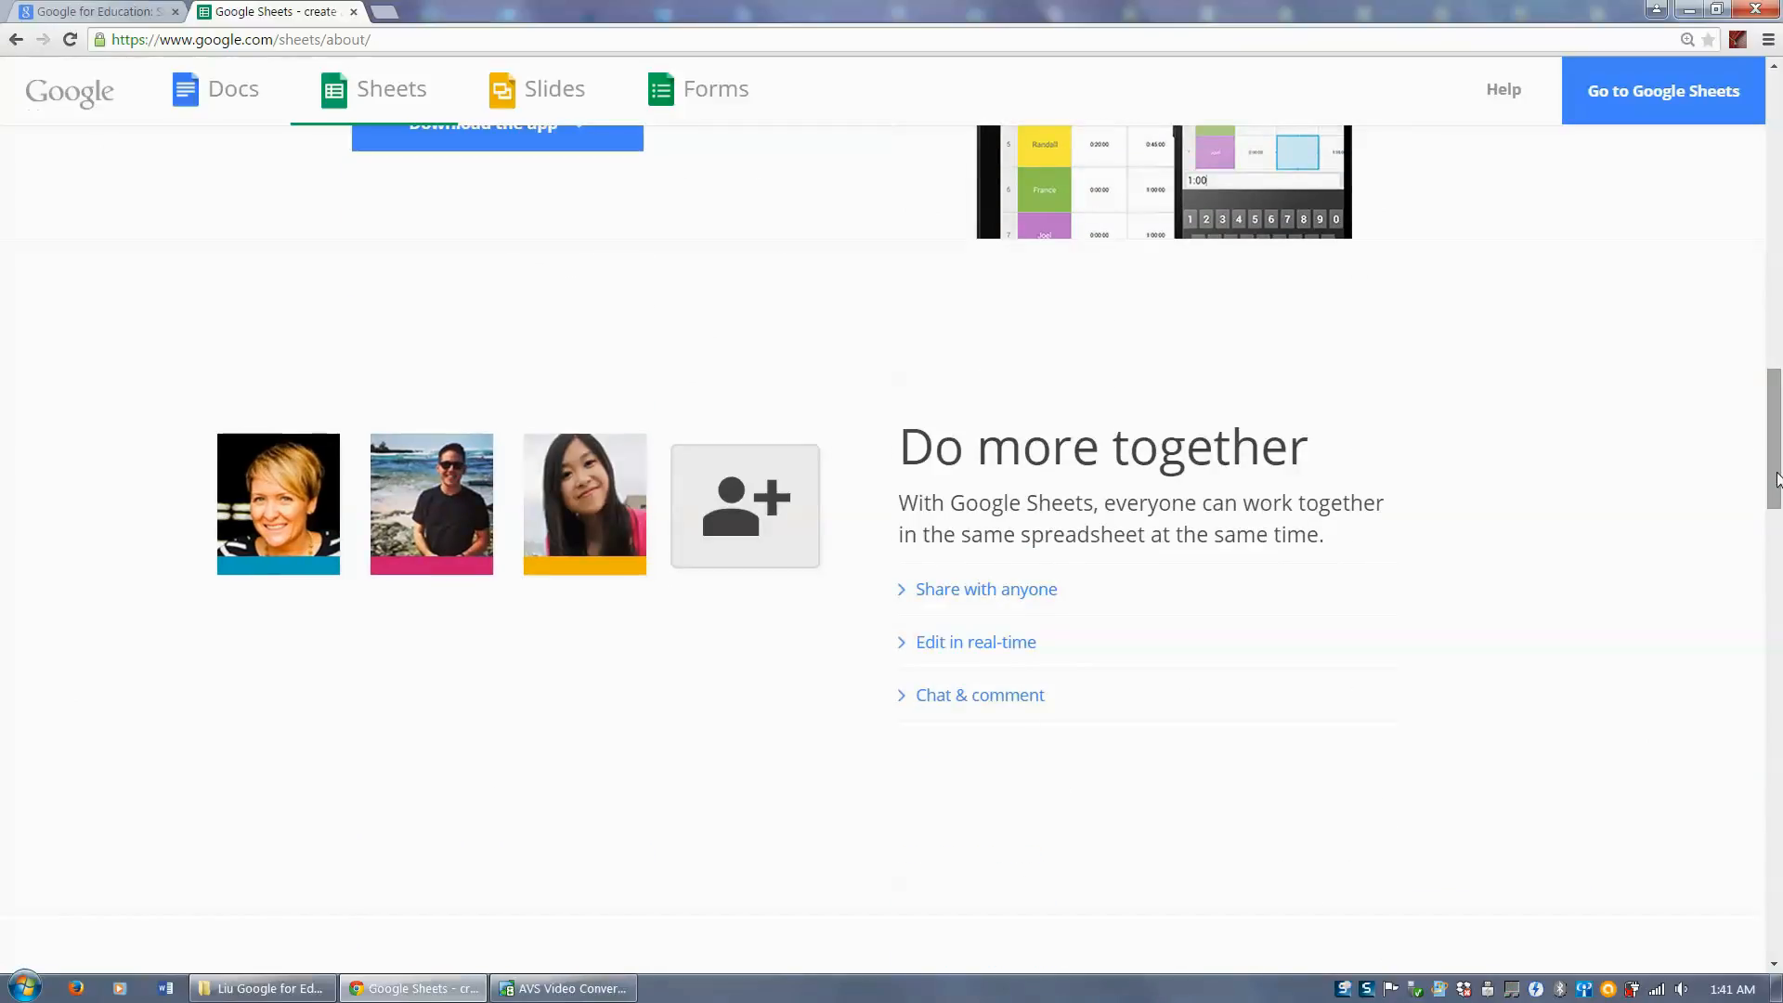
Step: Expand the Share with anyone, Edit in real-time, and Chat & comment descriptions under Do more together
left_click(1005, 602)
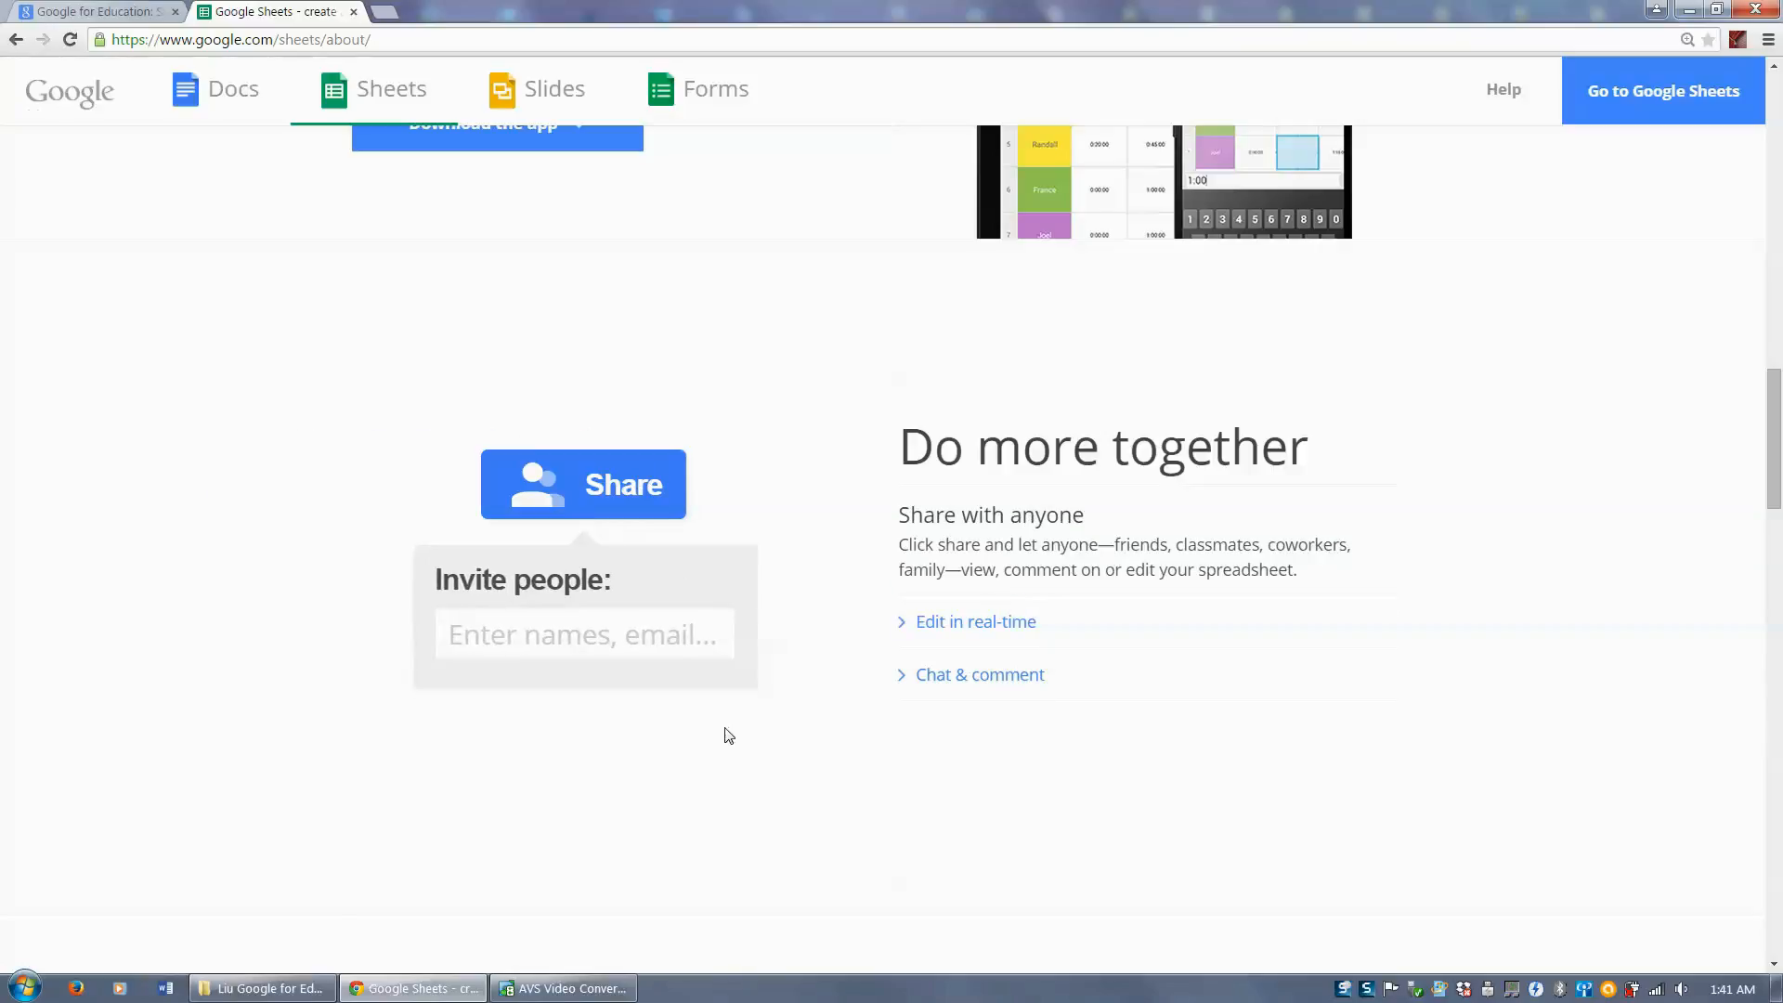
left_click(973, 626)
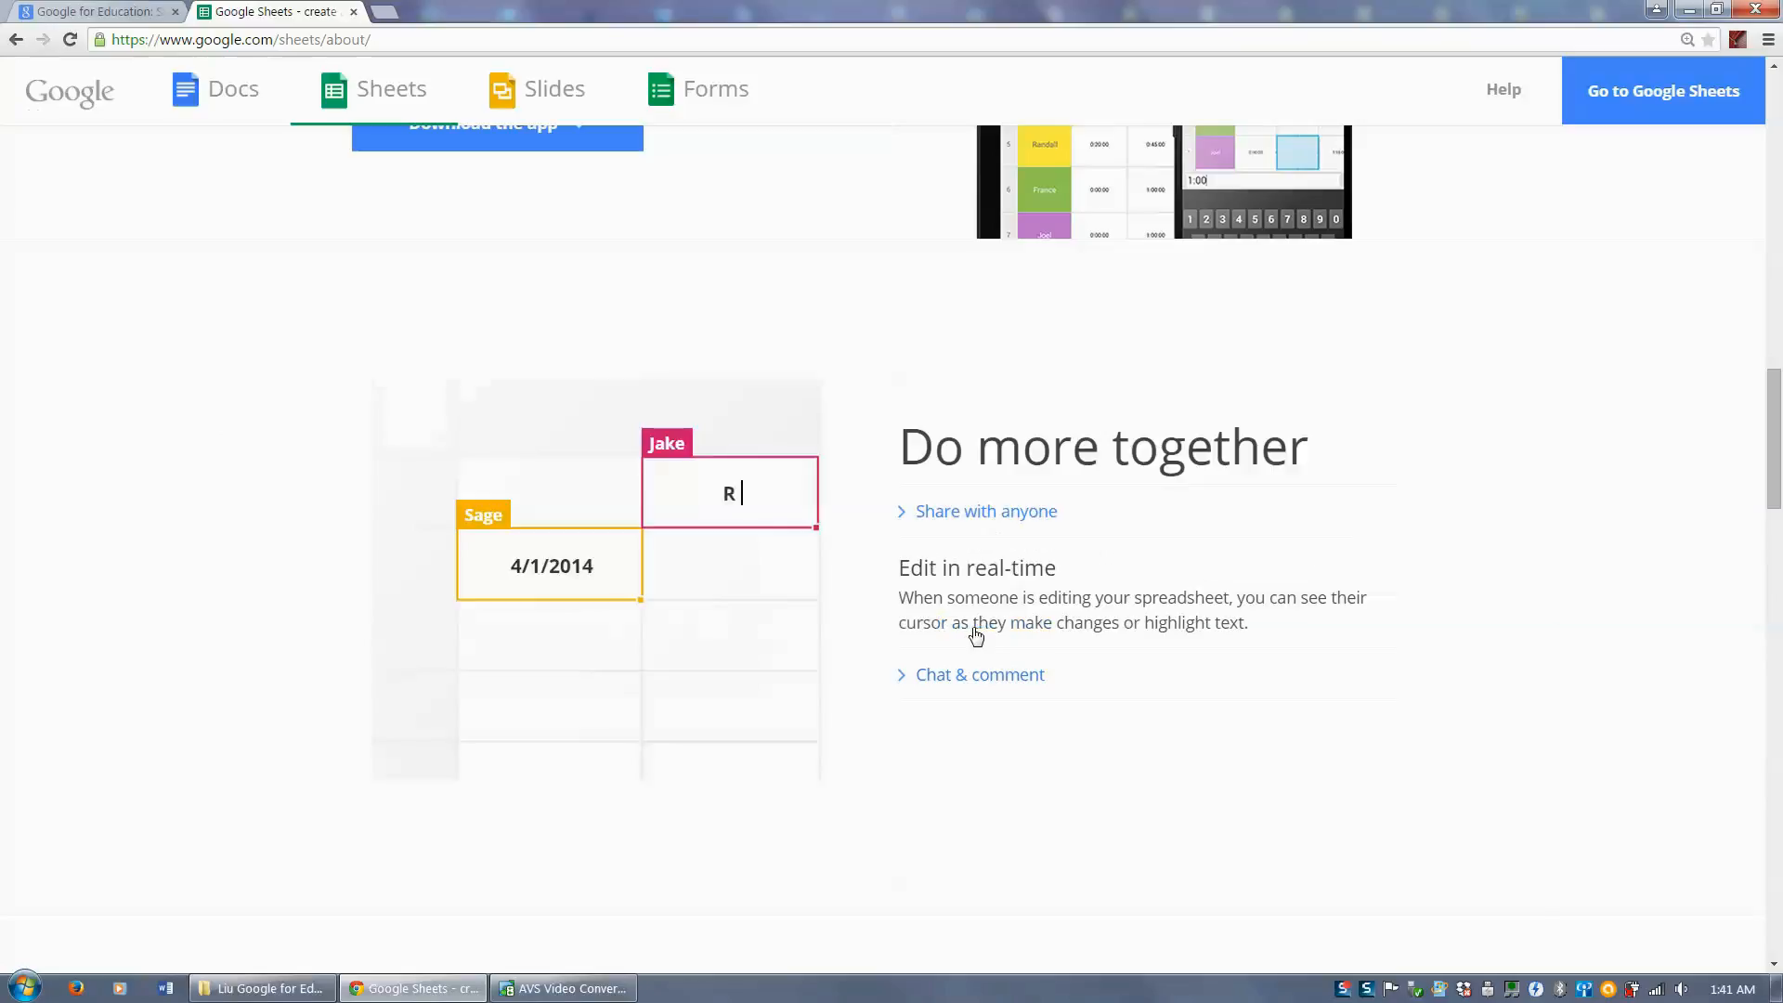
left_click(930, 675)
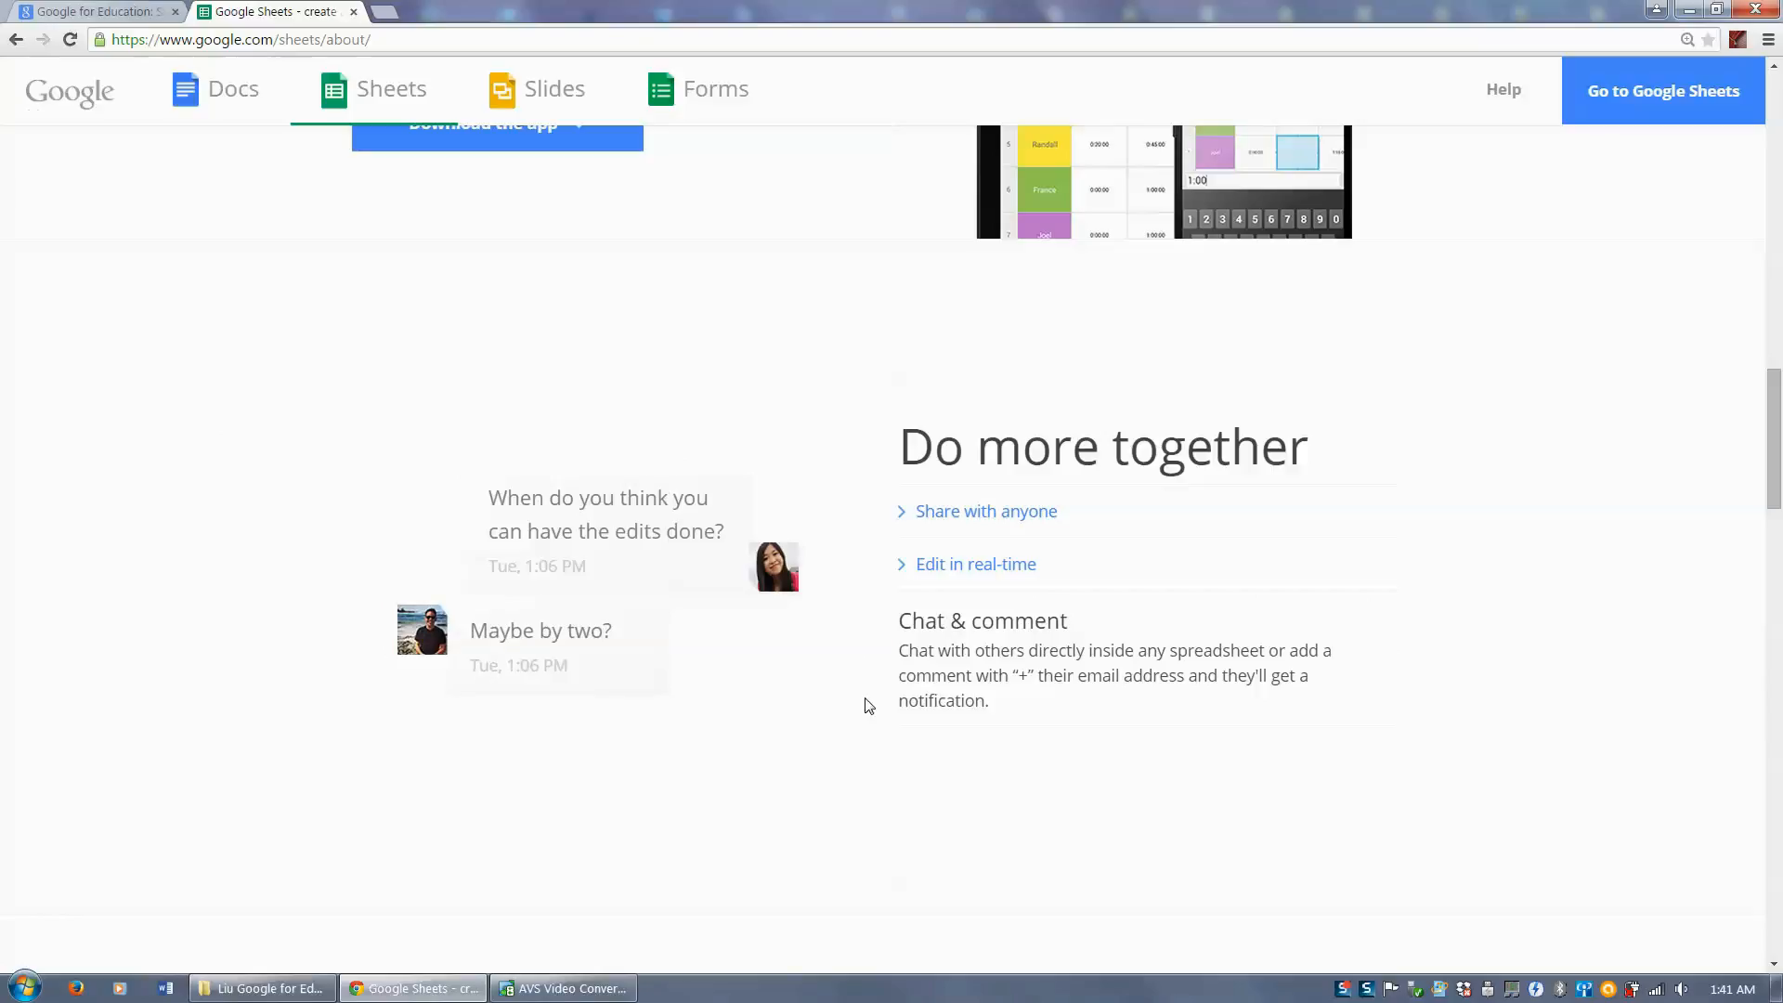
Step: Examine the overview sections on automatic saving, Excel compatibility, offline editing and add-ons
left_click_drag(1777, 438, 1777, 555)
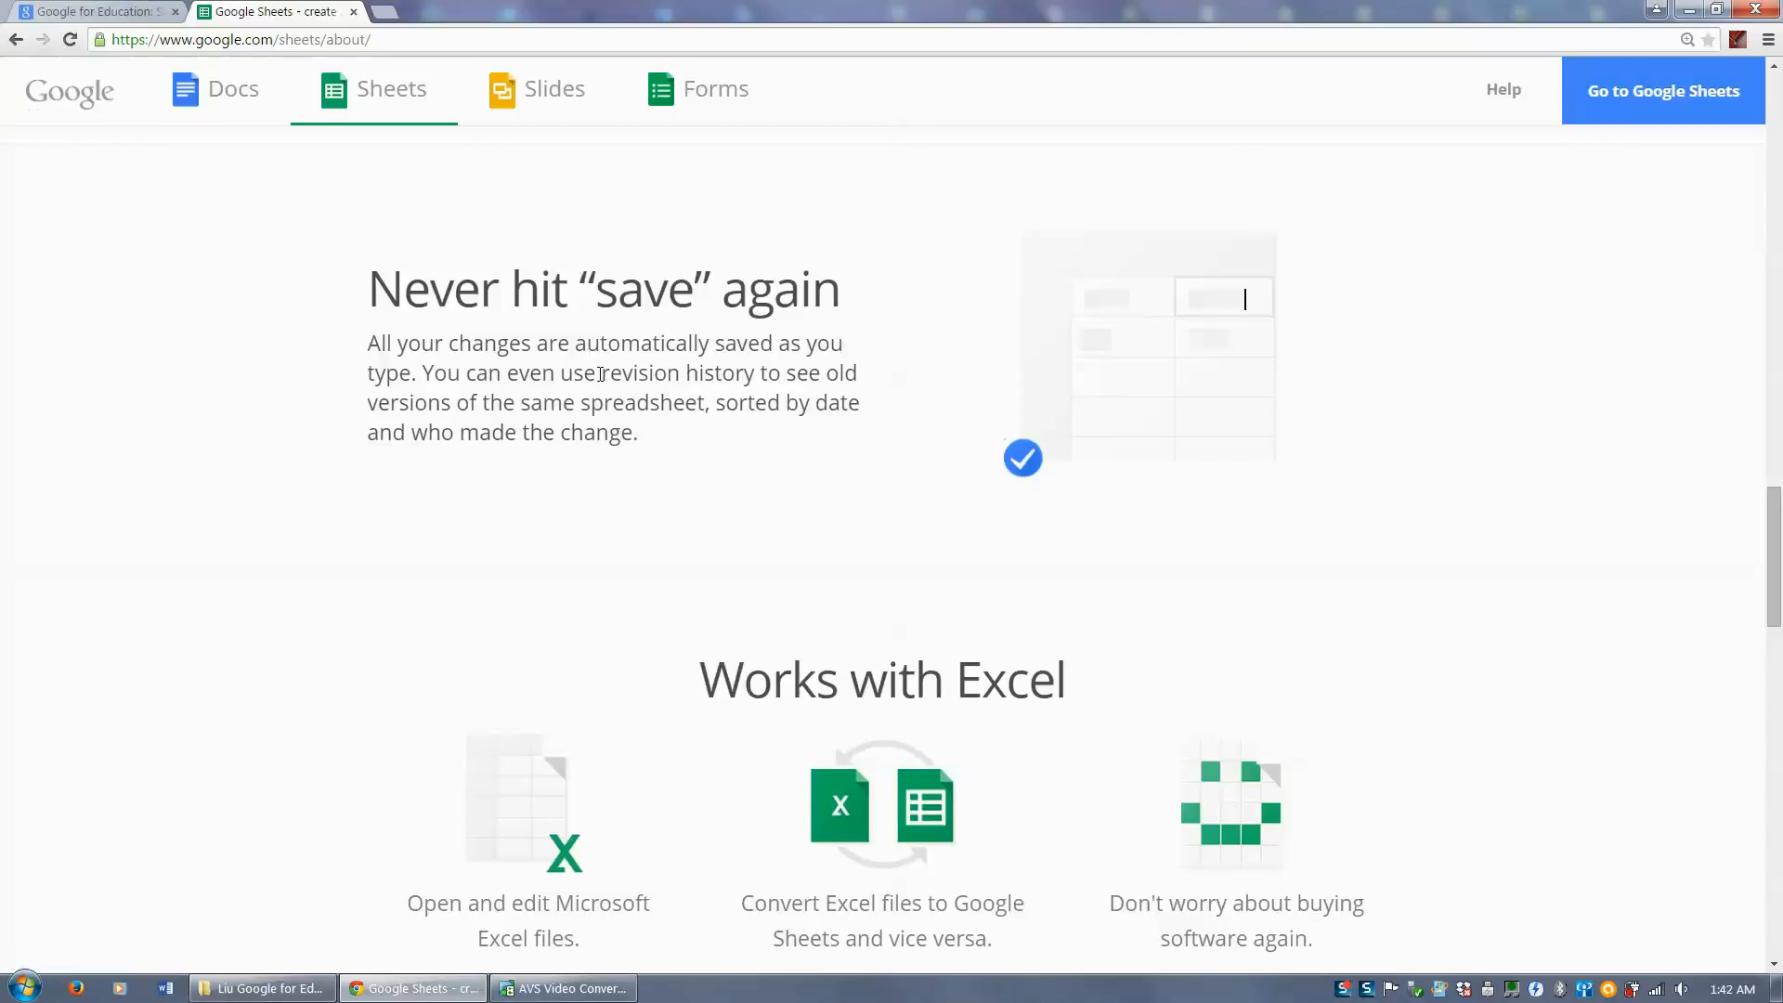
left_click_drag(597, 373, 771, 404)
left_click(785, 448)
left_click_drag(1776, 604, 1776, 661)
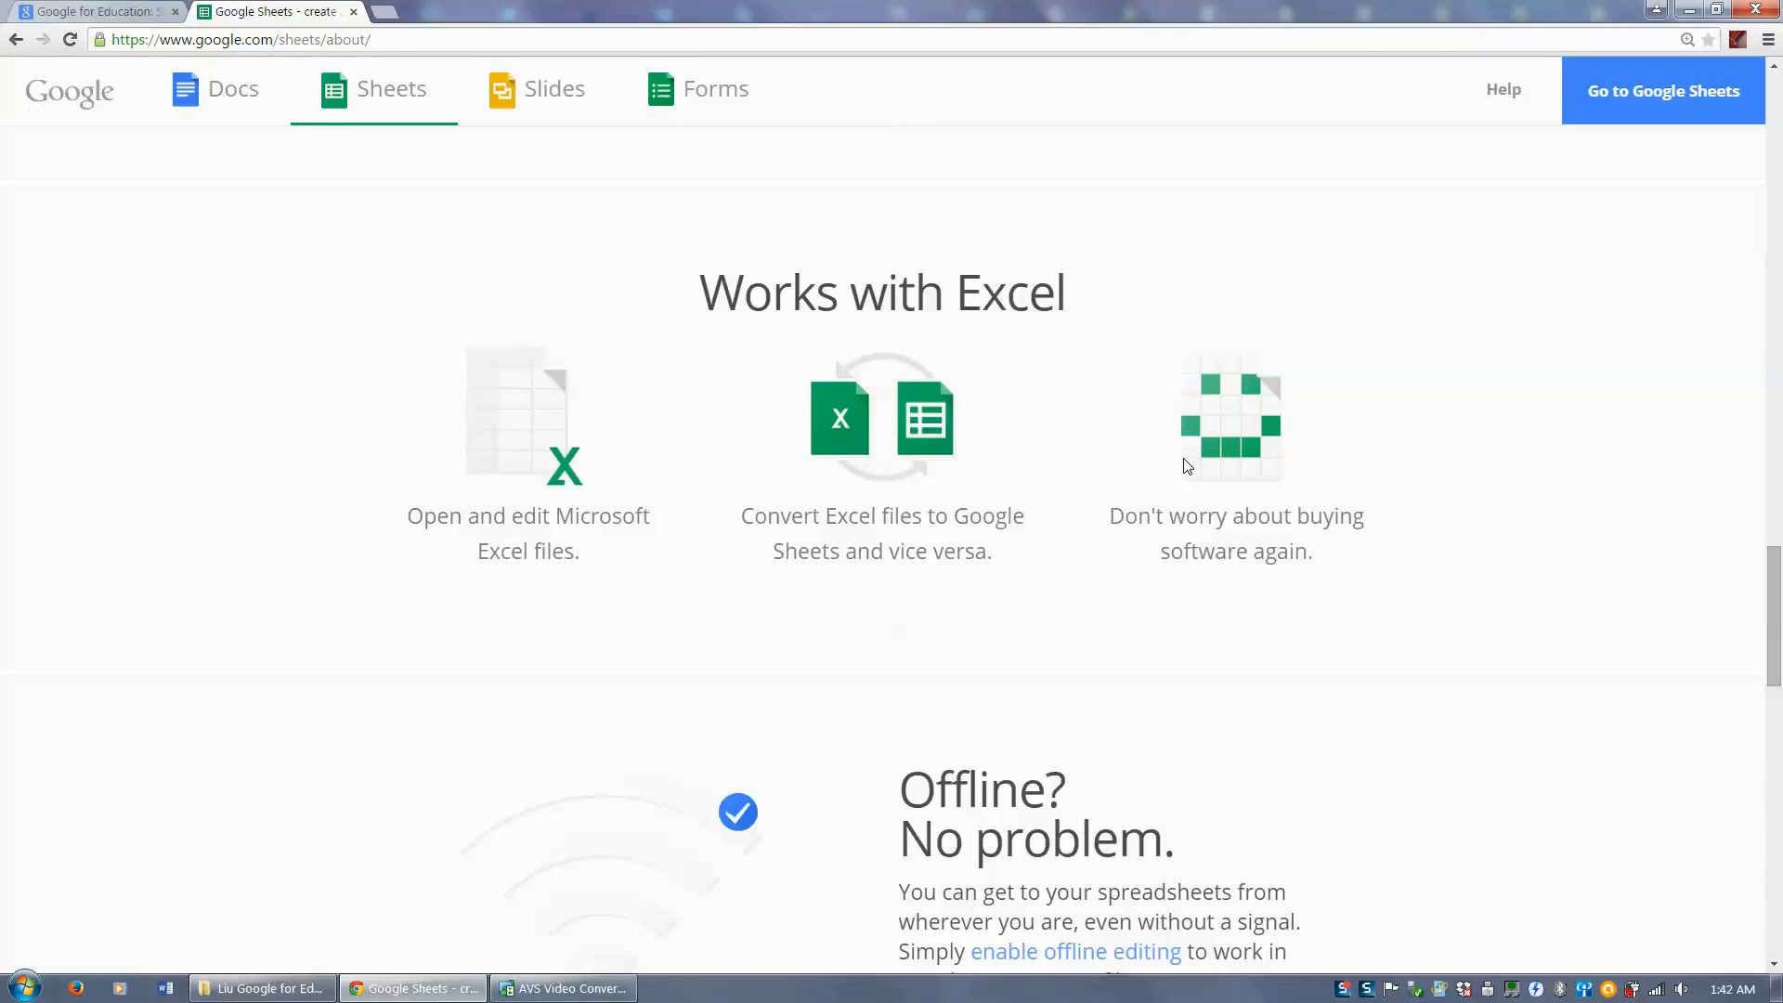
left_click_drag(1135, 469, 1720, 587)
left_click(1427, 587)
scroll(941, 407, "down", 6)
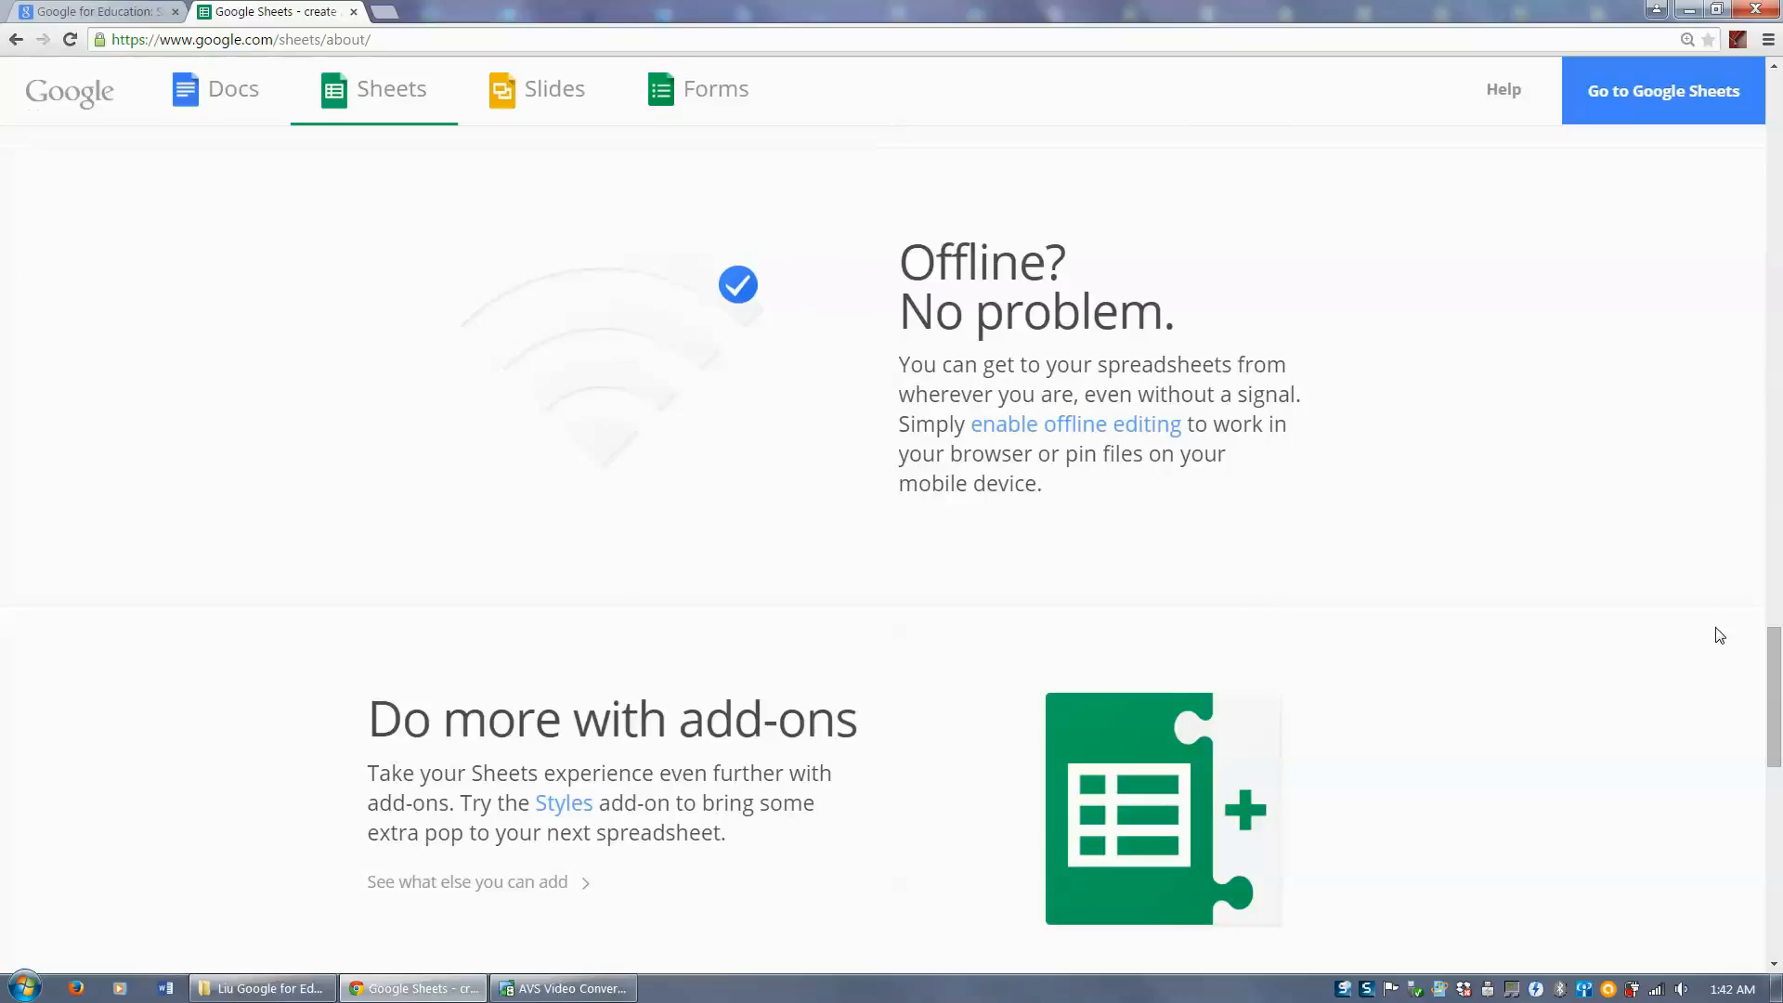
left_click_drag(1775, 685, 1779, 757)
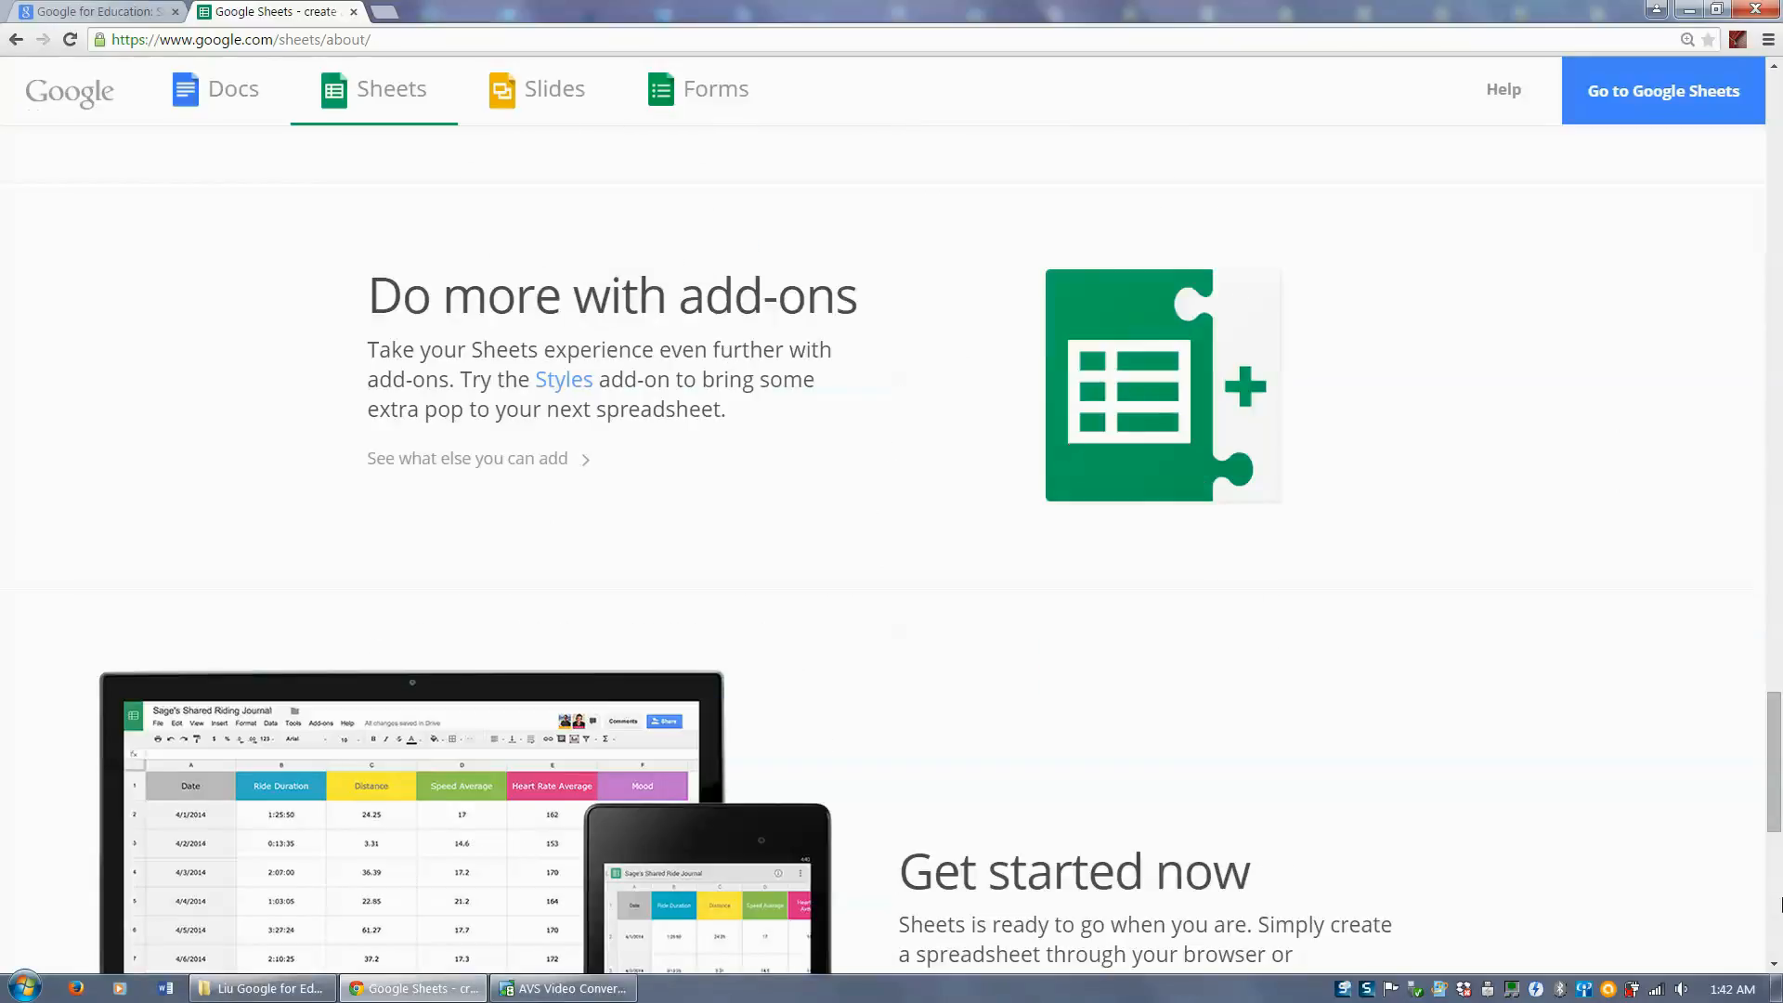
Step: Go to the Sheets web app from the Get started now section's Get Google Sheets options
left_click_drag(1779, 789, 1779, 852)
left_click(1051, 687)
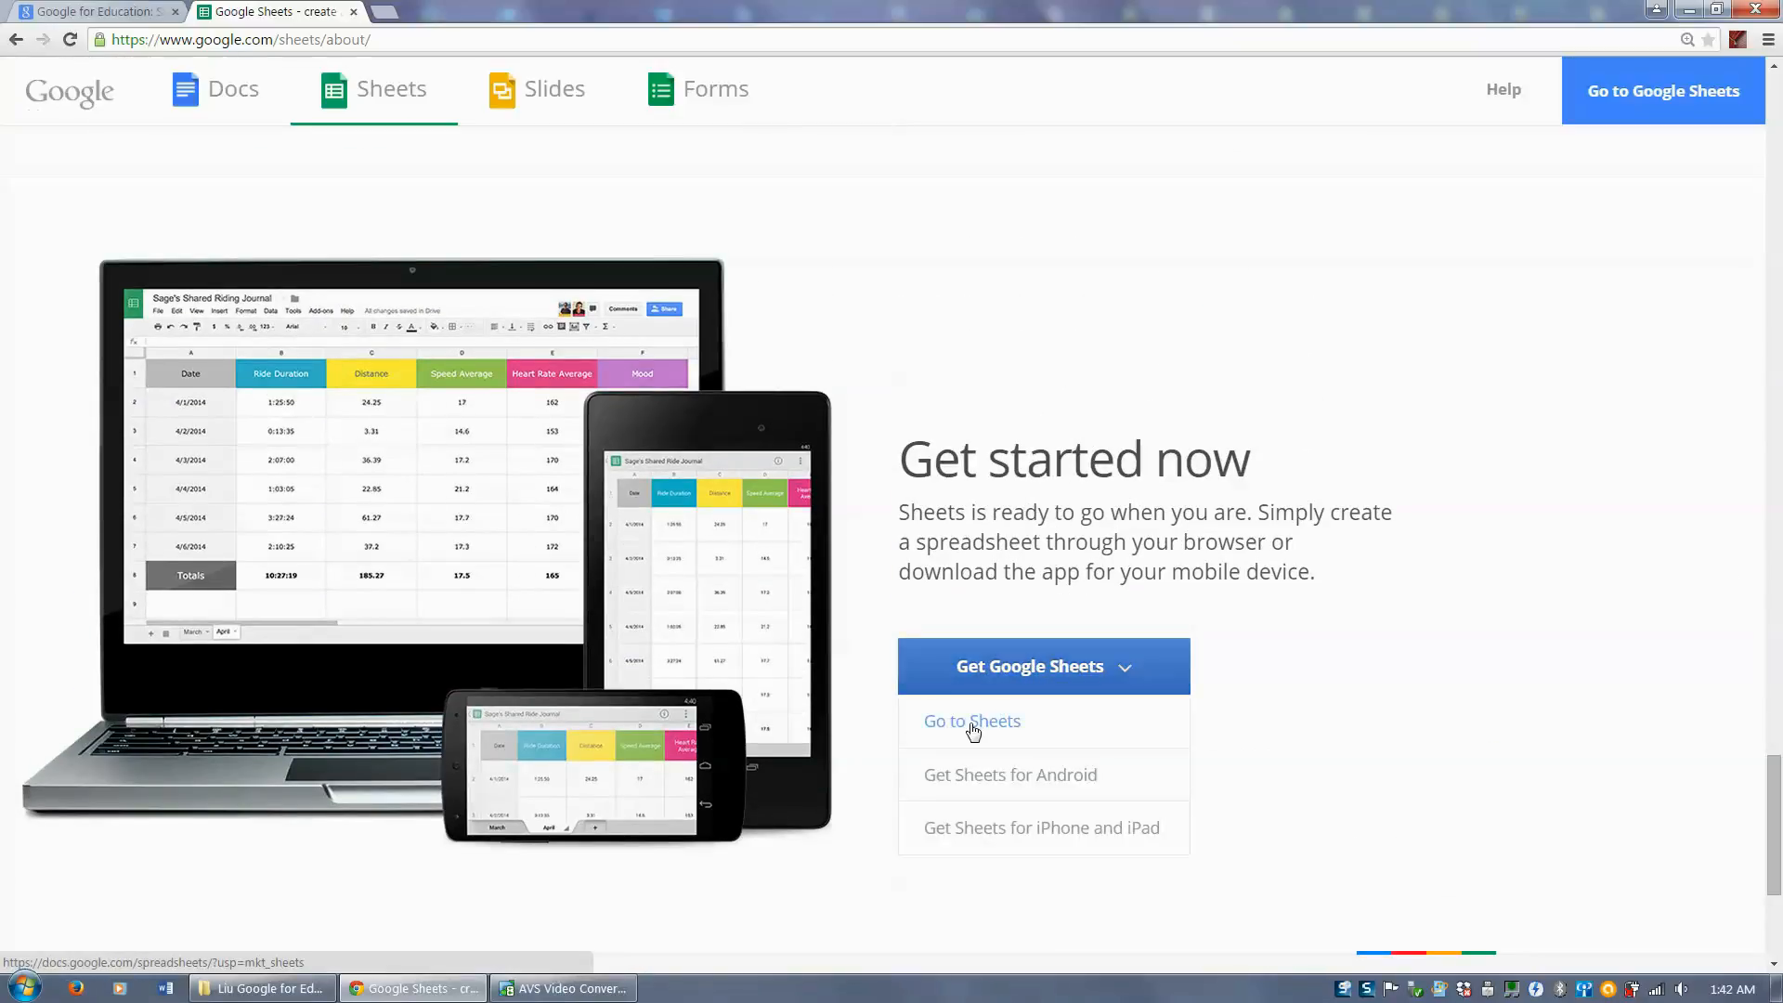
left_click(973, 731)
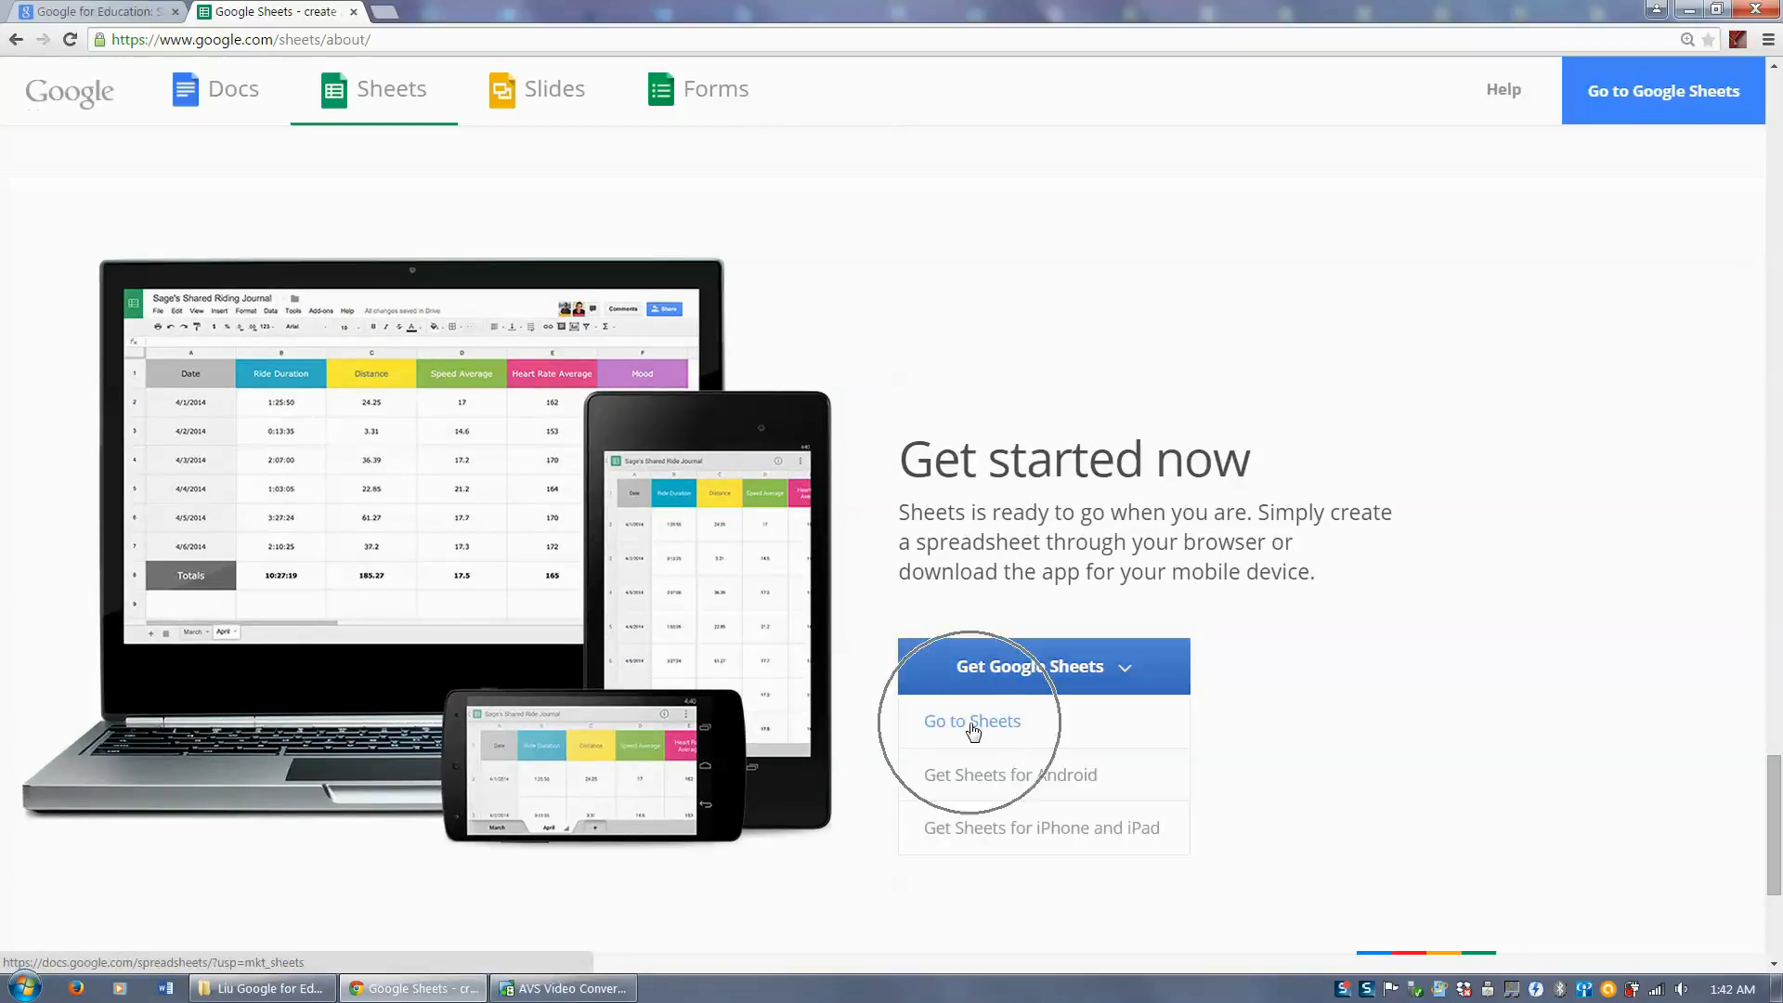
left_click(1027, 734)
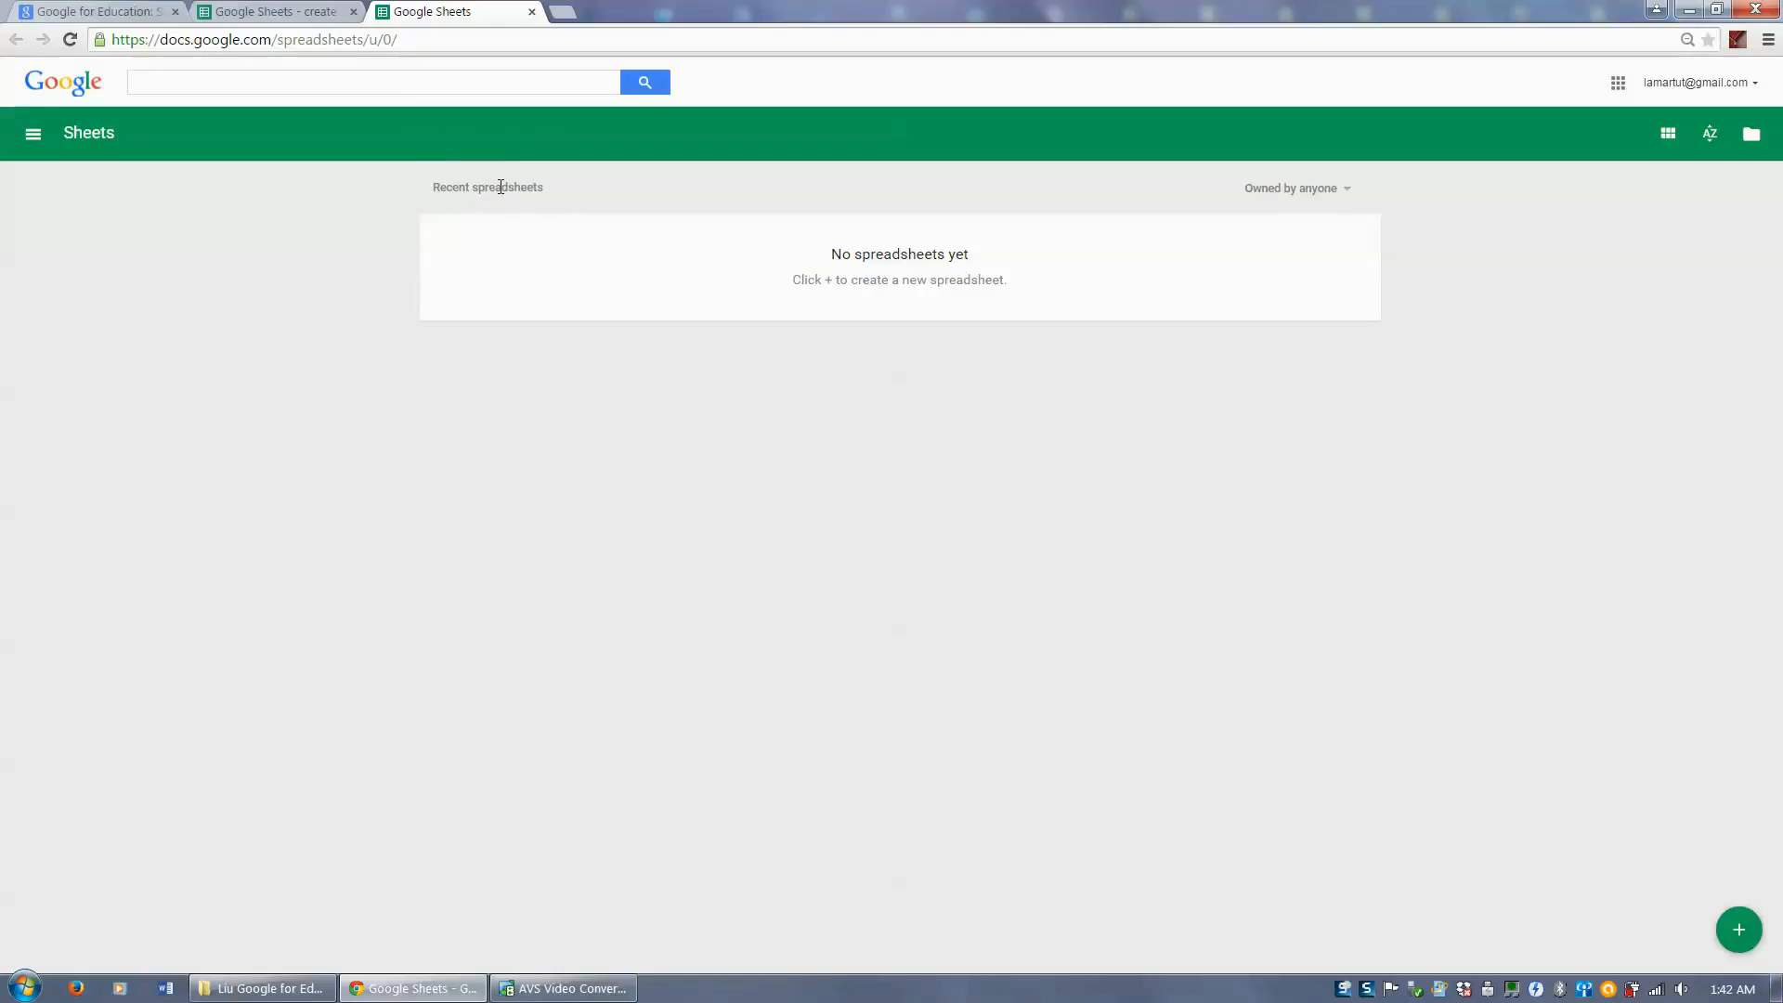
Step: Examine the Sheets main menu entries for Docs, Slides, Settings, Help & Feedback and Drive, leaving it closed
left_click(28, 147)
left_click(310, 267)
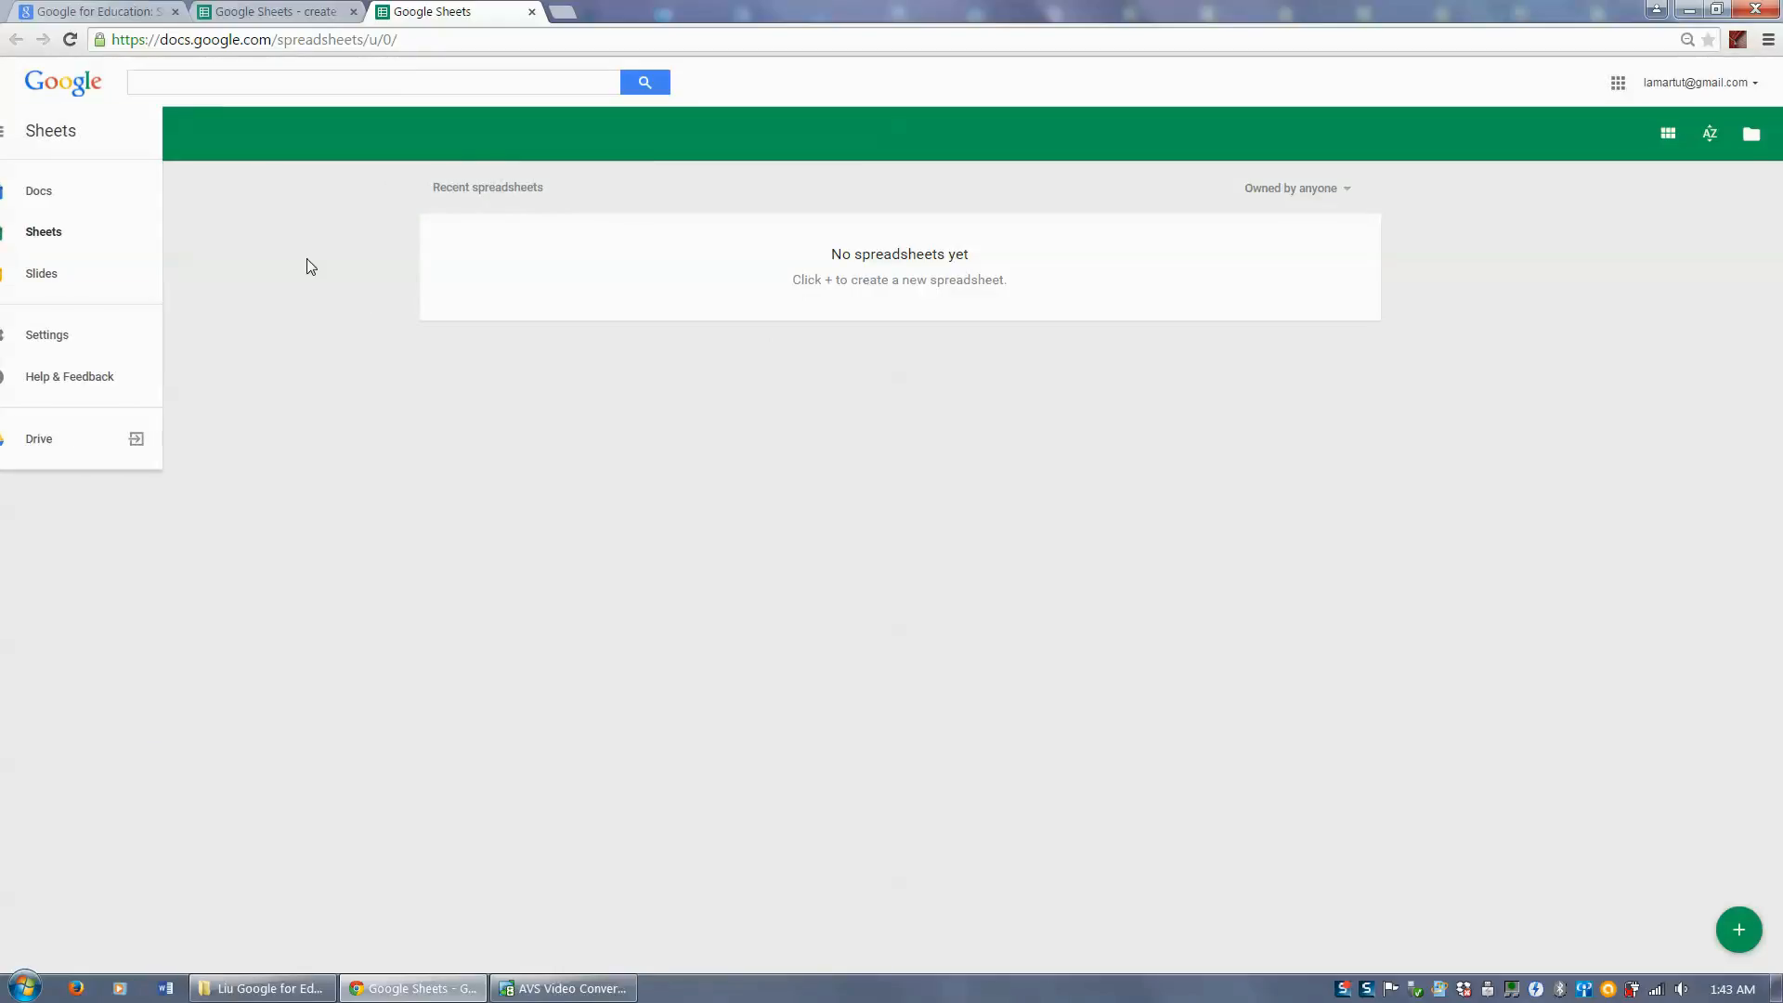
left_click(39, 149)
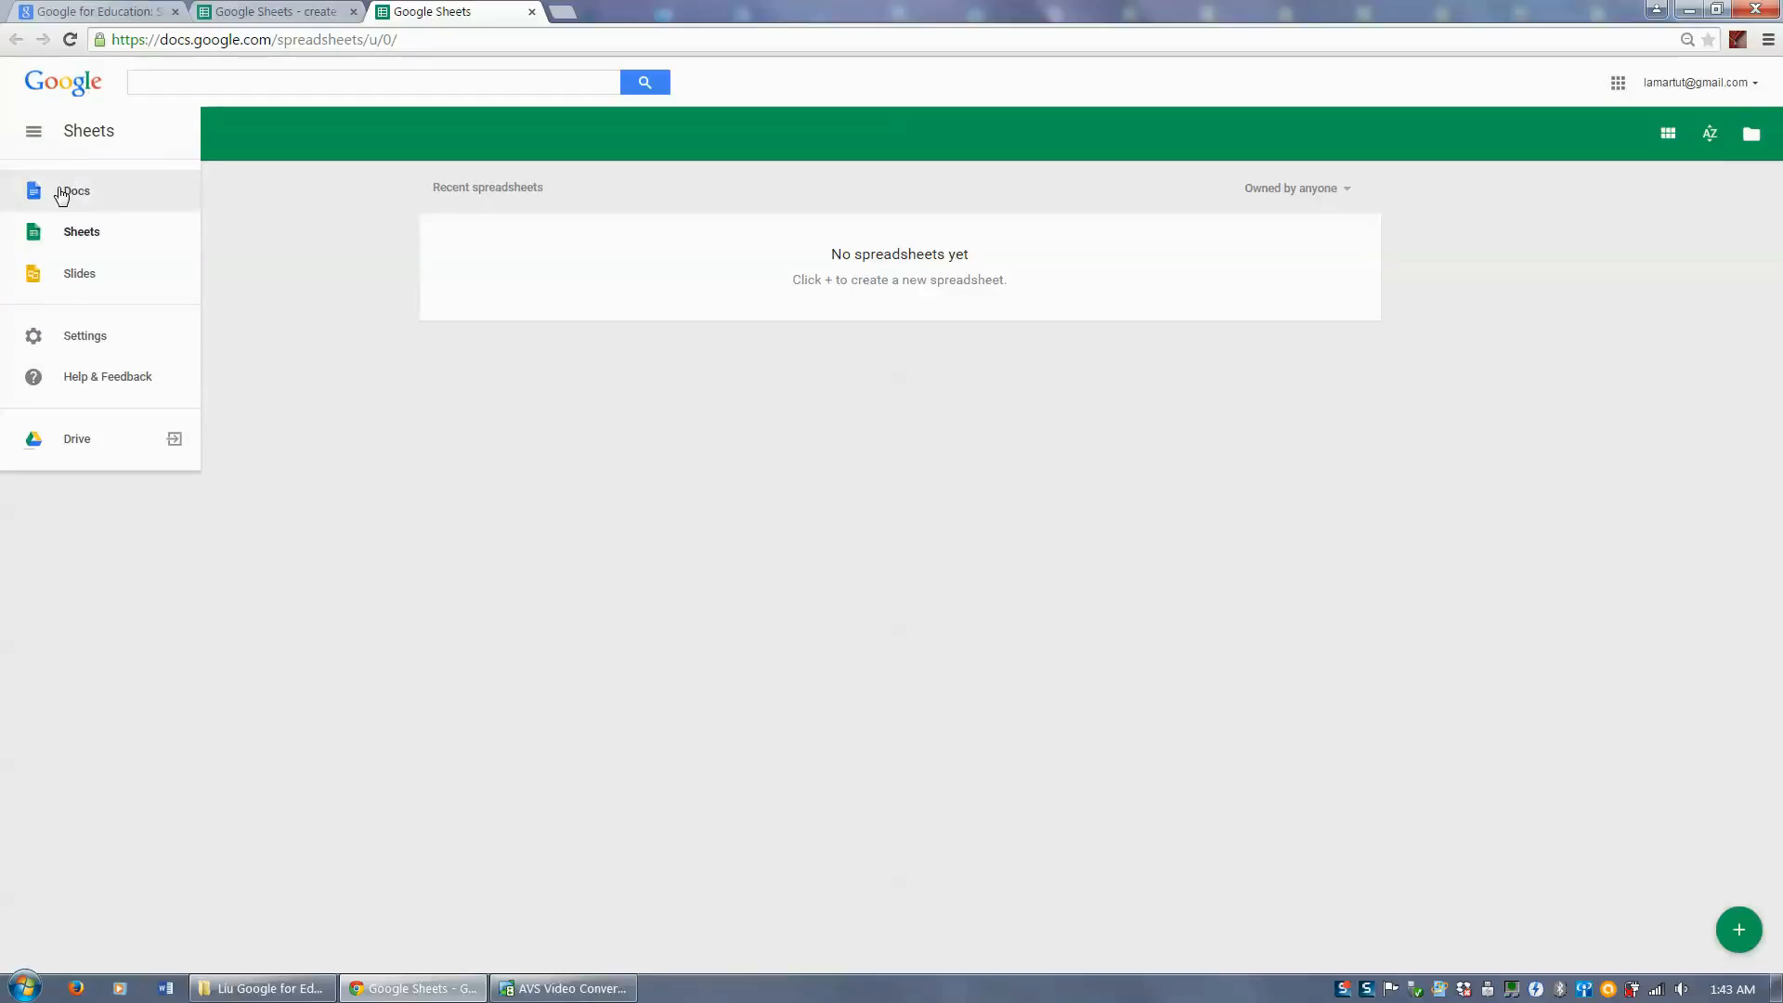
left_click(232, 477)
left_click(96, 151)
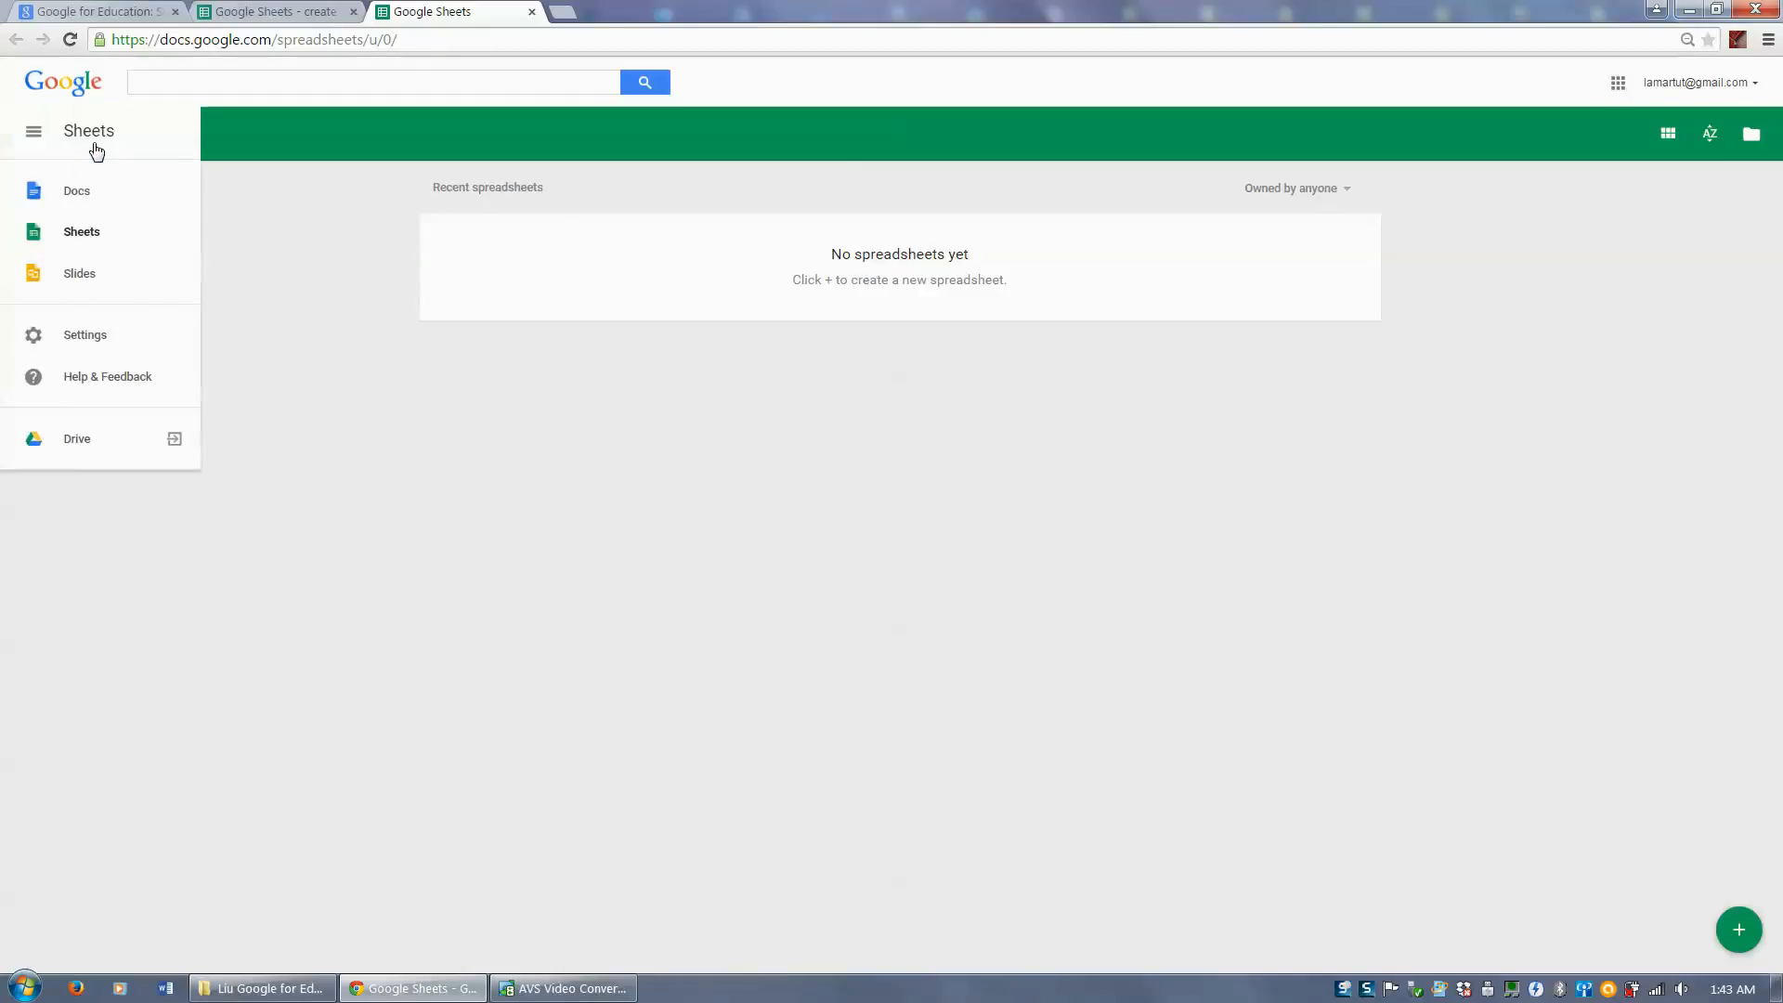
left_click(394, 382)
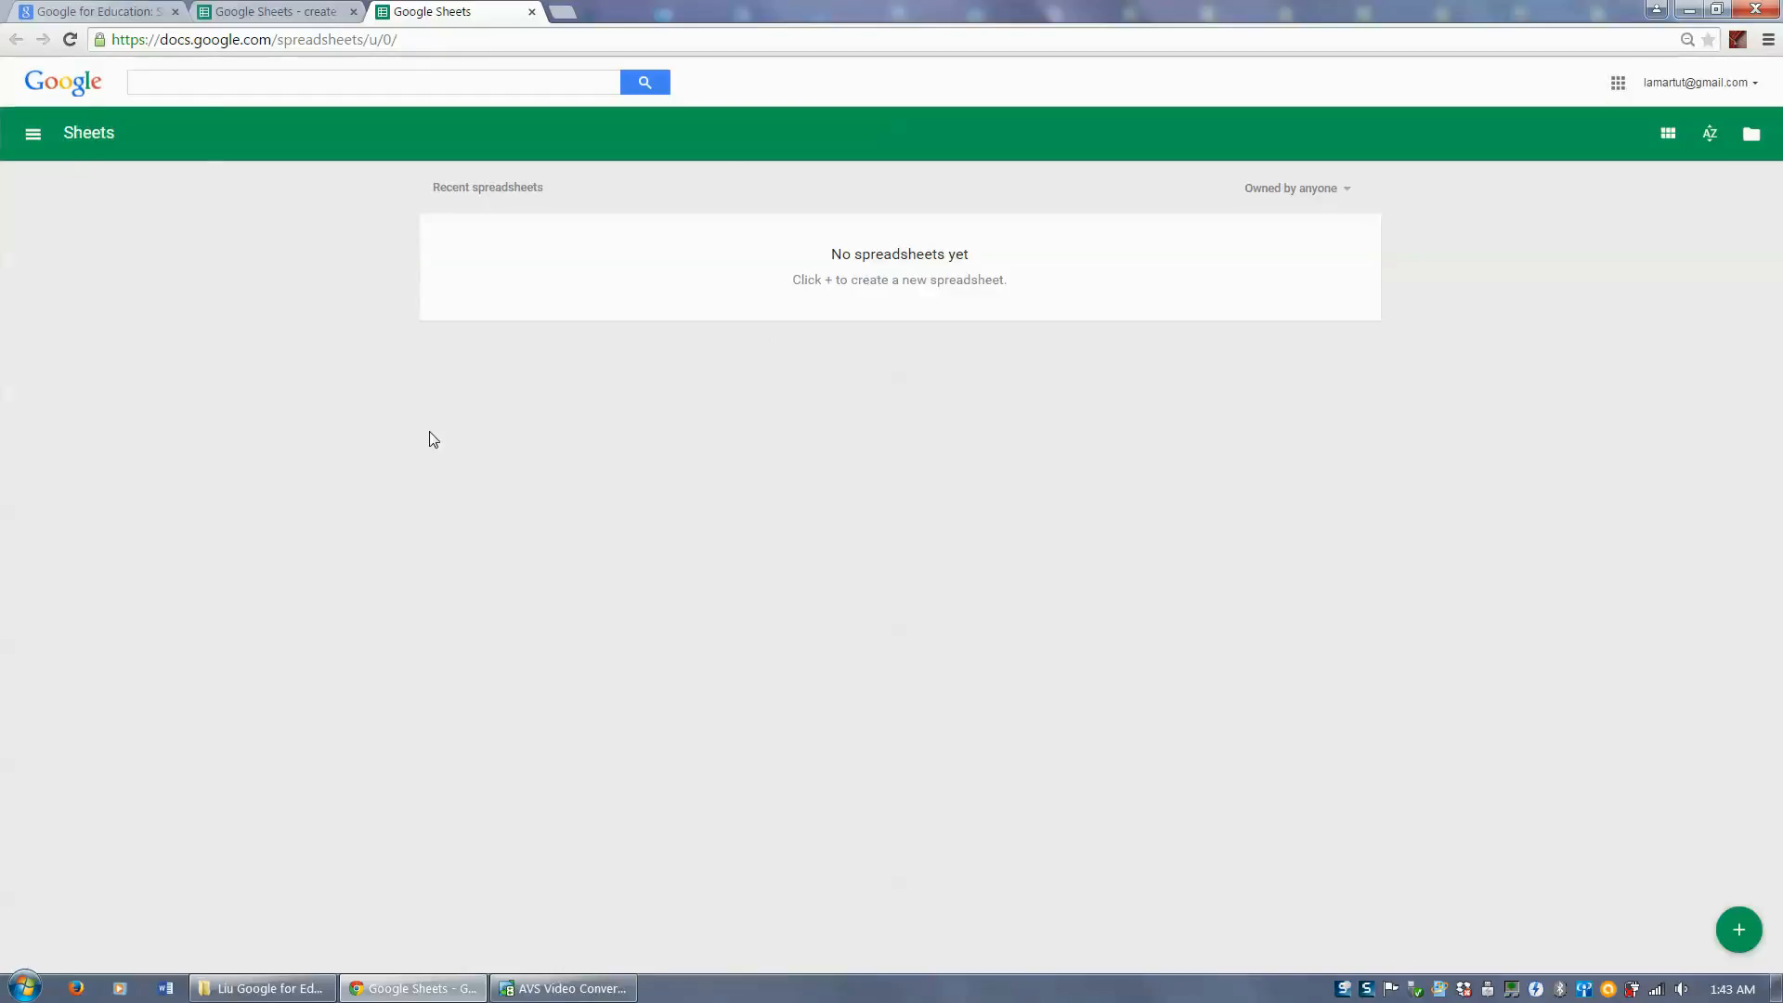
Step: Create a new blank spreadsheet from the Sheets home page
left_click(1668, 135)
left_click(1746, 938)
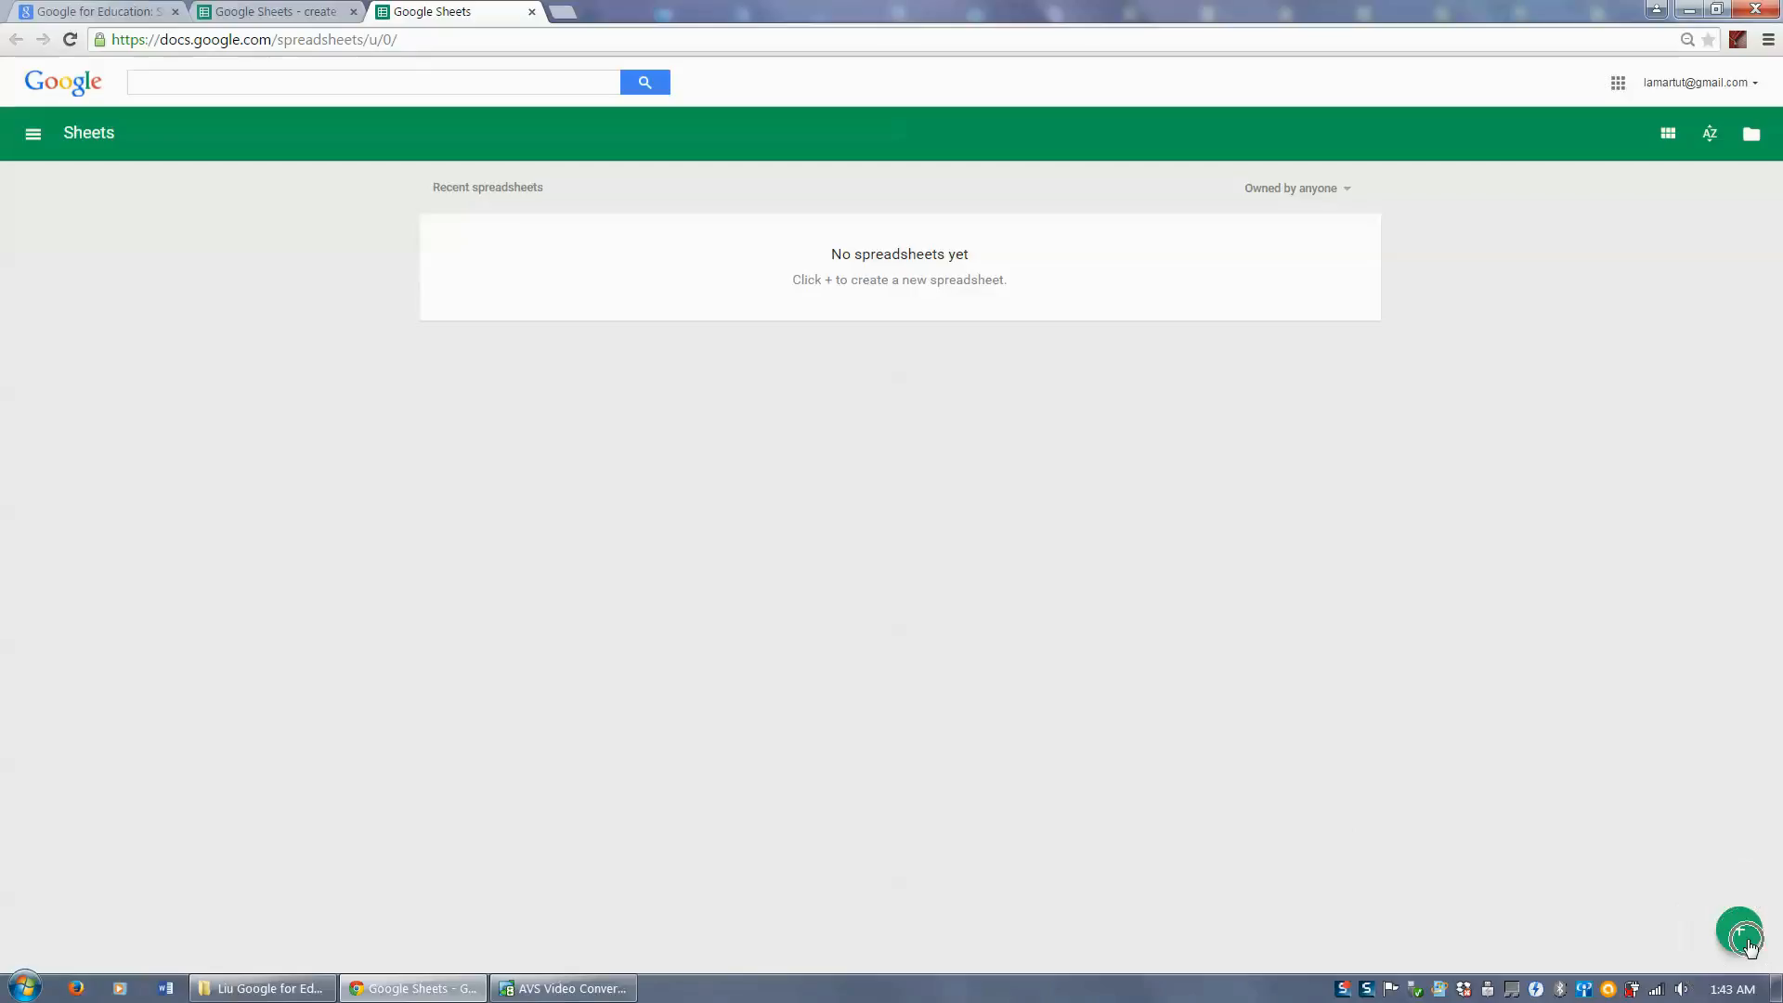
left_click(1721, 934)
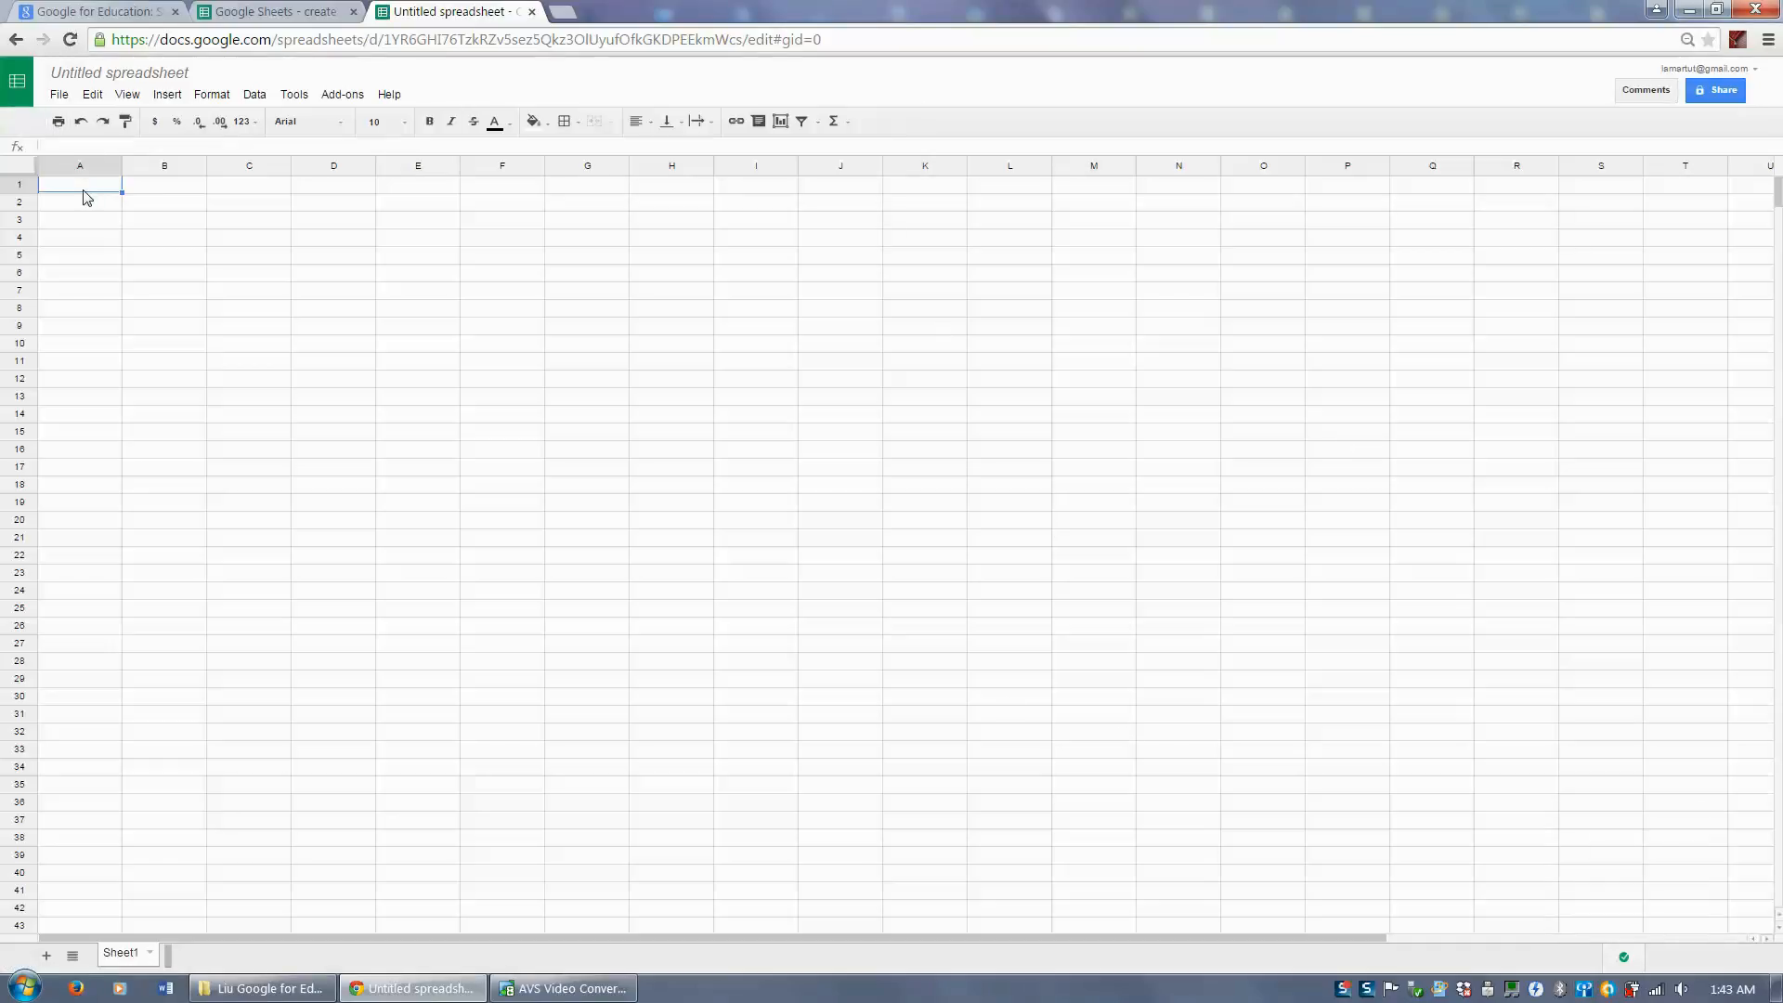
Step: Try out some sample text in cell A1, clear it, and enter the value 2 there
left_click(162, 199)
left_click(109, 196)
double_click(110, 189)
type("fsadf")
key("BackSpace")
key("BackSpace")
key("BackSpace")
key("BackSpace")
type("asdf 12")
key("BackSpace")
key("BackSpace")
key("BackSpace")
key("BackSpace")
key("BackSpace")
key("BackSpace")
key("BackSpace")
key("Return")
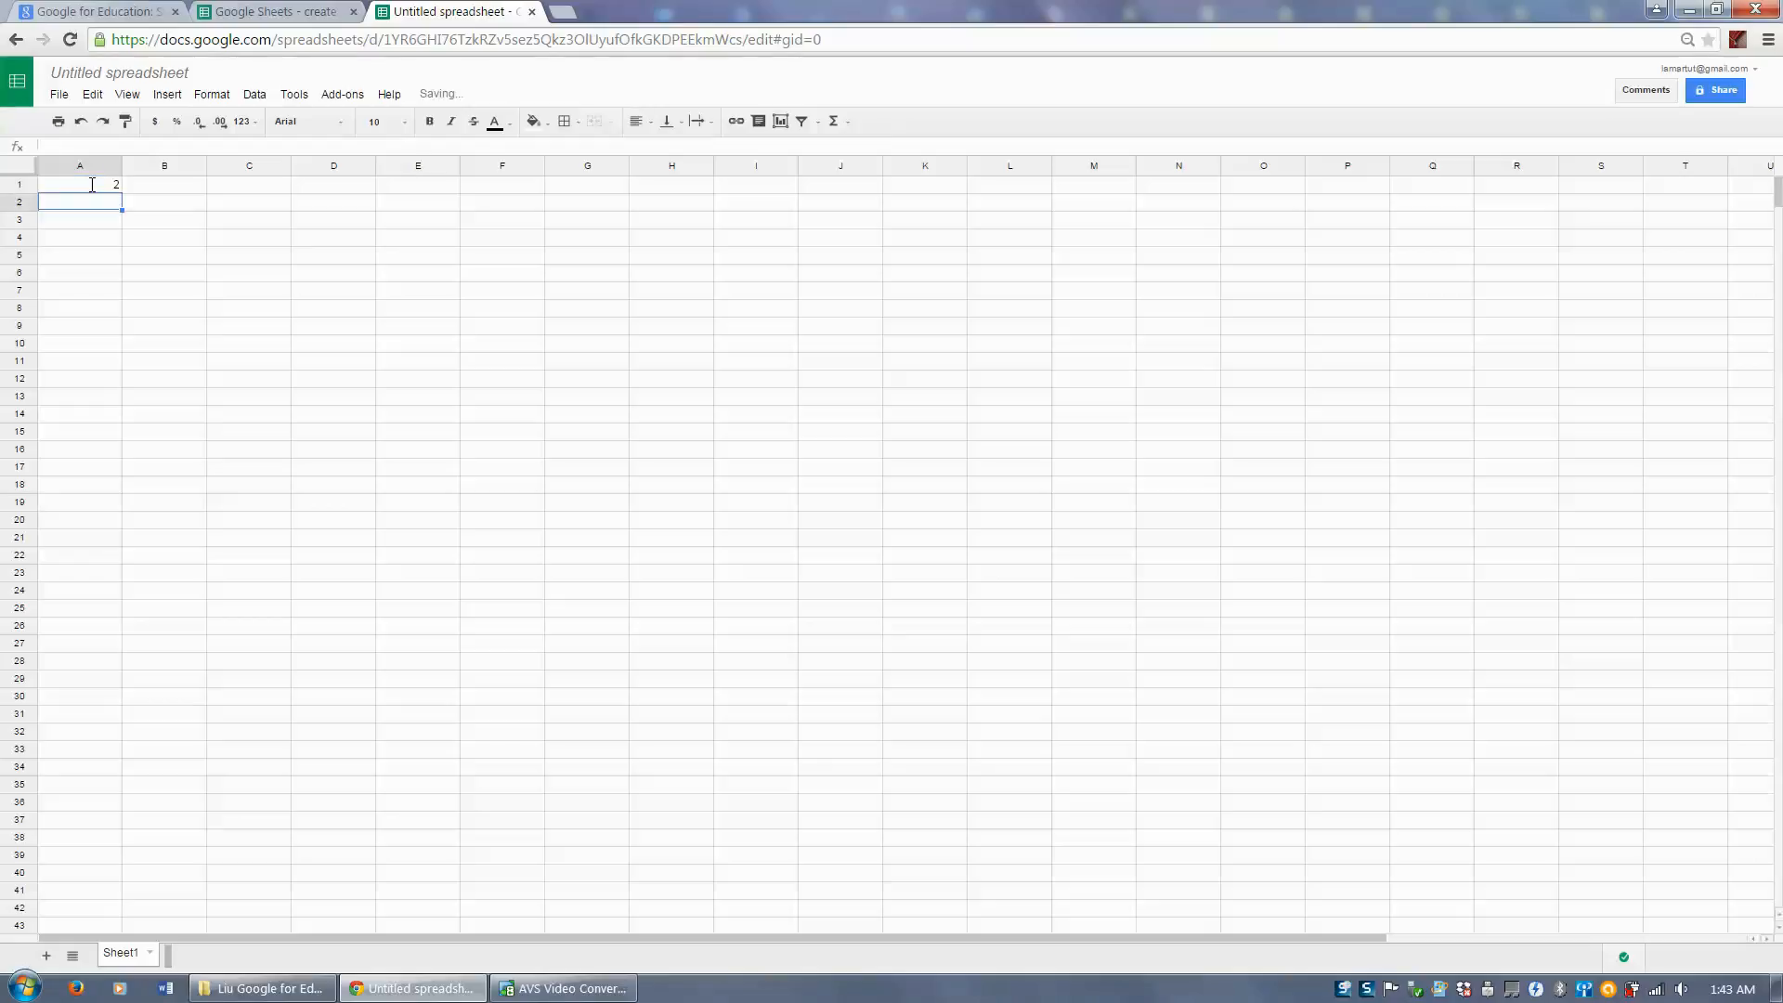
left_click(111, 186)
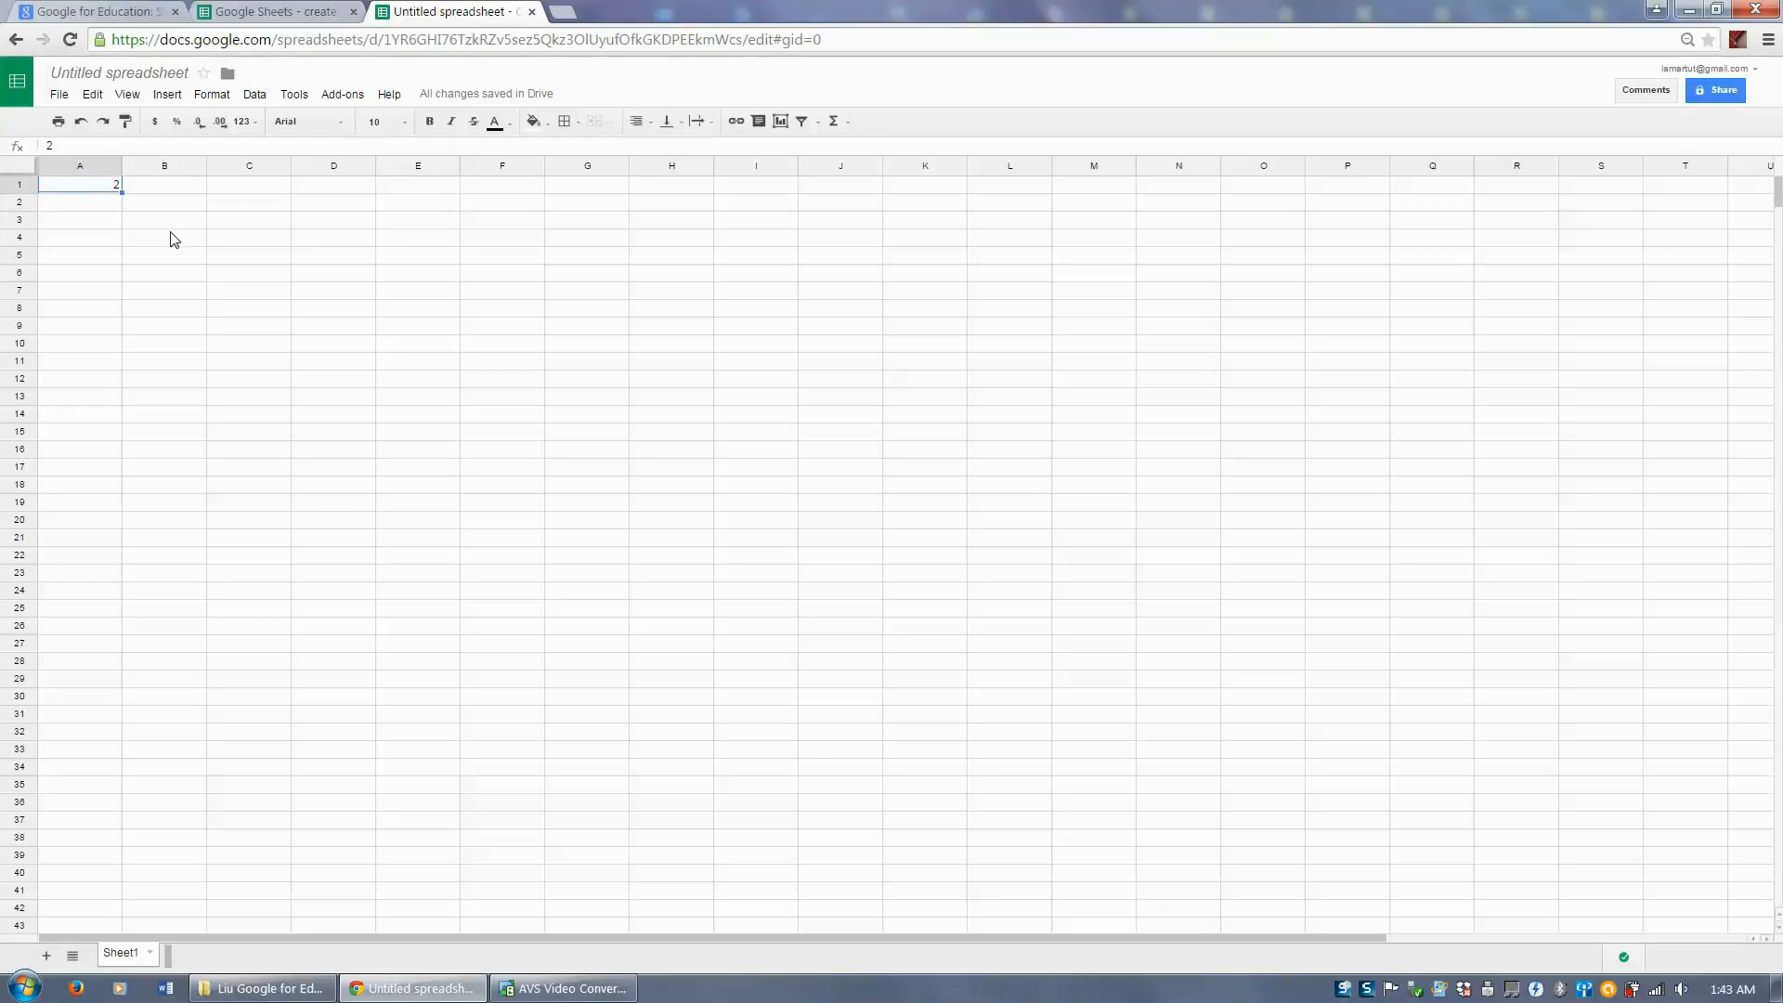
key("Return")
key("Return")
left_click(113, 186)
key("Right")
key("Right")
key("Right")
key("Right")
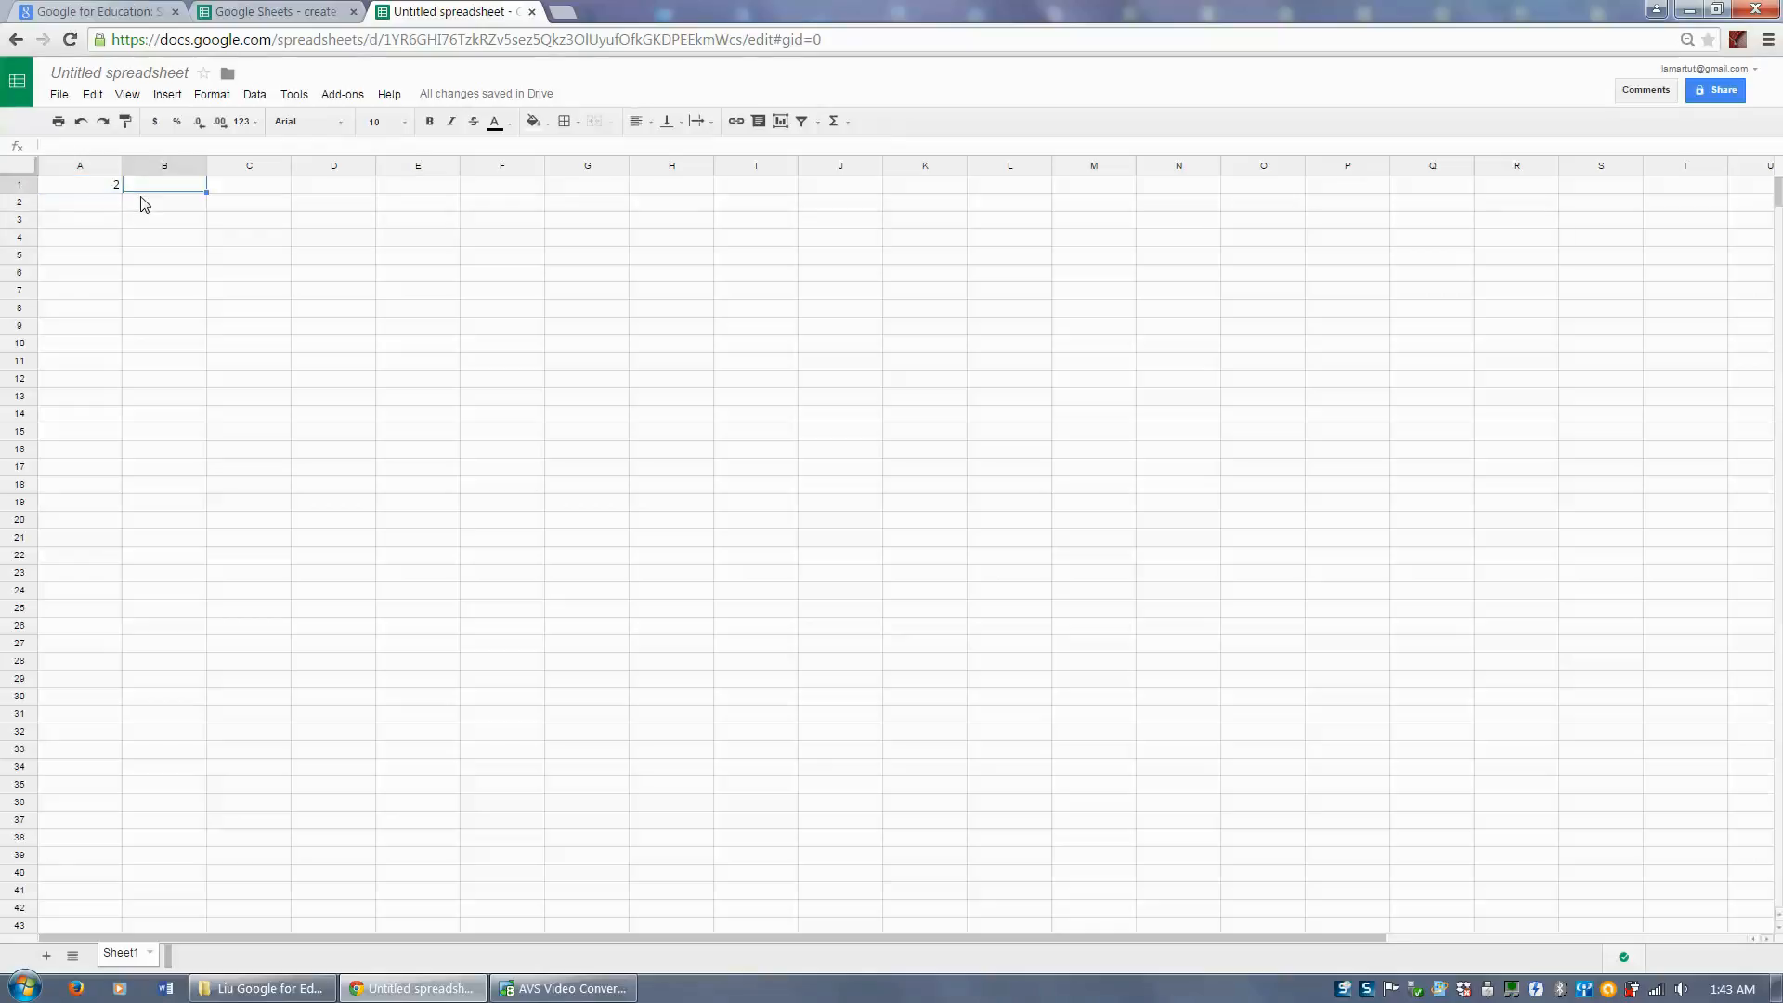
Step: Enter the value 2 in cell A2
left_click(90, 204)
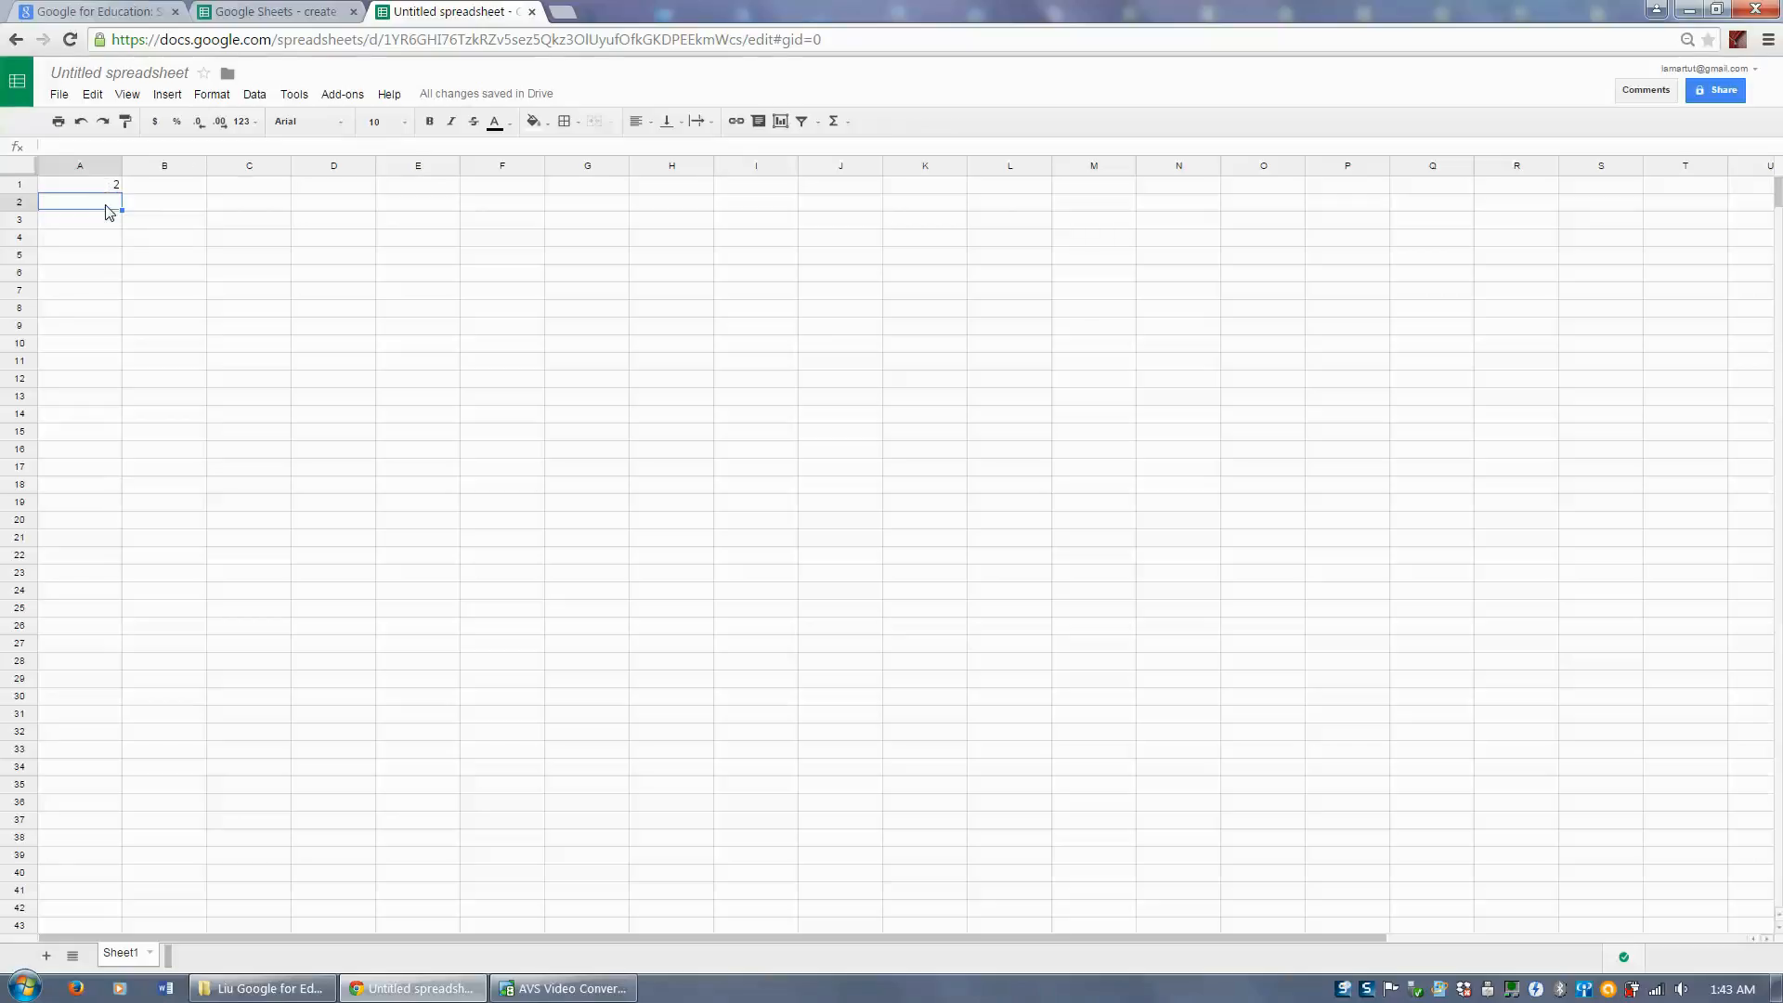
type("2")
key("Return")
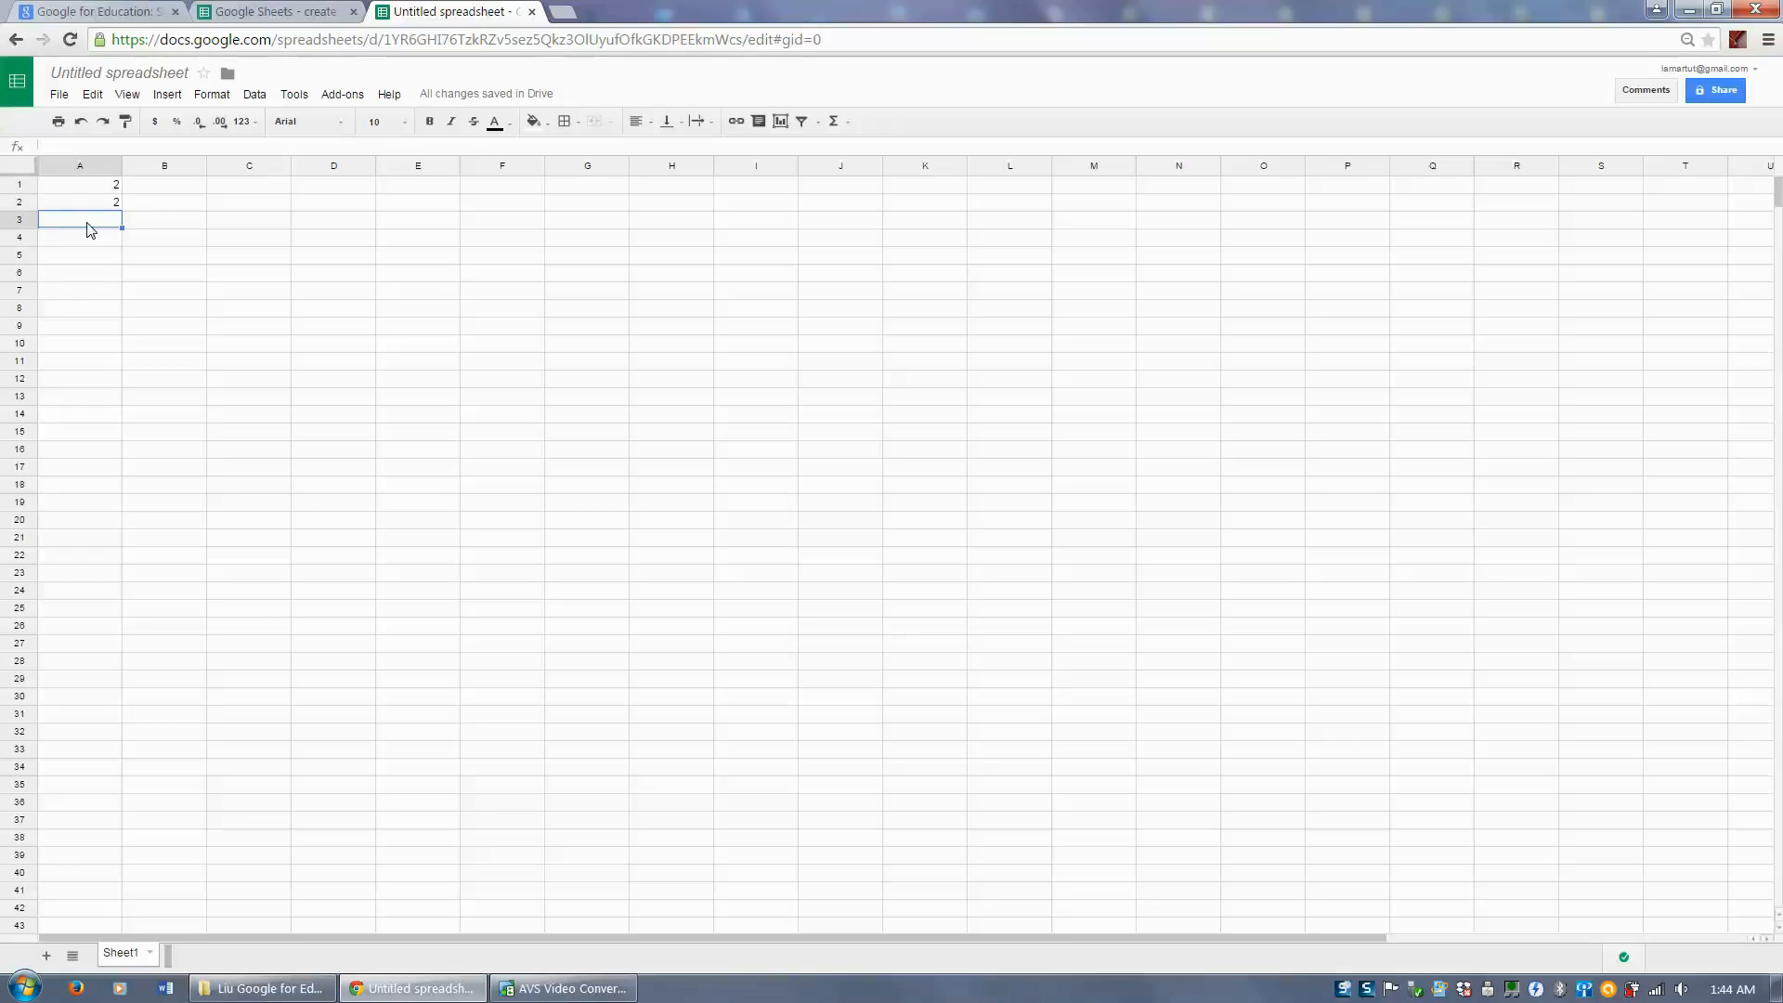
Step: Insert the SUM function in cell A3 and enlarge the page view to make the formula readable
double_click(92, 222)
key("ctrl")
left_click(841, 131)
left_click(840, 132)
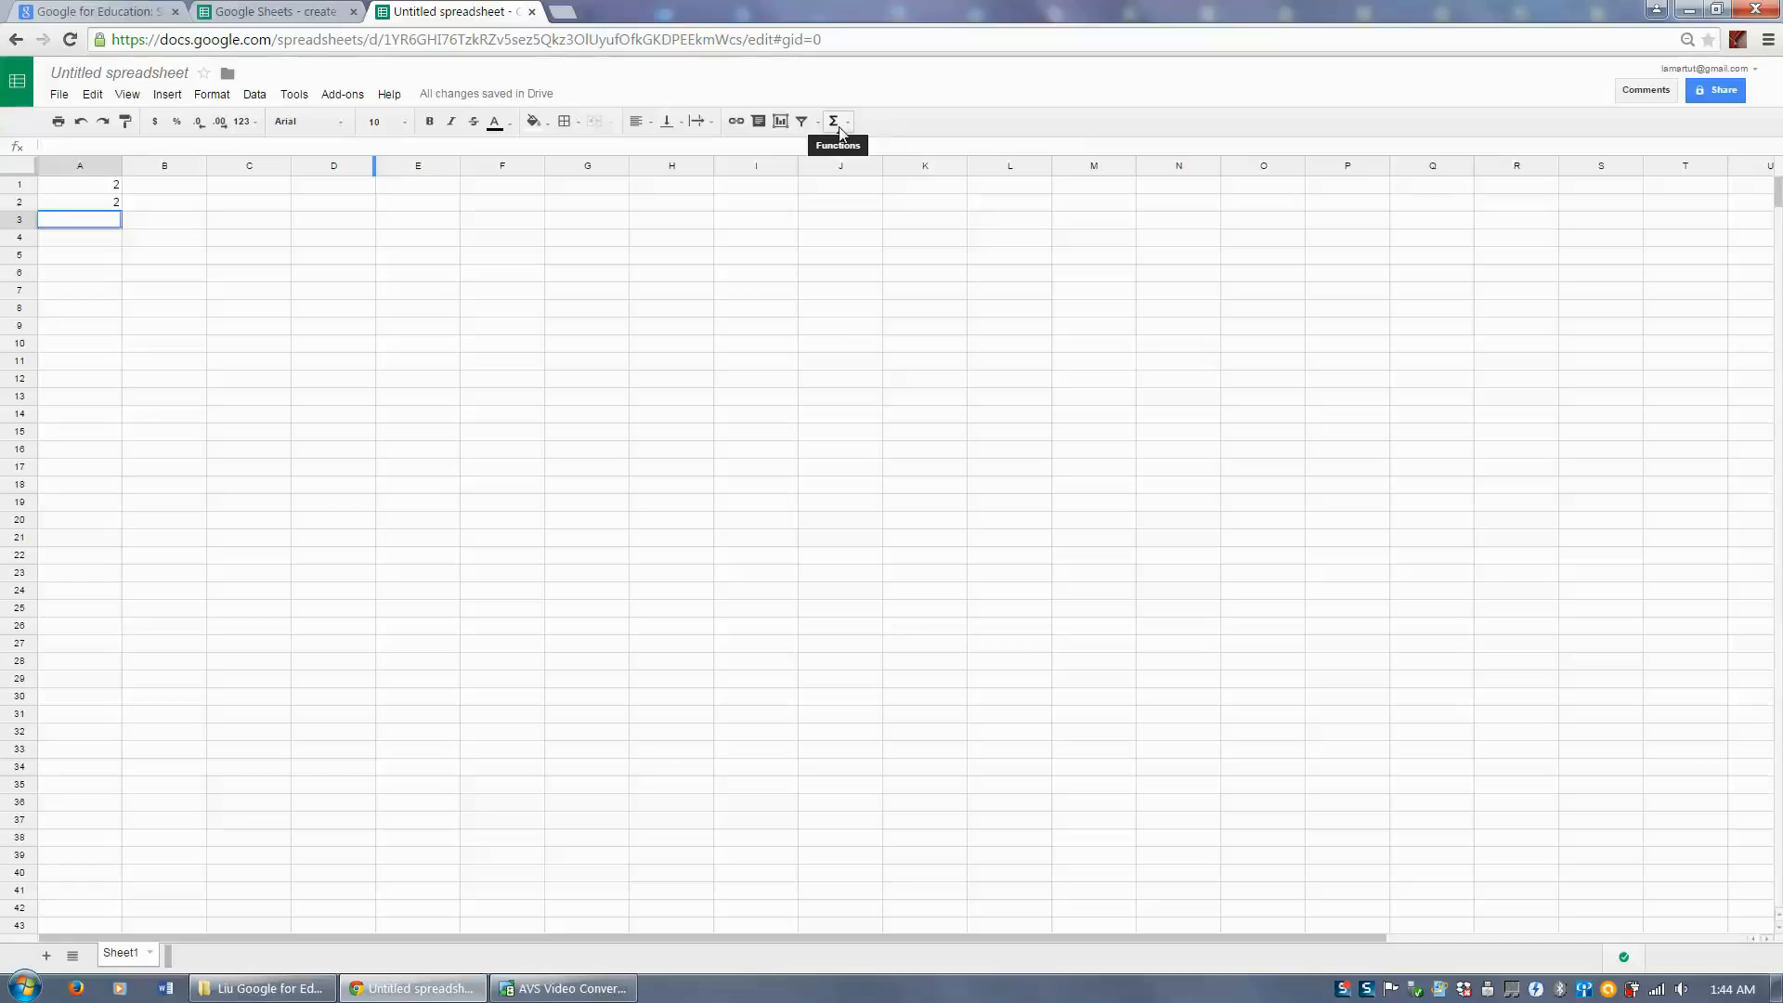
left_click(841, 132)
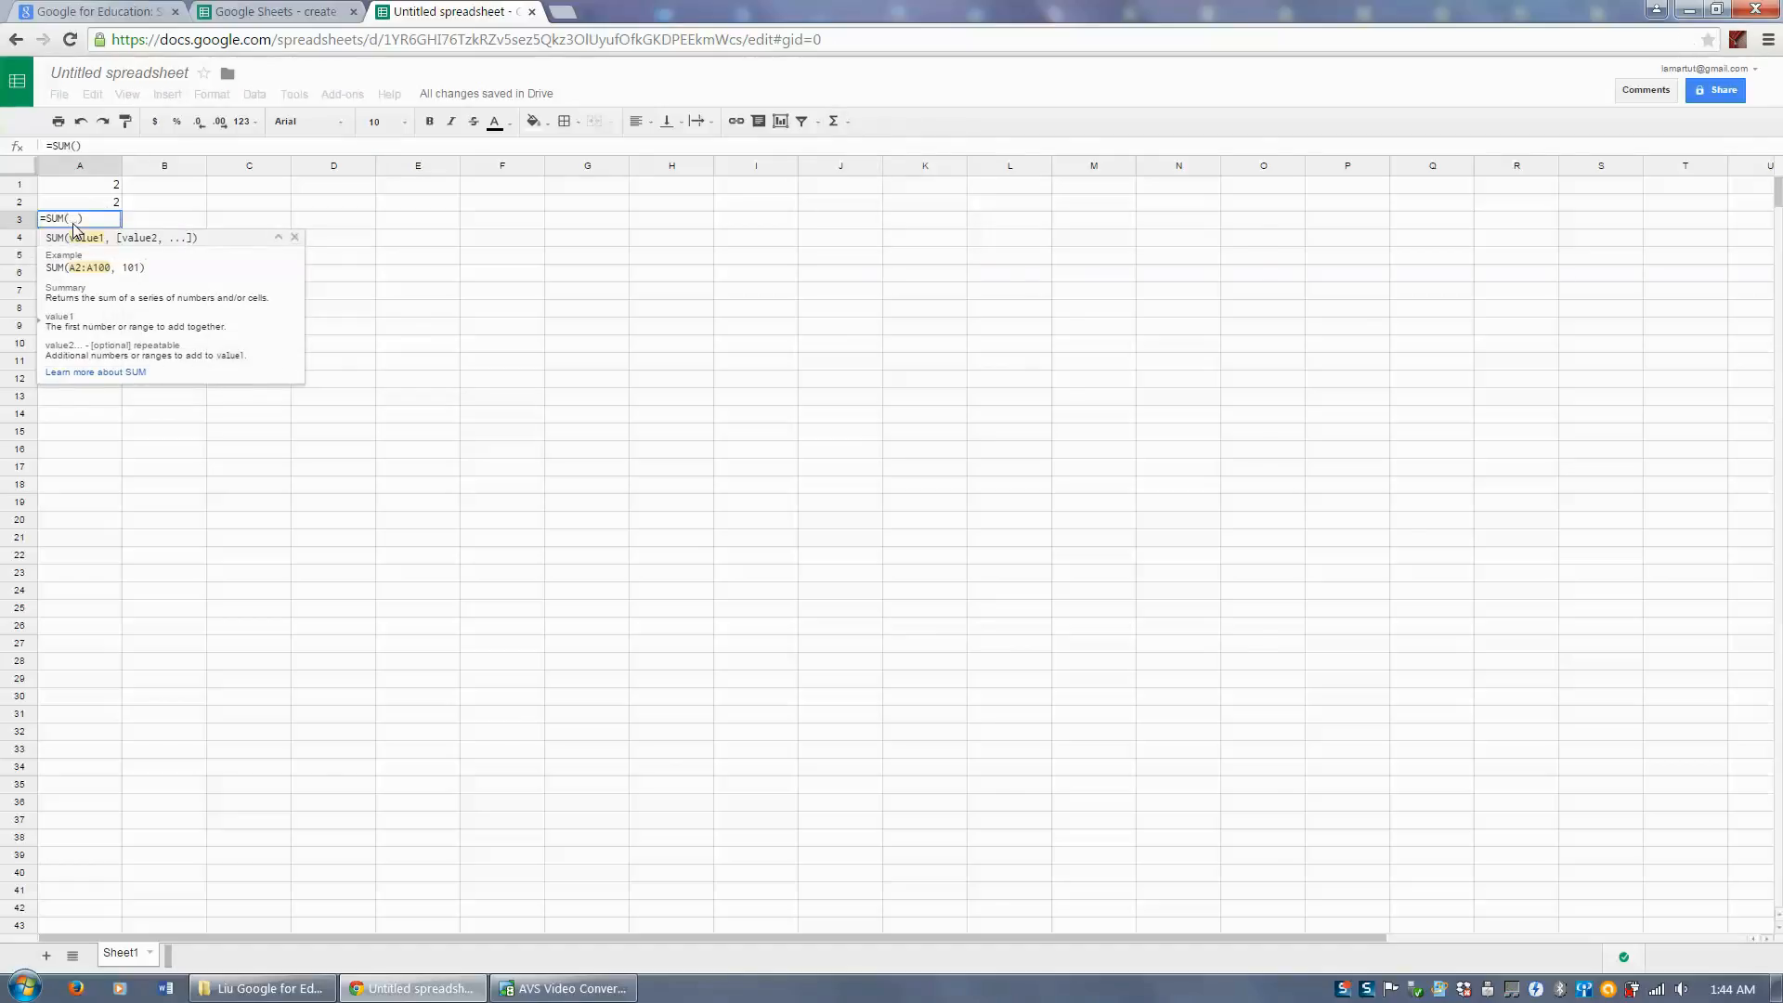
key("ctrl+plus")
key("ctrl+plus")
key("ctrl+plus")
key("ctrl+plus")
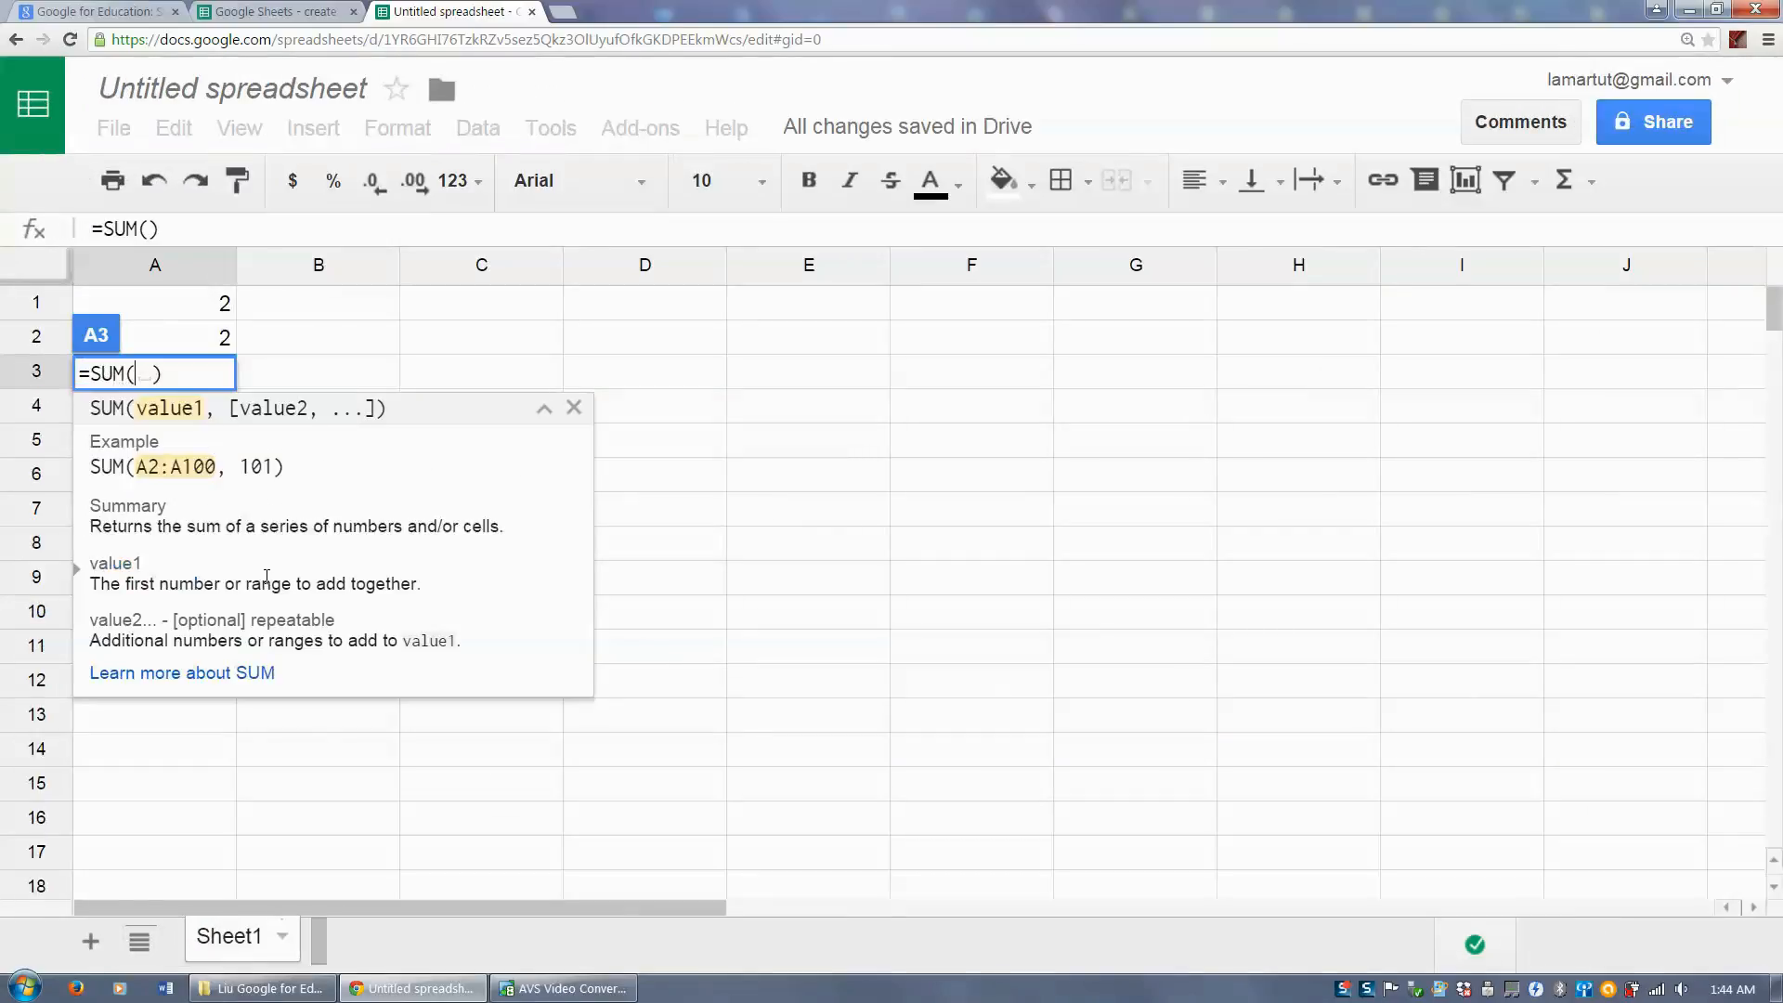
Step: Set the range of the SUM formula in A3 to A1:A2 and complete the formula
left_click(191, 308)
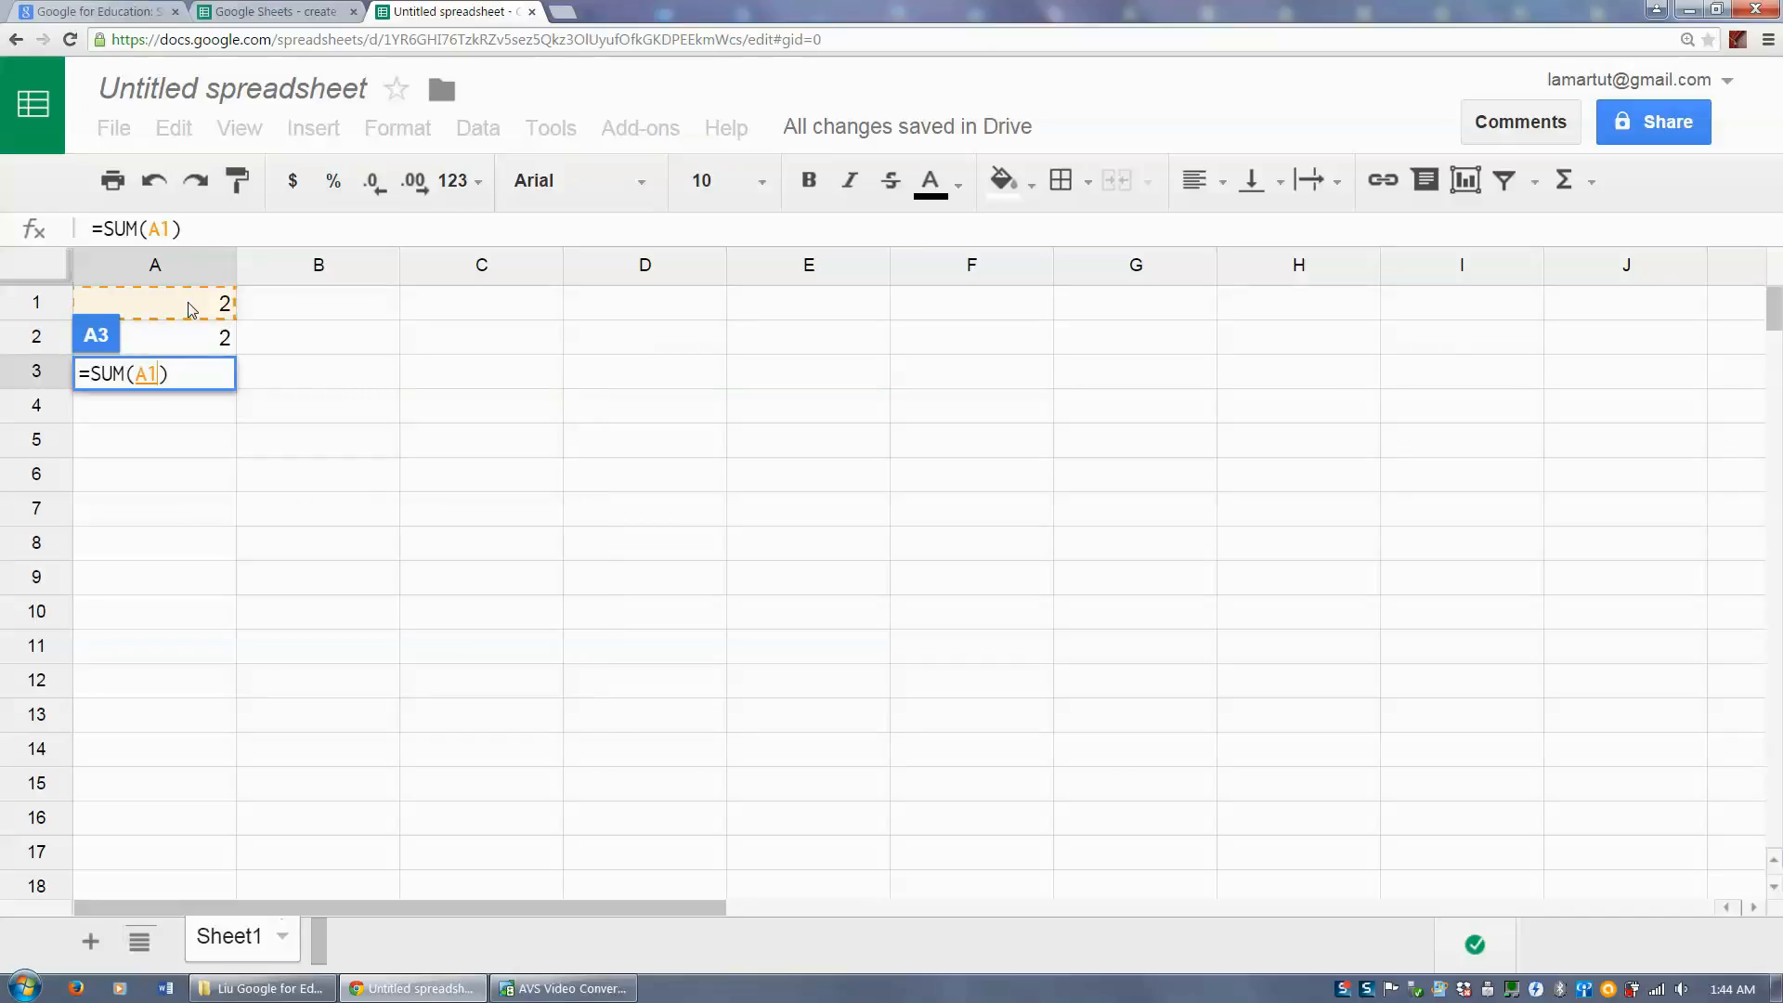
left_click_drag(192, 314, 196, 342)
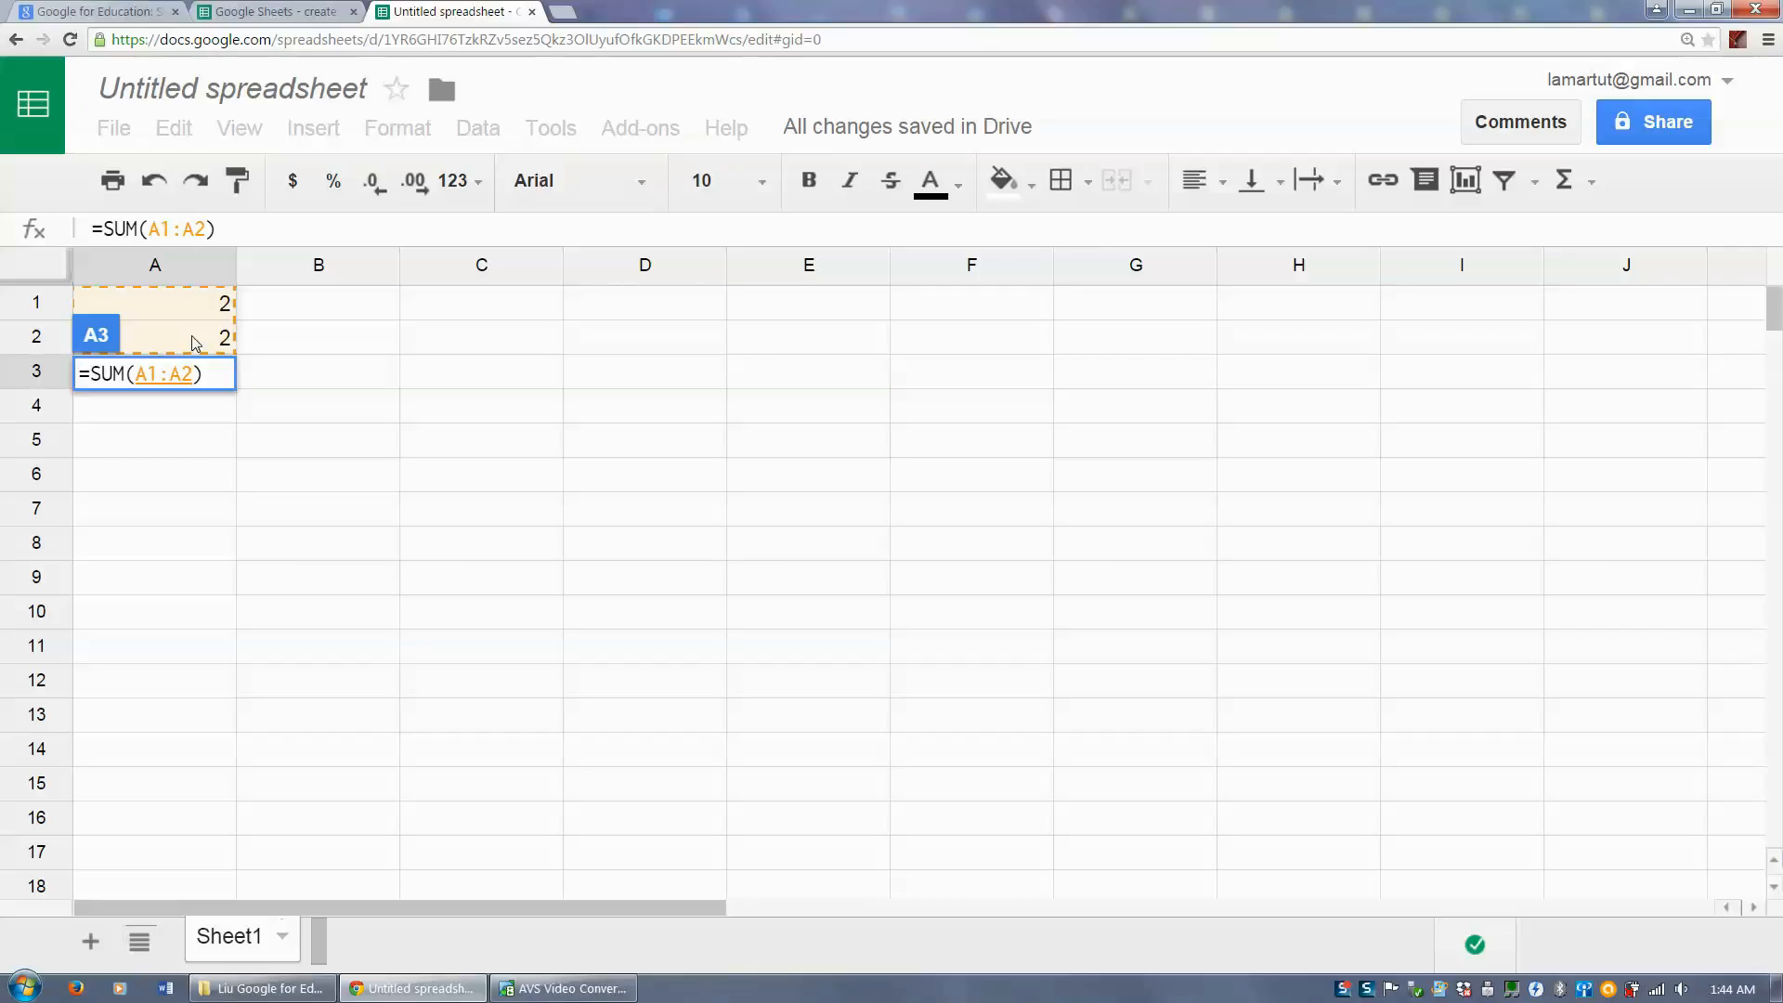
right_click(196, 342)
left_click(195, 314)
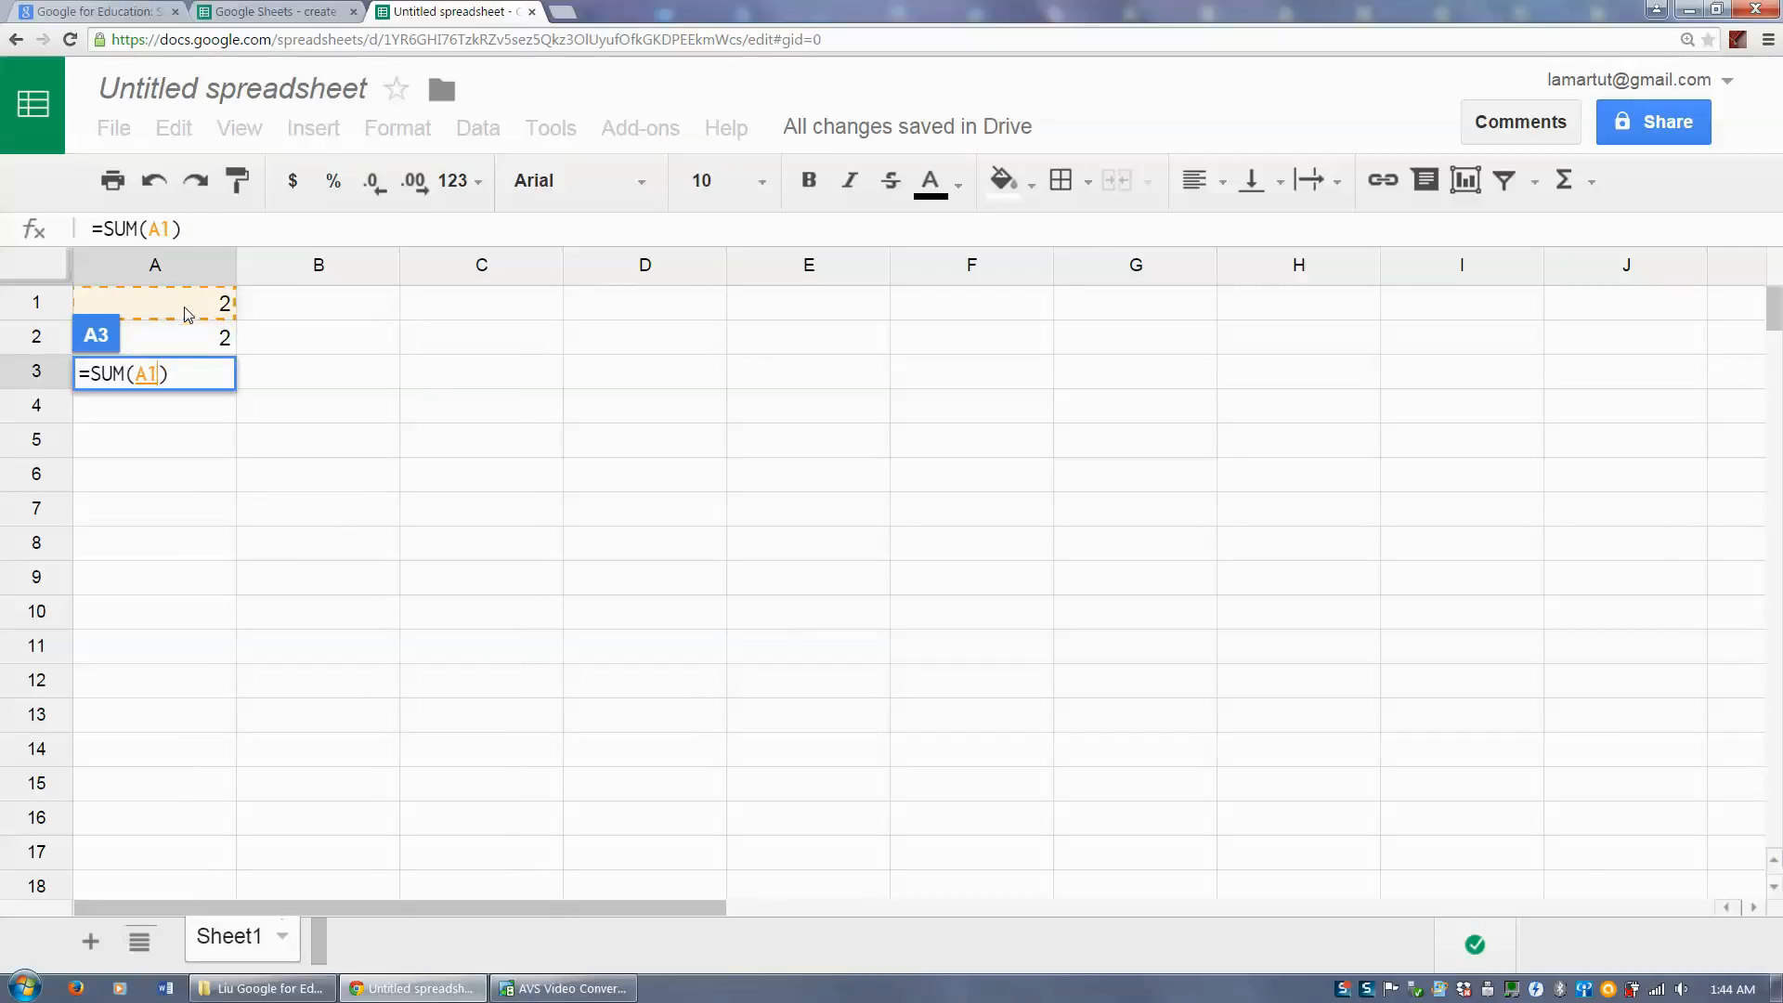
left_click_drag(188, 314, 192, 339)
key("Return")
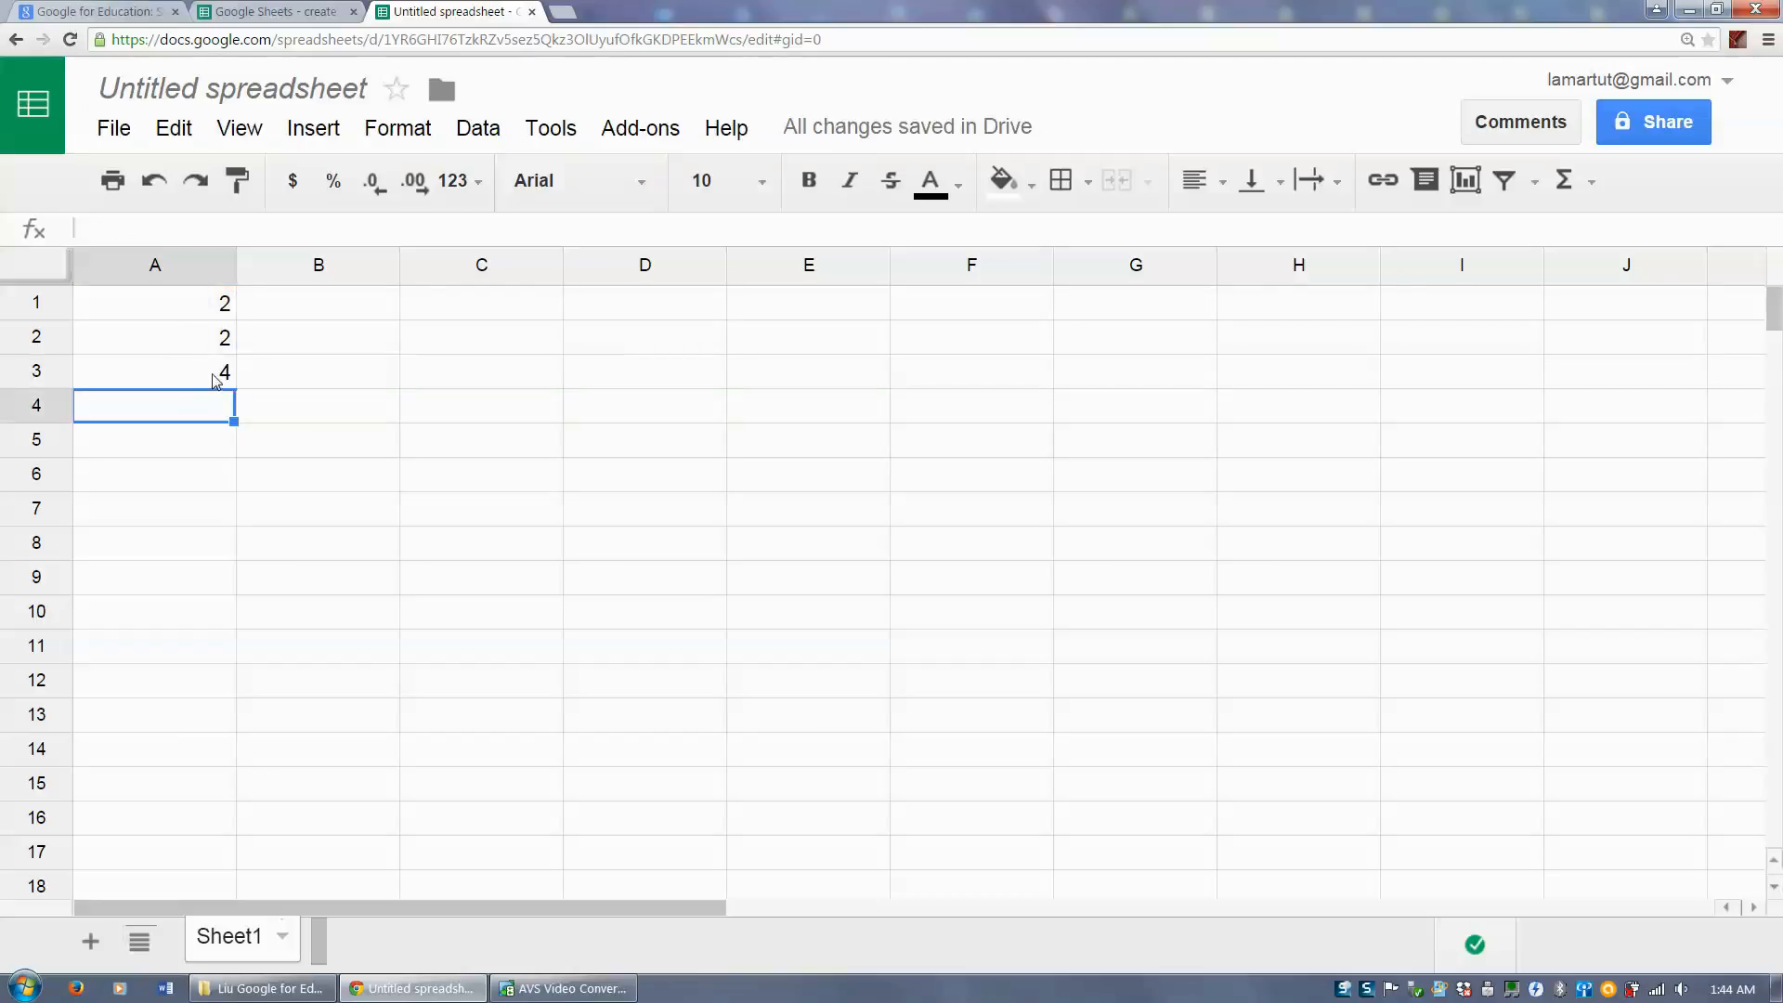
Step: Set cell A2 to 3 to test the sum formula
left_click(199, 337)
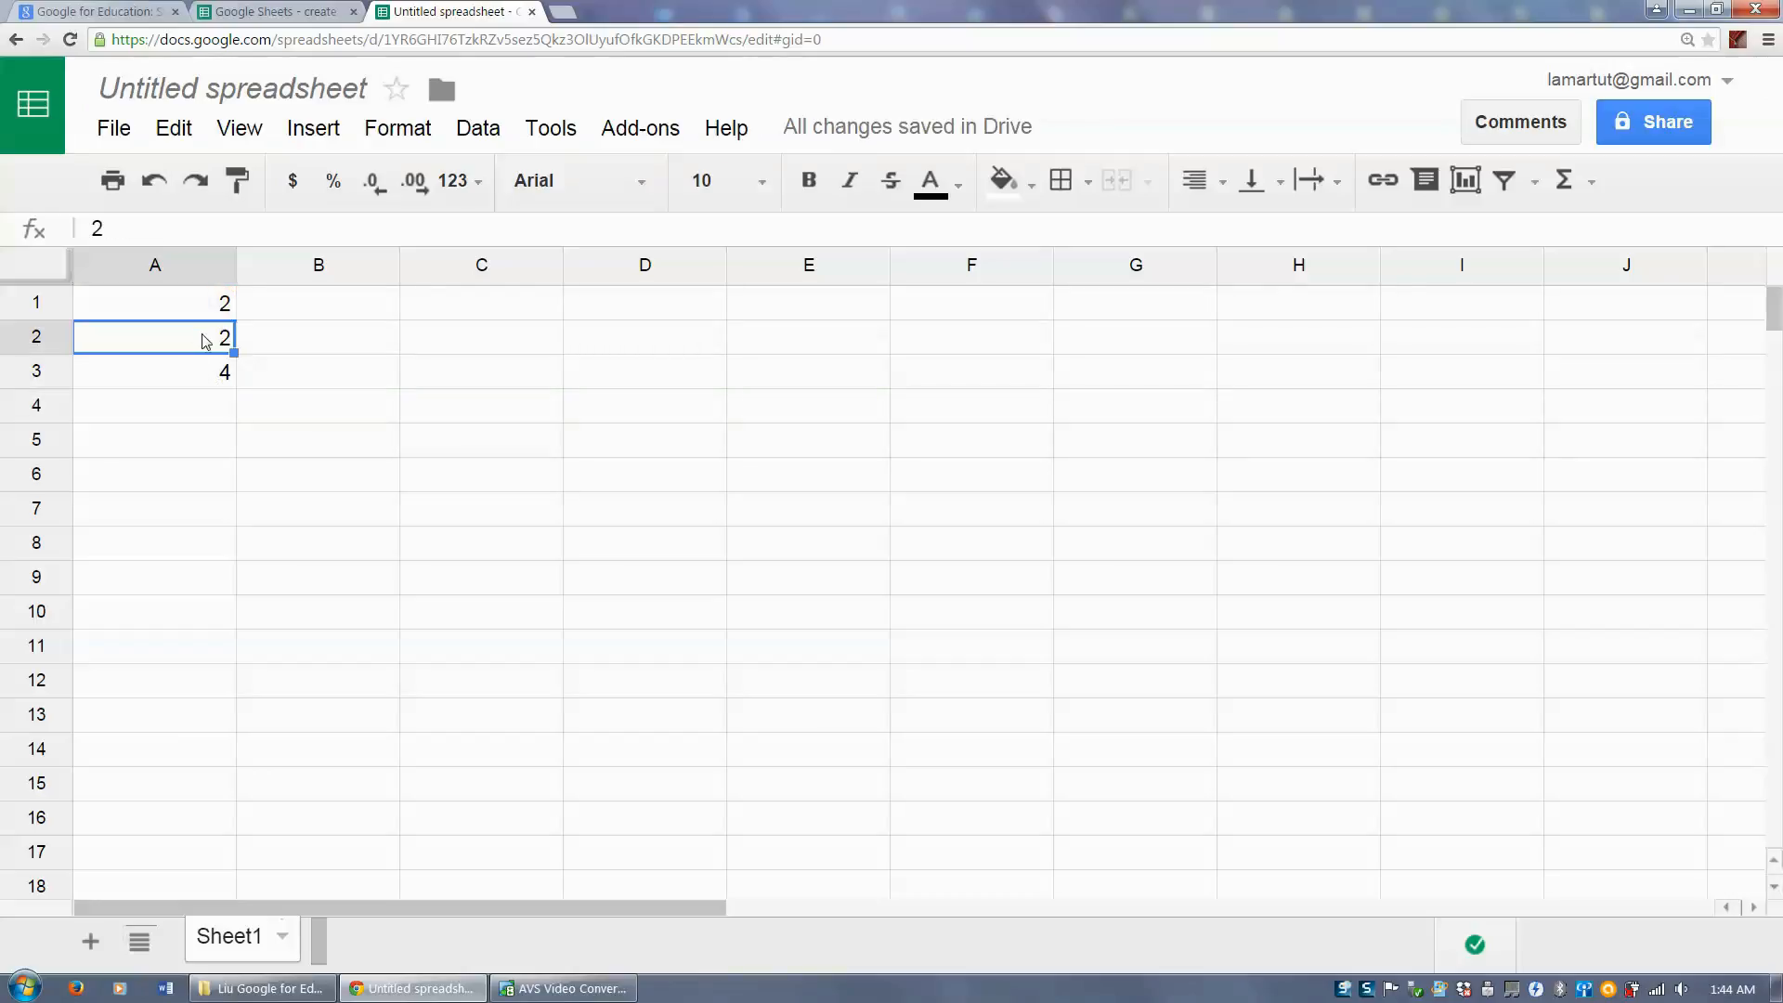
type("3")
key("Return")
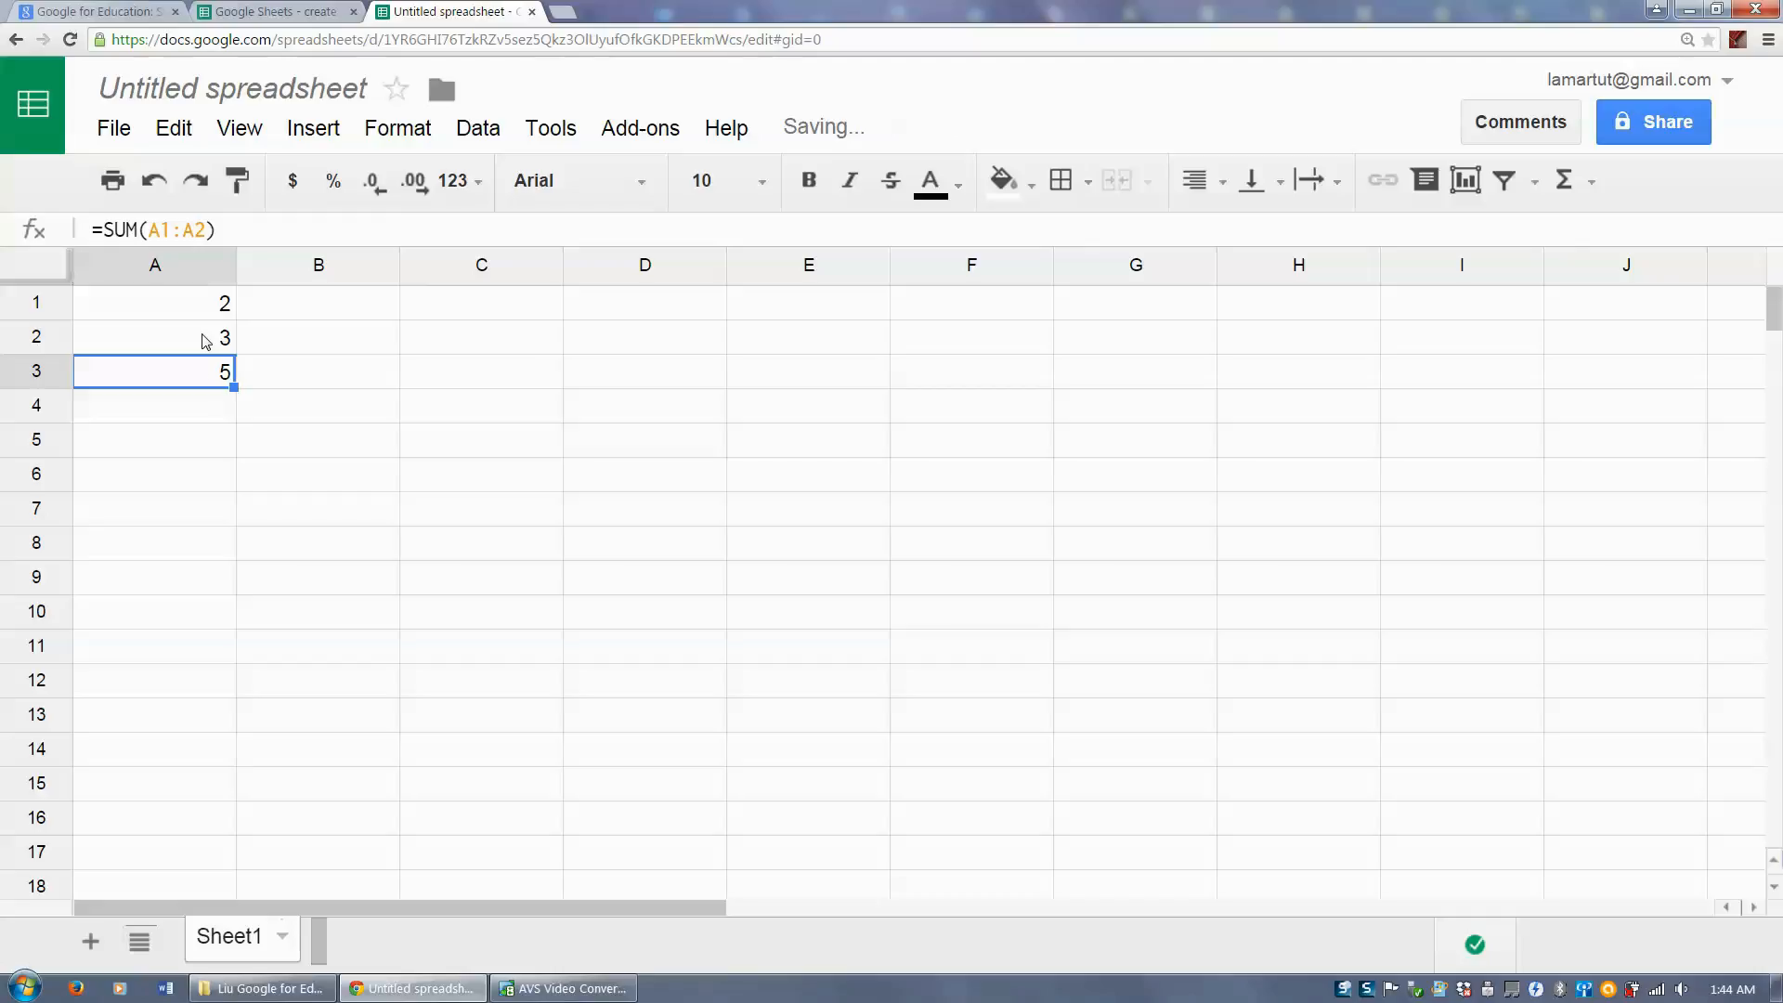
Step: Test the sum formula by setting cell A2 to 0 and clearing the cell
left_click(225, 340)
type("0")
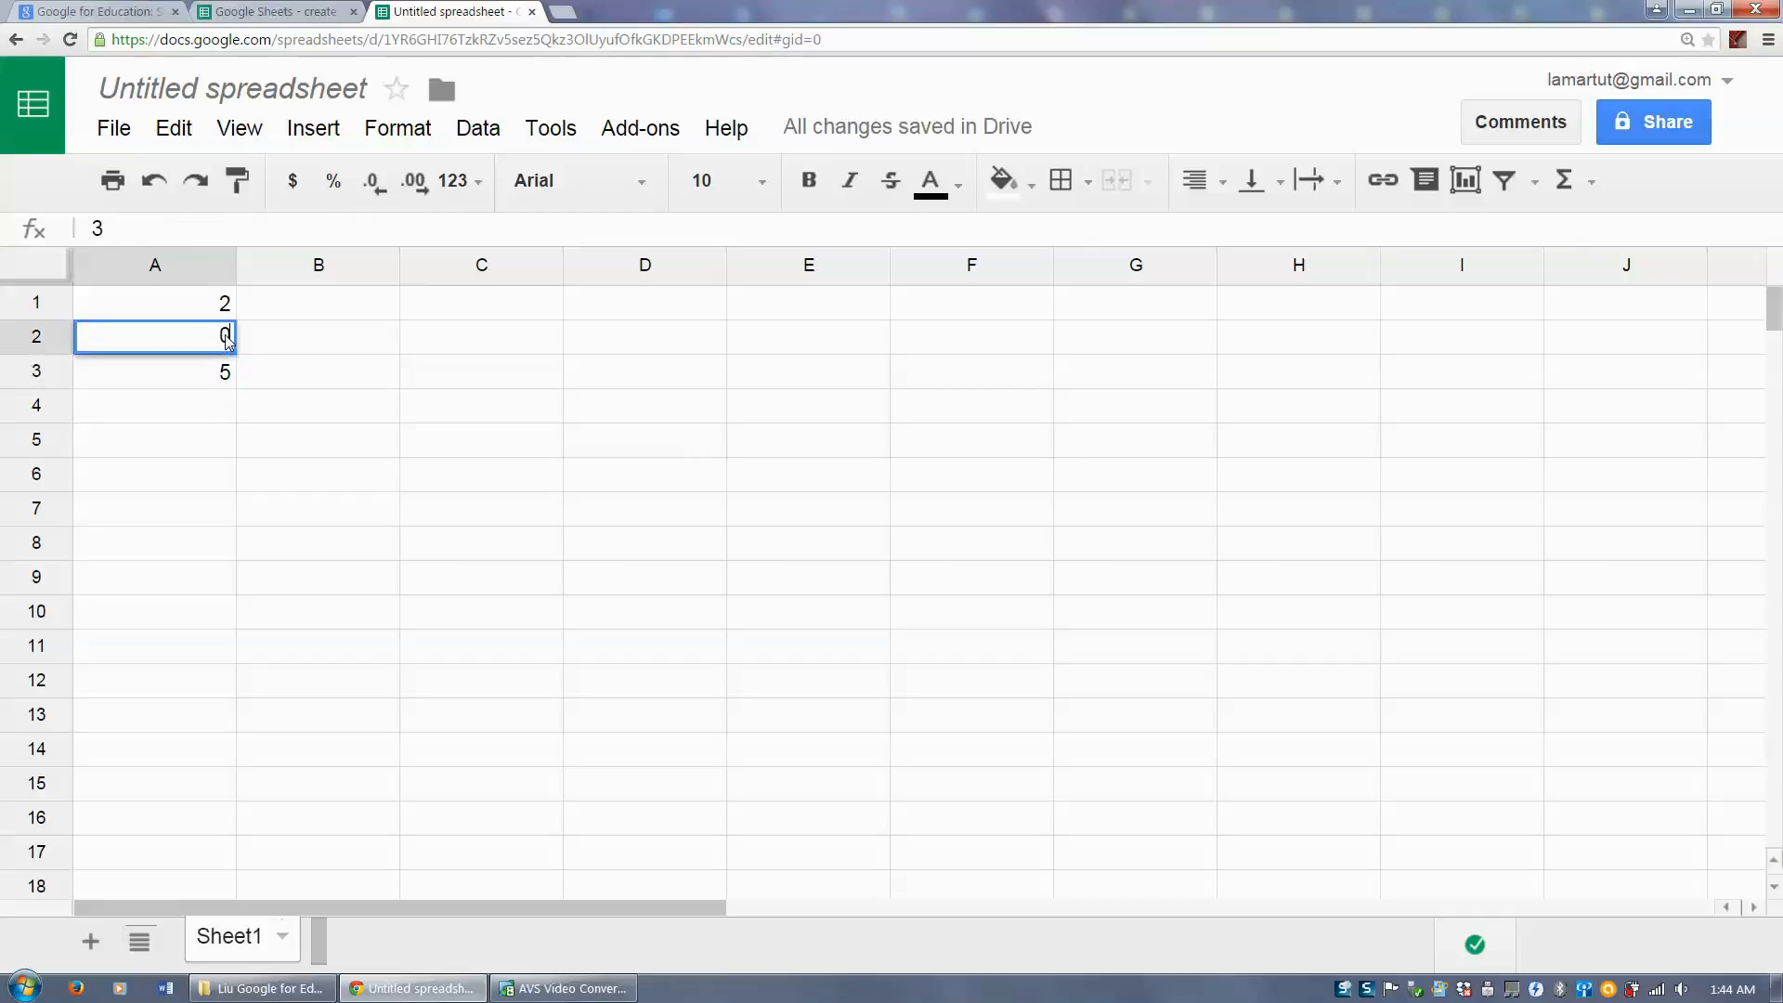
key("Return")
left_click(225, 344)
key("Delete")
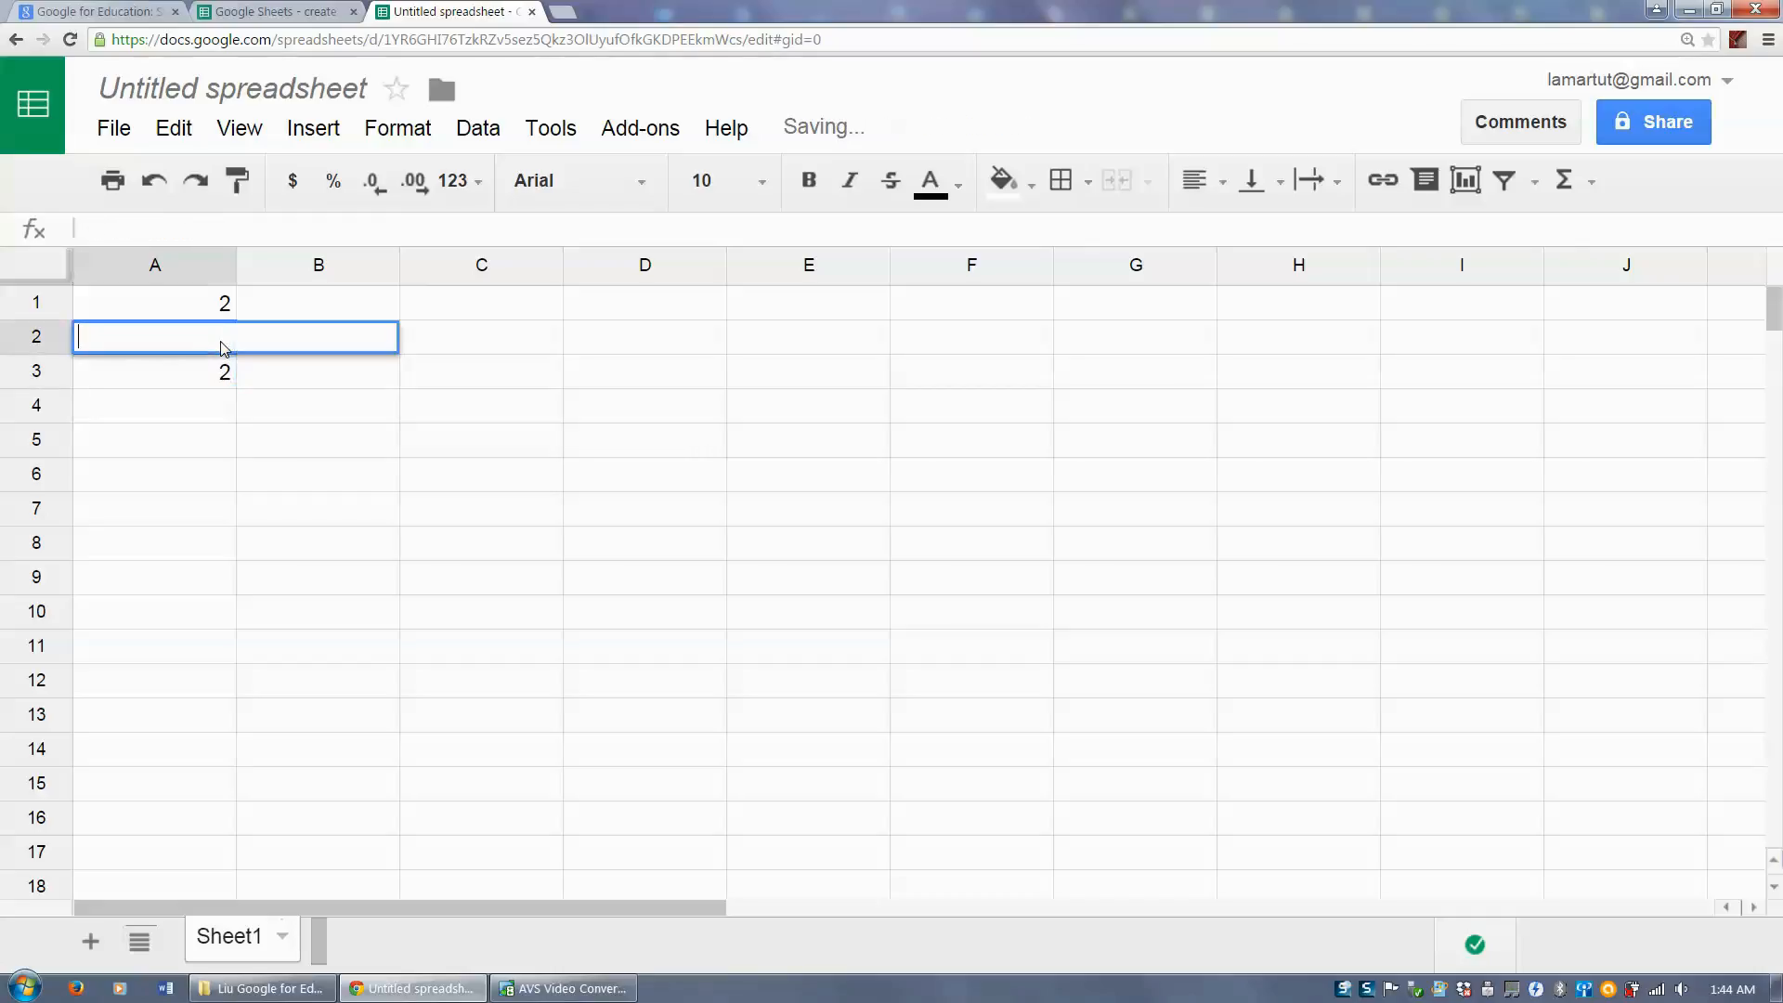
left_click(218, 474)
Step: Enter the value 1 in the empty cell A2
left_click(216, 347)
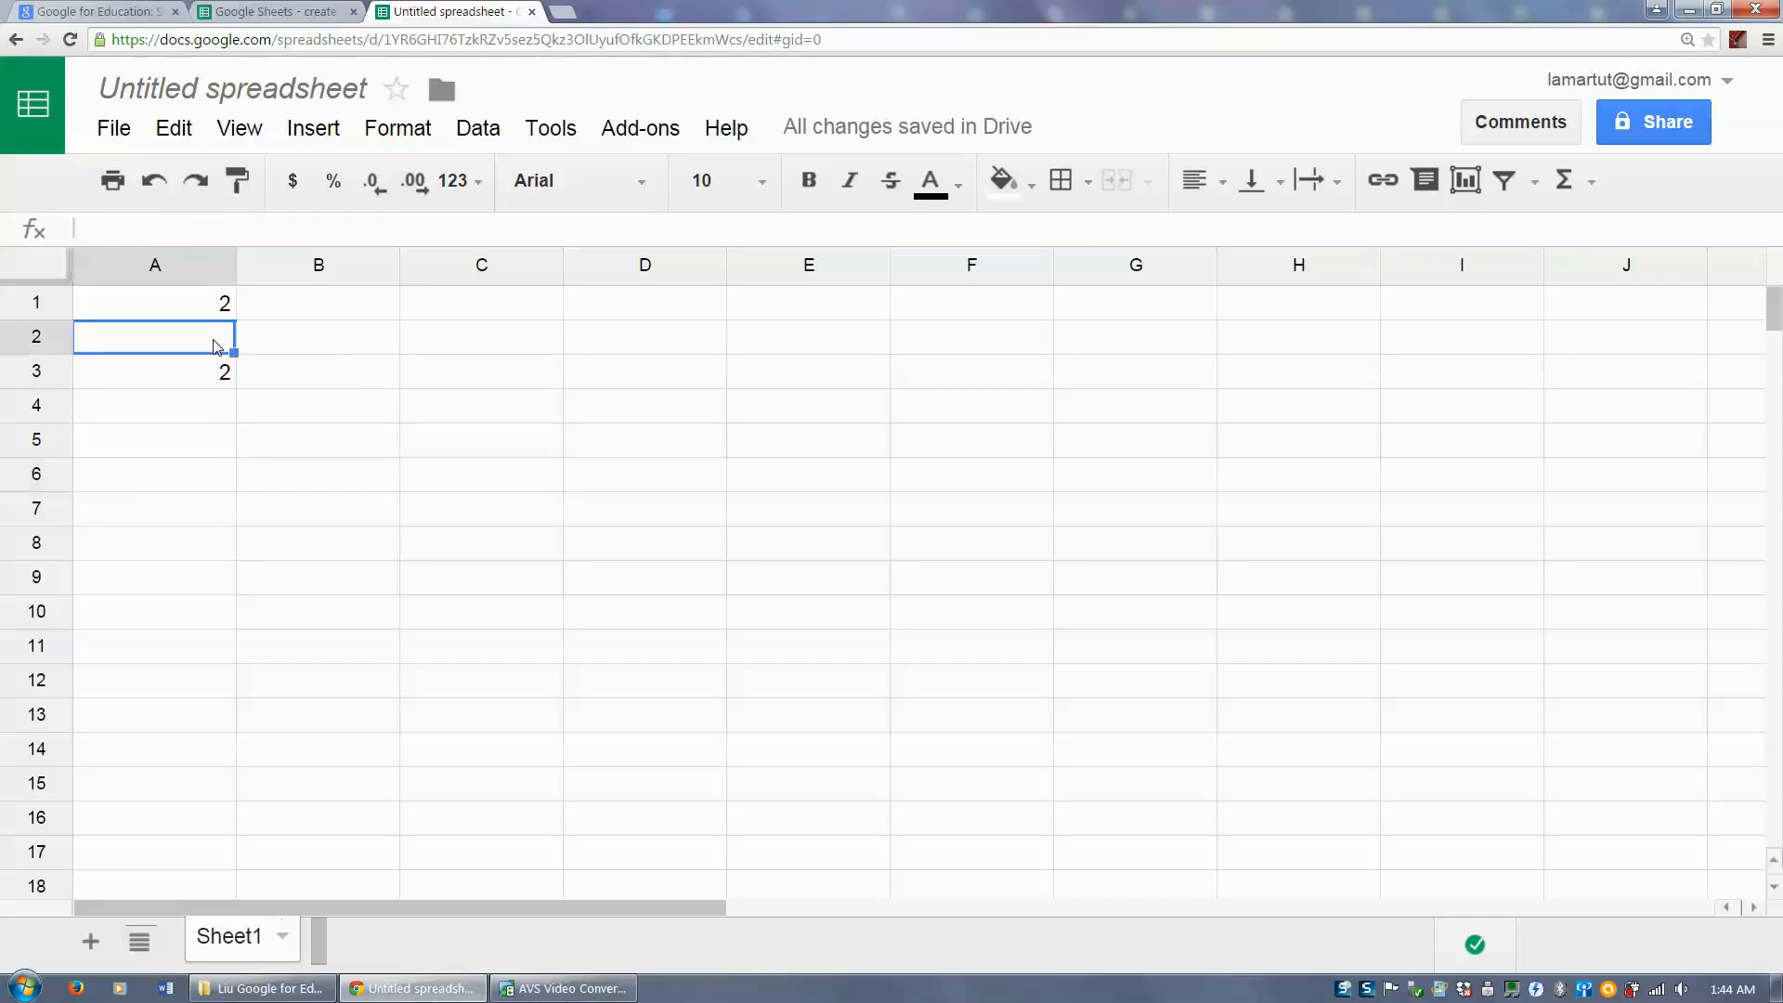
type("1")
key("Return")
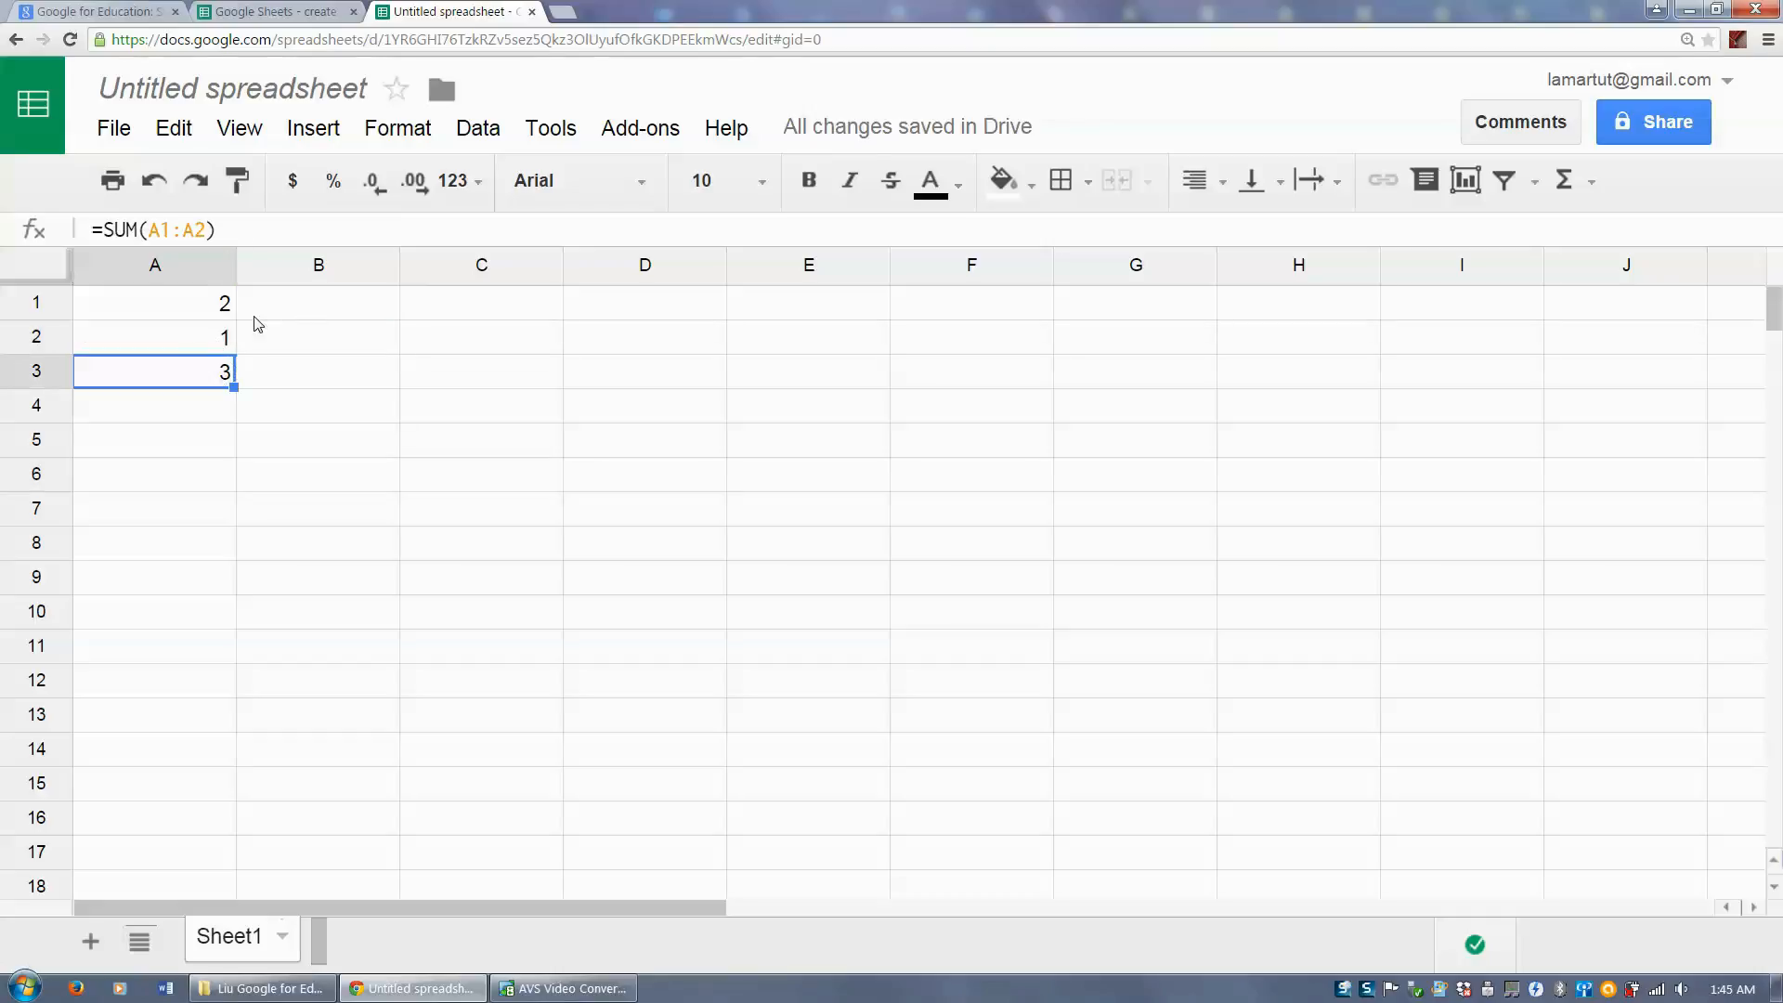
Step: Reset the page zoom to normal size and rename the spreadsheet to "example"
key("ctrl+0")
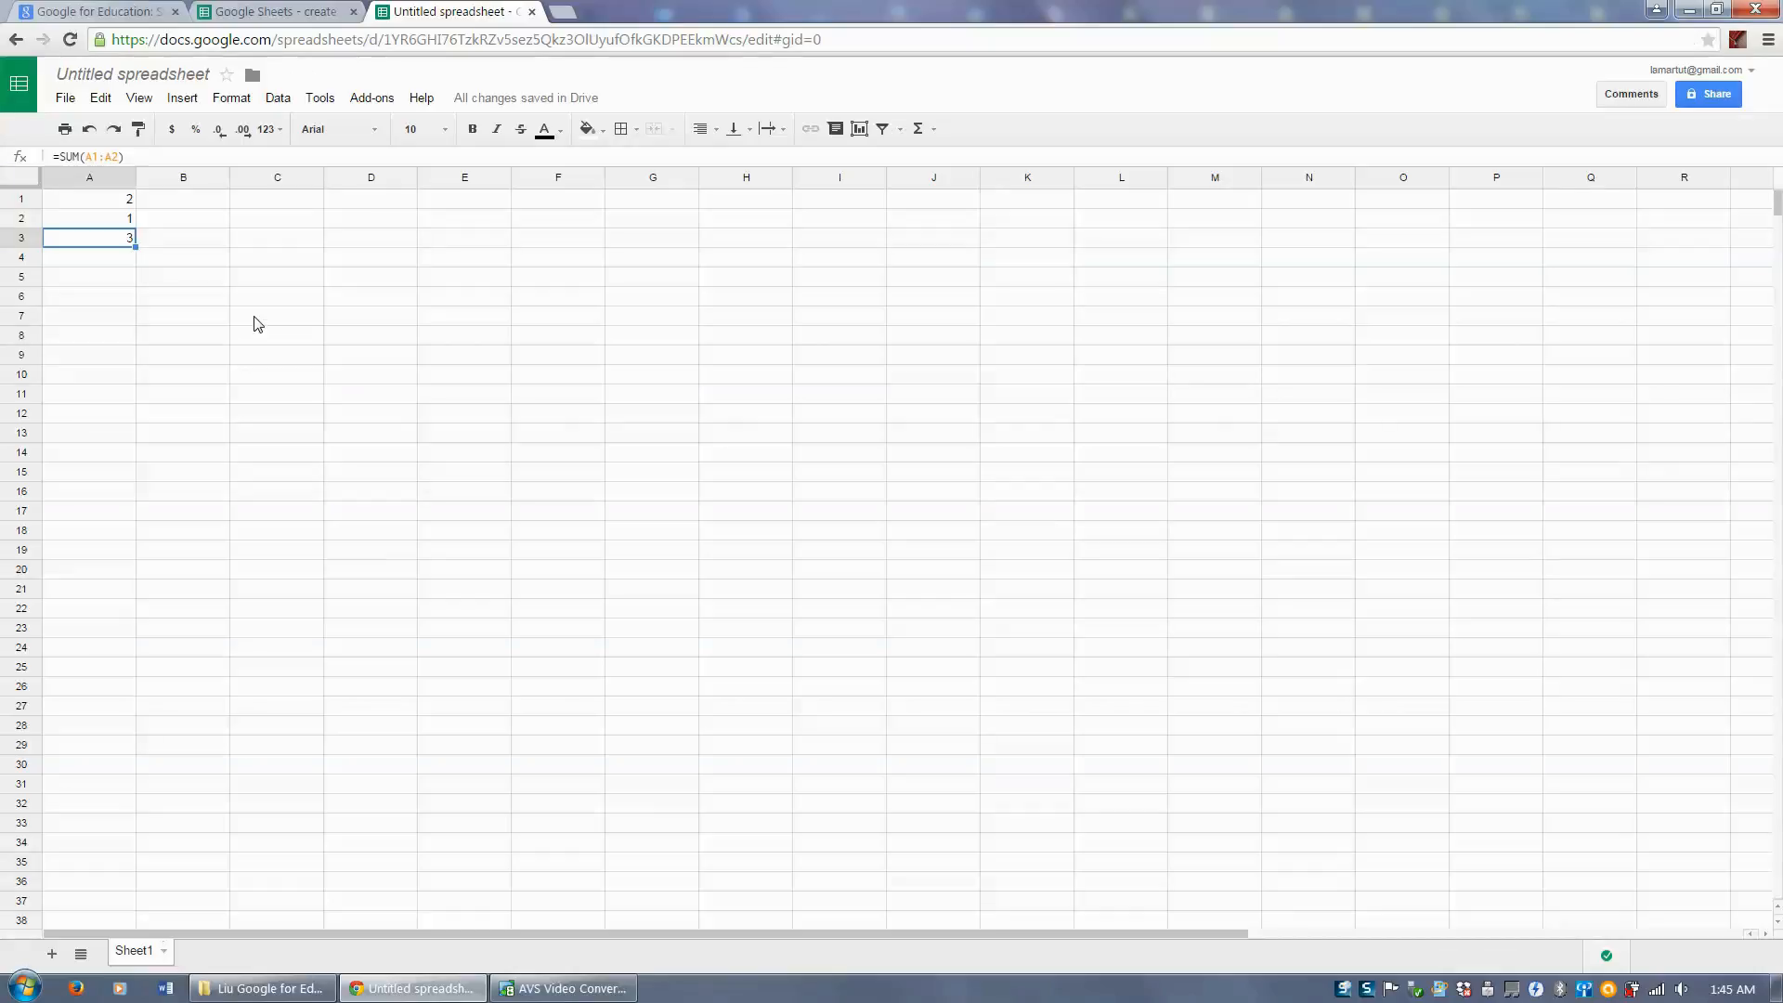
left_click(65, 101)
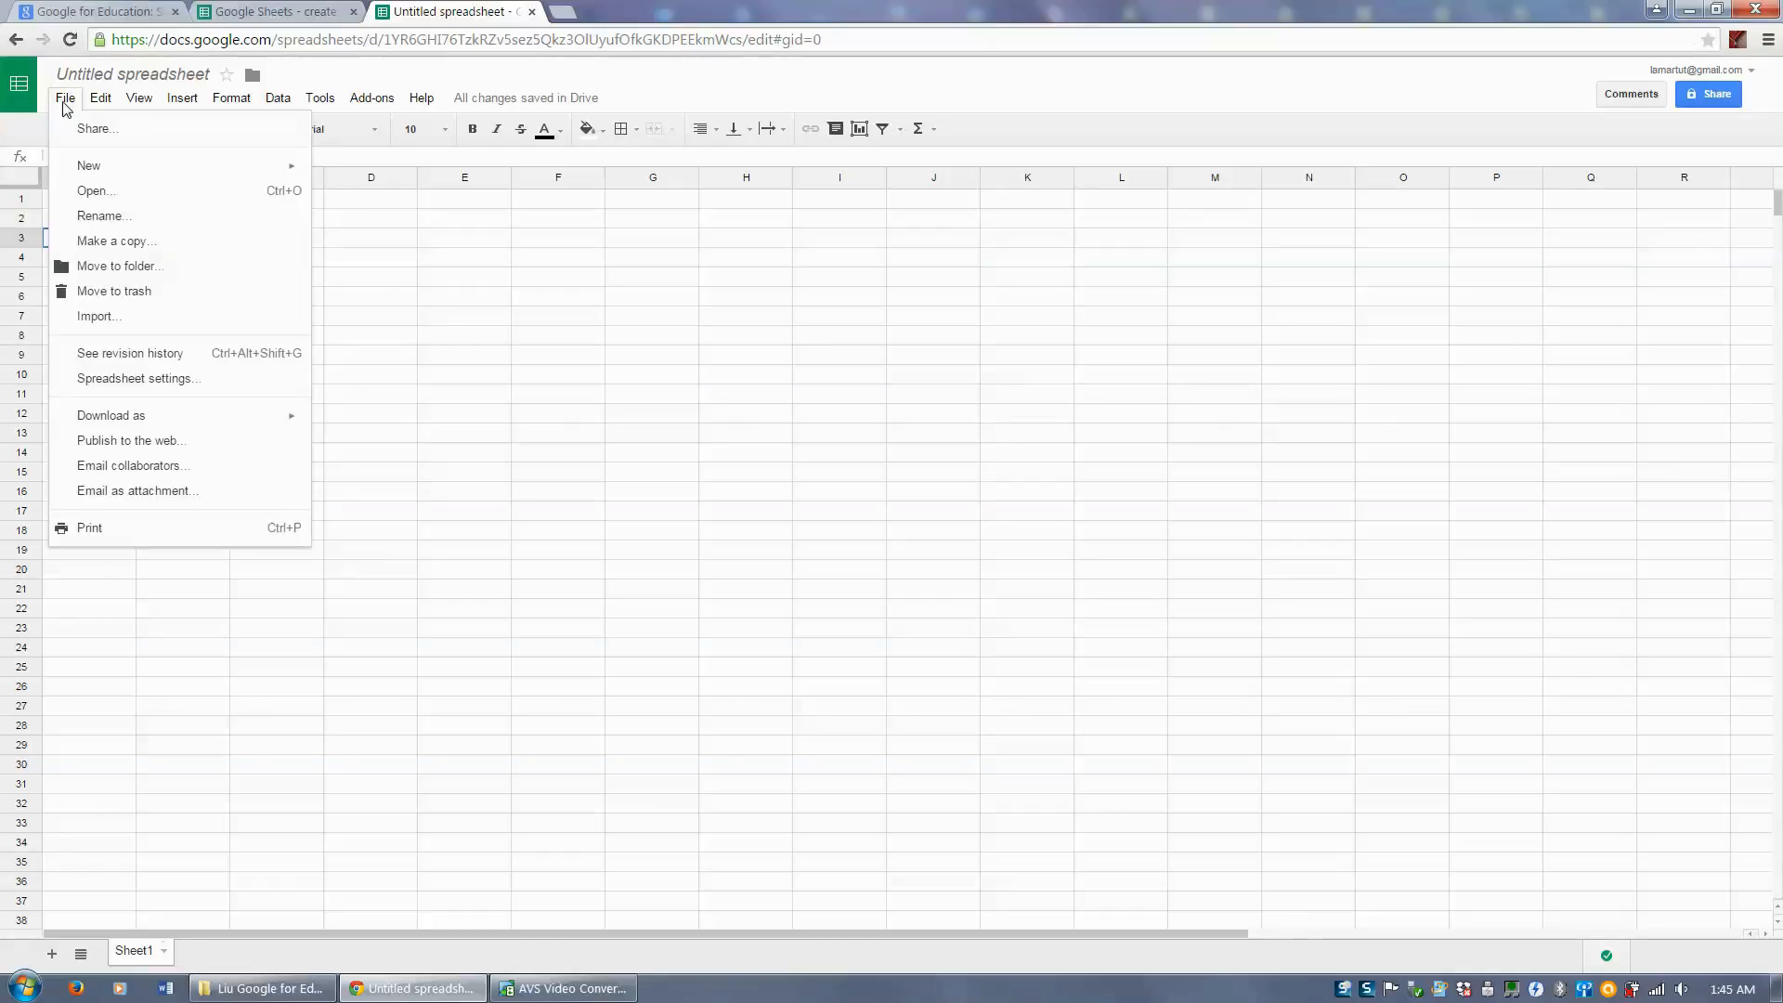
mouse_move(102, 167)
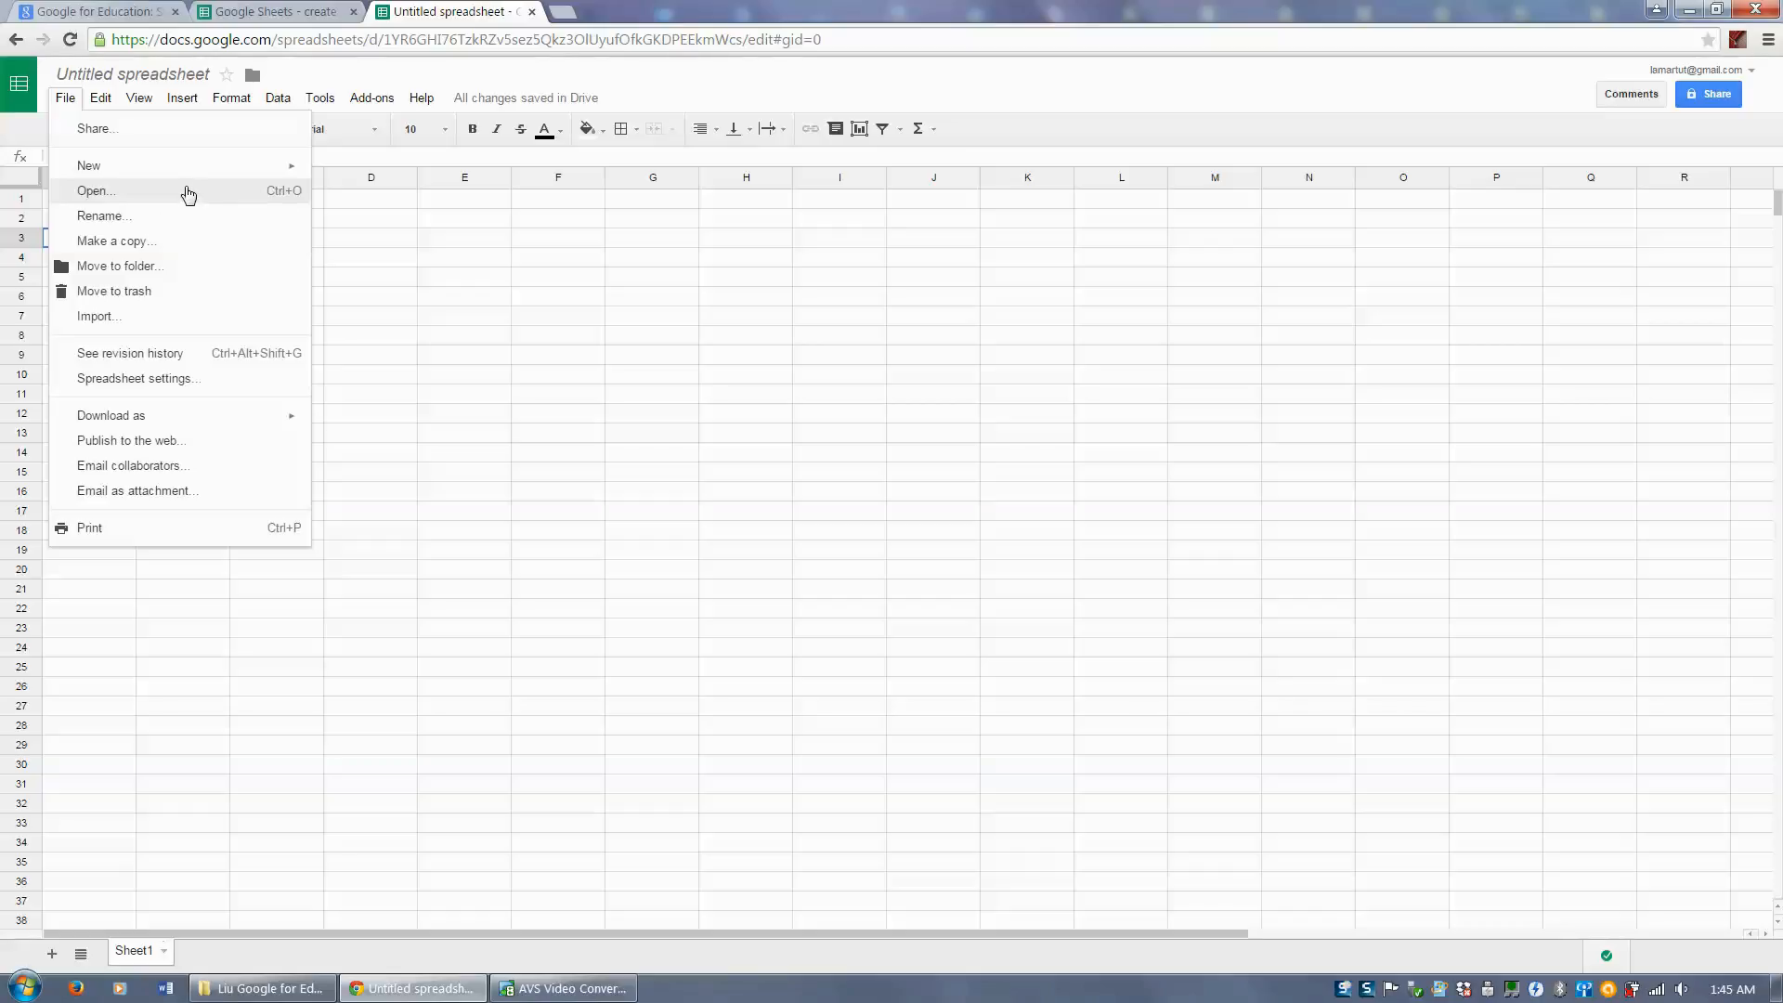
left_click(192, 216)
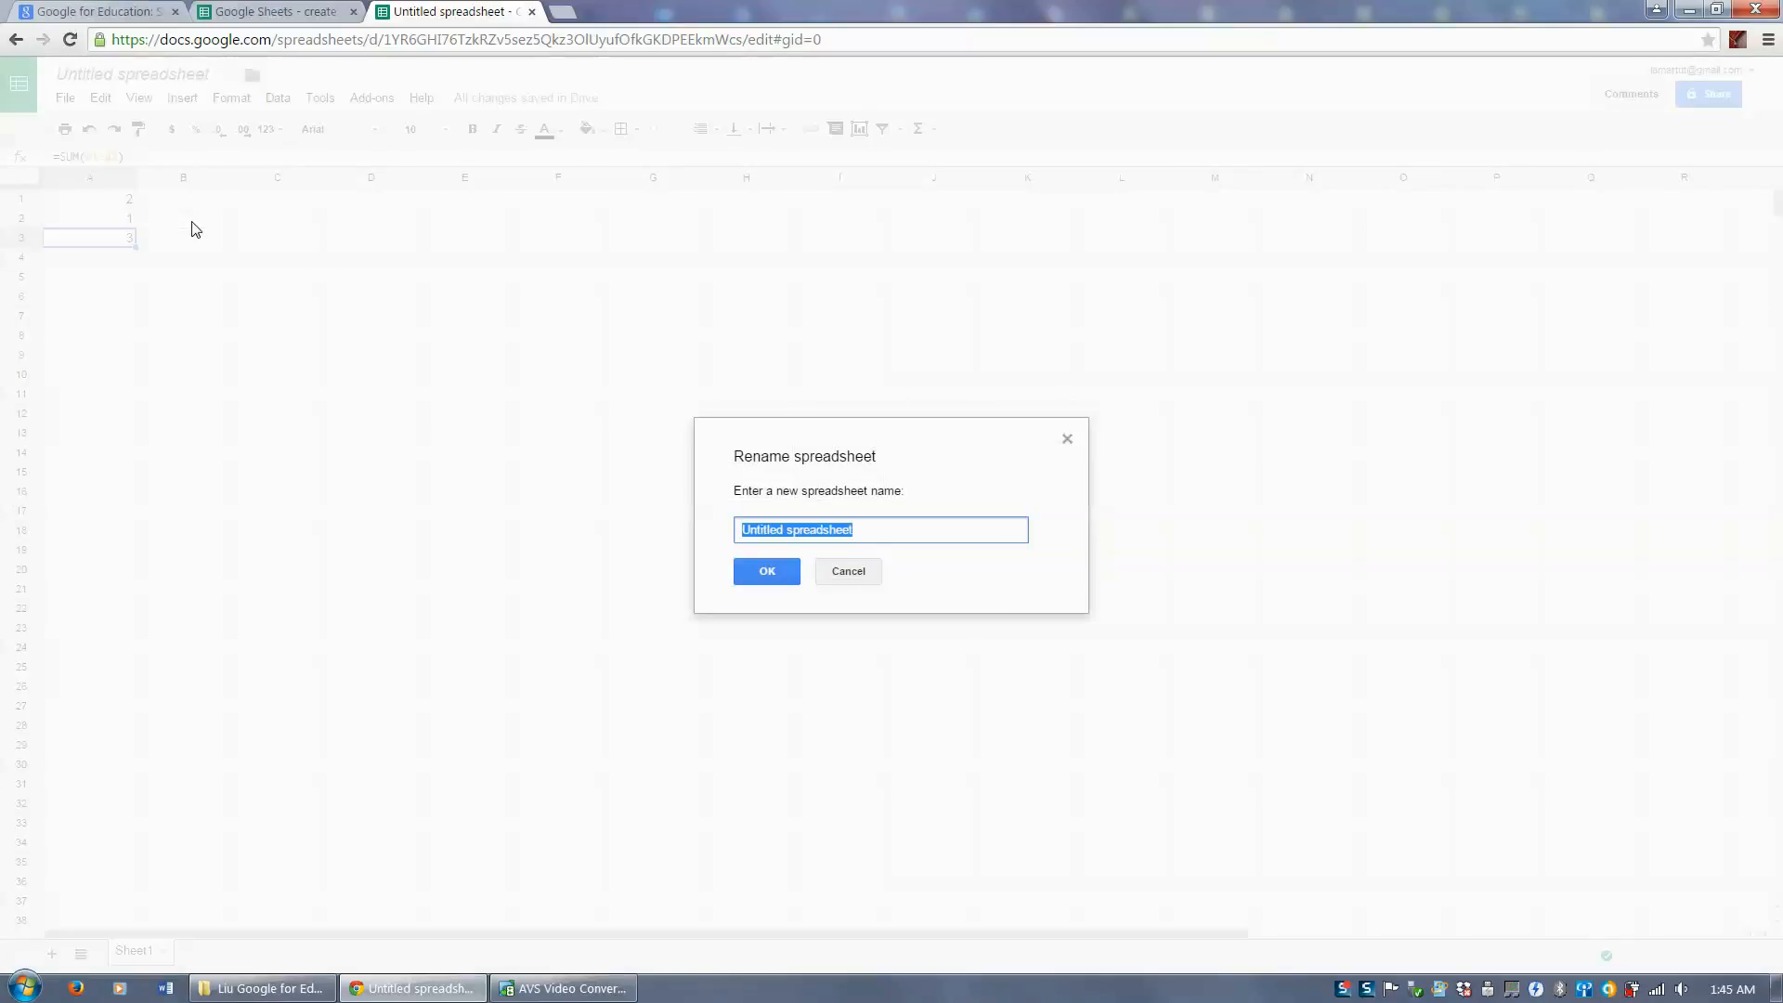
type("example")
key("Return")
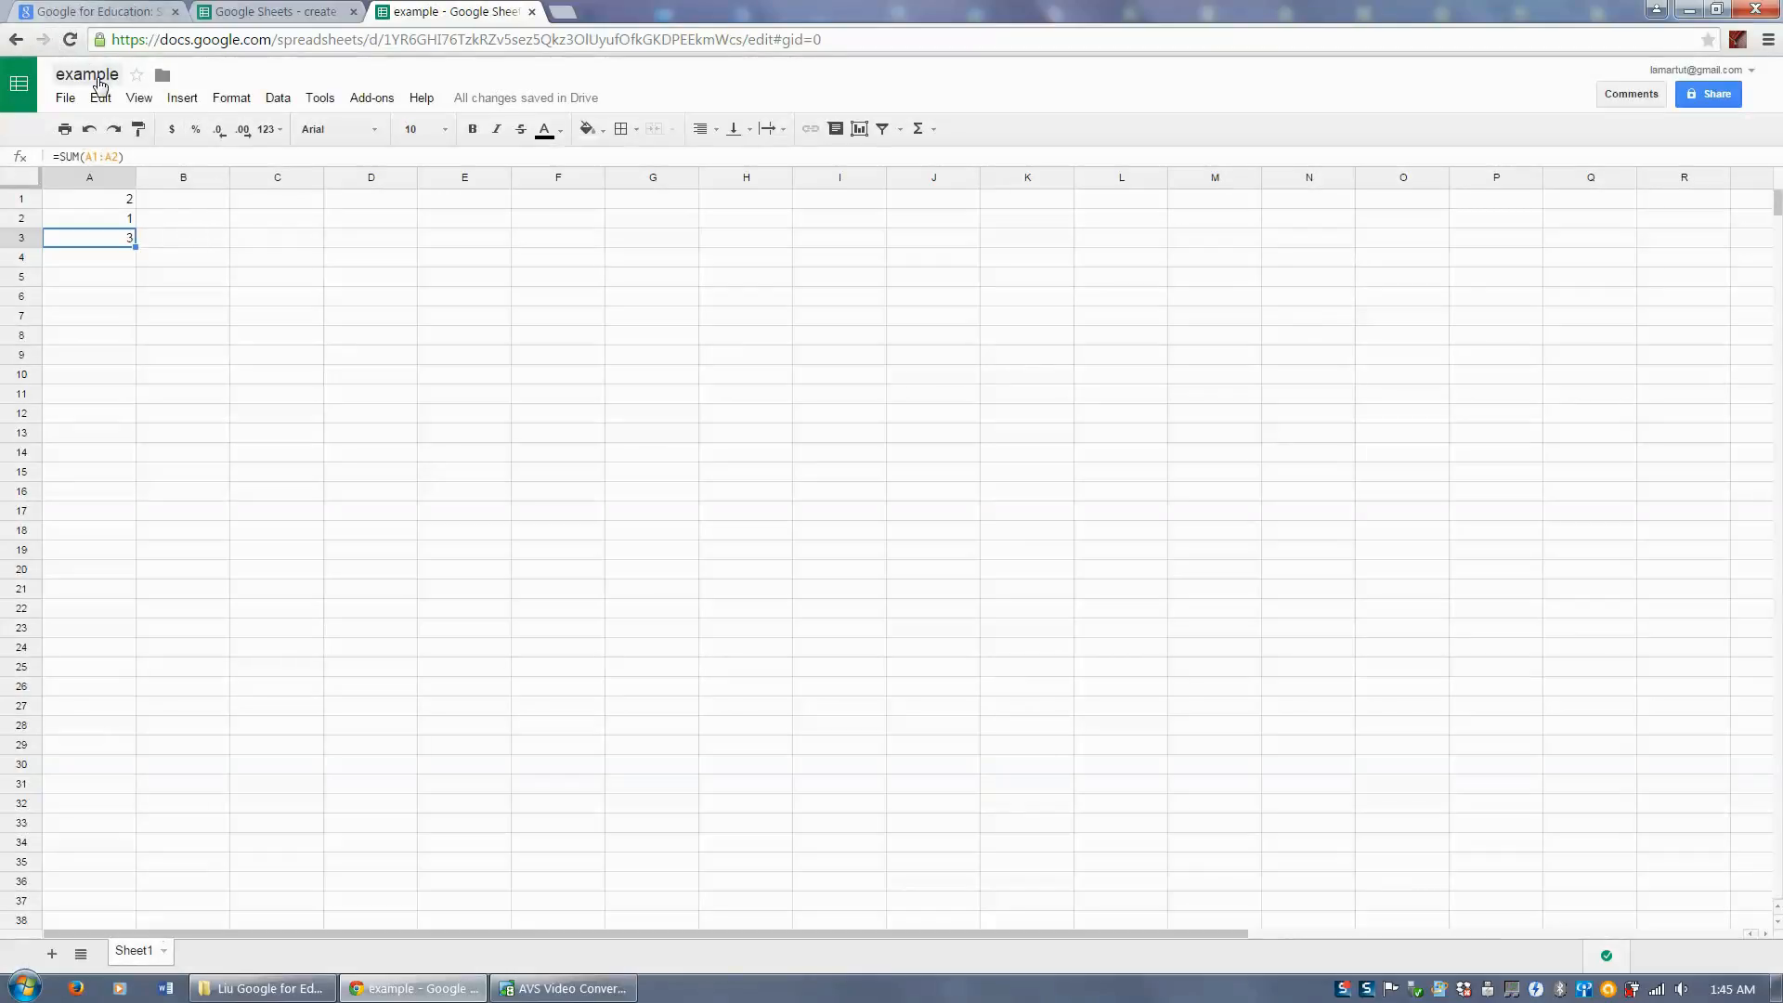
Step: View the file import options and close them without importing a file
left_click(62, 104)
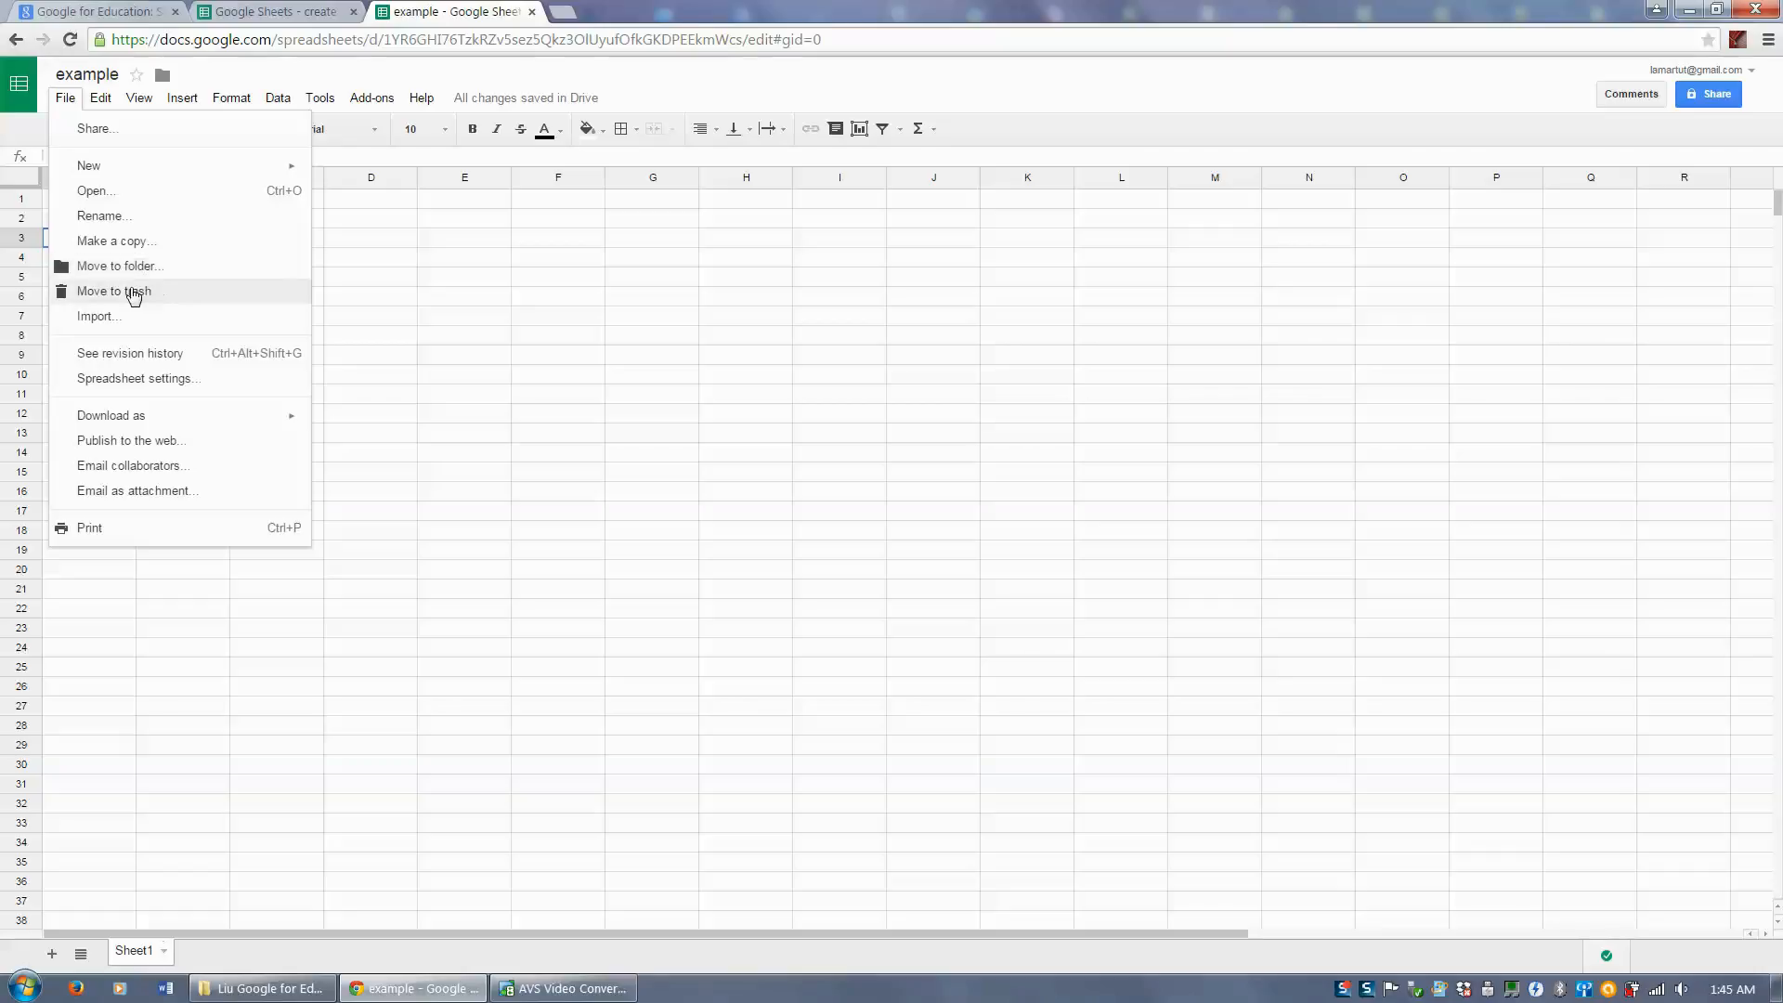
left_click(139, 317)
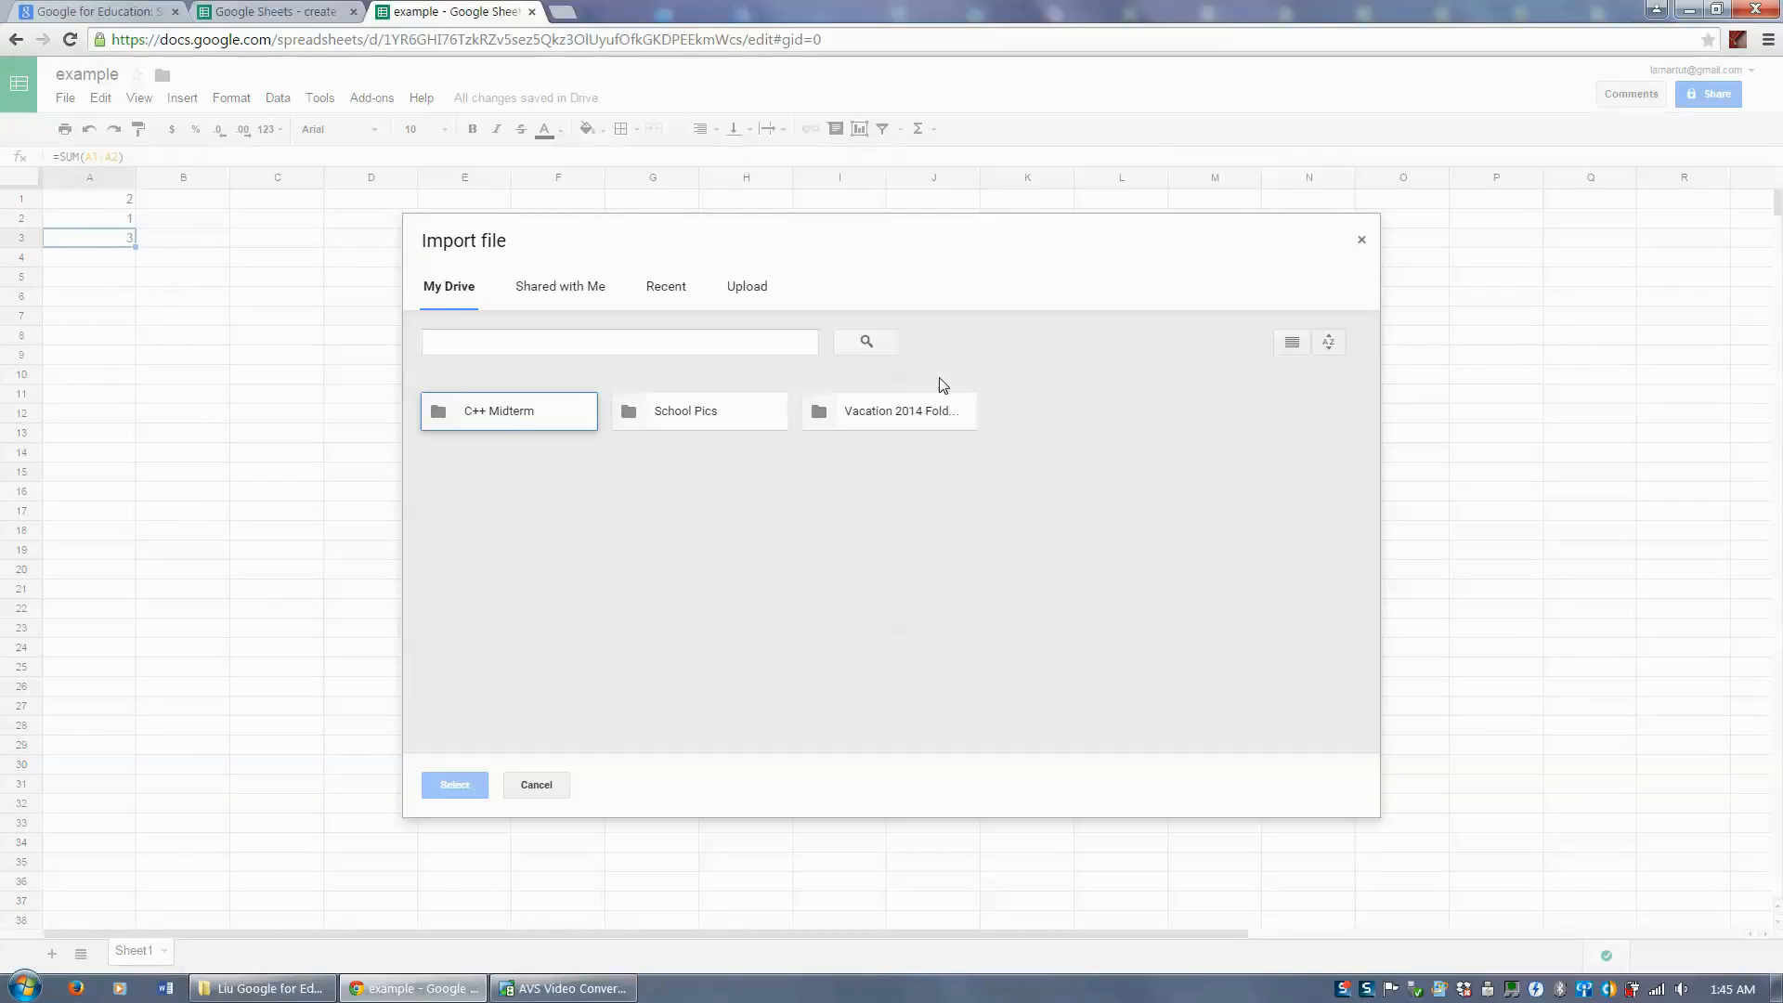
left_click(1362, 241)
Step: View the spreadsheet's revision history and return to the sheet
left_click(67, 99)
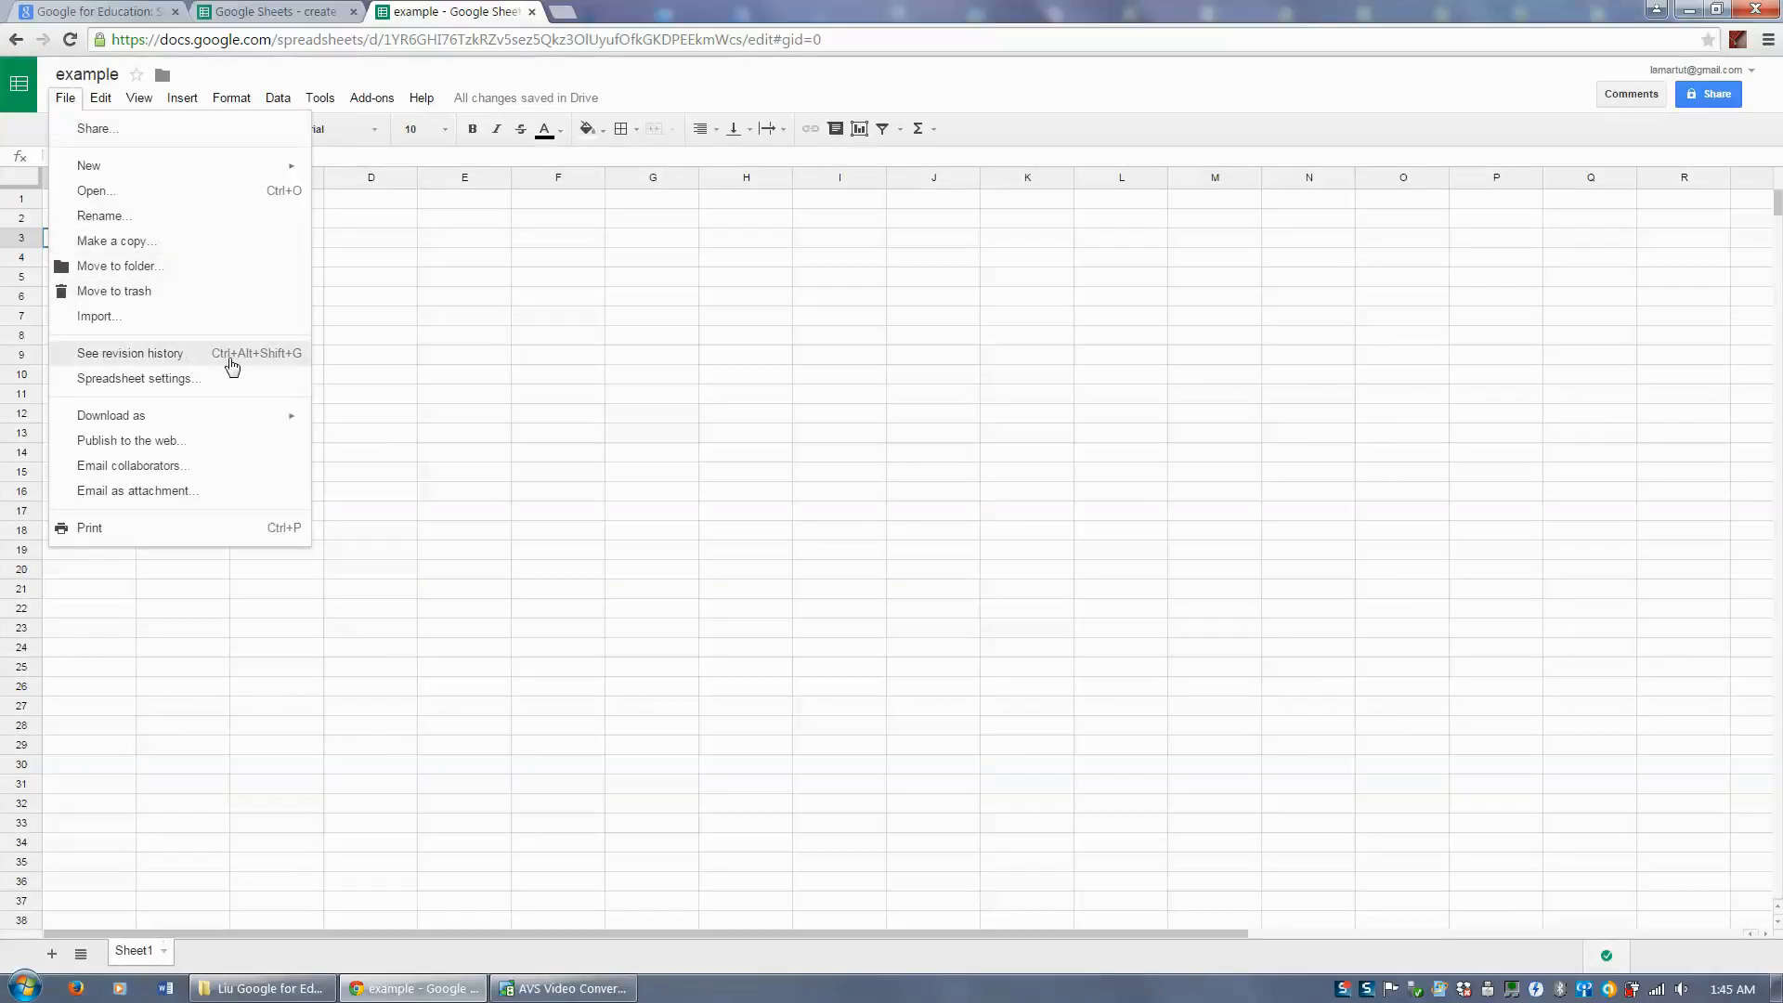
left_click(246, 365)
left_click(246, 365)
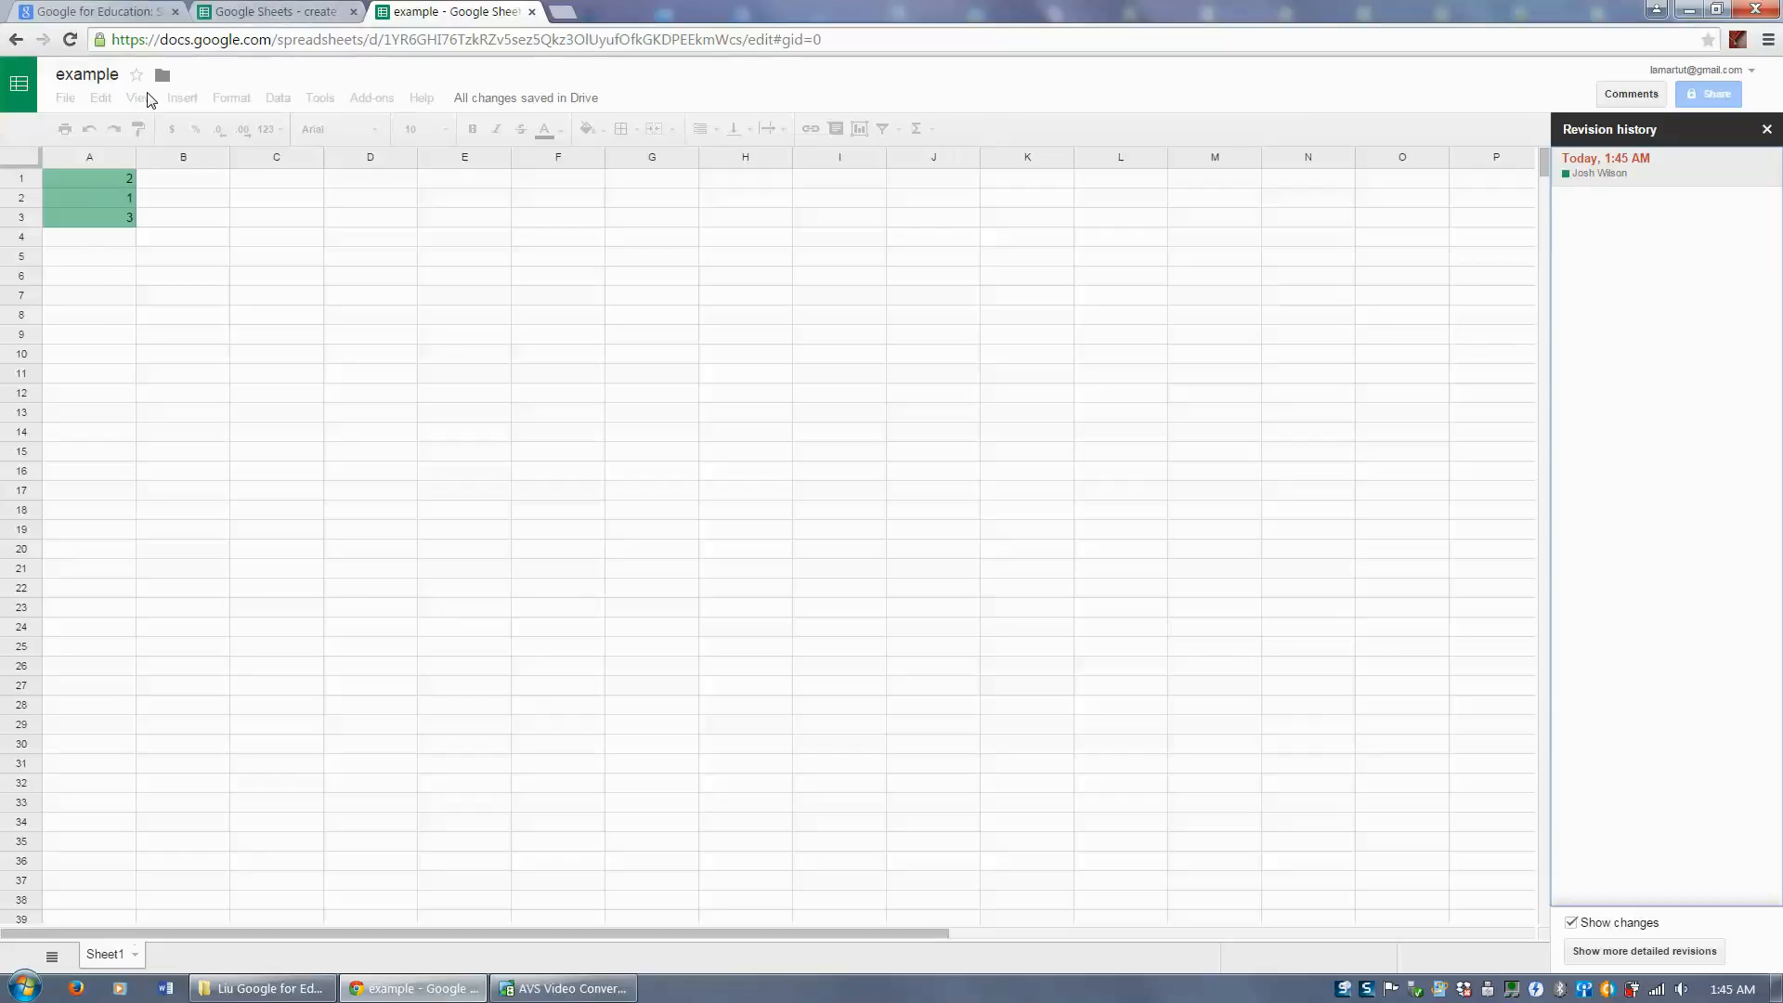
left_click(1768, 129)
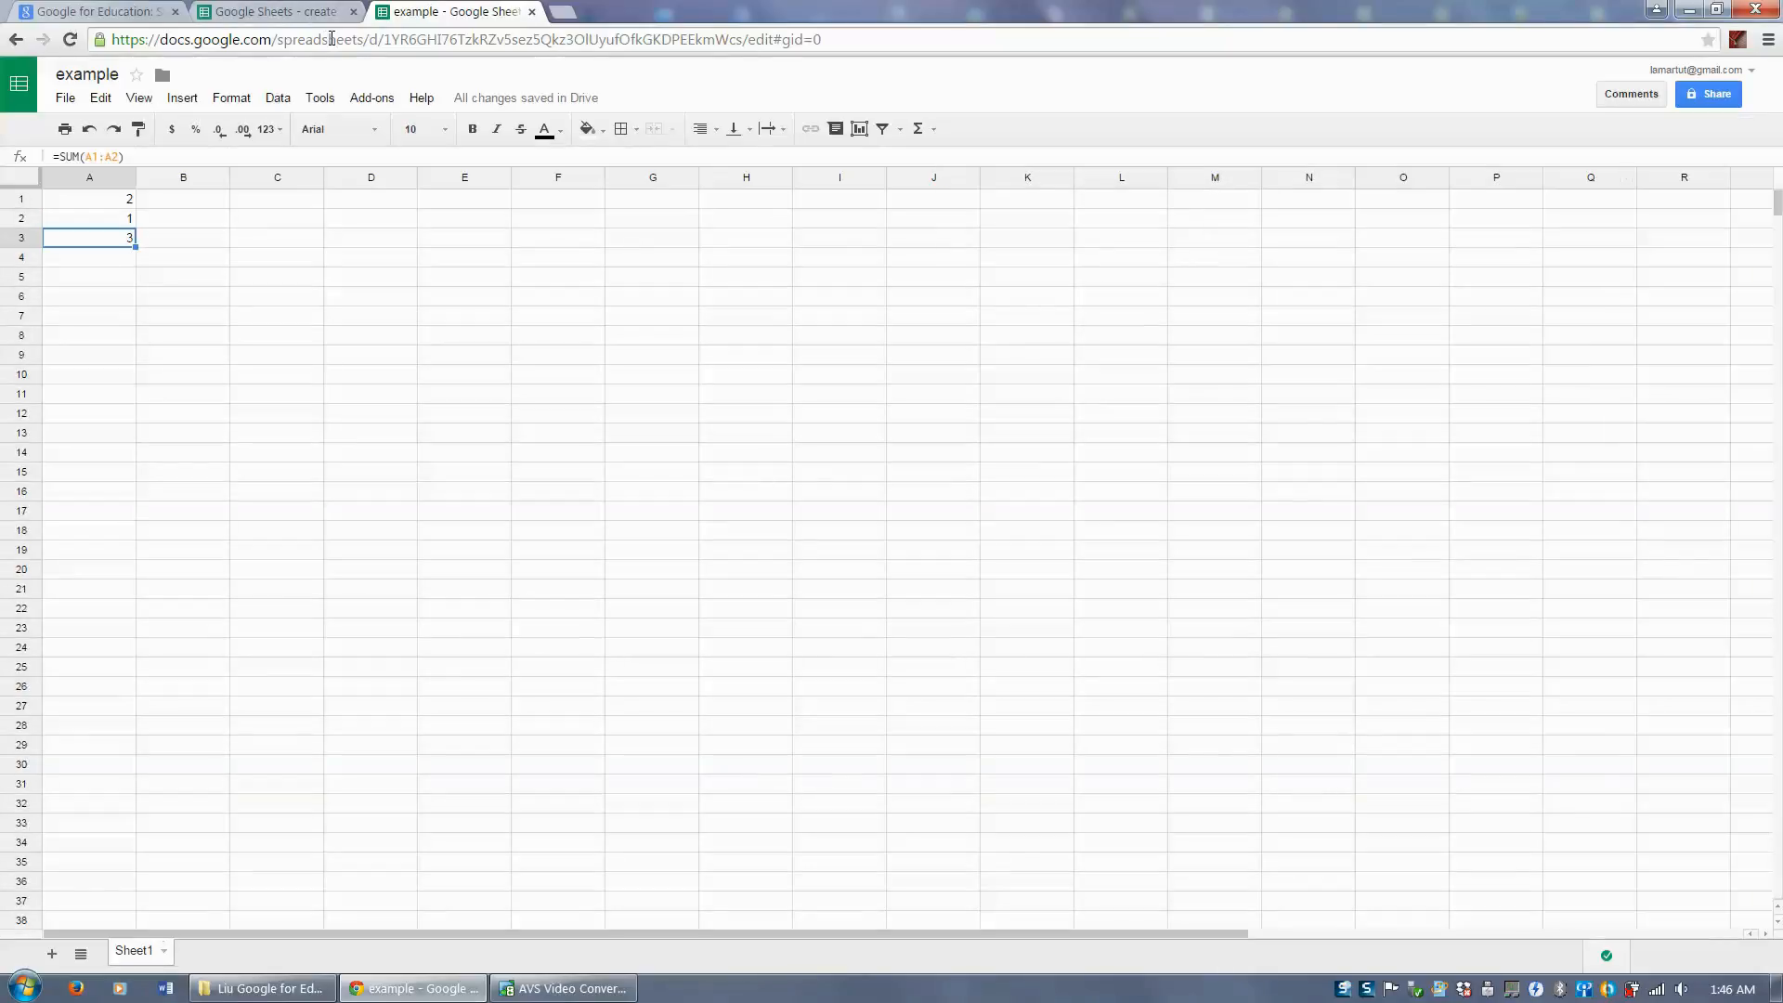
Step: View the locale, time zone and recalculation options in the spreadsheet settings and leave them without saving
left_click(65, 98)
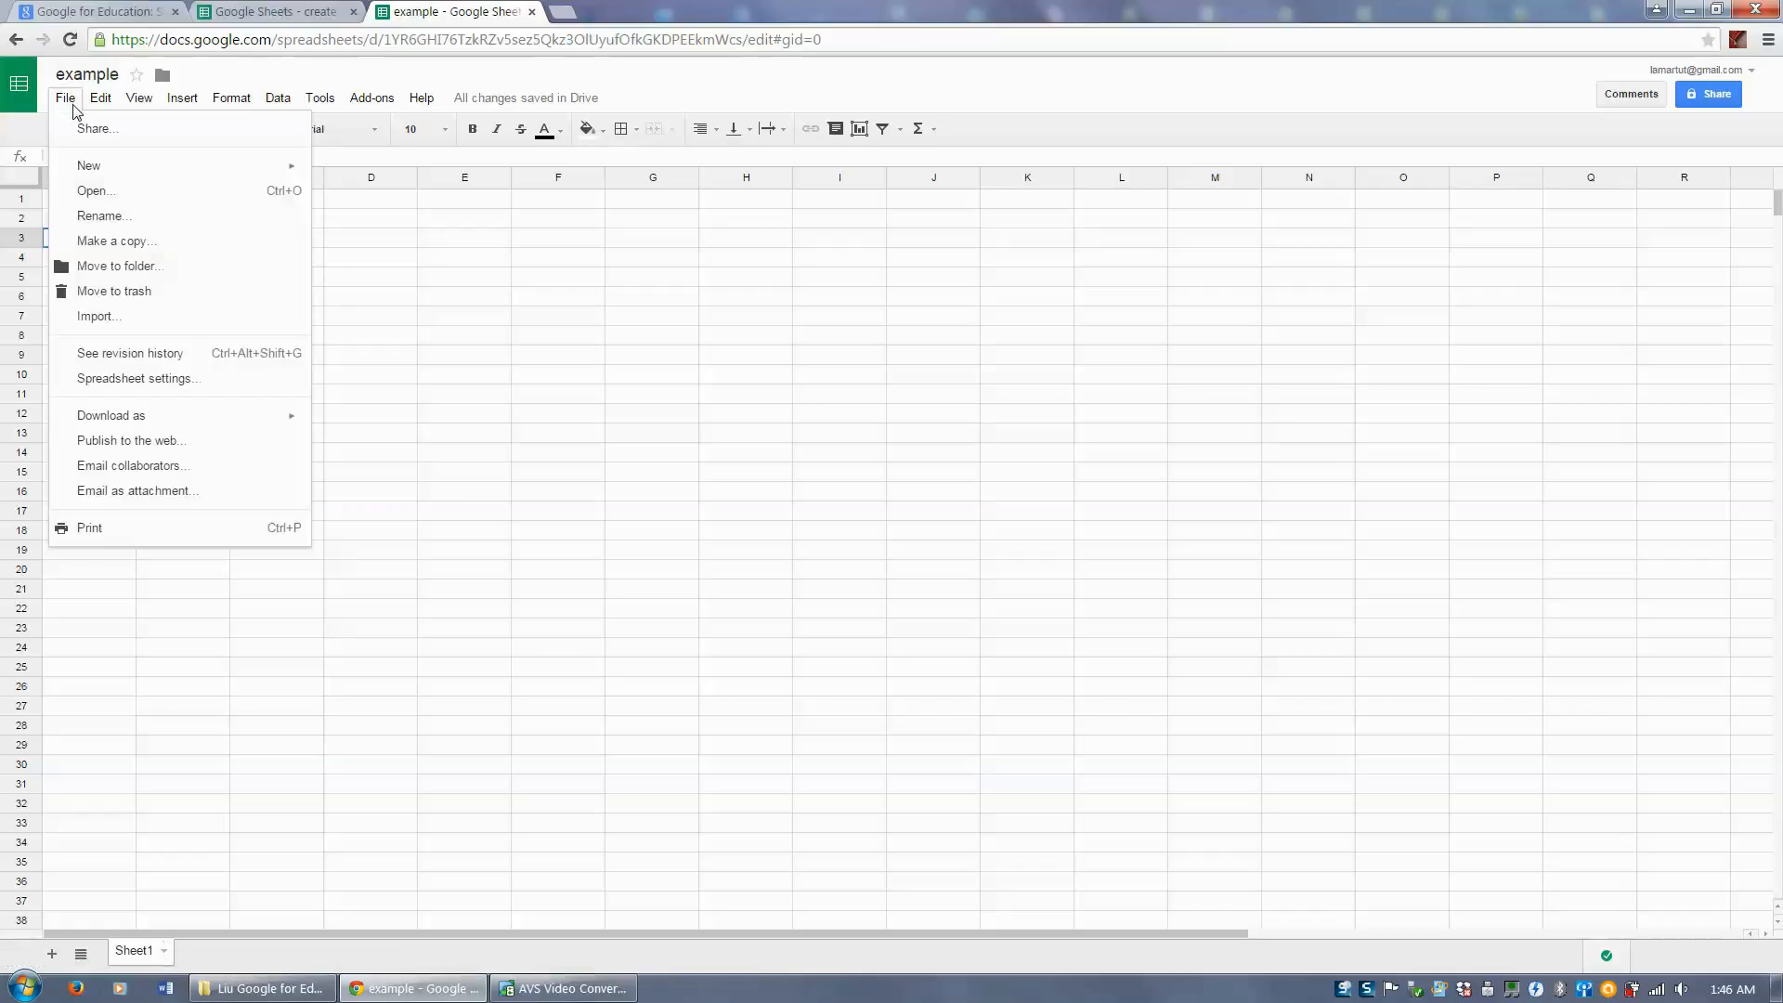
left_click(224, 394)
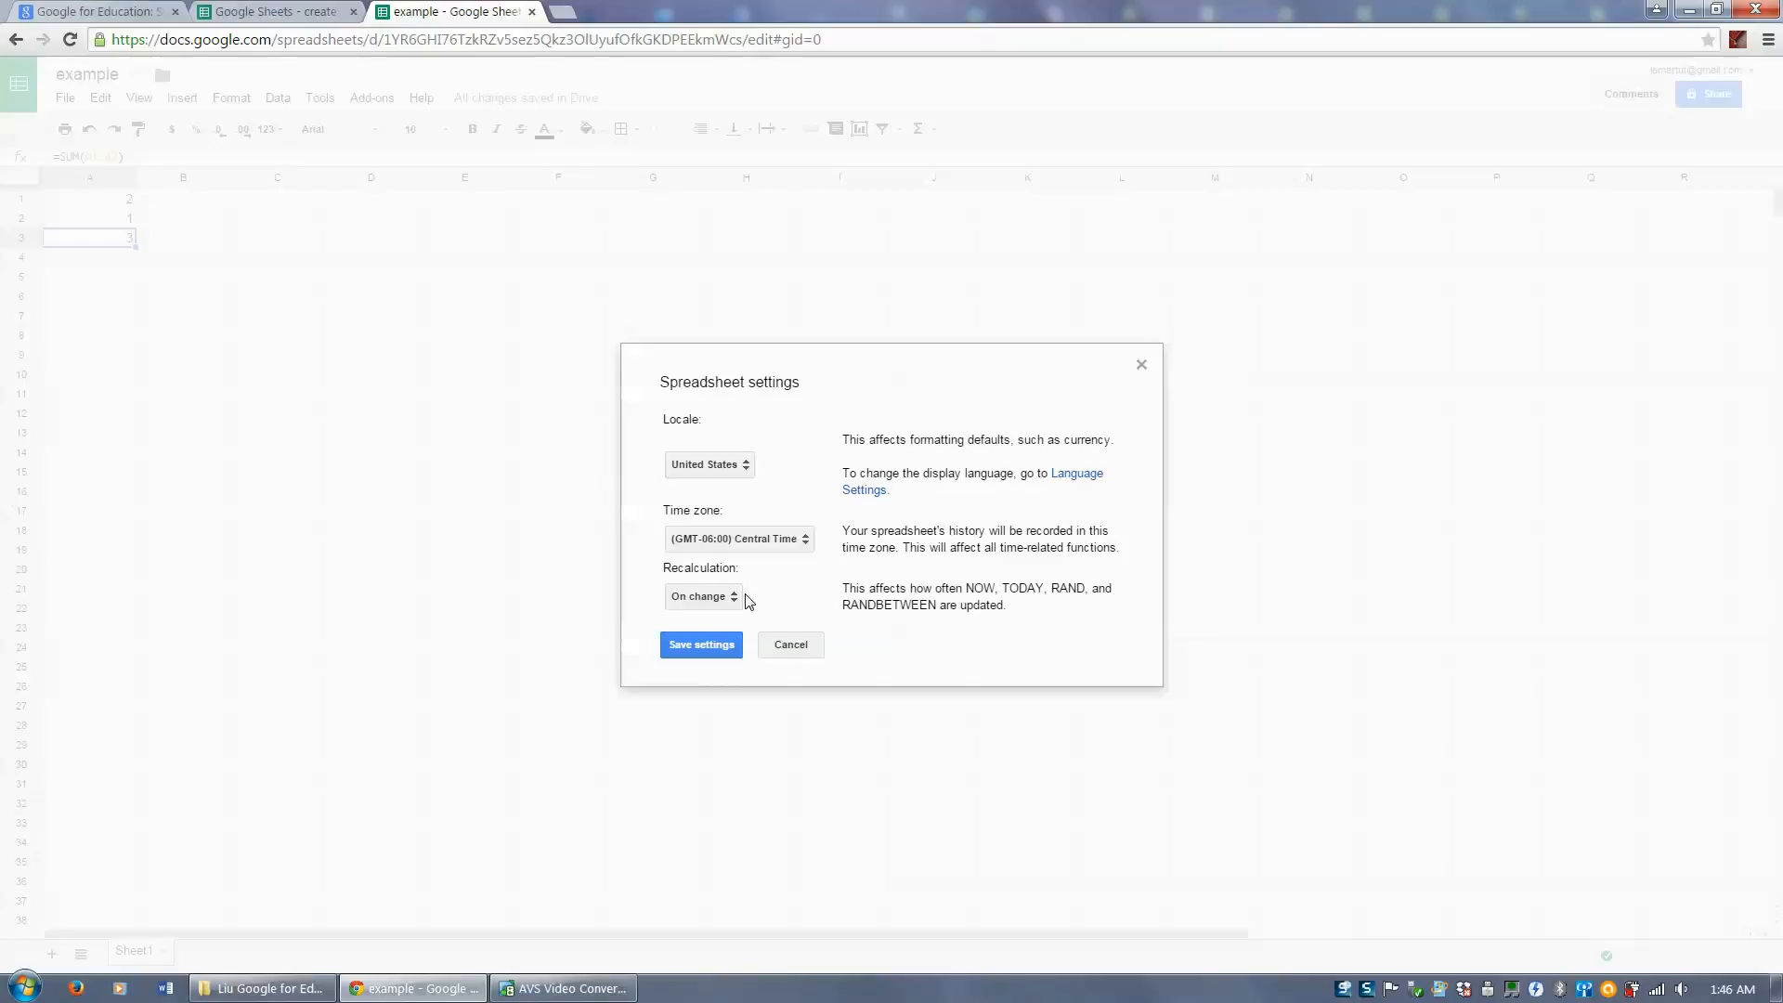
left_click(790, 644)
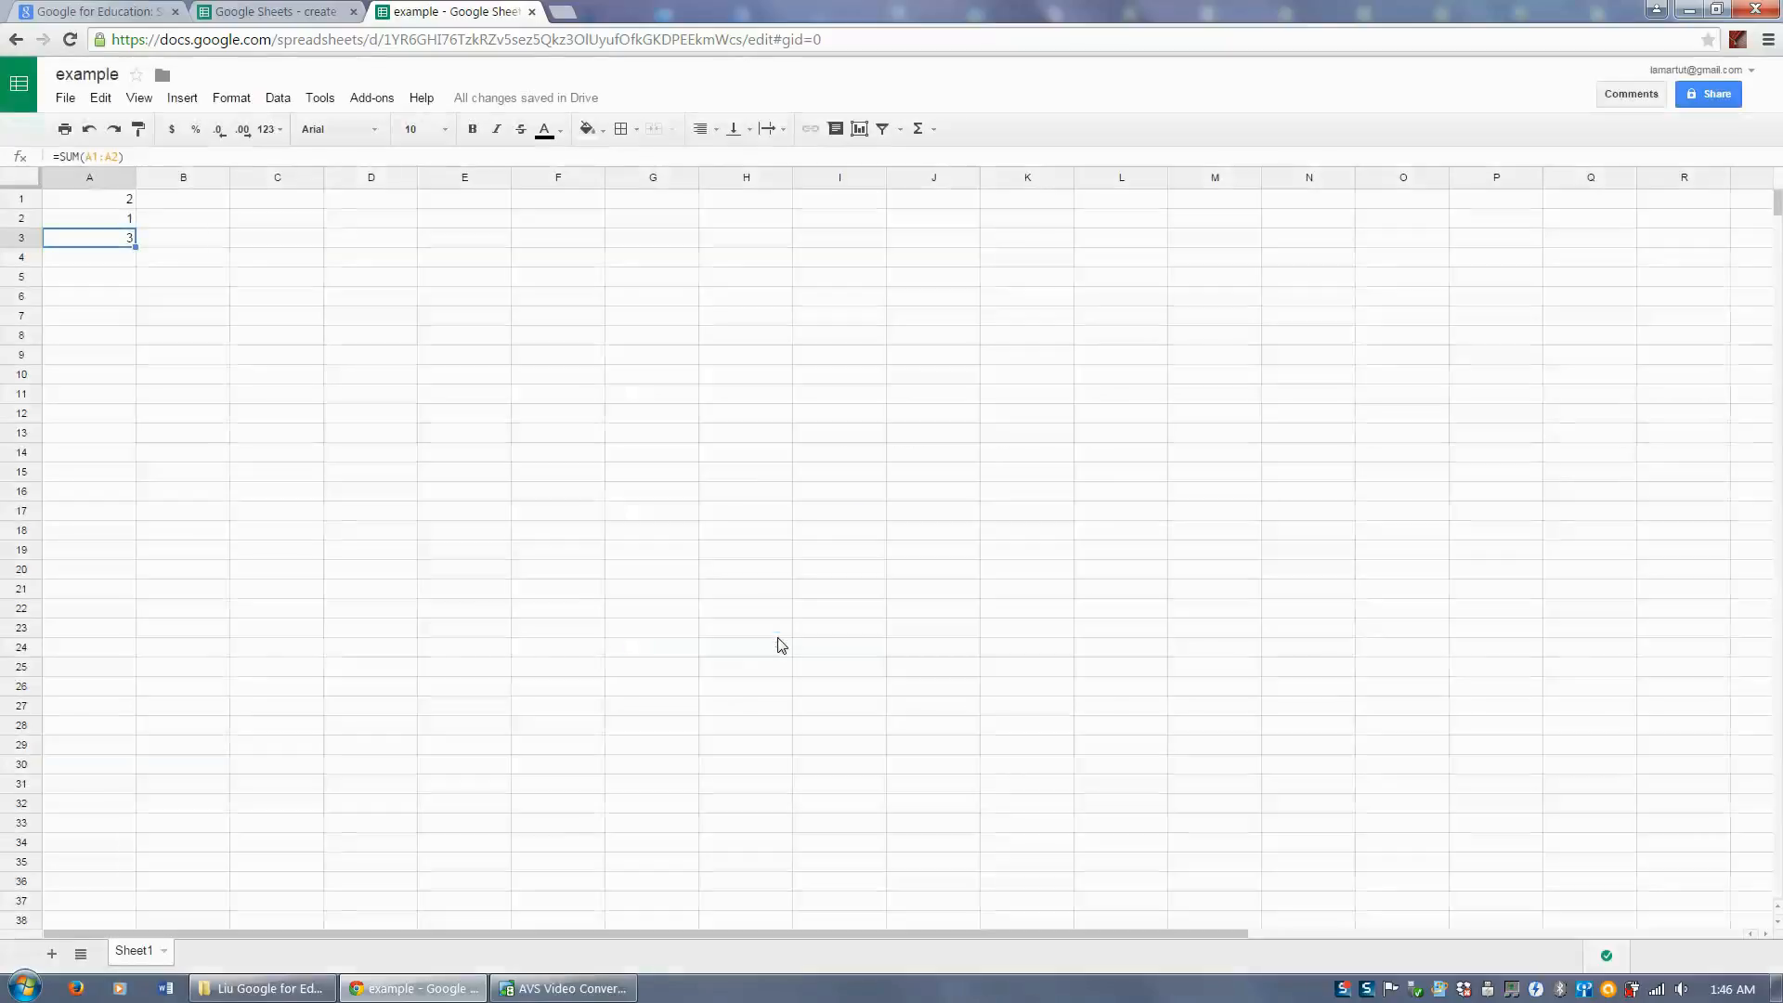
left_click(64, 99)
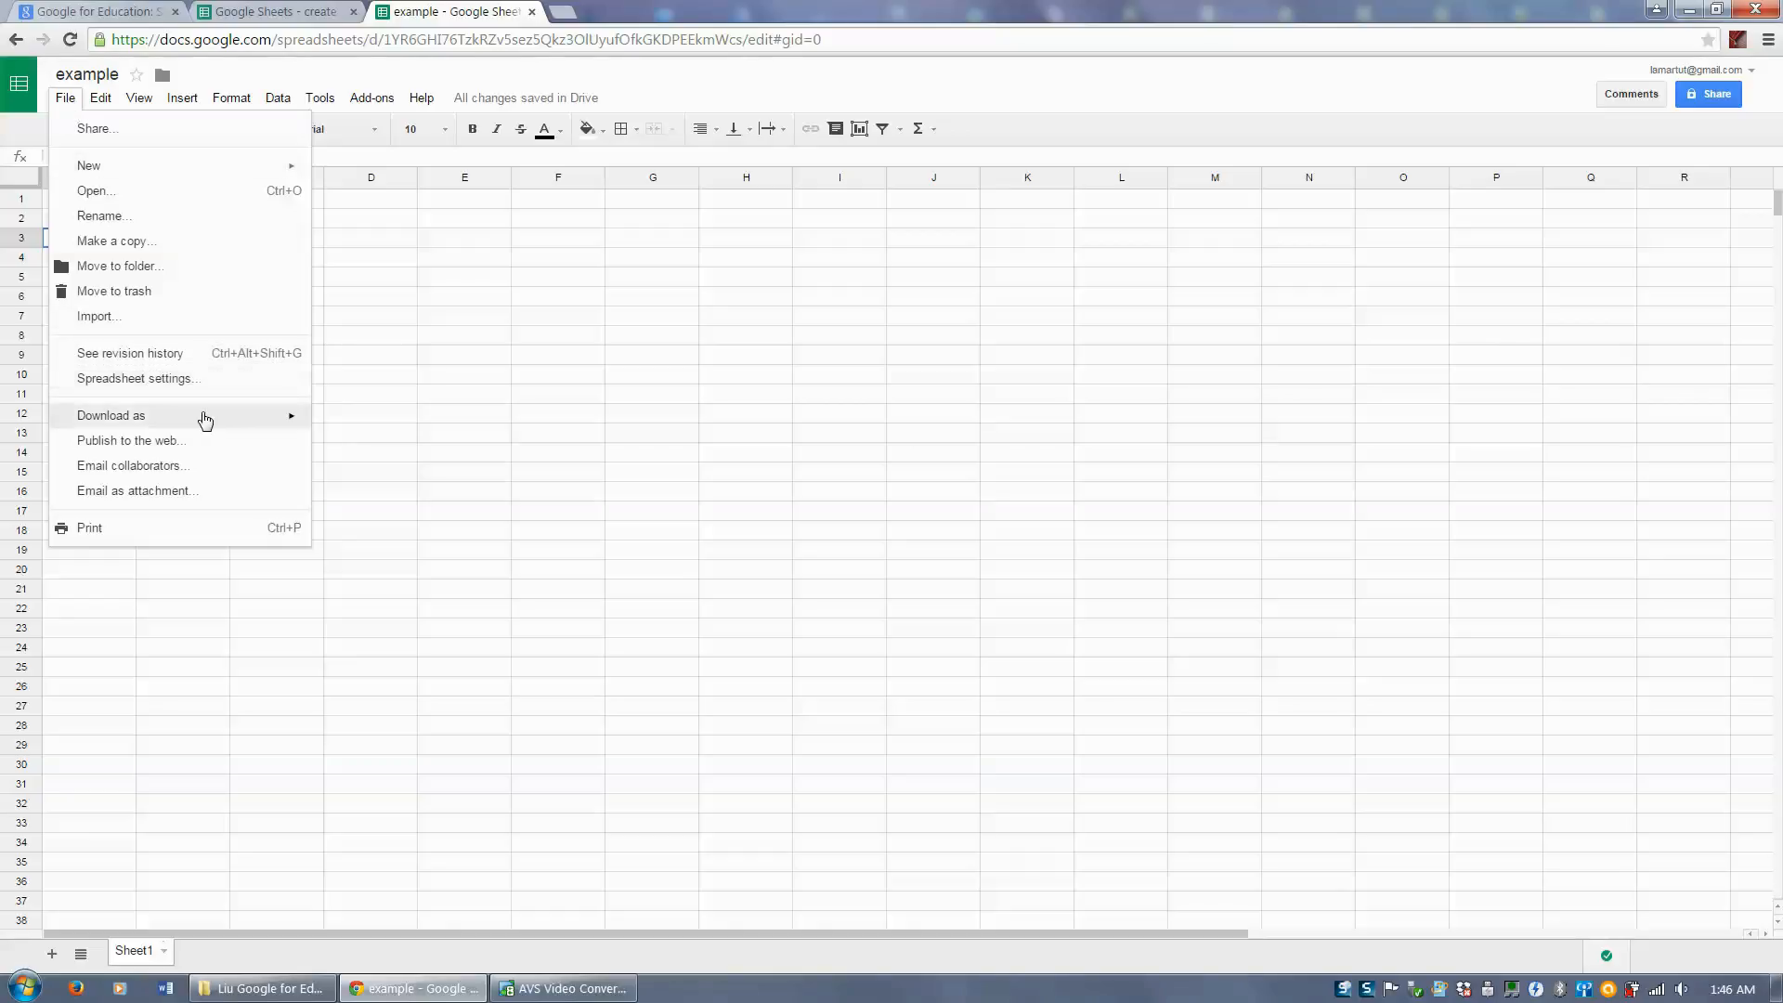
mouse_move(201, 418)
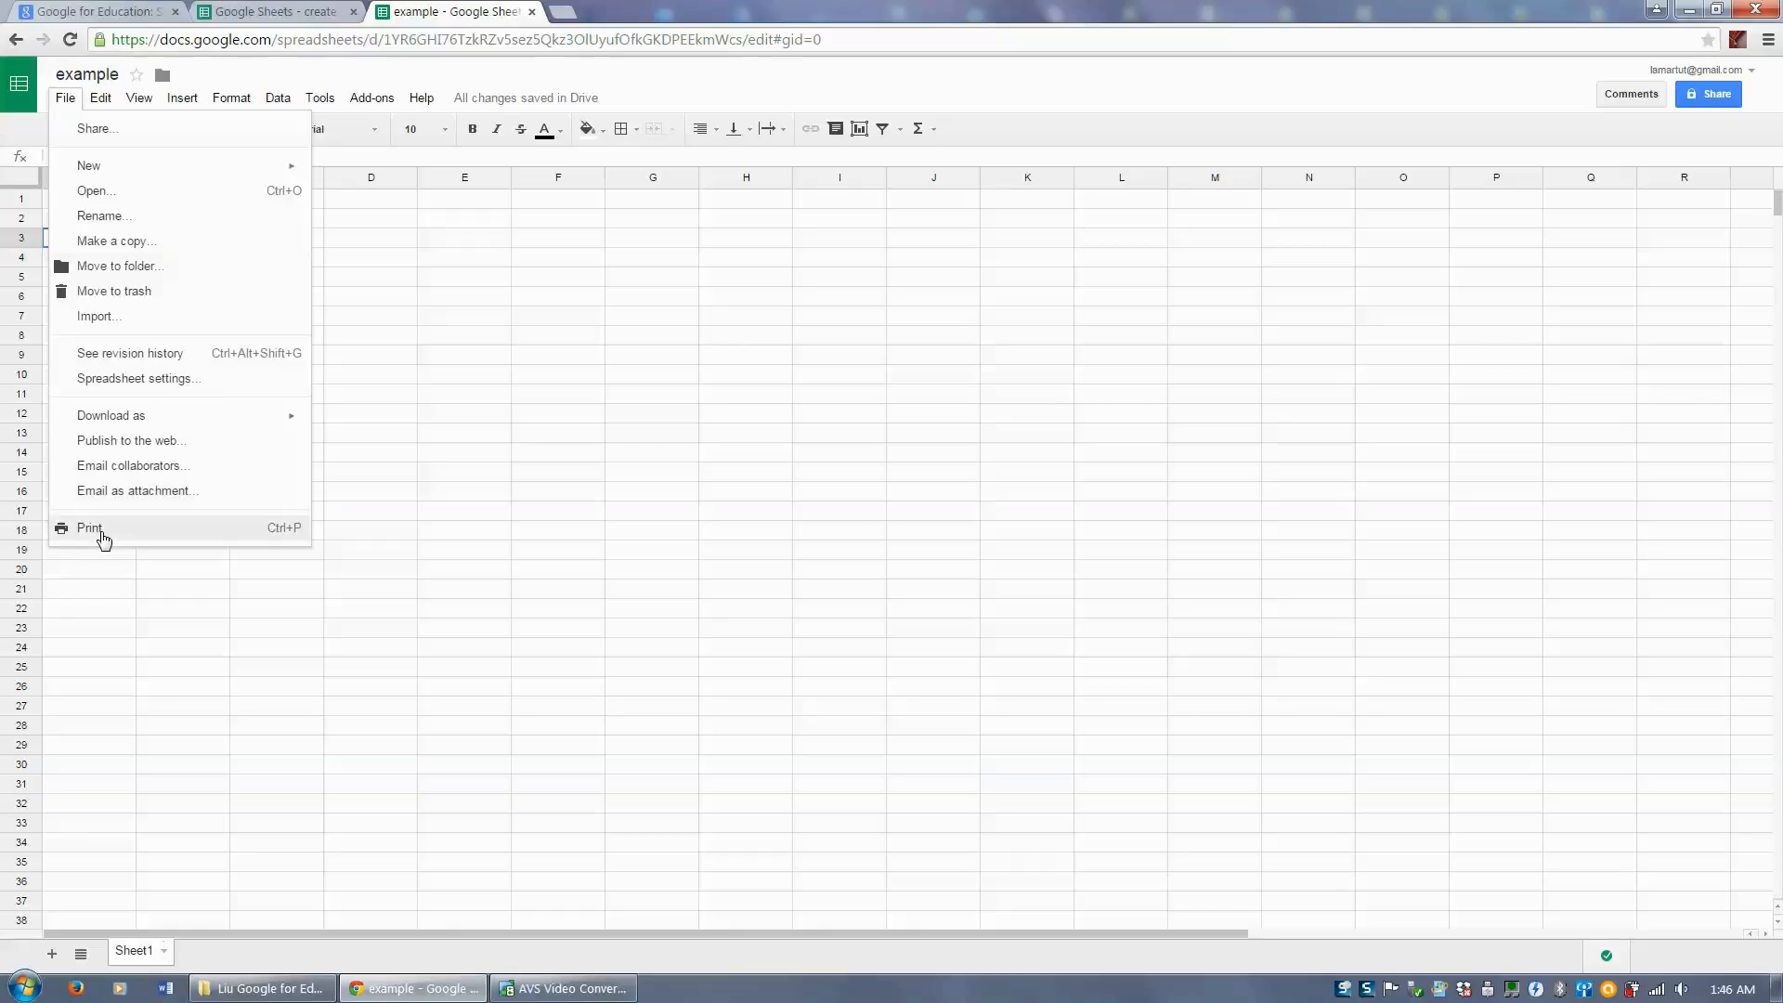
left_click(729, 415)
left_click(237, 264)
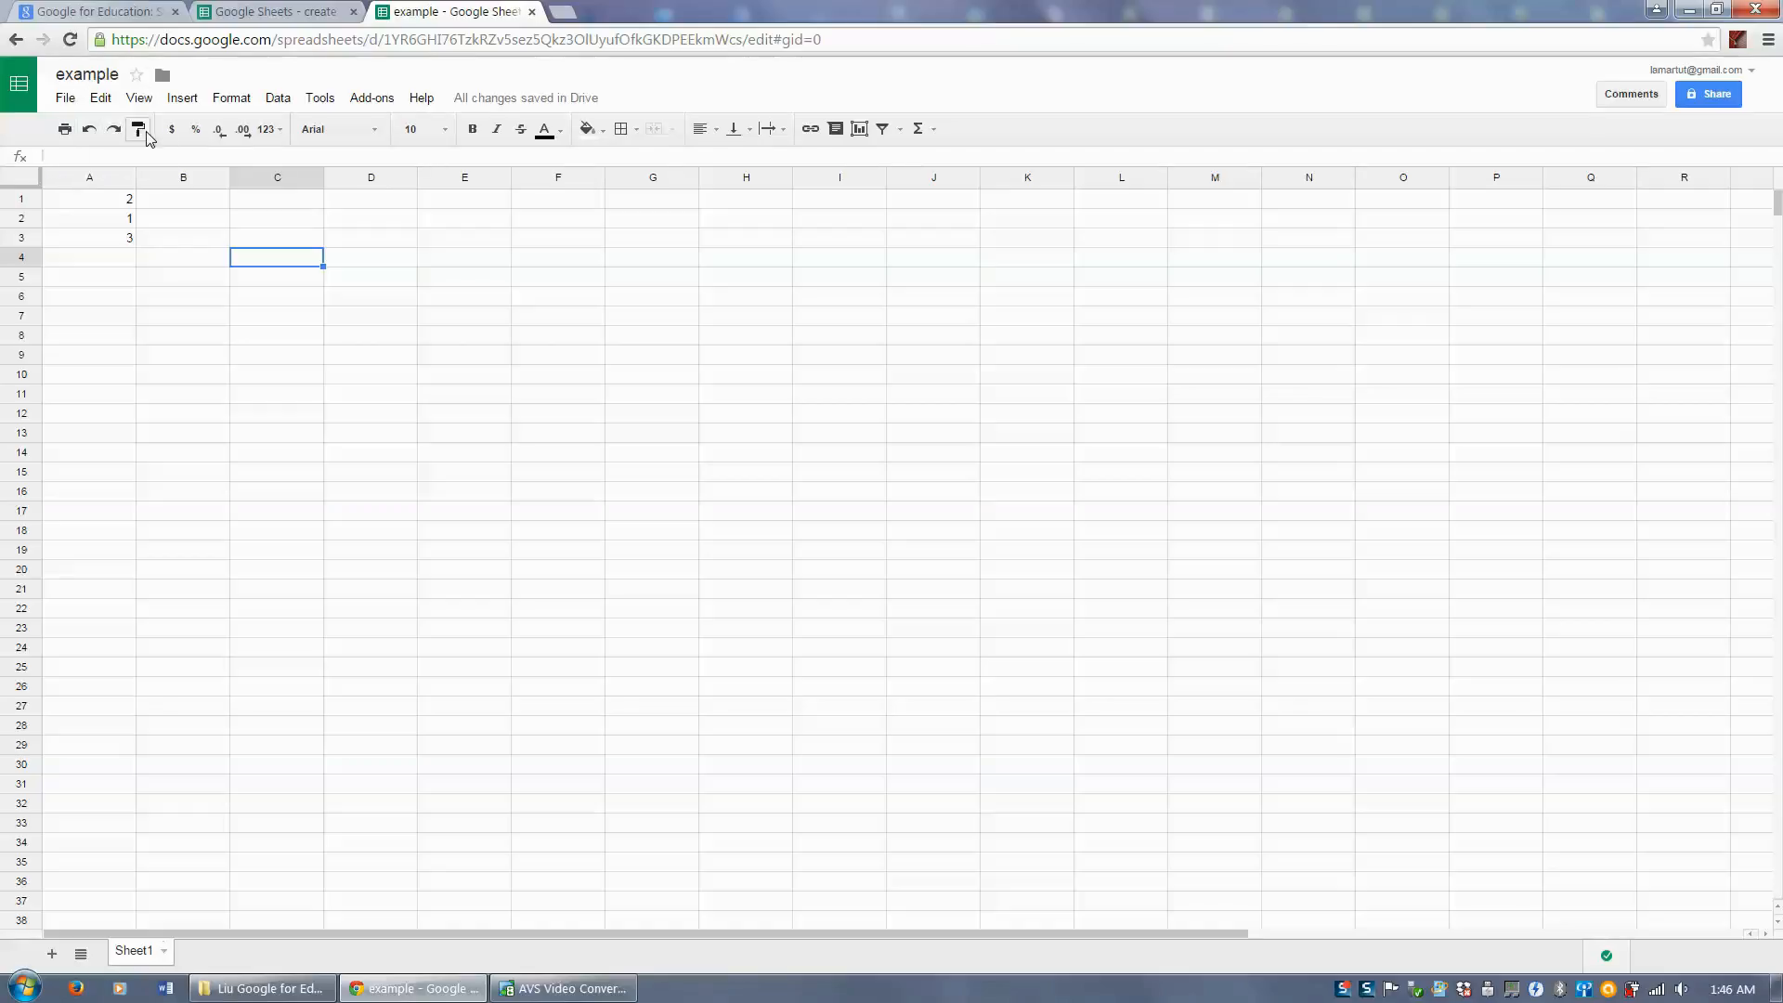
Step: Enter 4 in cell B3 and 5 in cell C3
left_click(177, 246)
type("4")
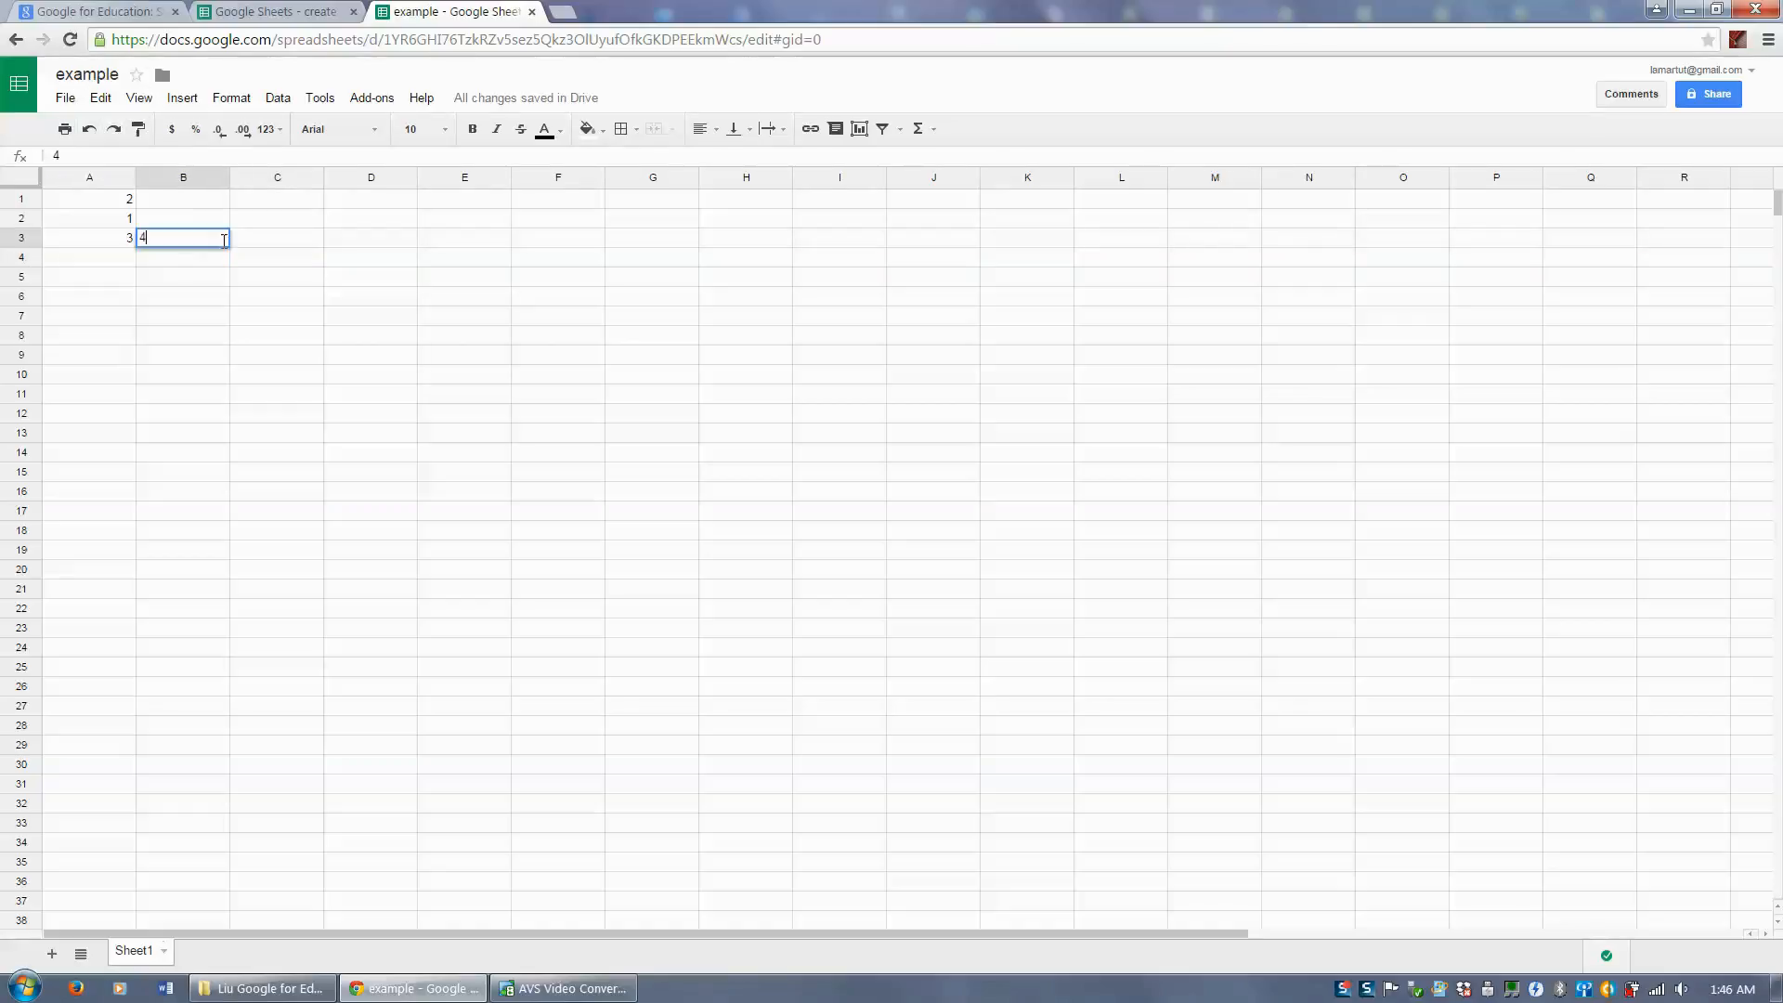
left_click(256, 246)
type("4")
key("BackSpace")
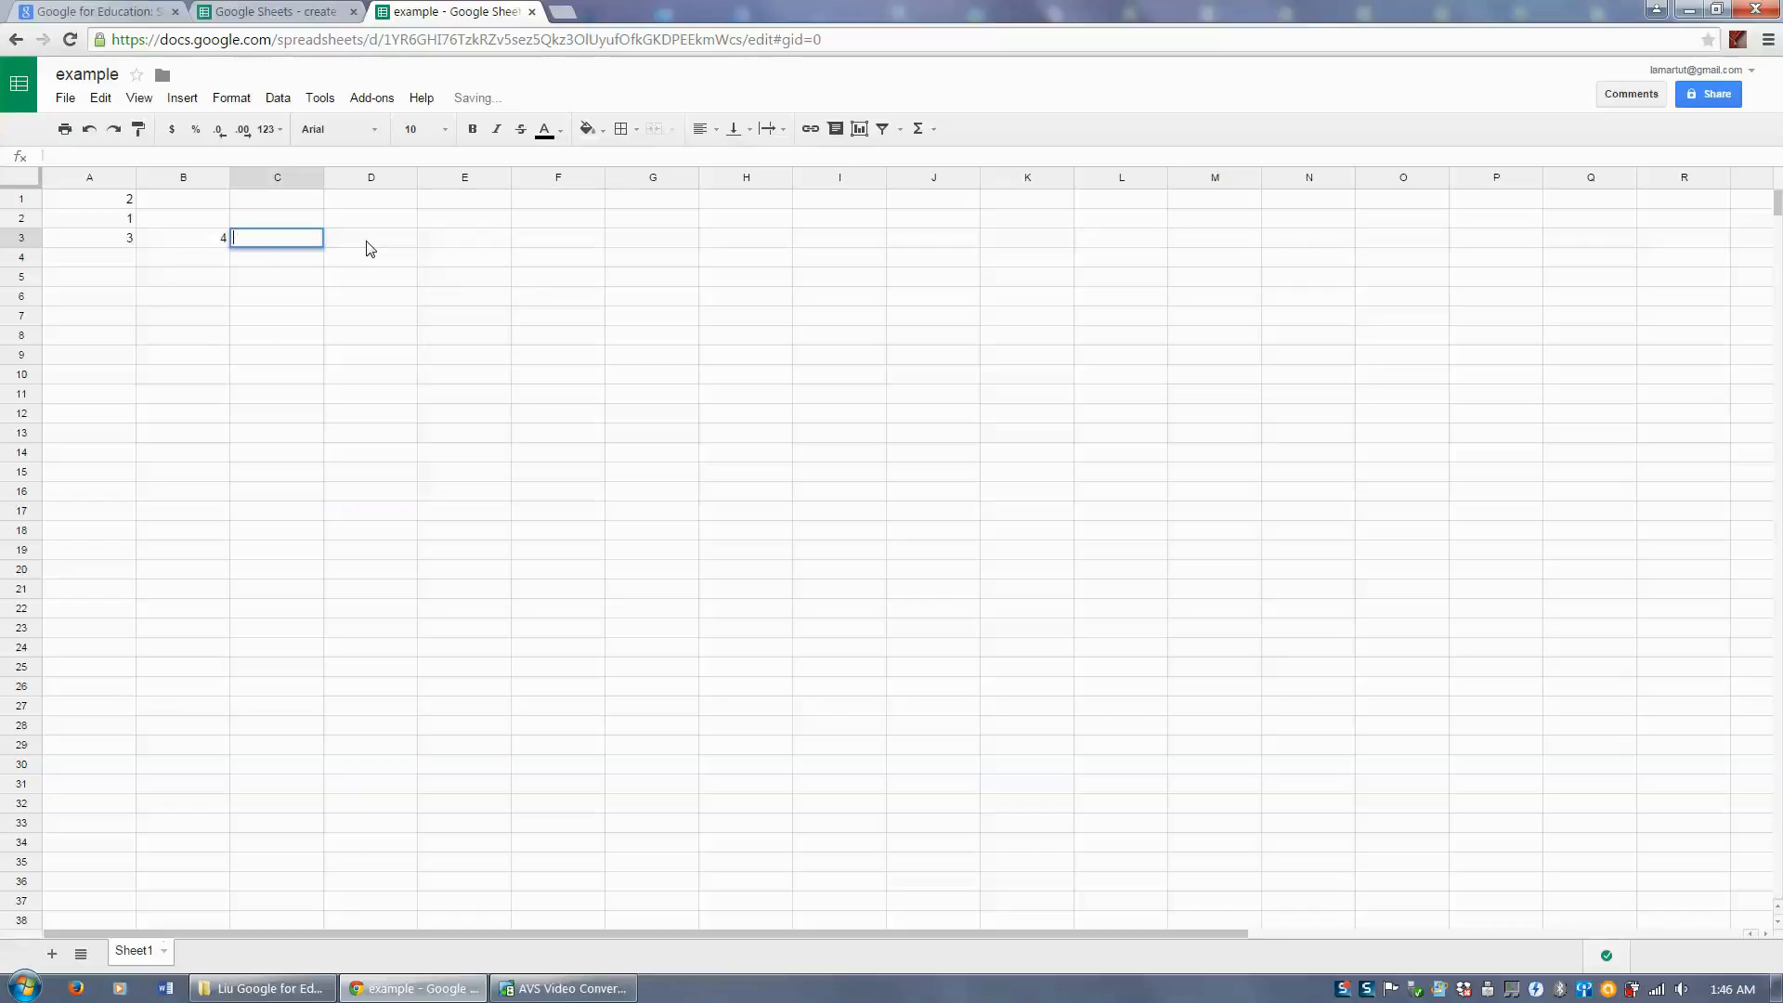
type("5")
left_click(367, 247)
Step: Pick up the format of cell A3 and fill its SUM formula across B3 and C3
left_click(110, 239)
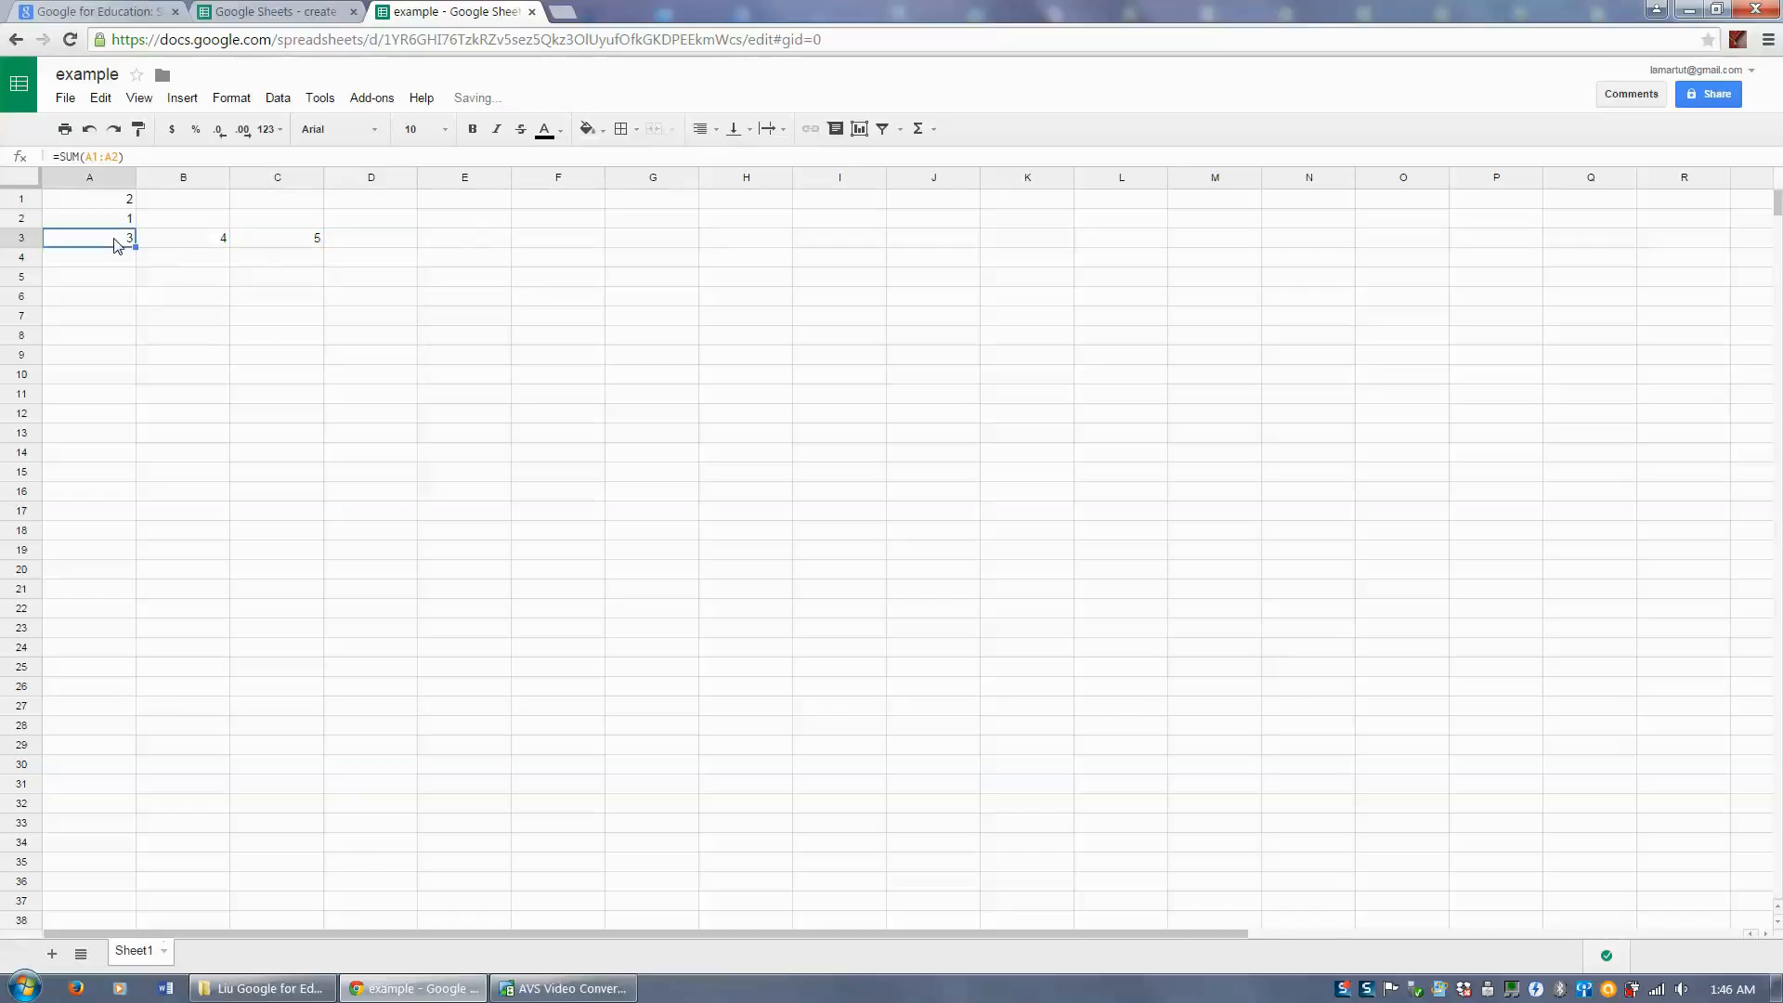
left_click(139, 128)
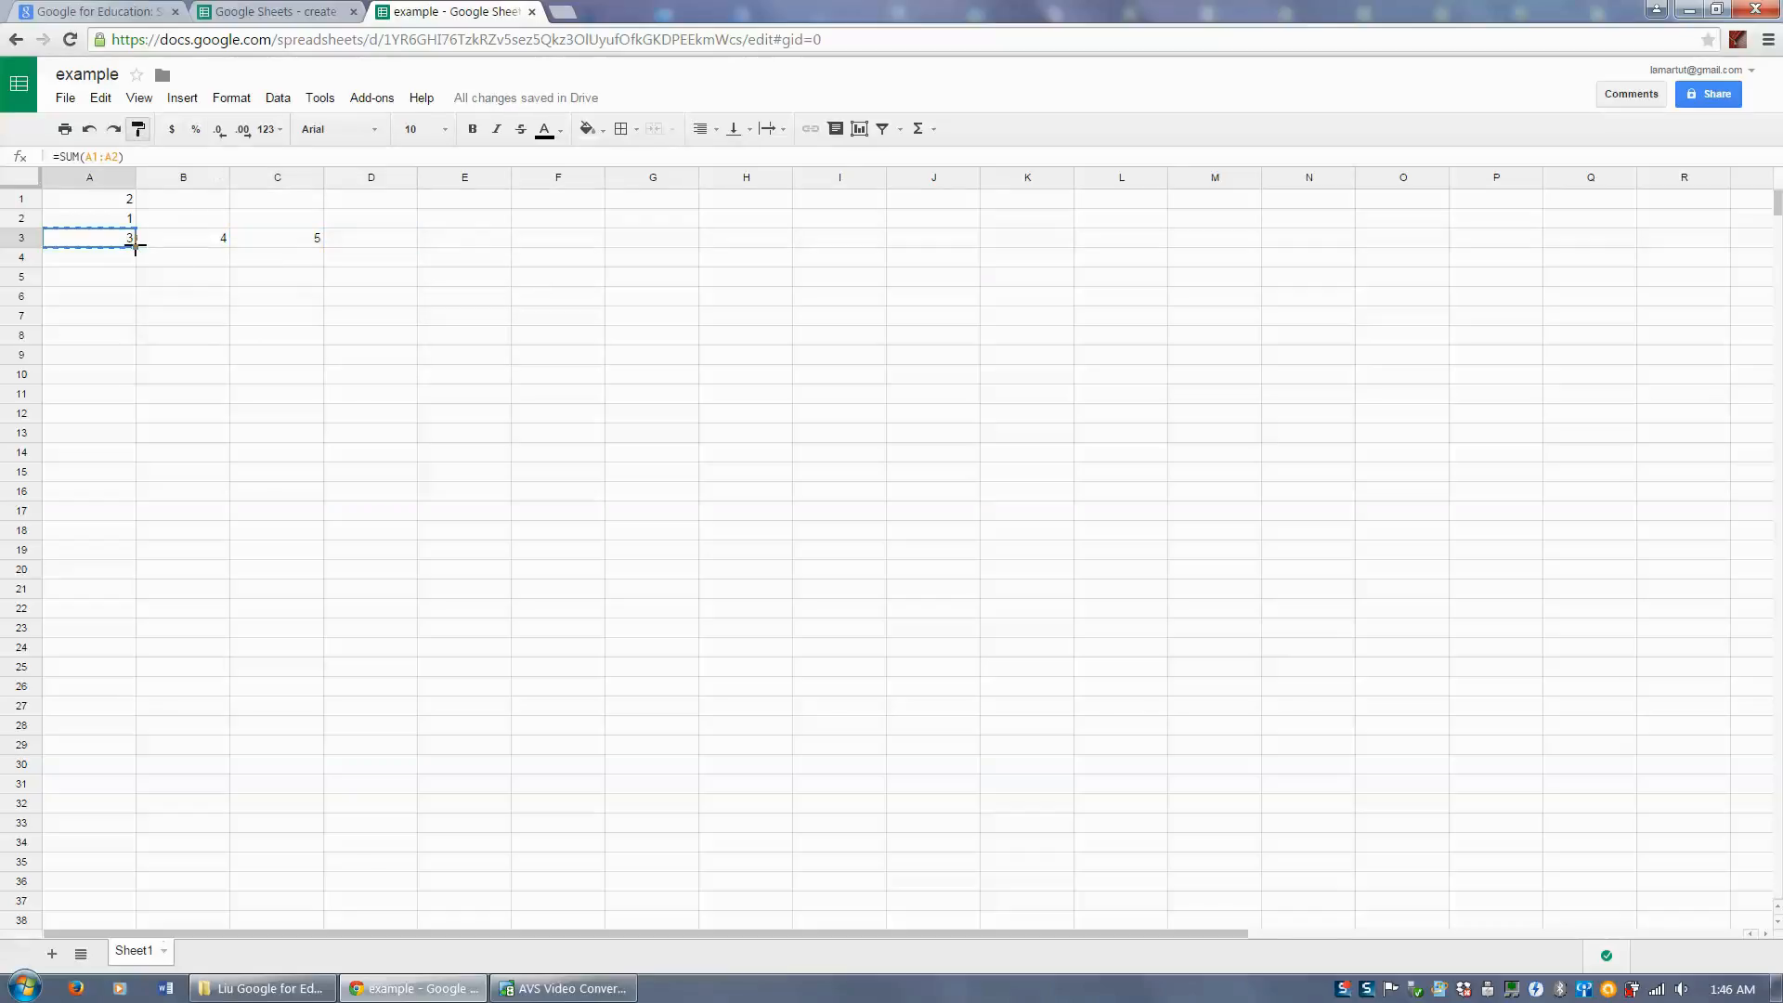
left_click_drag(154, 240, 292, 243)
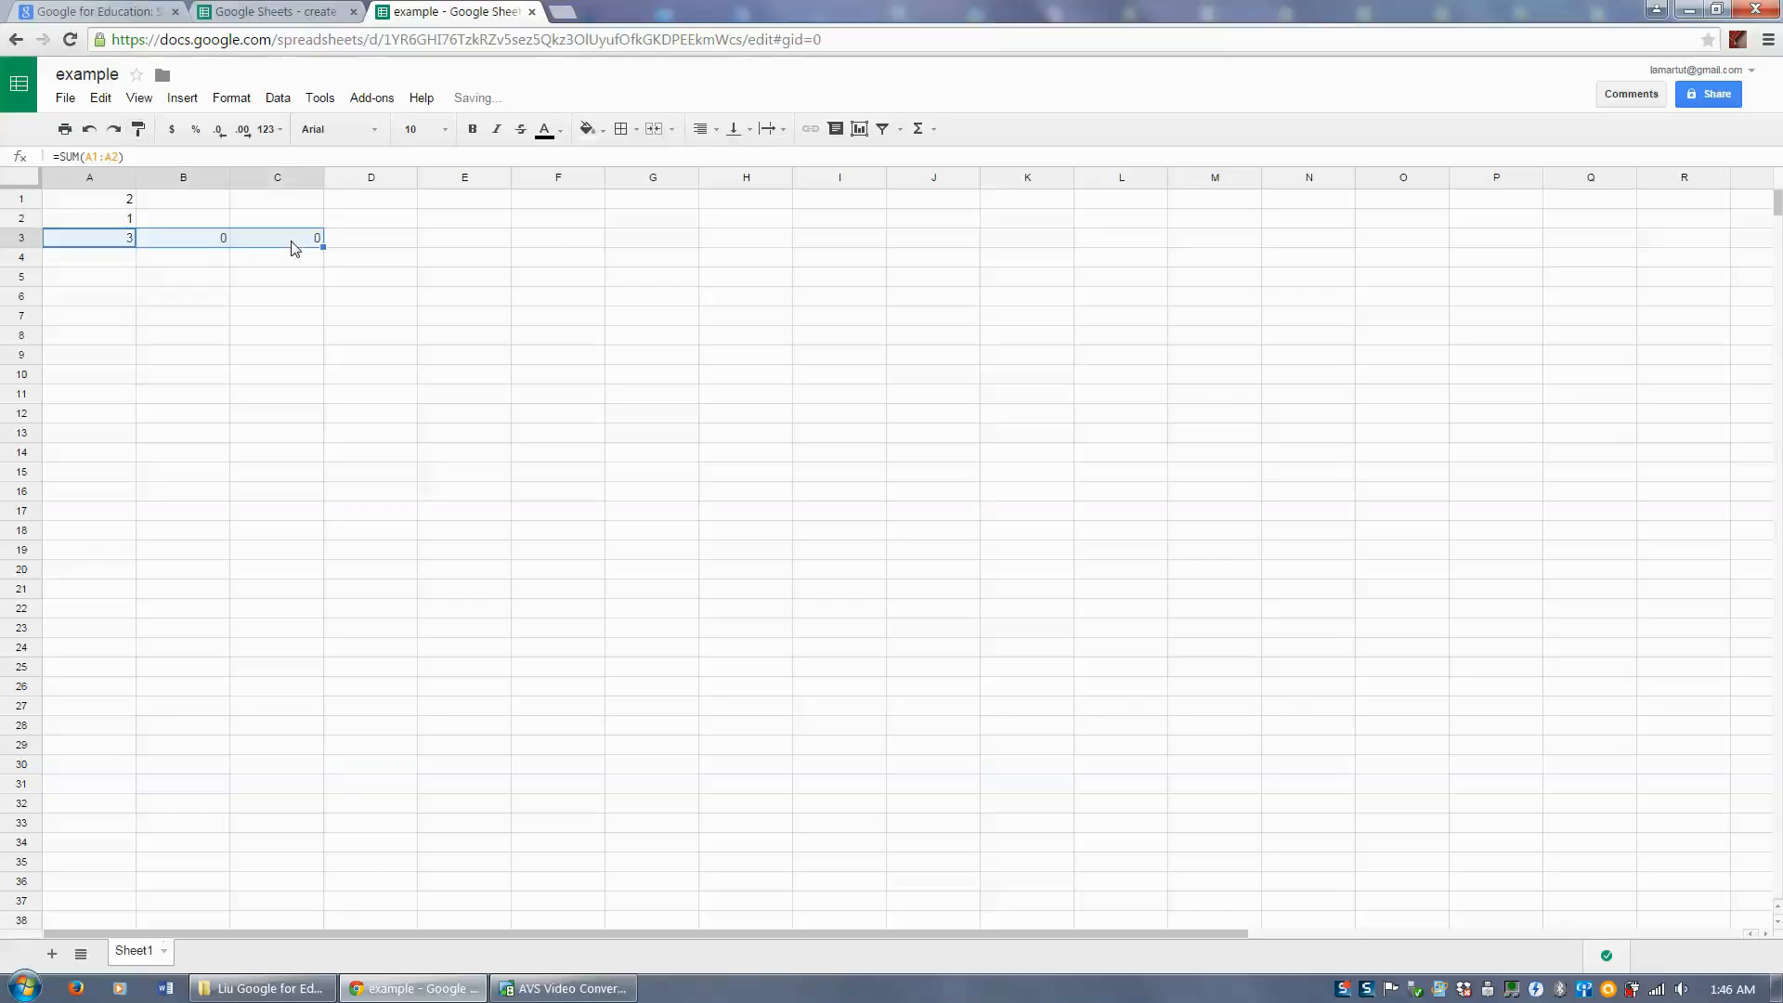
left_click(279, 257)
Step: Enter 3 in cell B1 and check the formulas in A3, B3 and C3
left_click(198, 201)
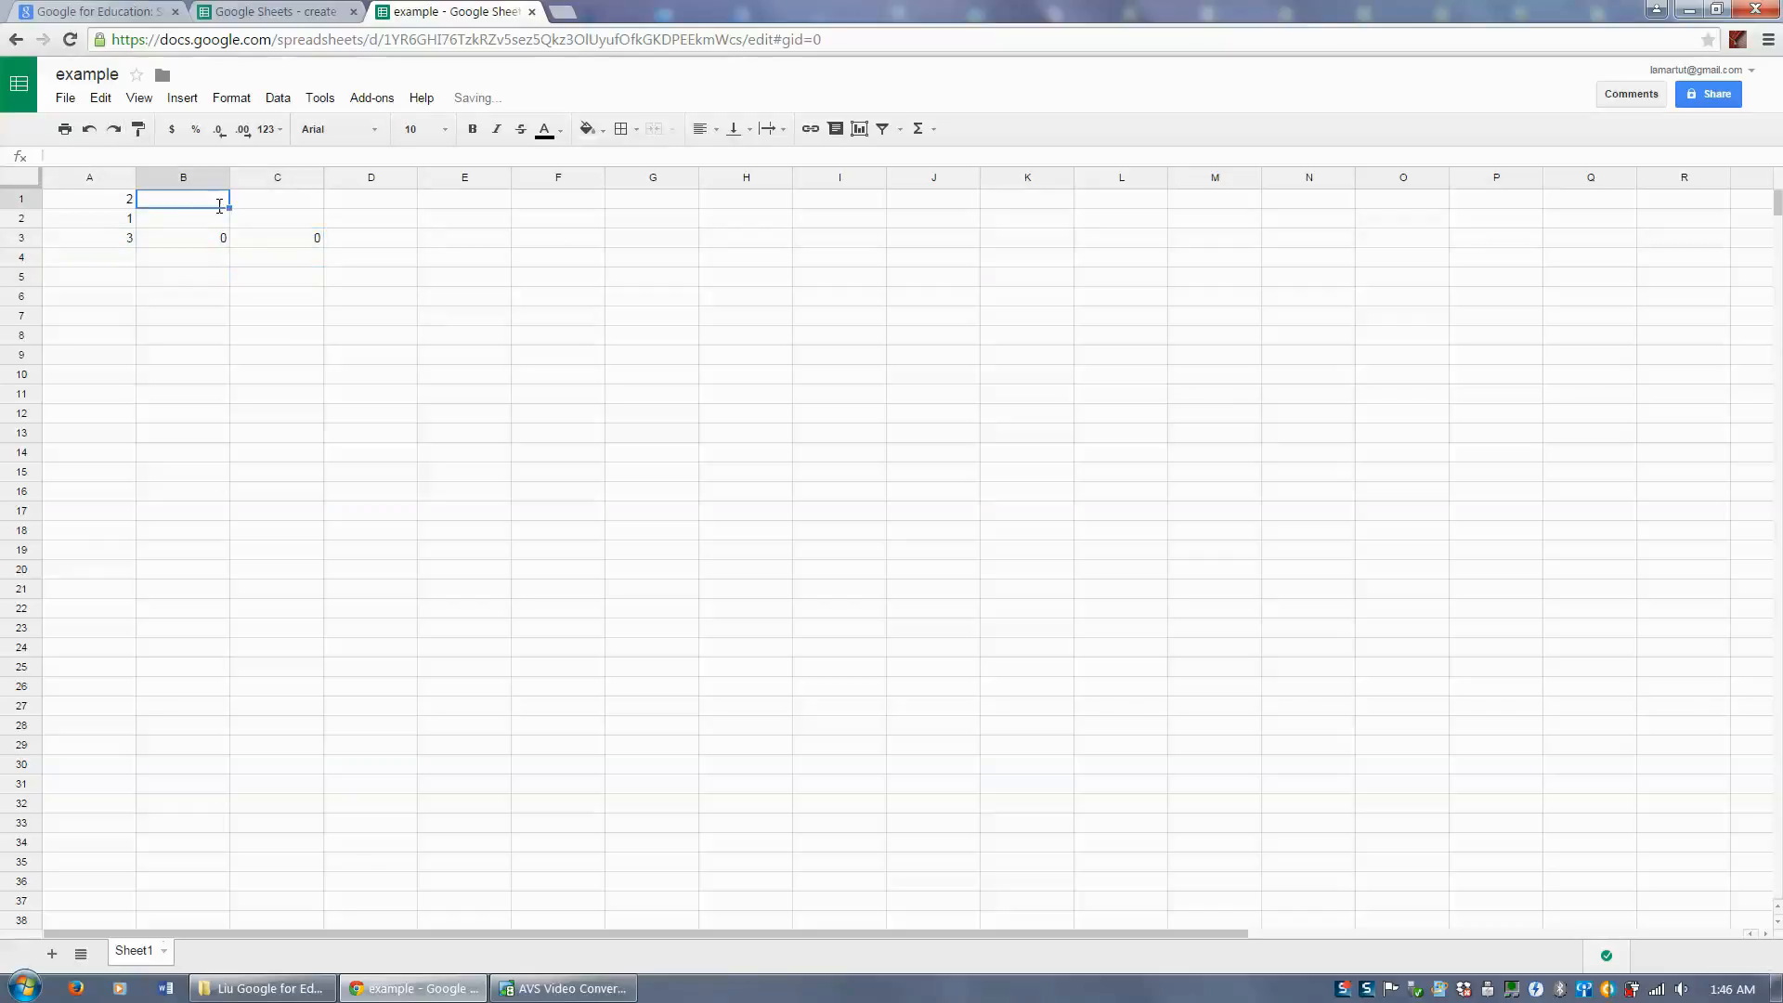
type("3")
key("Return")
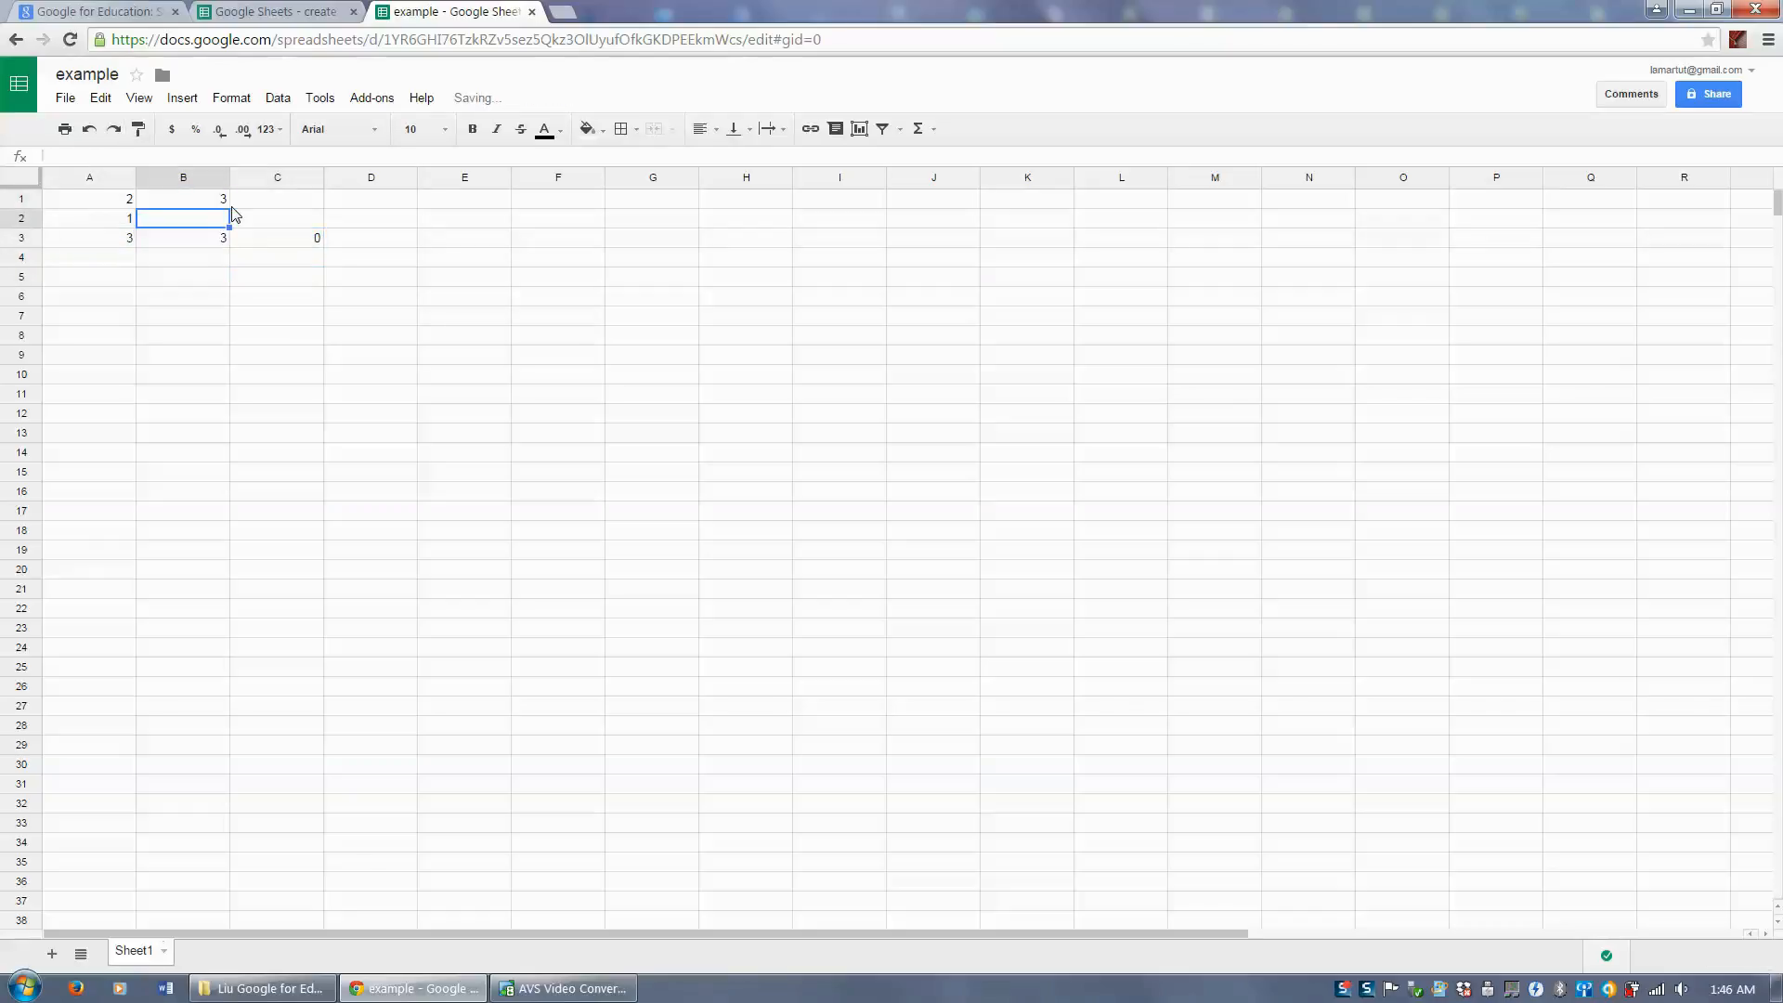
left_click(130, 243)
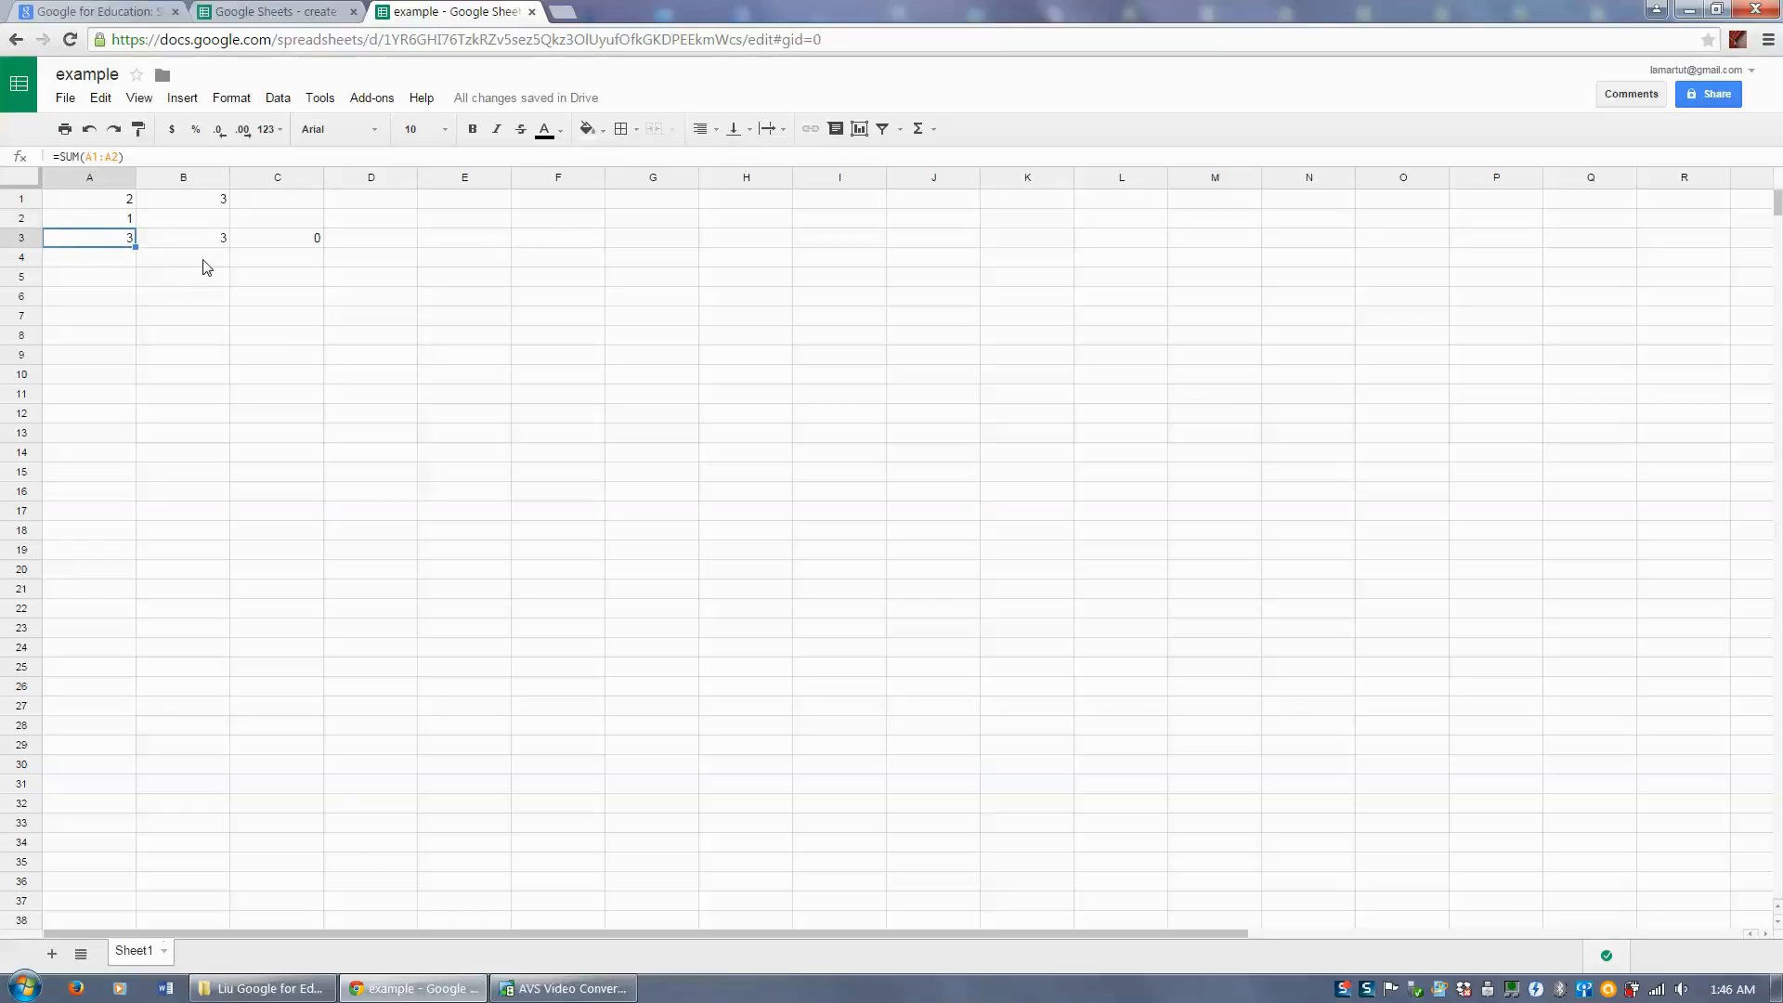
left_click(221, 239)
left_click(258, 244)
Step: Enlarge the page, fill the SUM formula from A3 across row 3 through G3, and check the copied formulas
left_click(112, 245)
key("ctrl+plus")
key("ctrl+plus")
key("ctrl+plus")
key("ctrl+plus")
key("ctrl+plus")
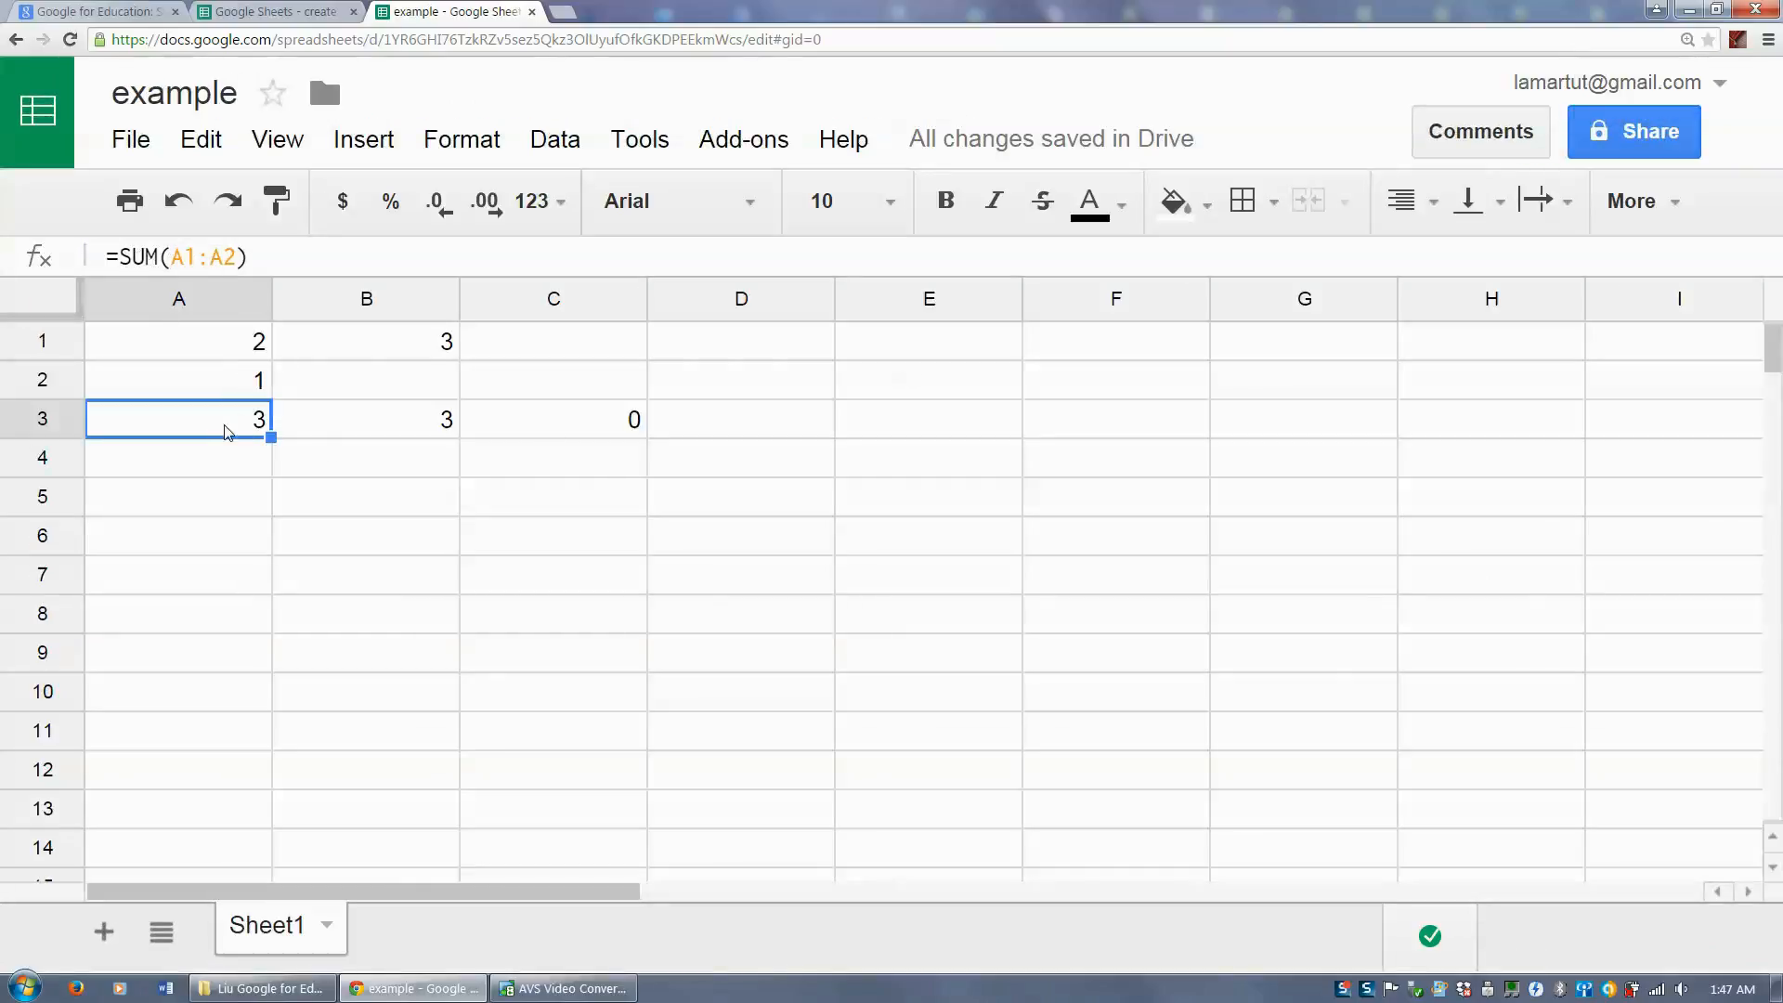
left_click(281, 209)
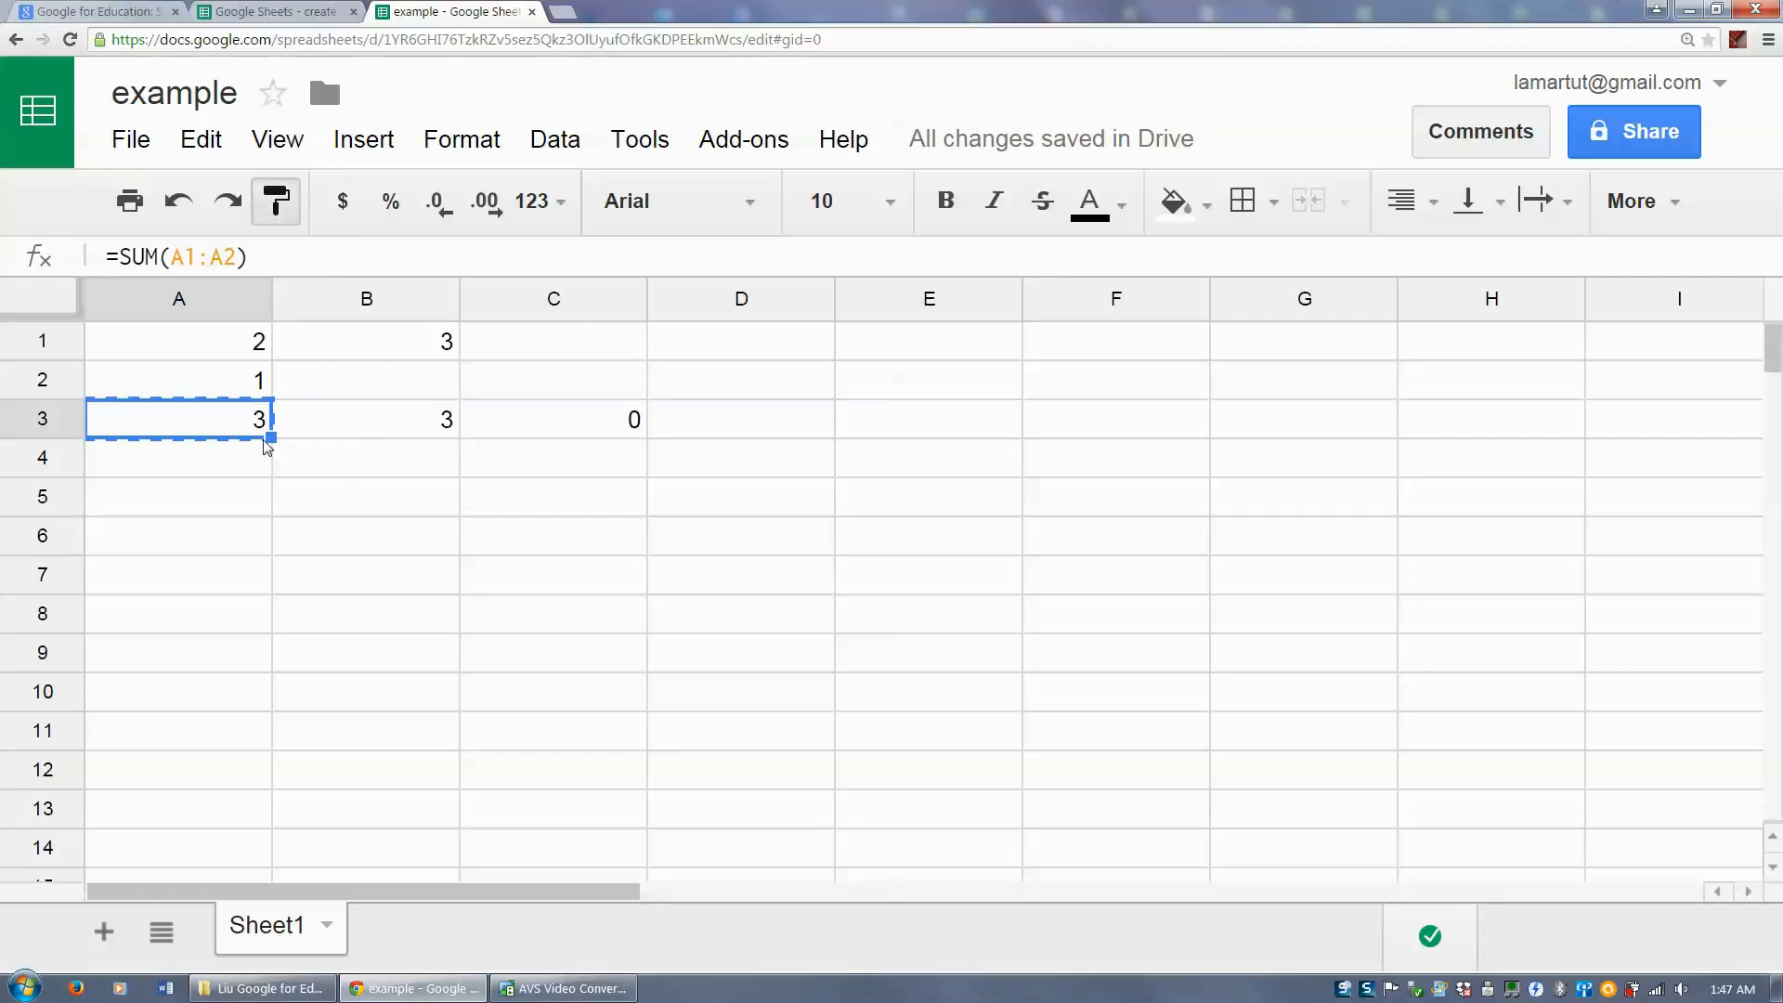
mouse_move(277, 433)
left_mouse_down()
mouse_move(521, 418)
mouse_move(1326, 433)
left_mouse_up()
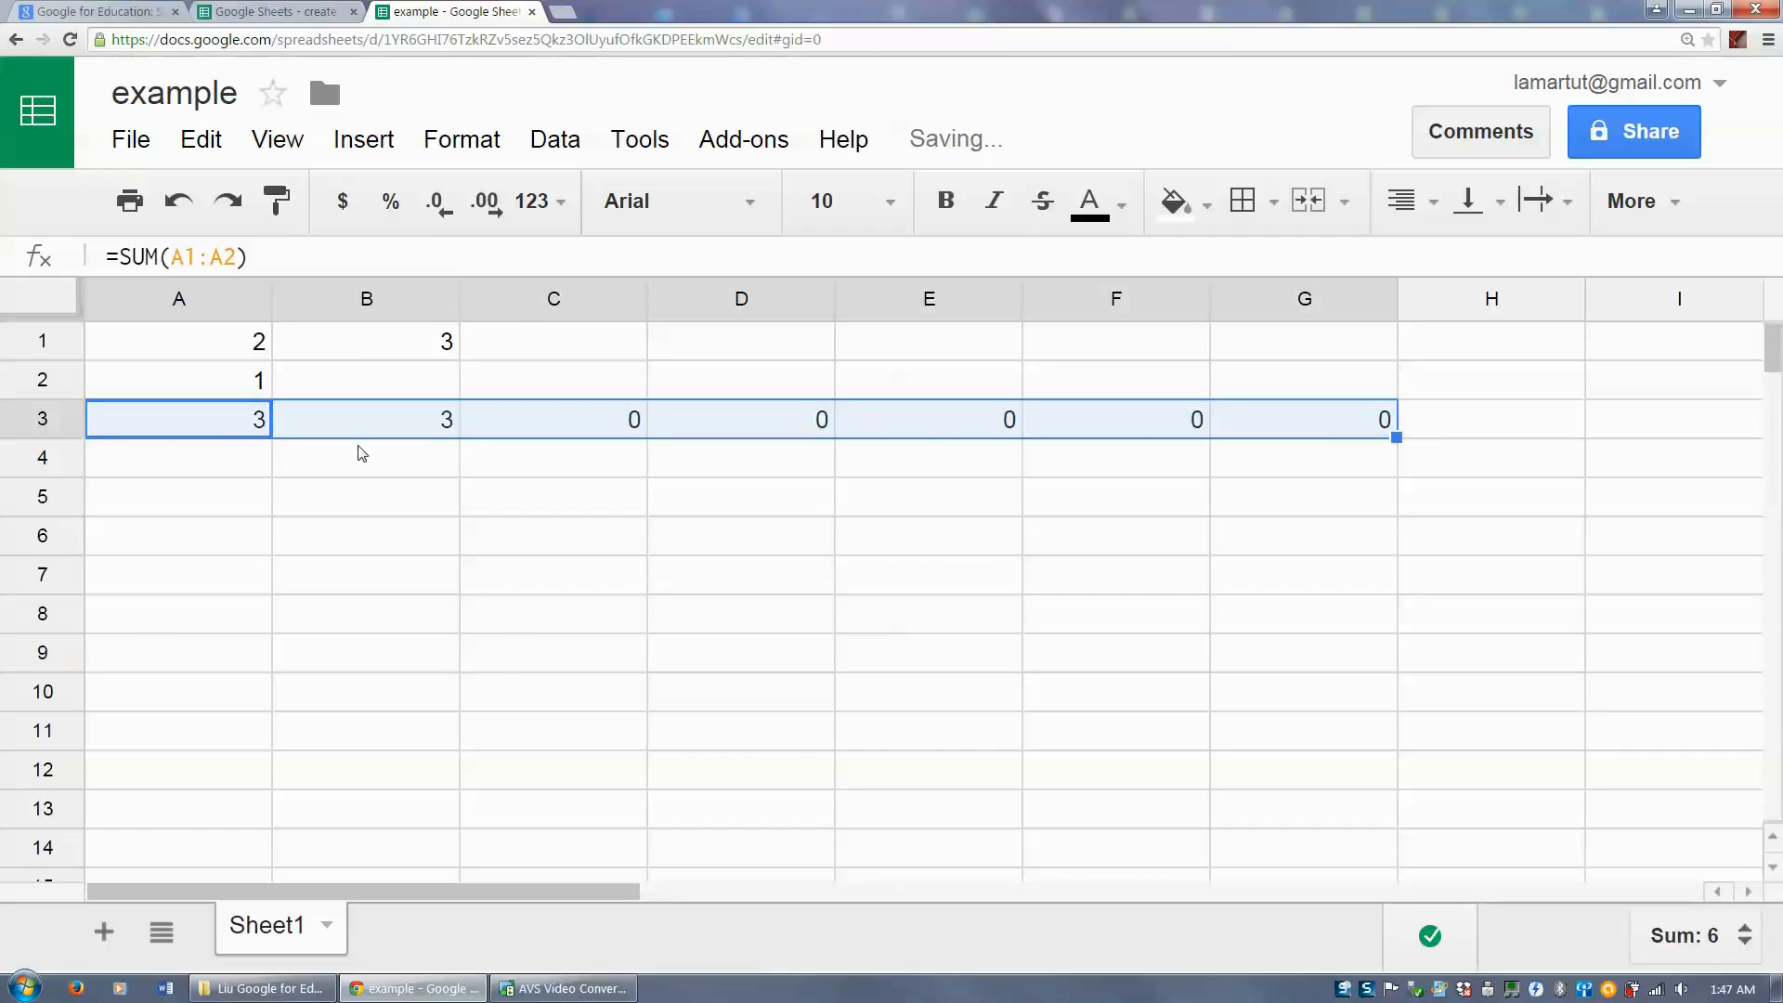
left_click(253, 437)
left_click(618, 423)
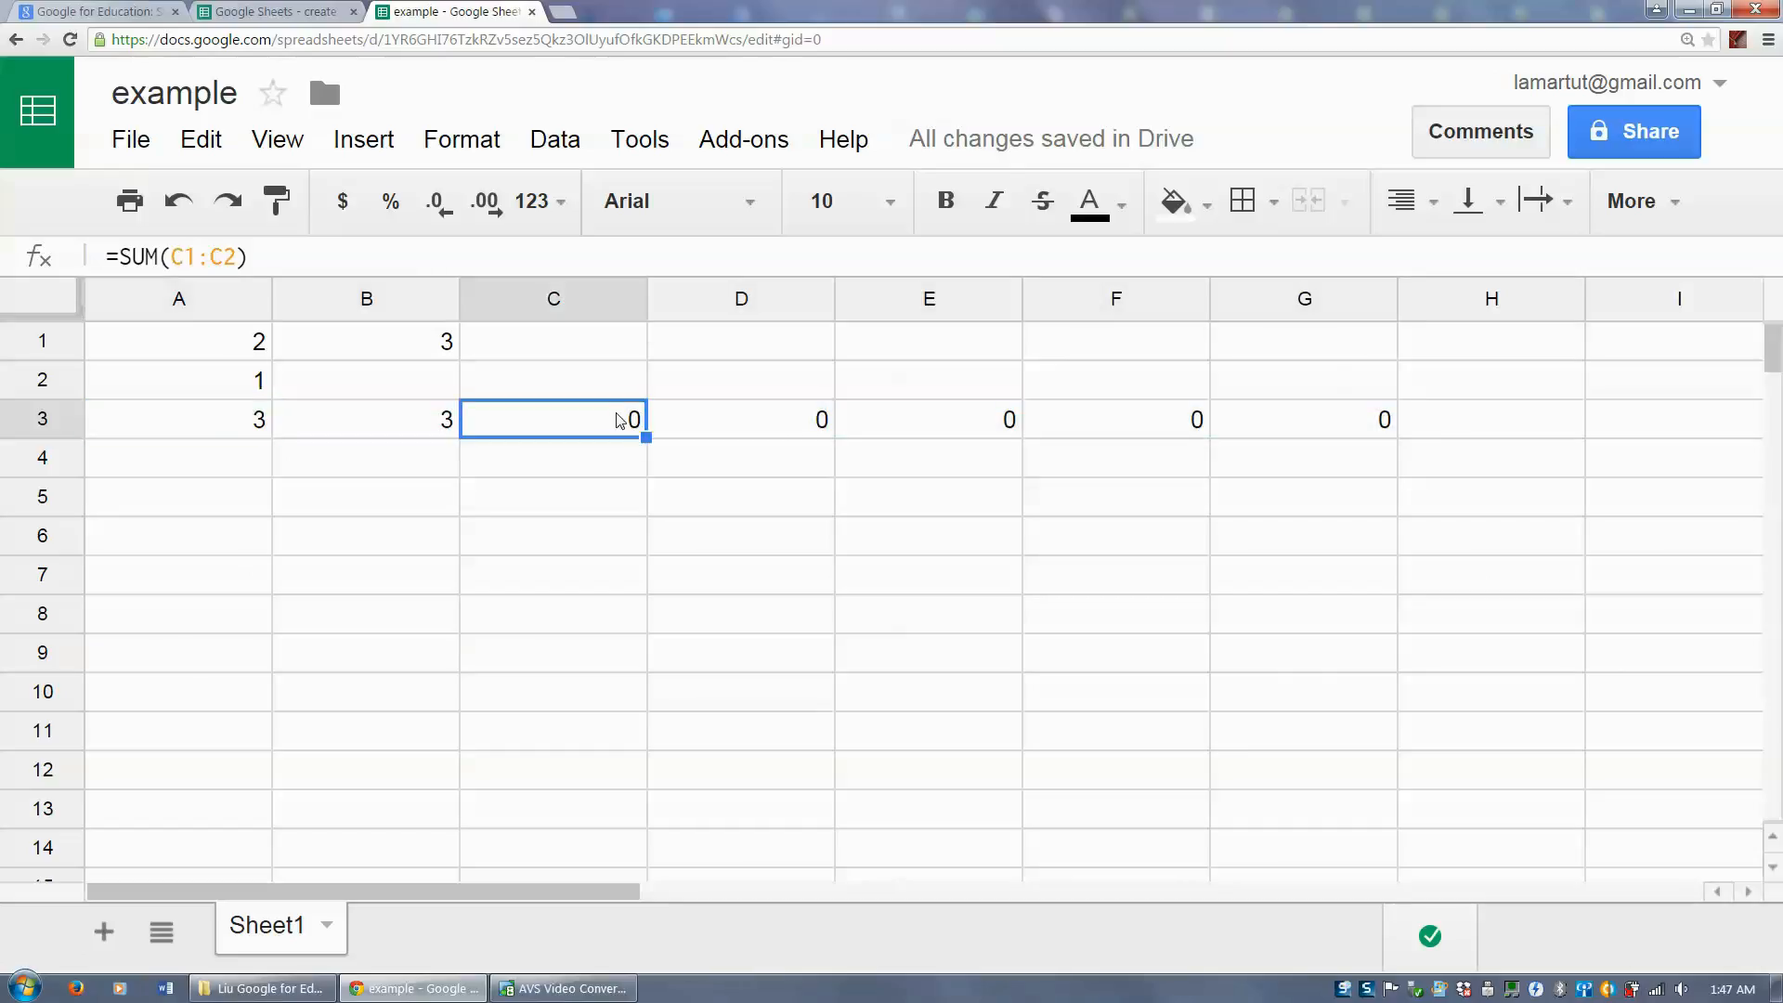
left_click(726, 414)
left_click(944, 425)
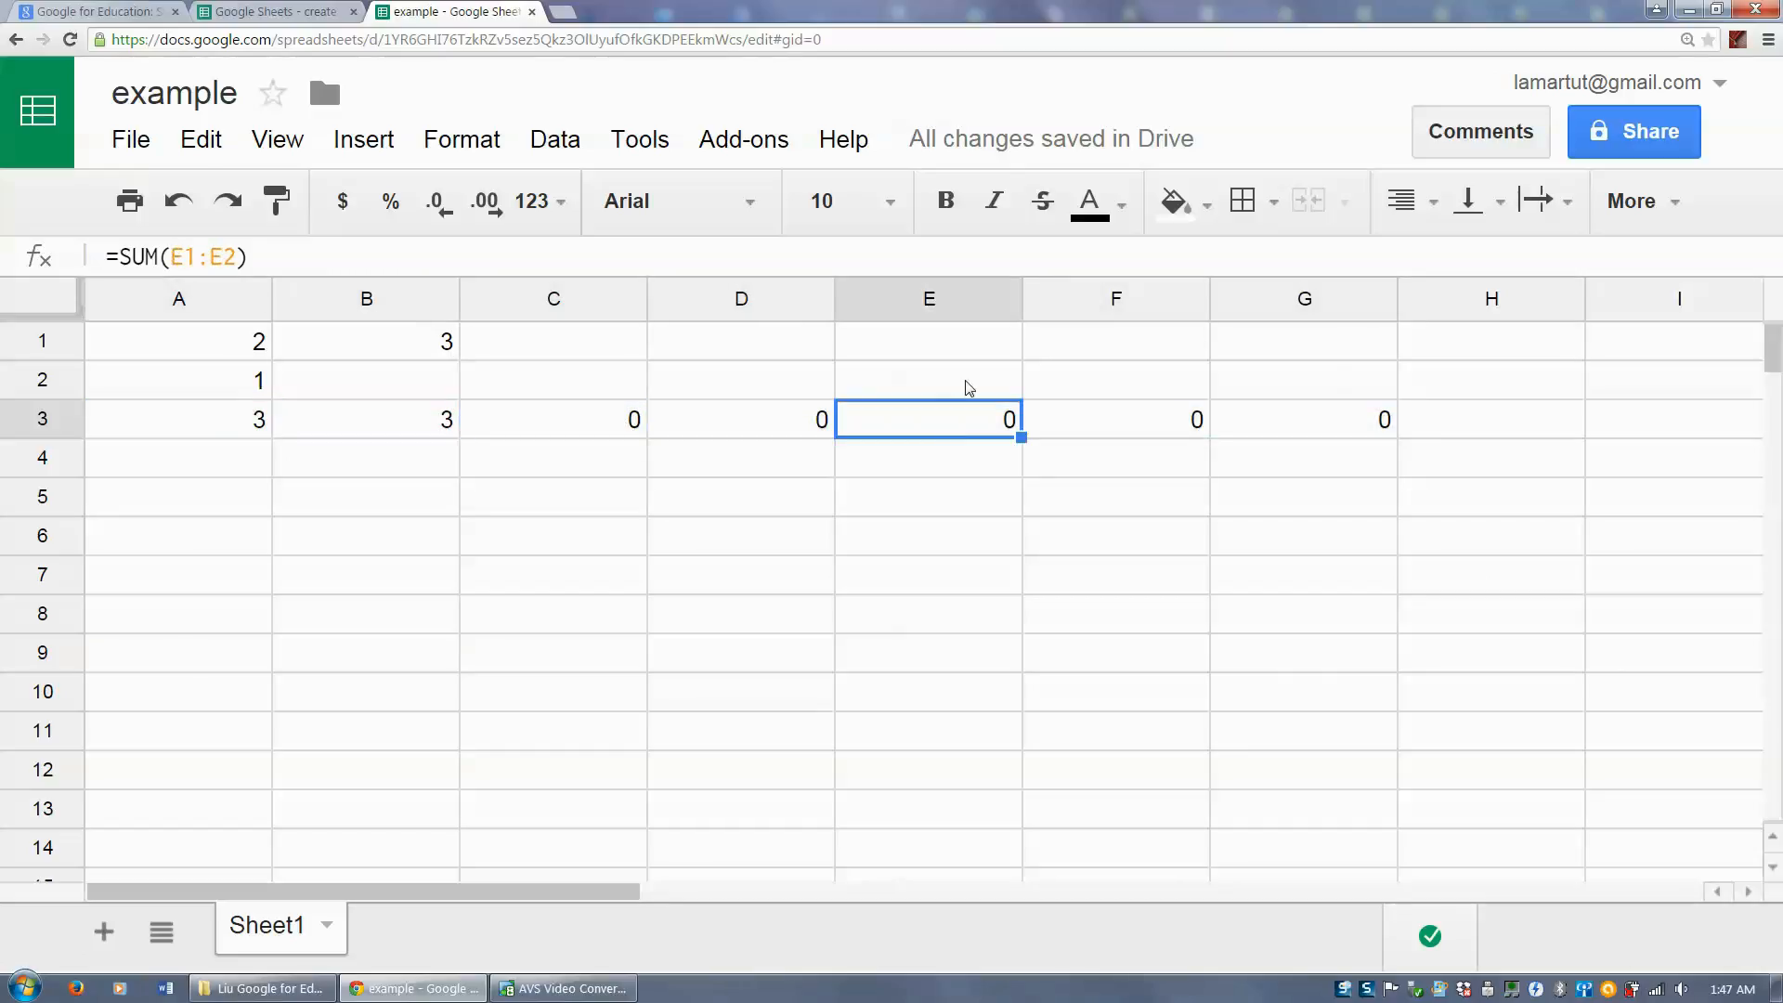
left_click(592, 360)
type("ee")
key("Return")
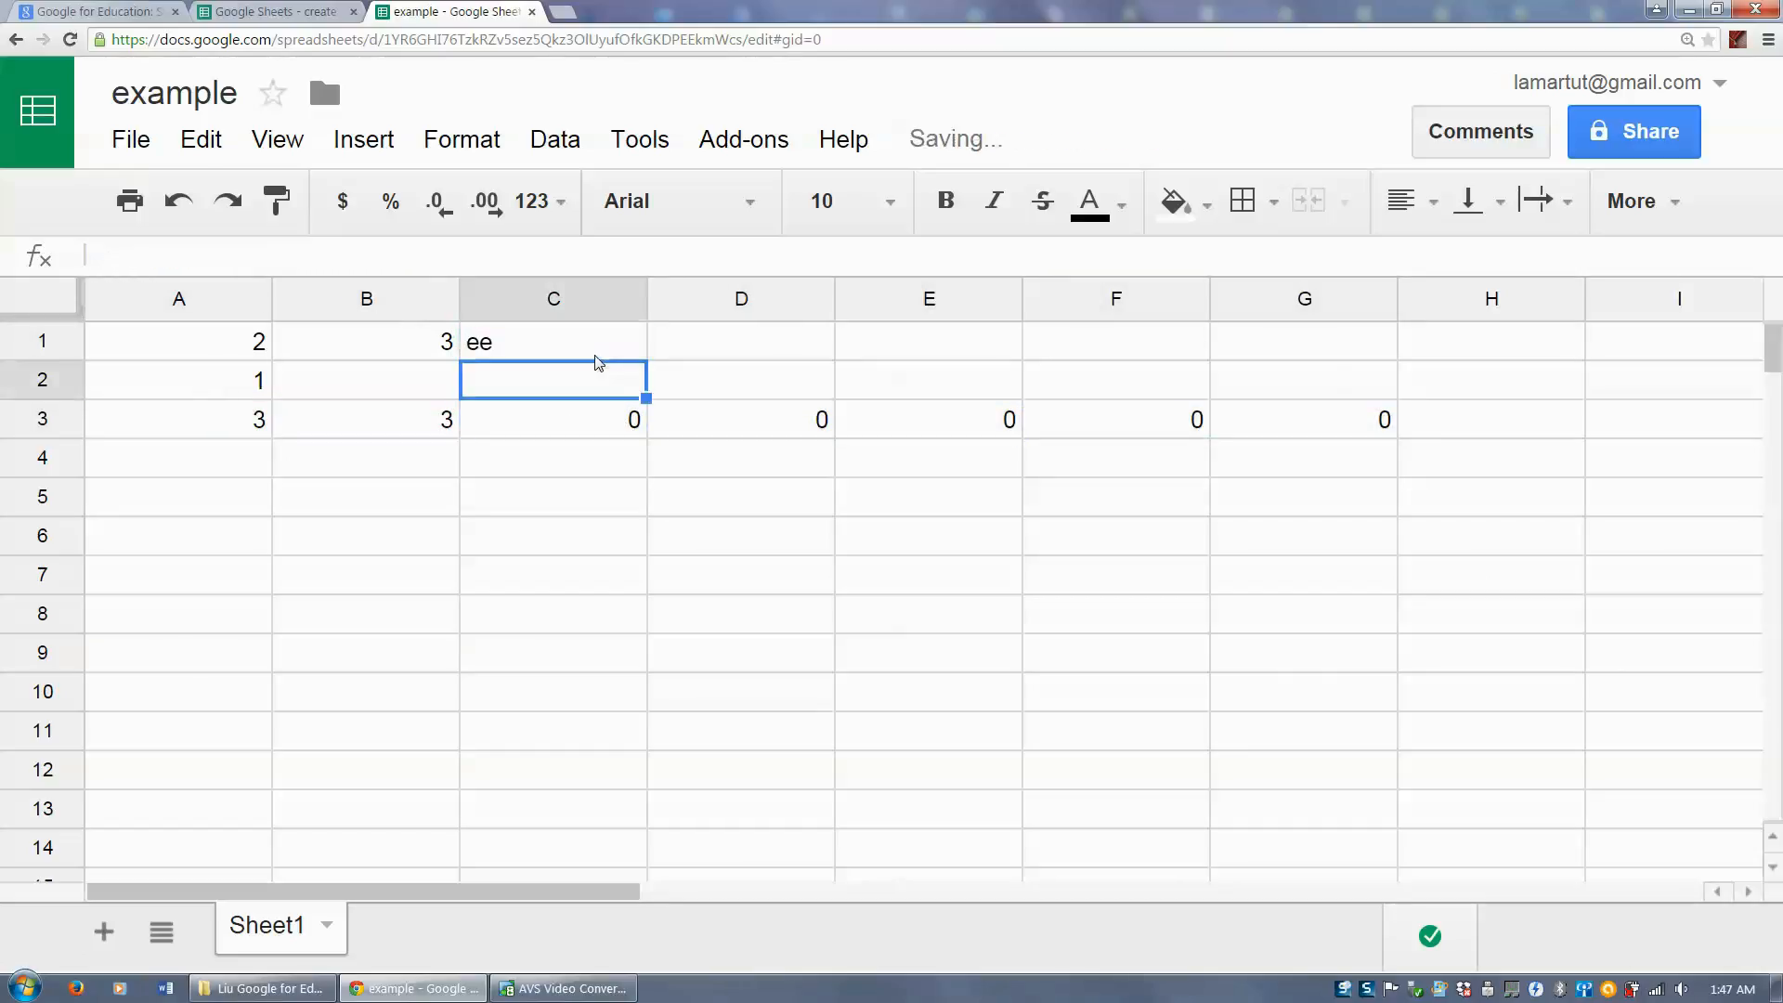
Step: Enter the value 12 in cell C1
left_click(565, 359)
type("12")
key("Return")
Step: Enter 1 in cells D1 and D2, 3 in cell E1 and 4 in cell E2
left_click(716, 364)
left_click(743, 351)
type("1")
key("Return")
type("1")
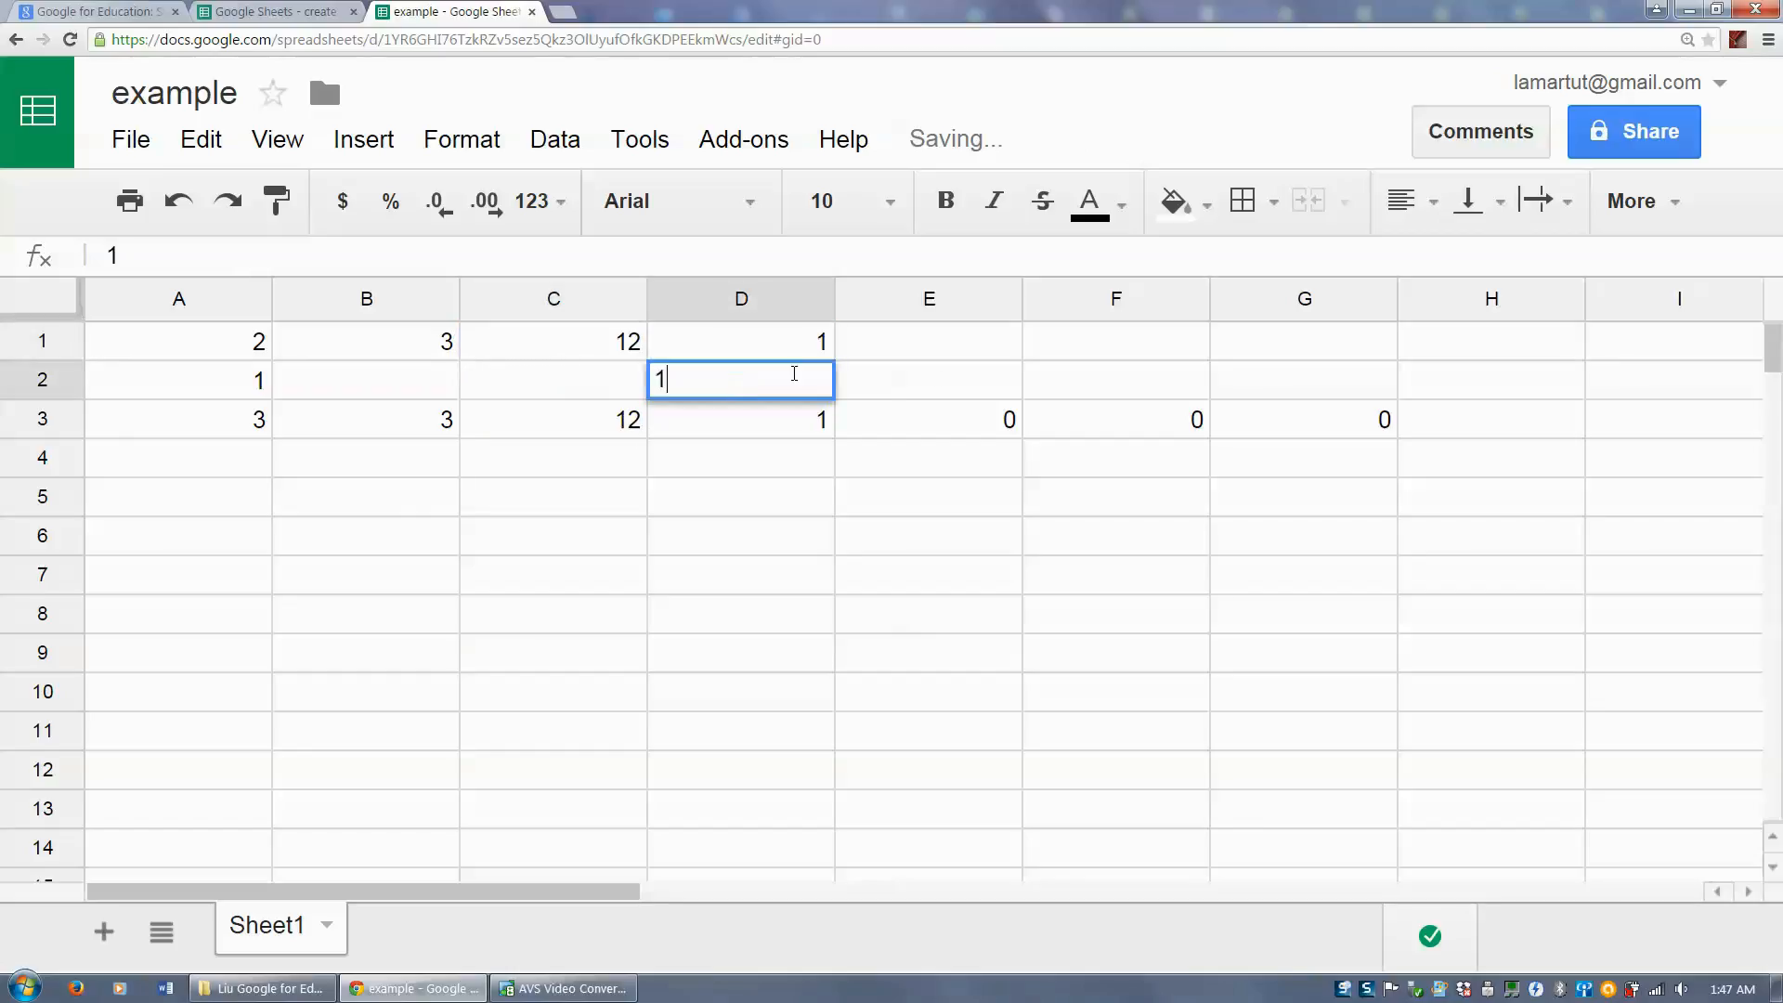
left_click(937, 373)
type("4")
left_click(957, 350)
type("3")
key("Return")
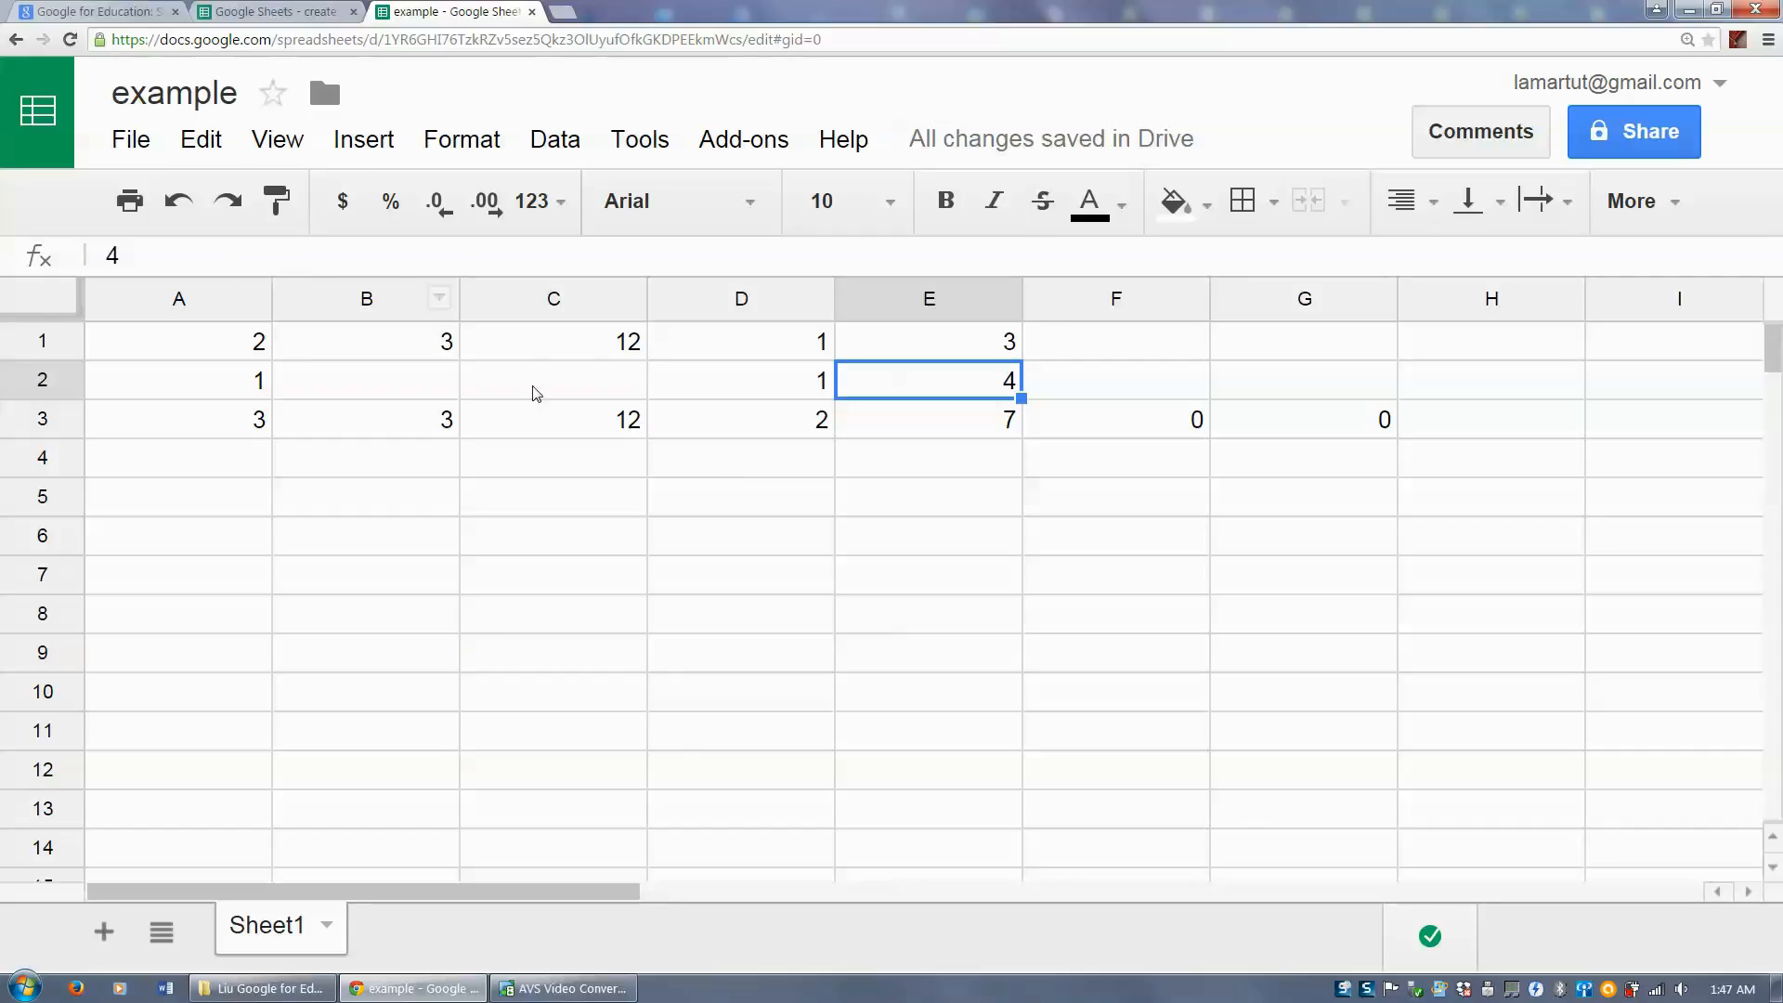
Step: Try the currency format and the percent format on the sum in cell C3
left_click(539, 409)
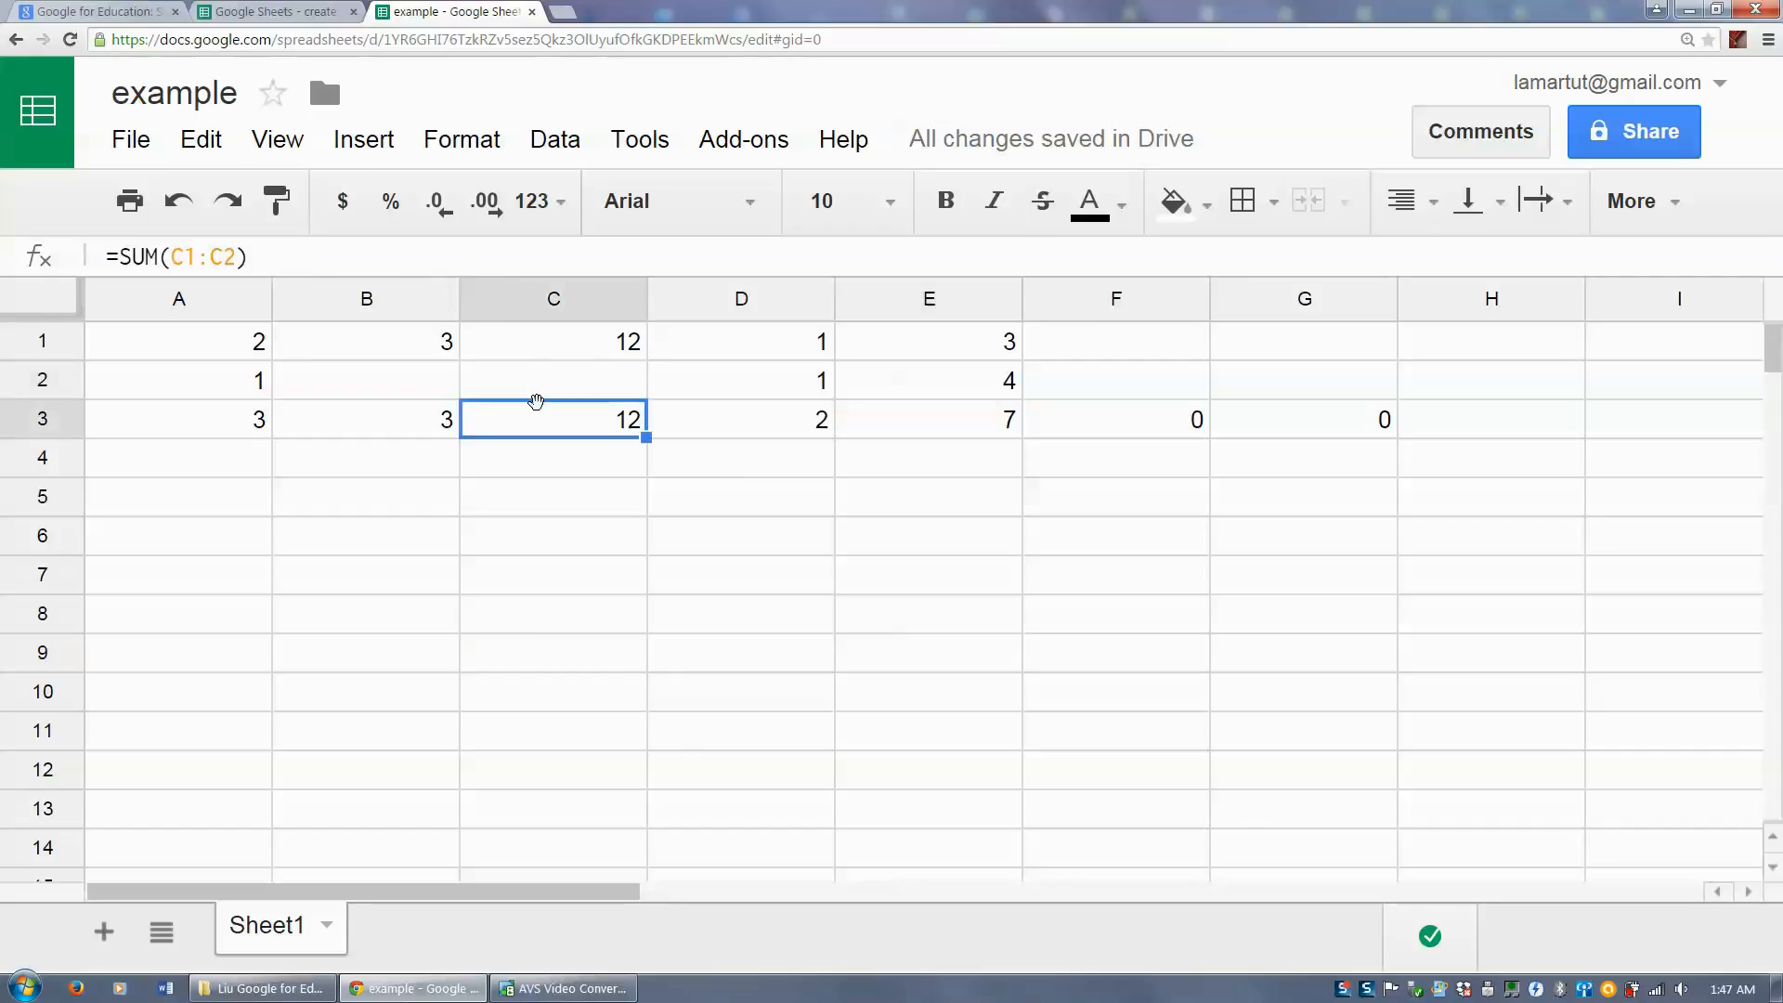
left_click(343, 200)
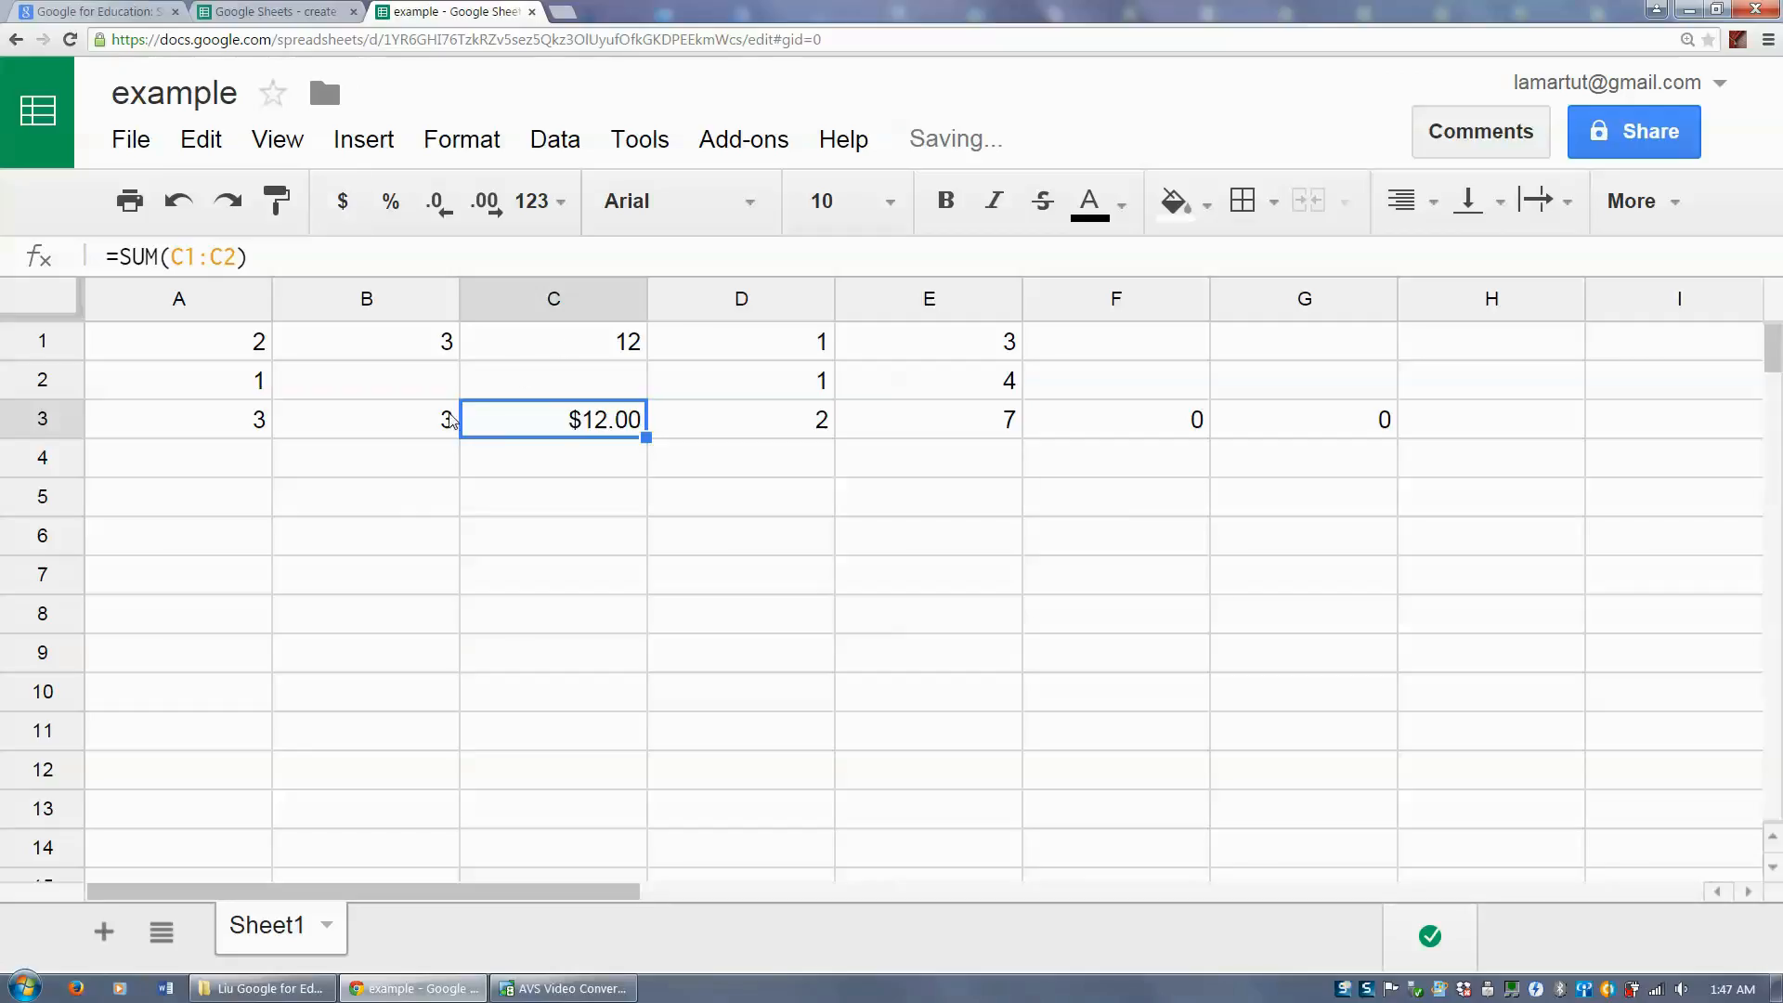
left_click(408, 225)
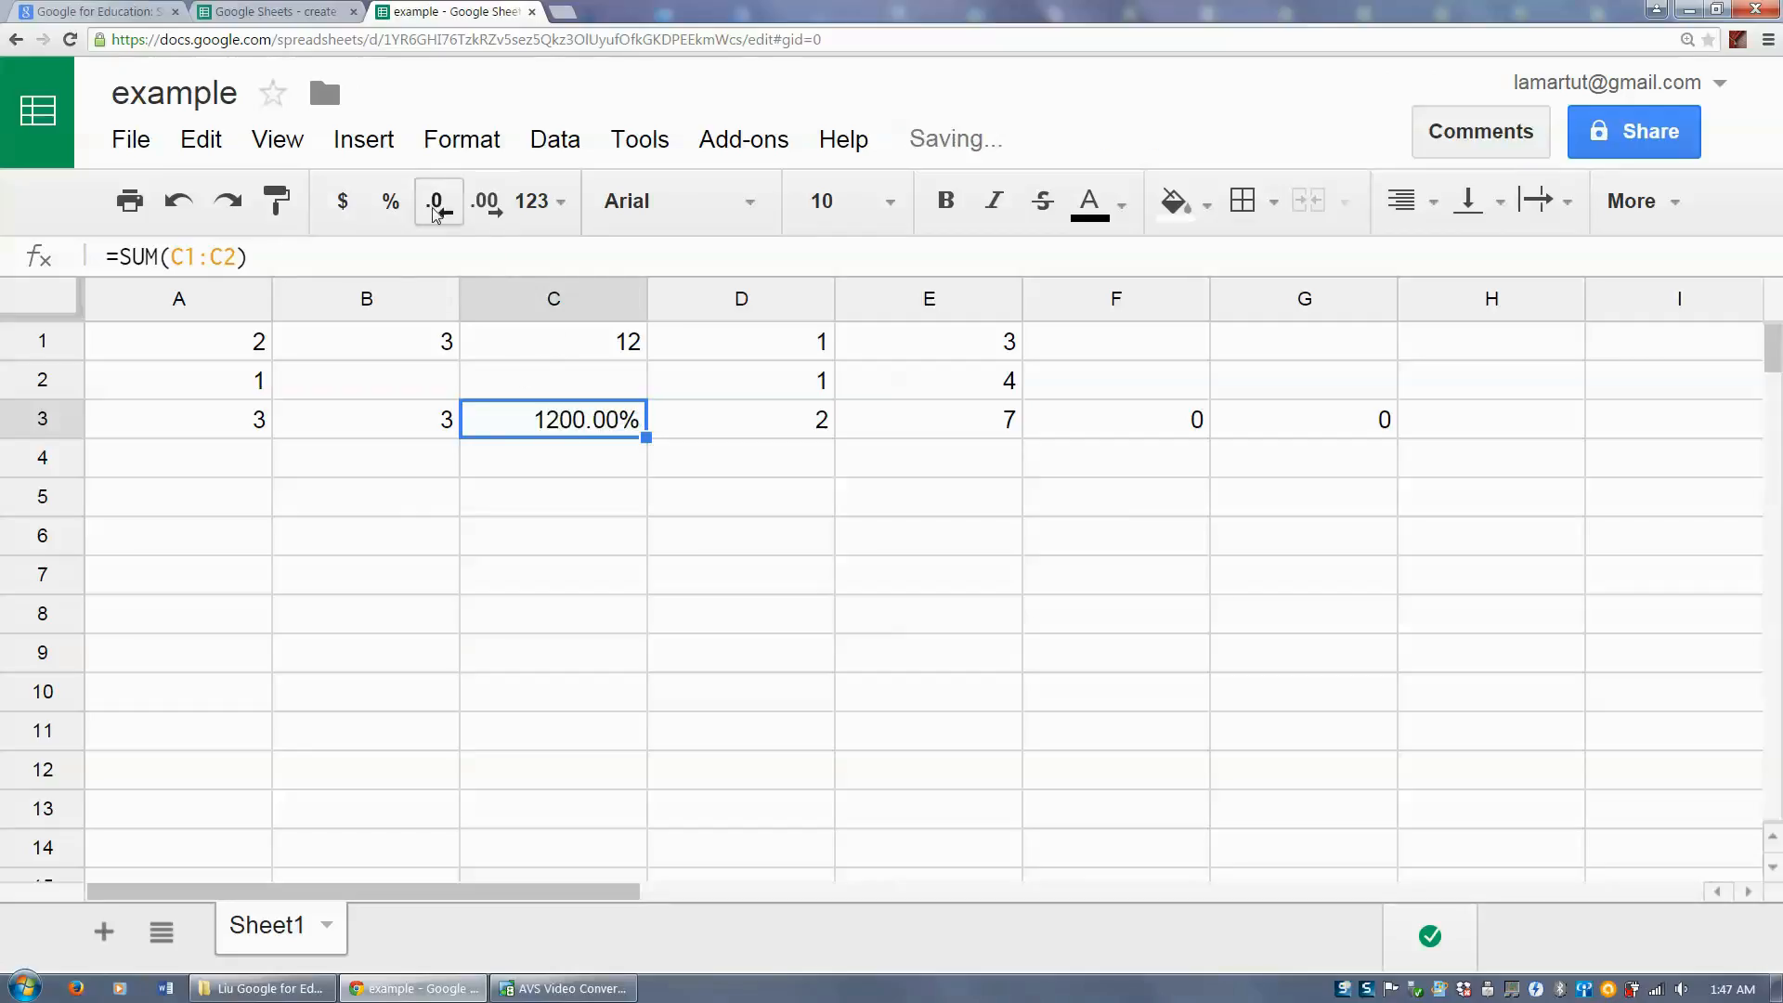
Step: Decrease the decimal places of the percentage in C3, and increase them to three
left_click(435, 212)
left_click(435, 212)
left_click(492, 212)
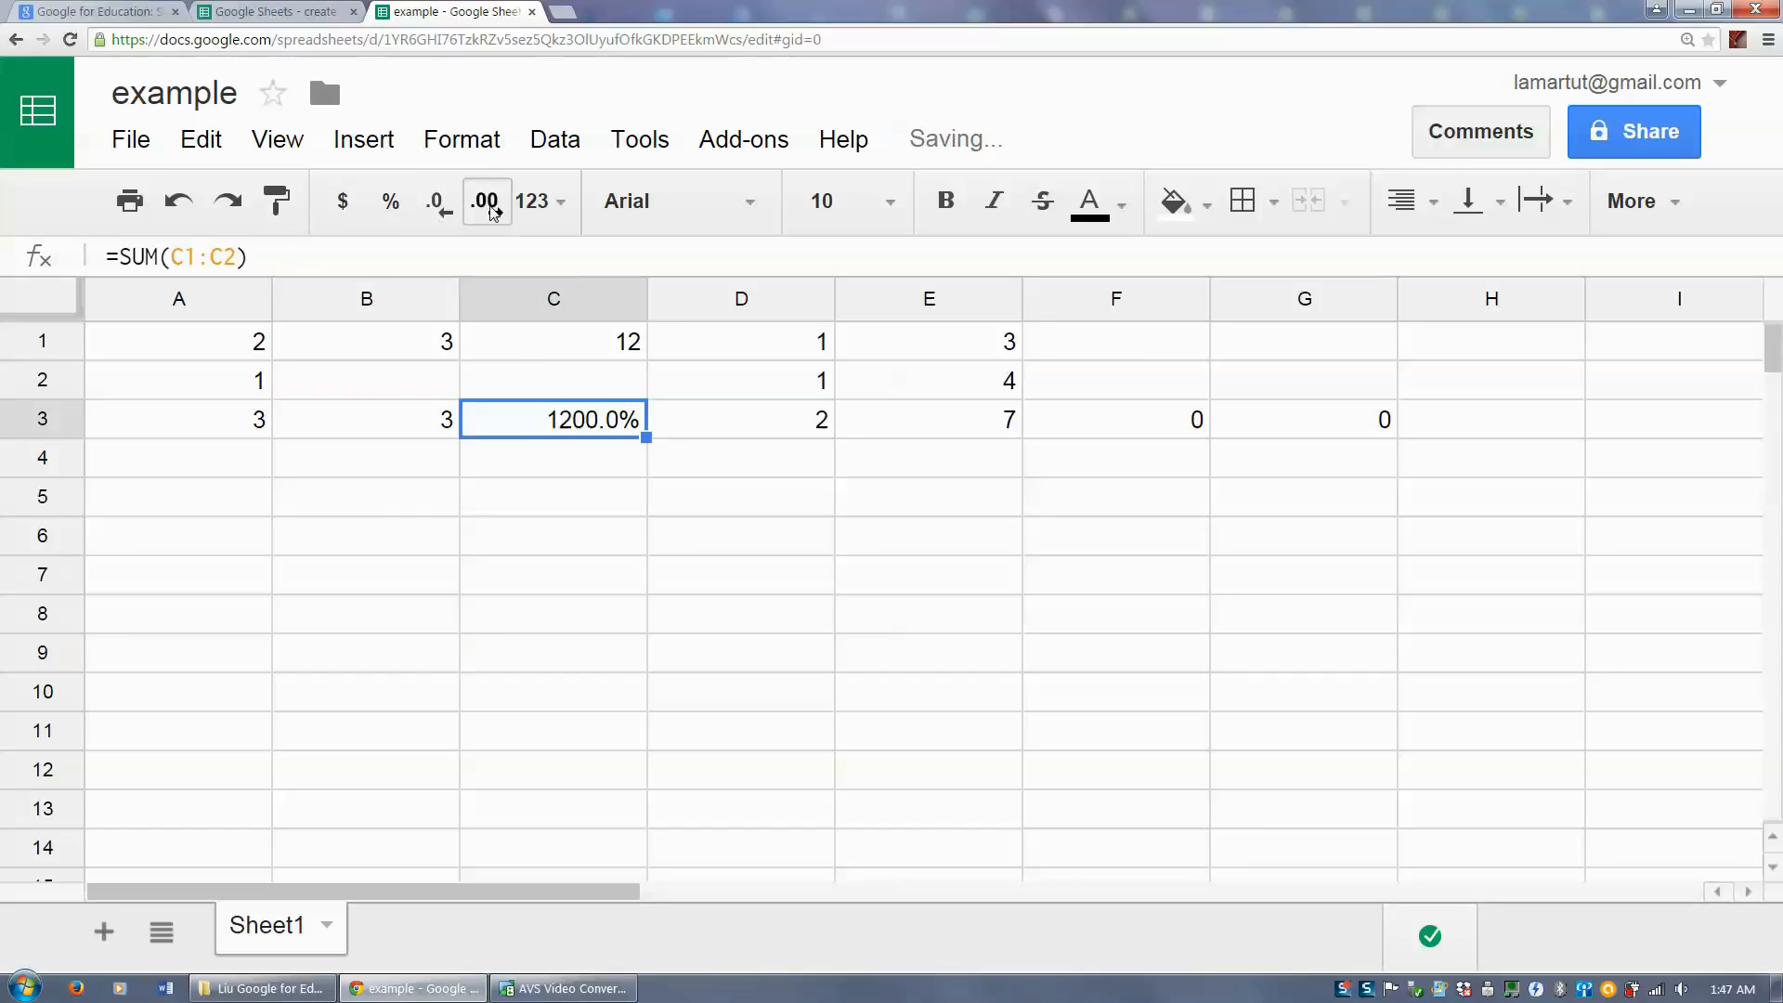
left_click(492, 213)
left_click(492, 213)
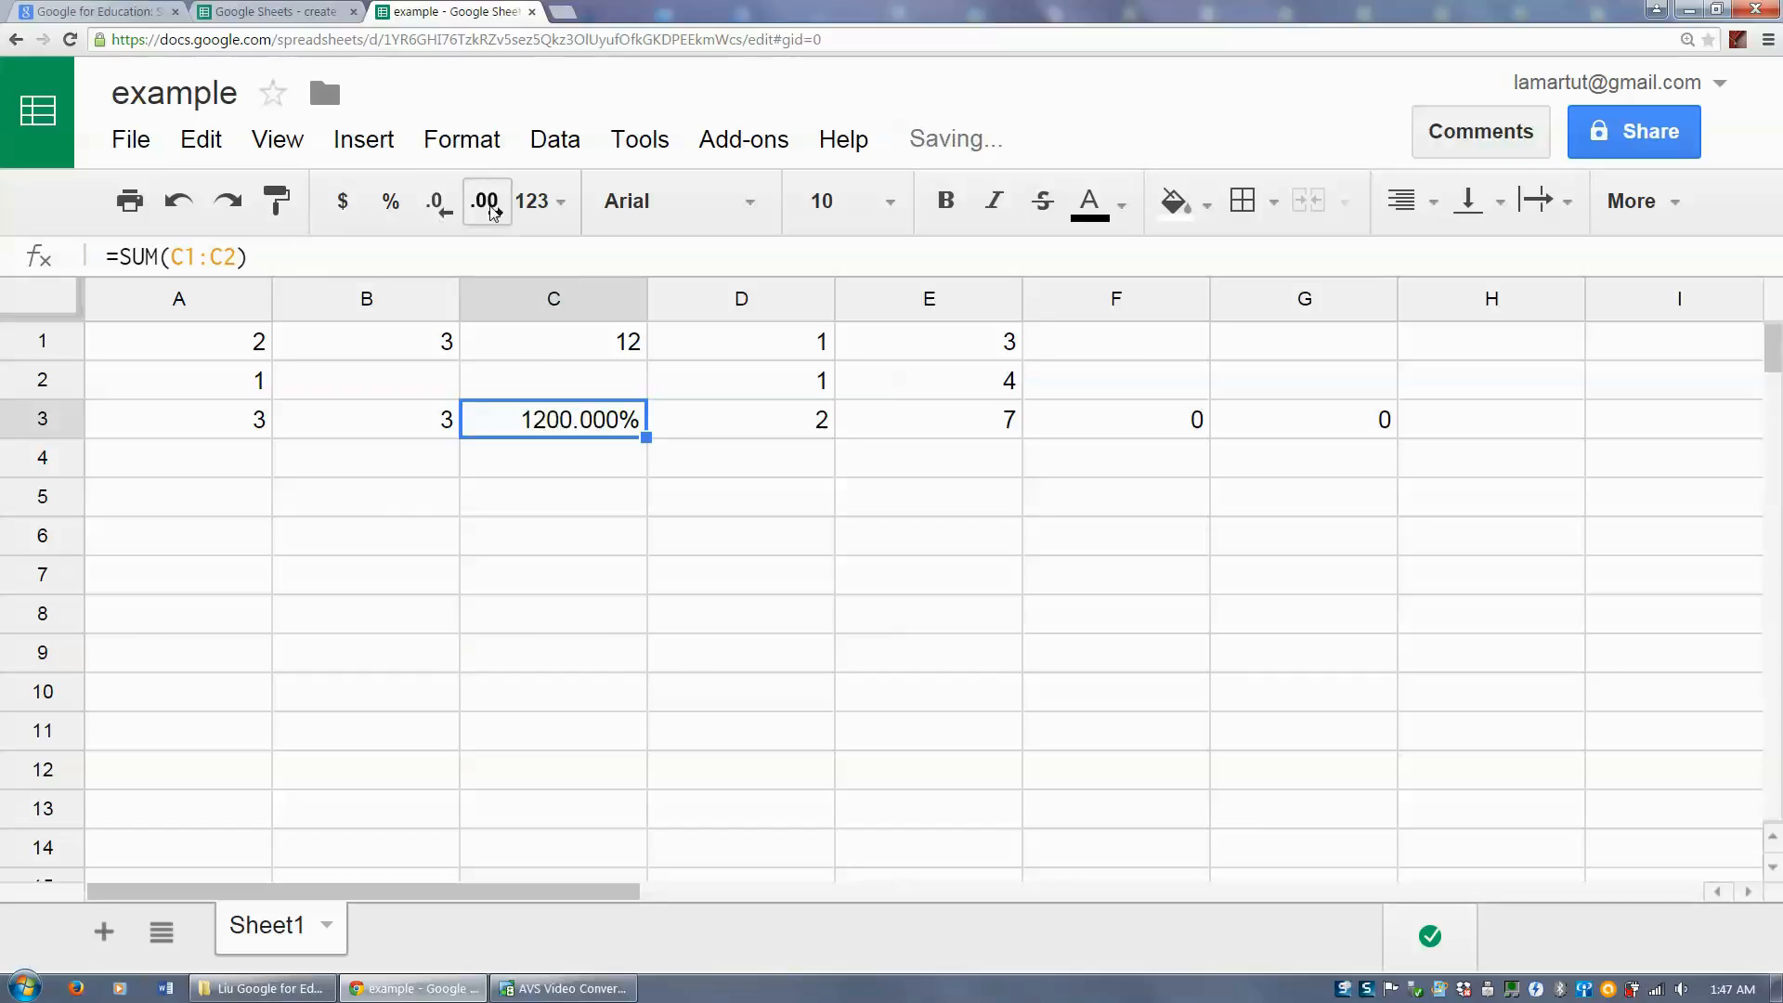
Step: Try the Scientific, Financial and Currency number formats on cell C3
left_click(536, 207)
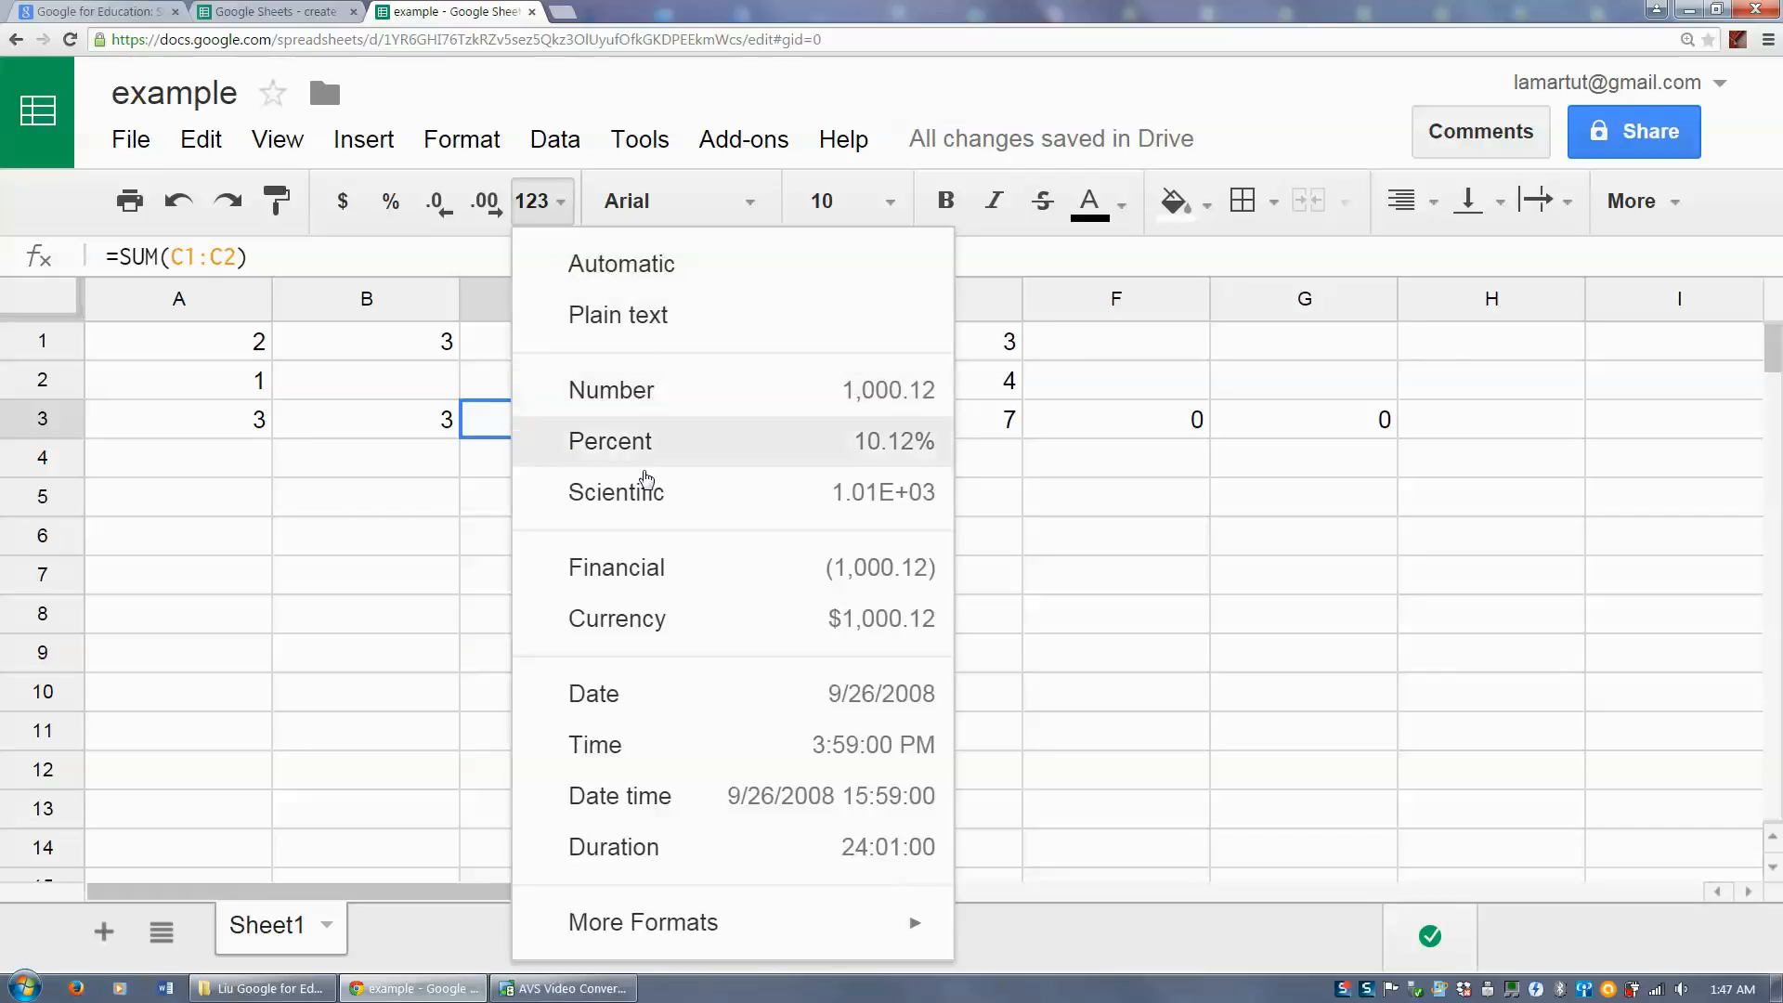
left_click(645, 492)
left_click(536, 201)
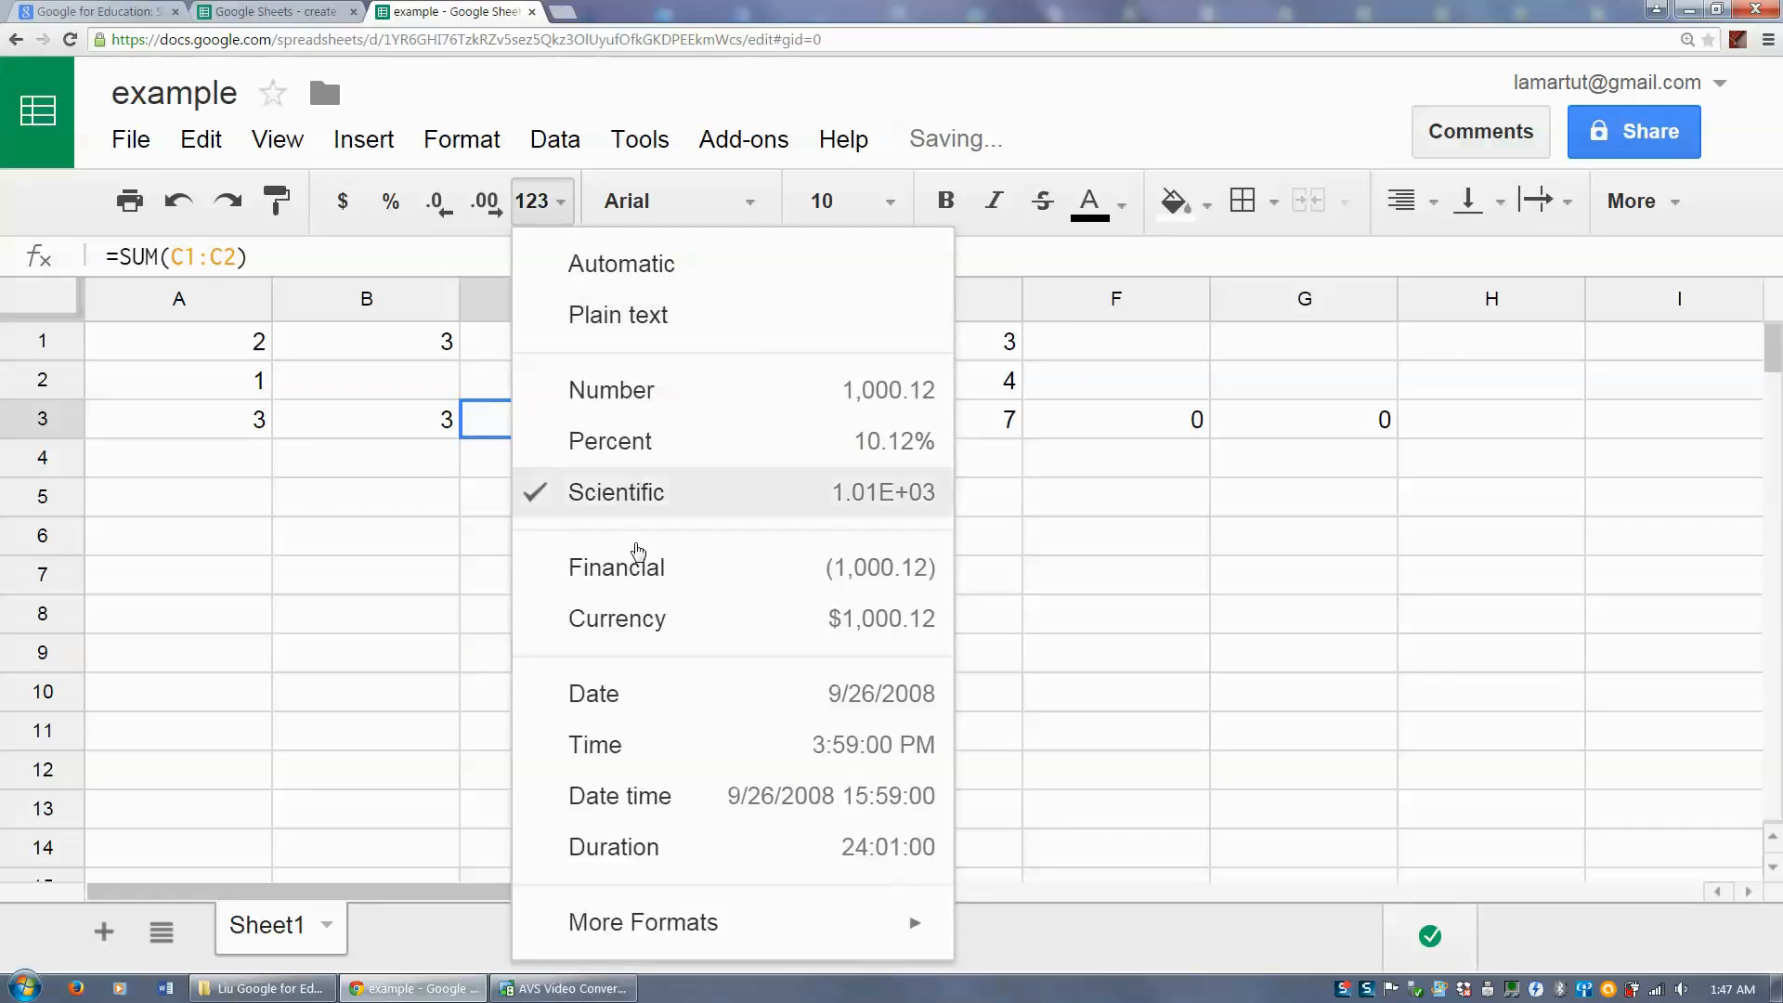
left_click(638, 565)
left_click(536, 201)
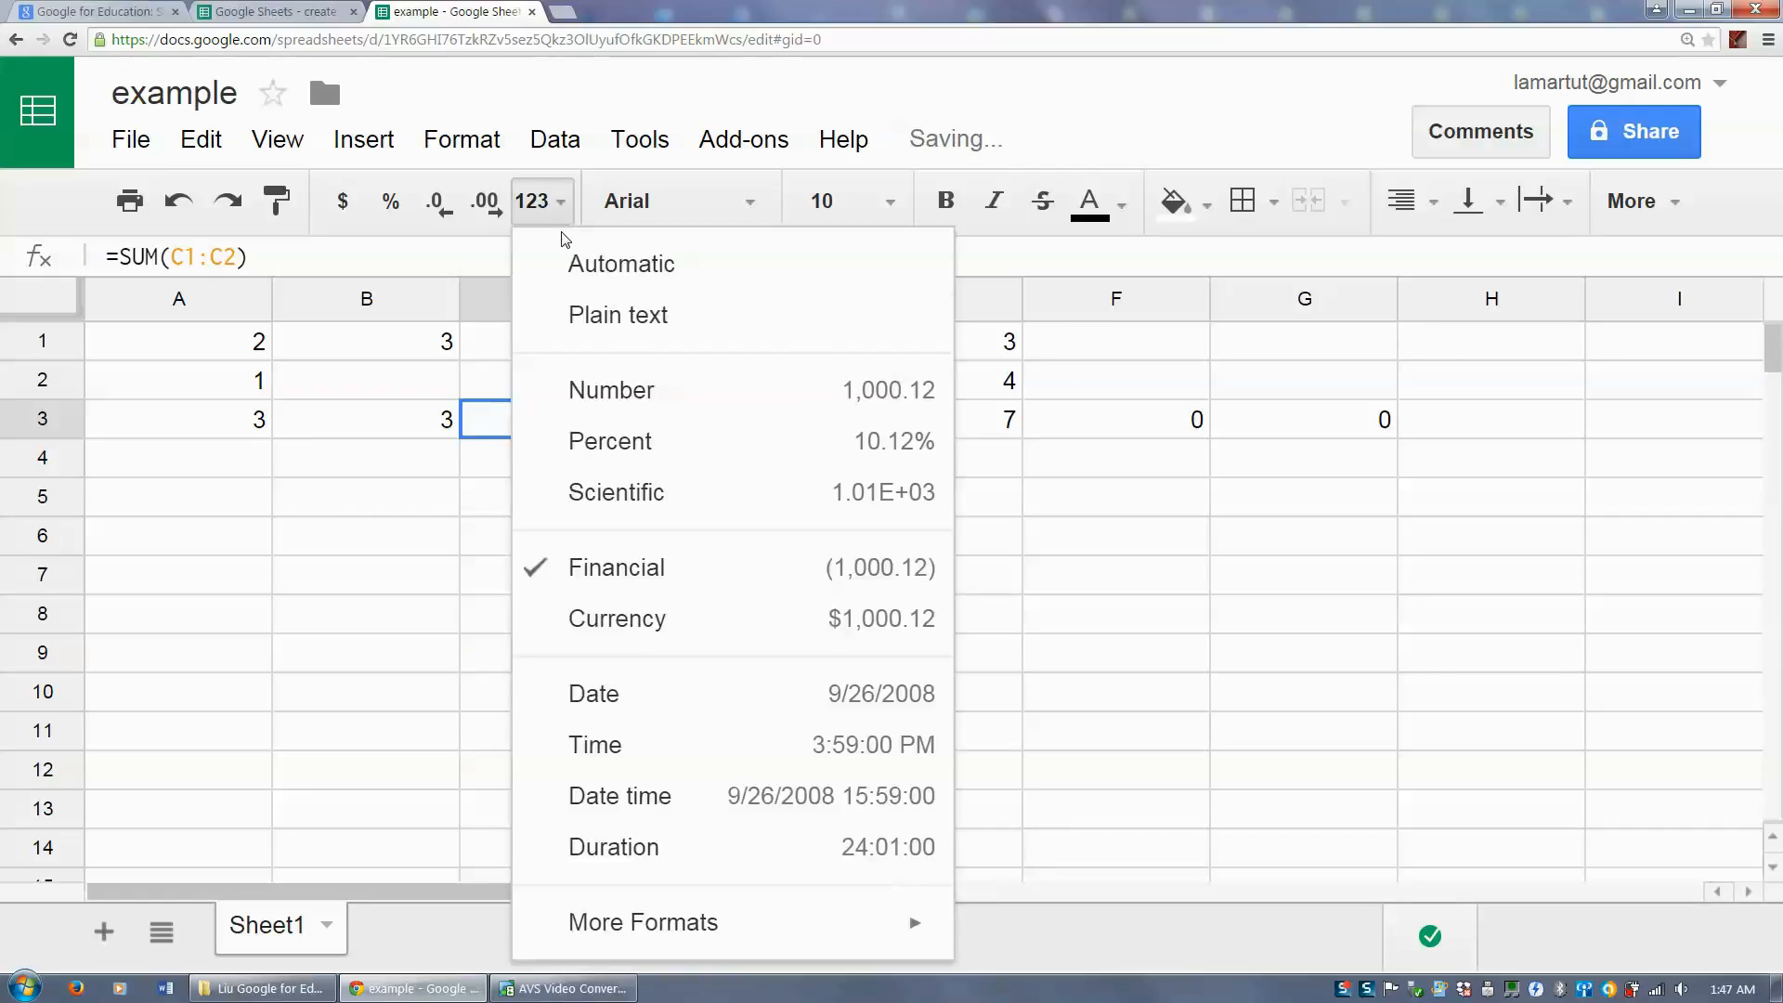
left_click(653, 622)
Step: Format cell C3 as Date time and look over the additional currency, date and custom number format options
left_click(536, 202)
left_click(645, 791)
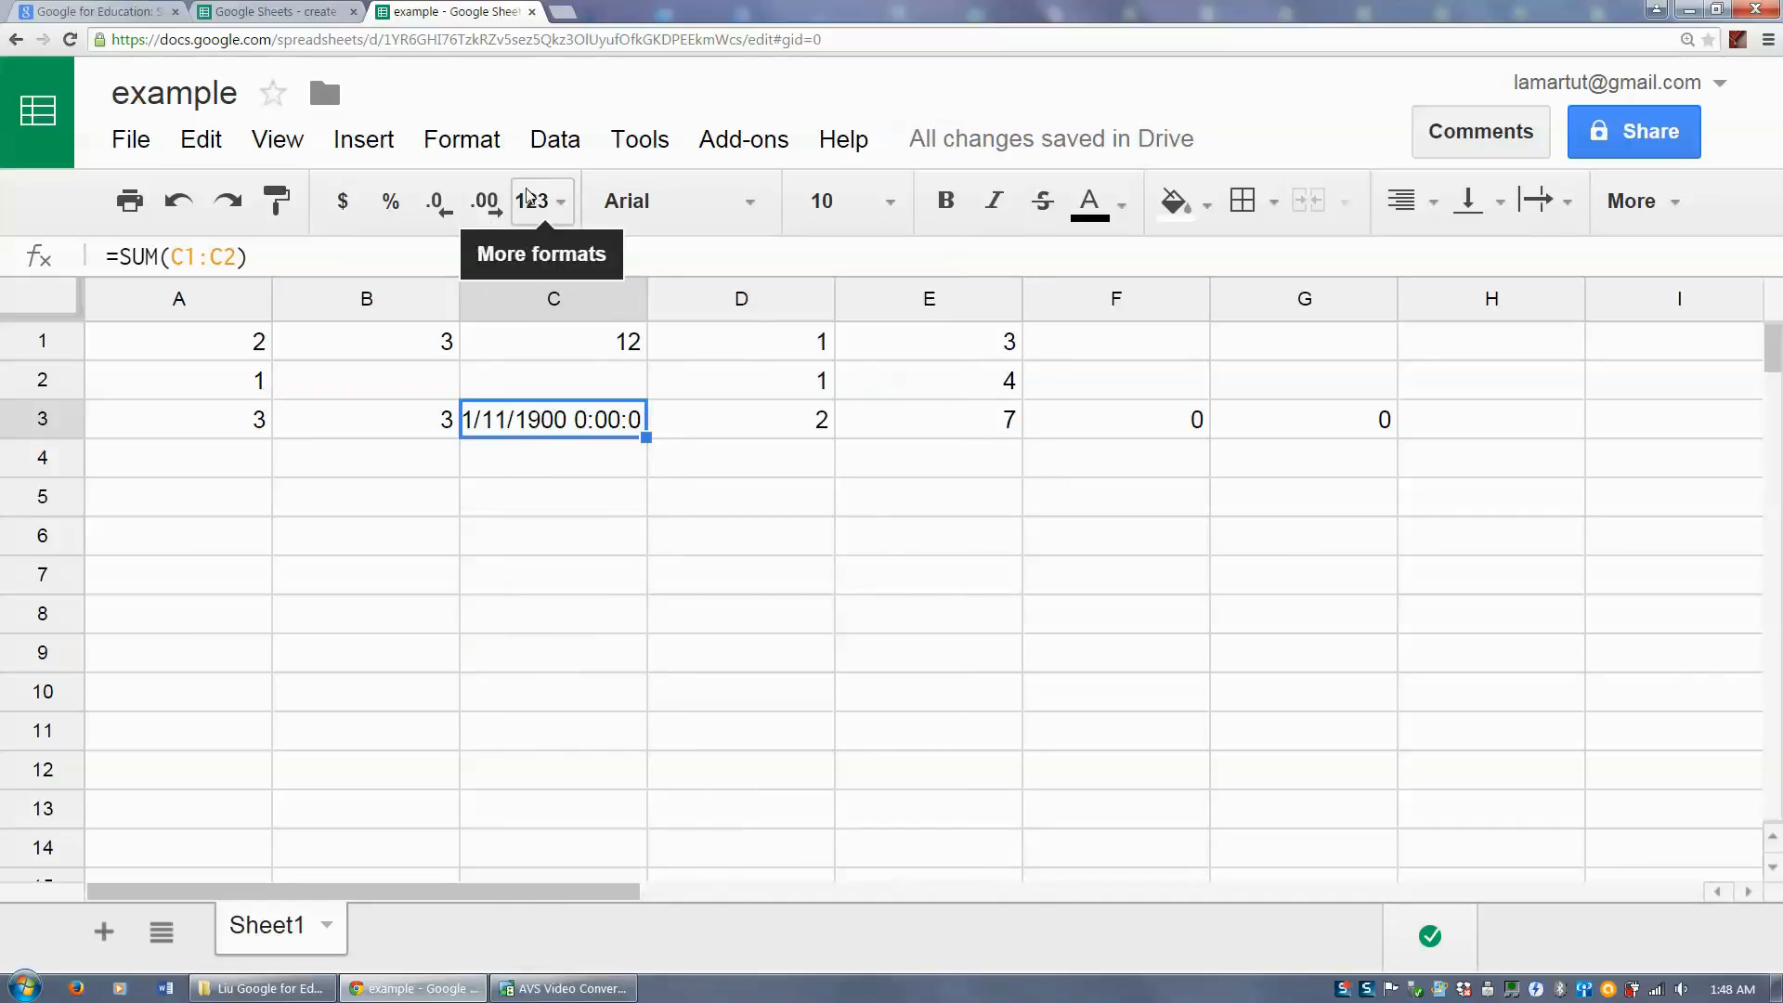
left_click(528, 198)
mouse_move(589, 919)
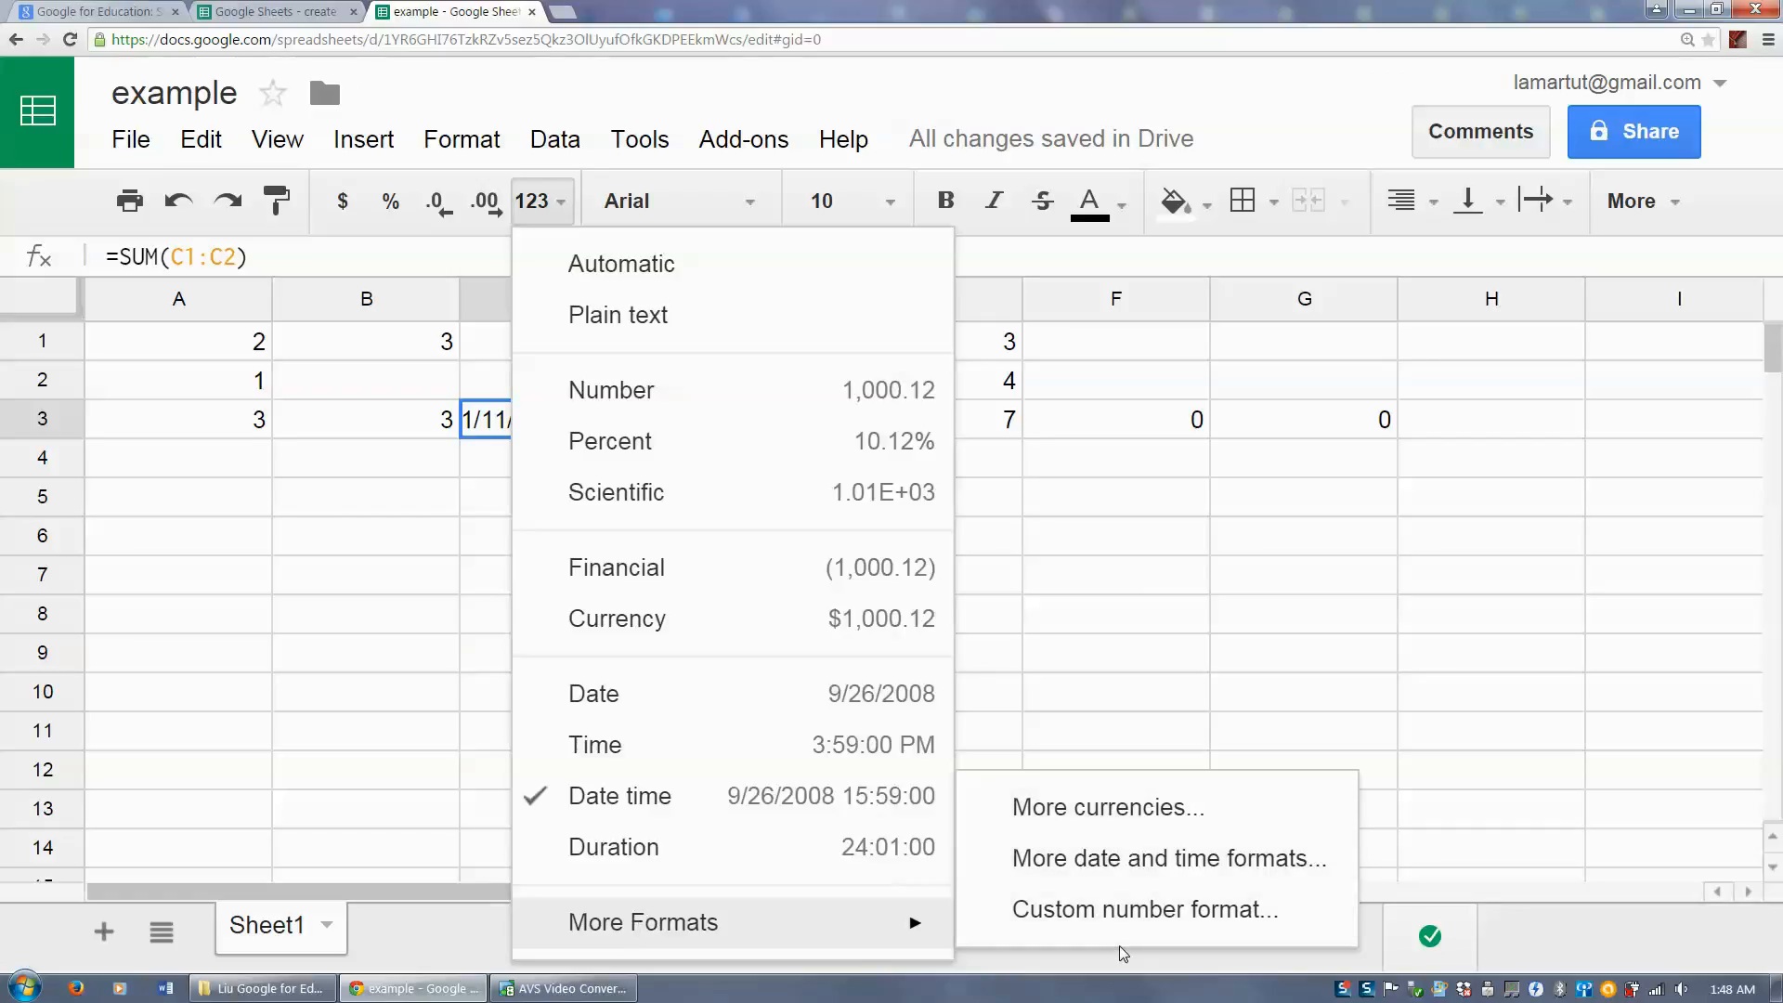
left_click(655, 226)
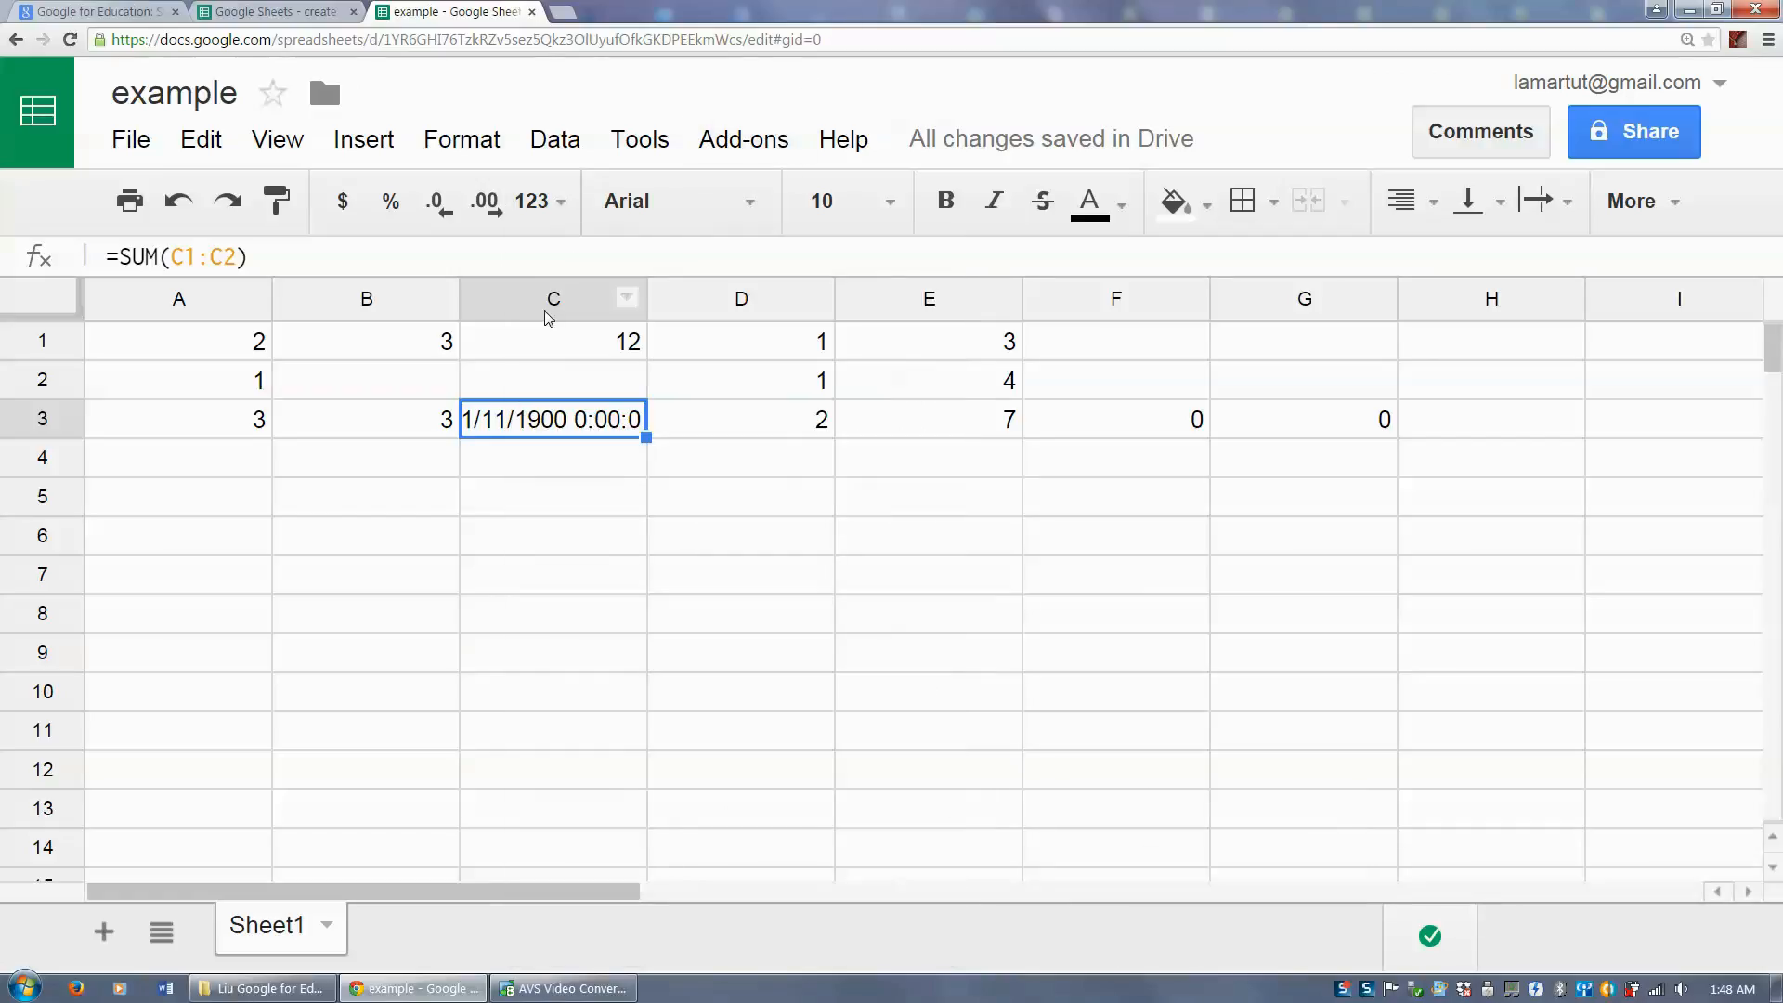
Step: Try Courier New on cell C3, and set its font to Verdana at size 18
left_click(741, 219)
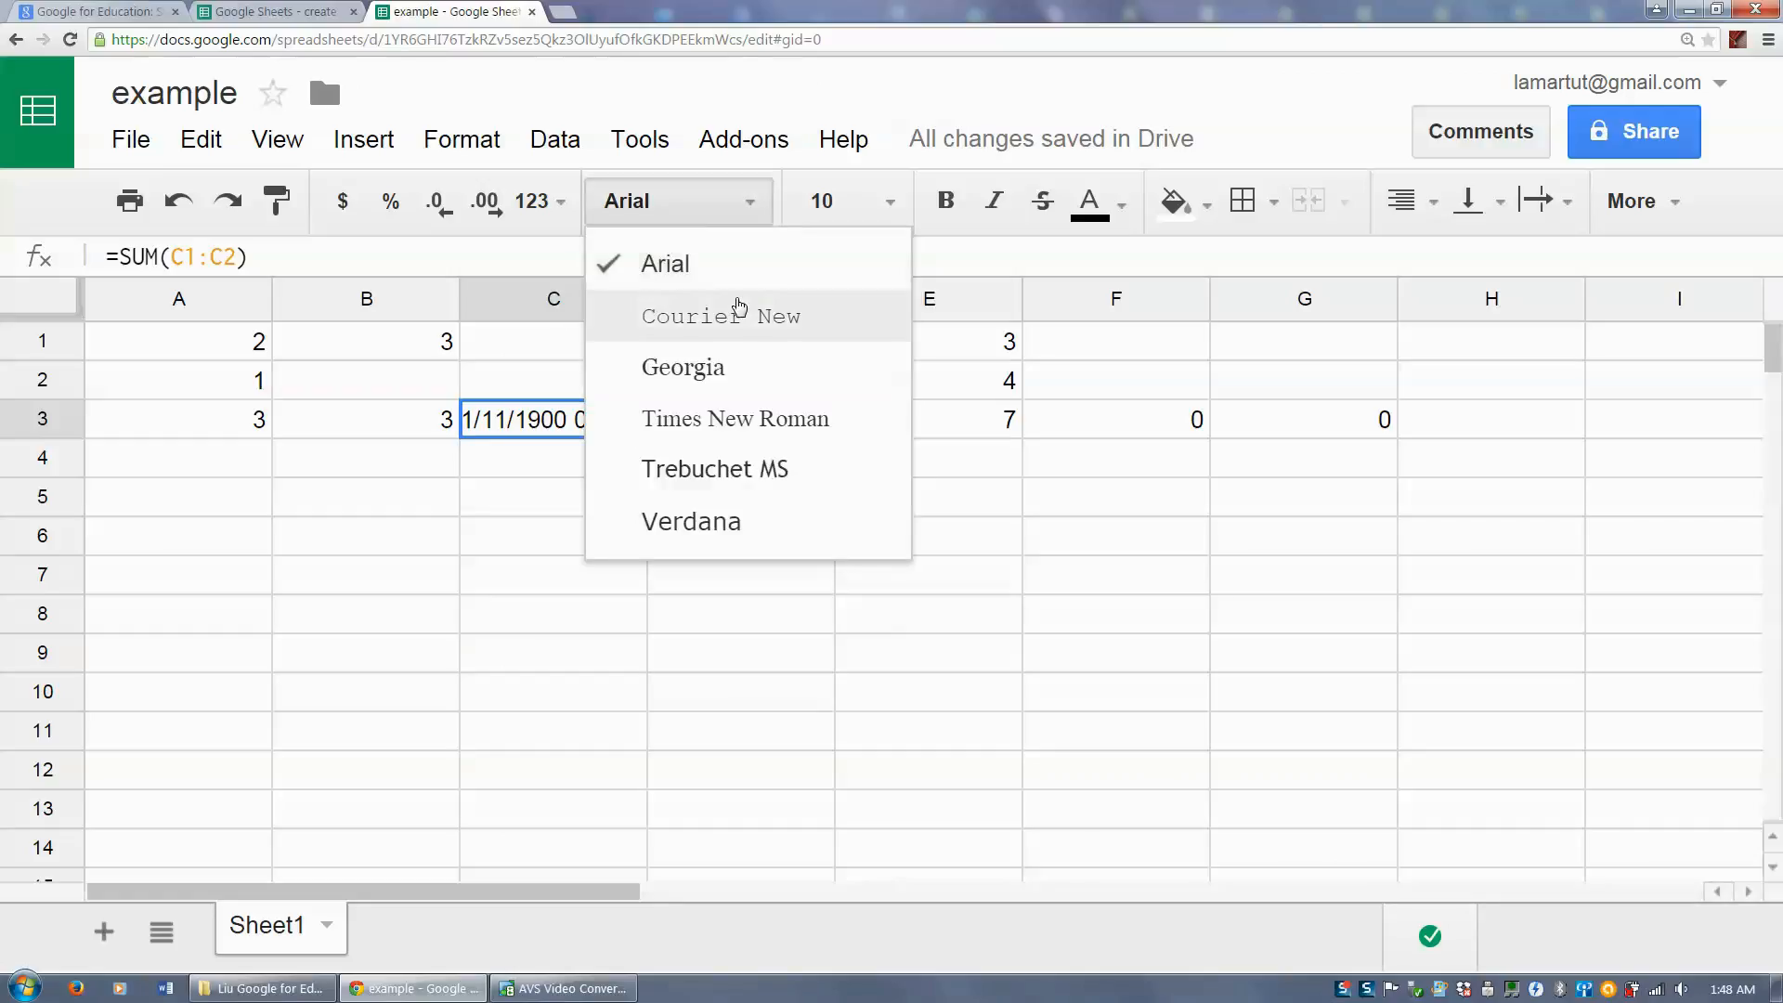
left_click(739, 311)
left_click(743, 212)
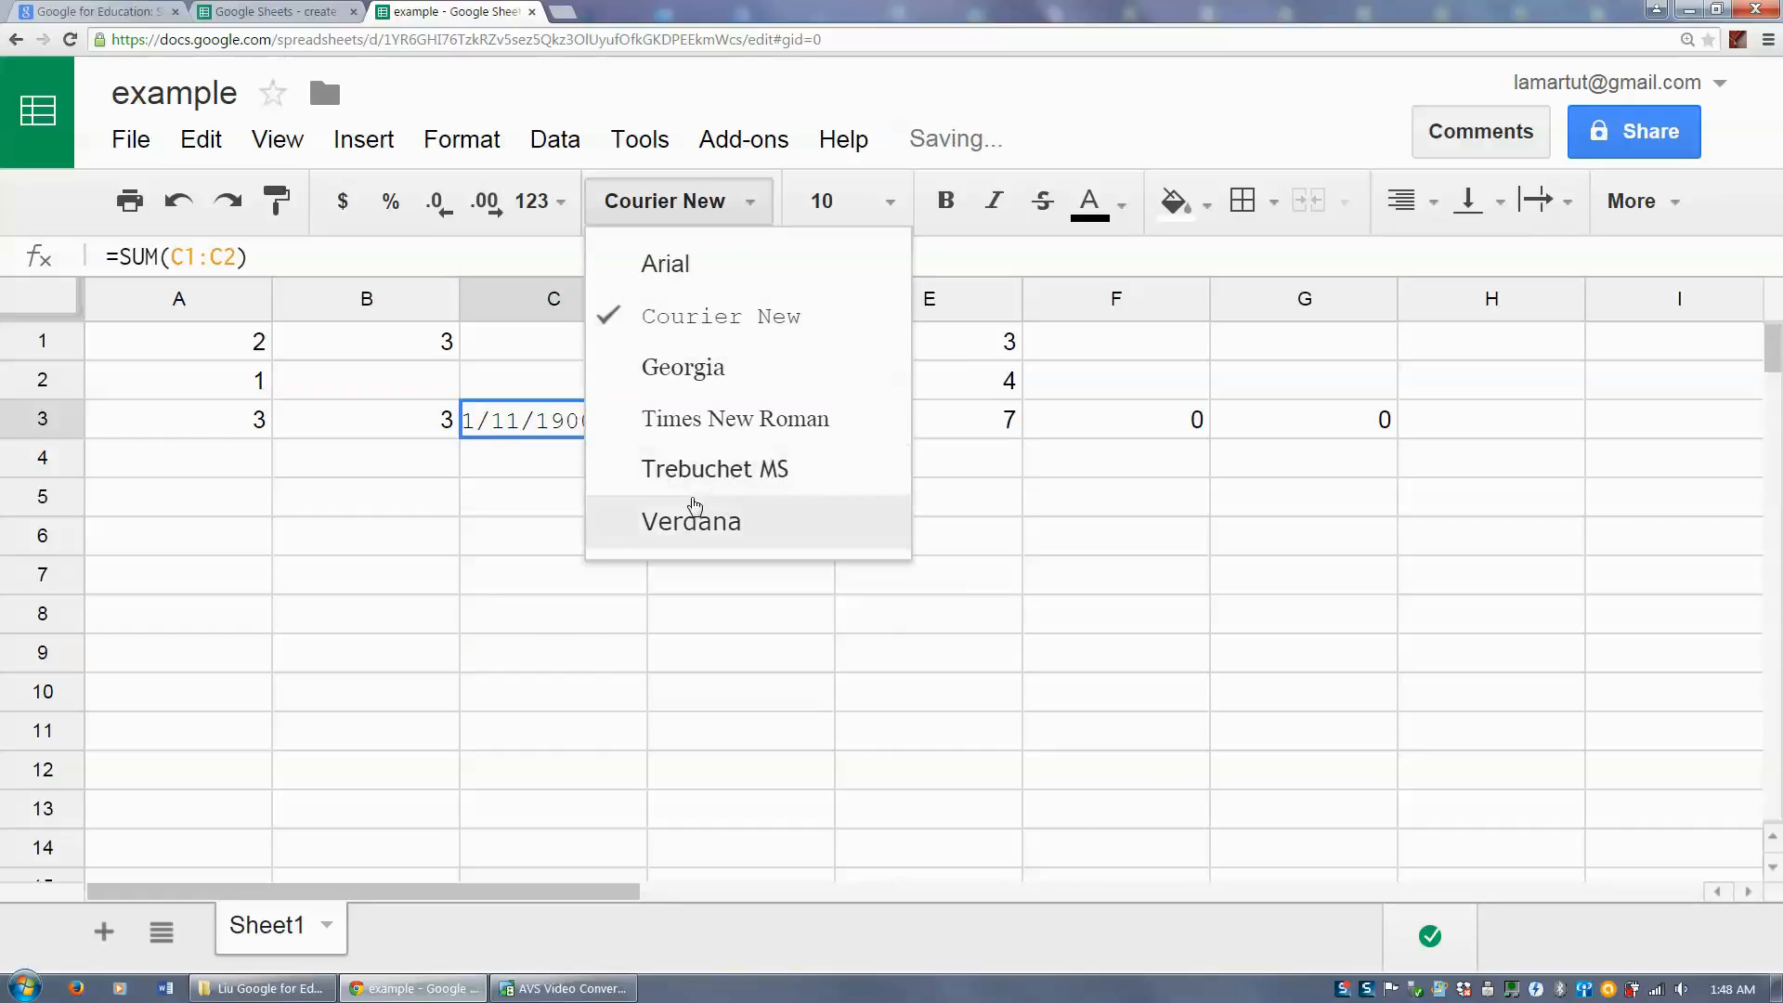
left_click(671, 520)
left_click(754, 220)
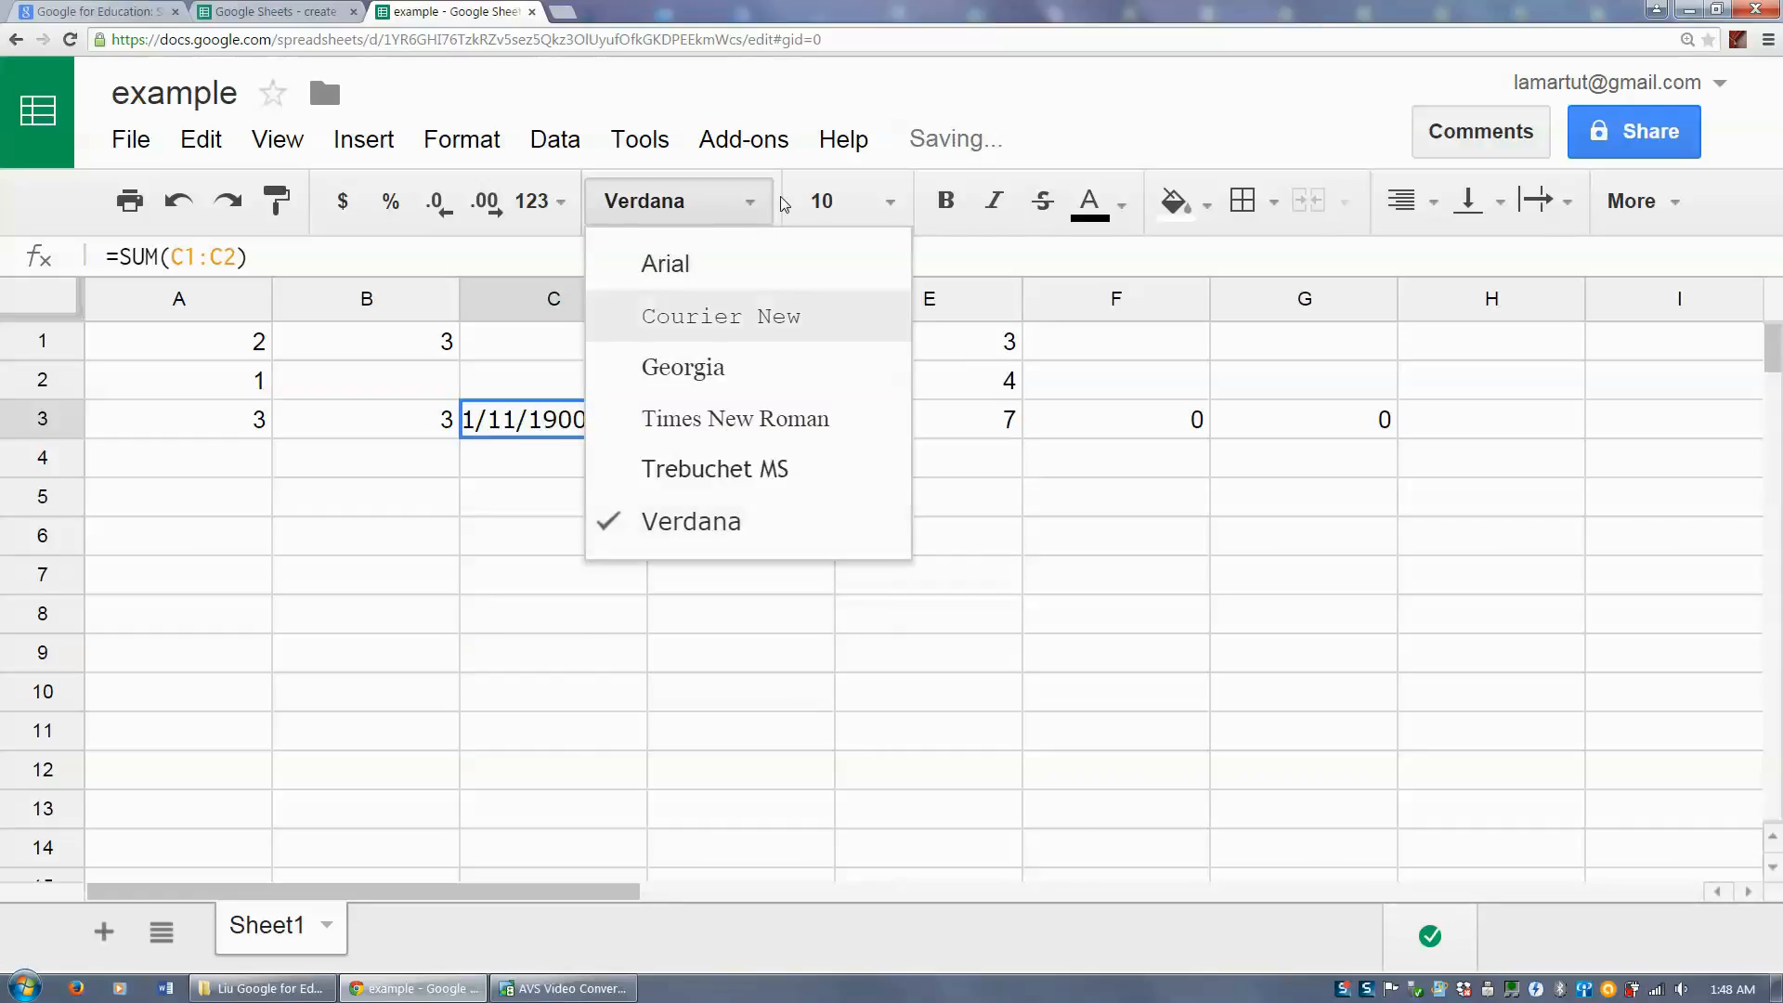
left_click(879, 202)
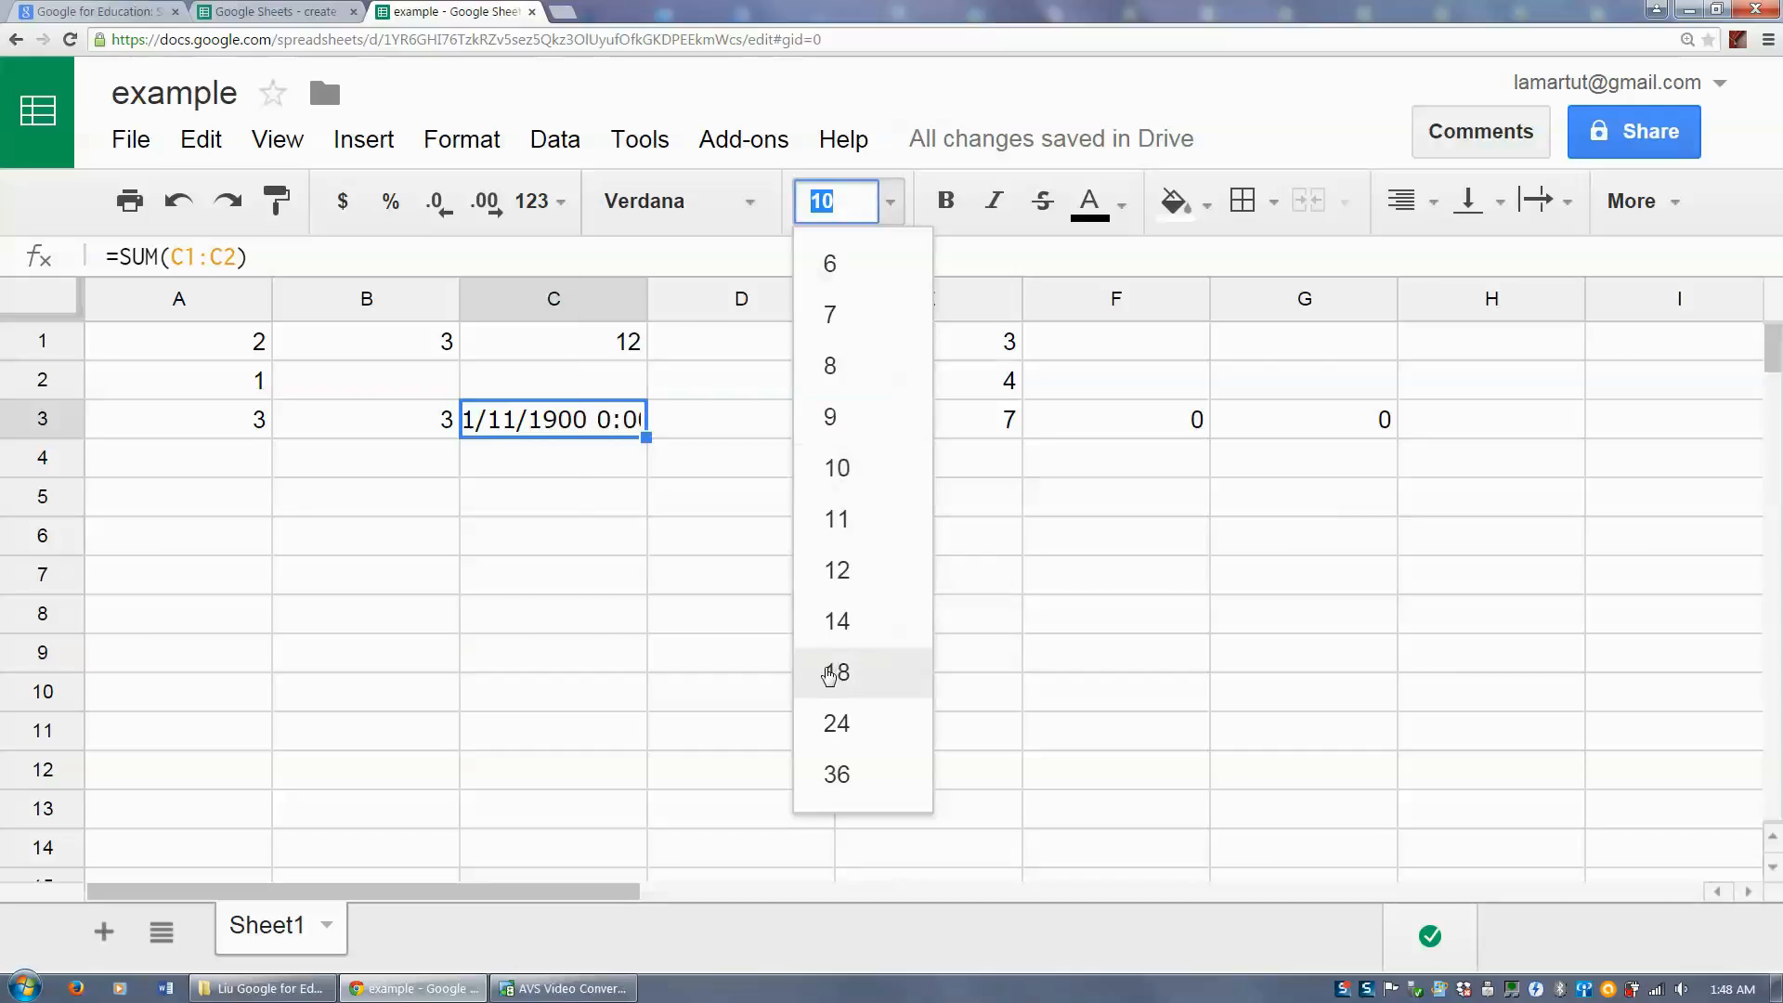
left_click(829, 672)
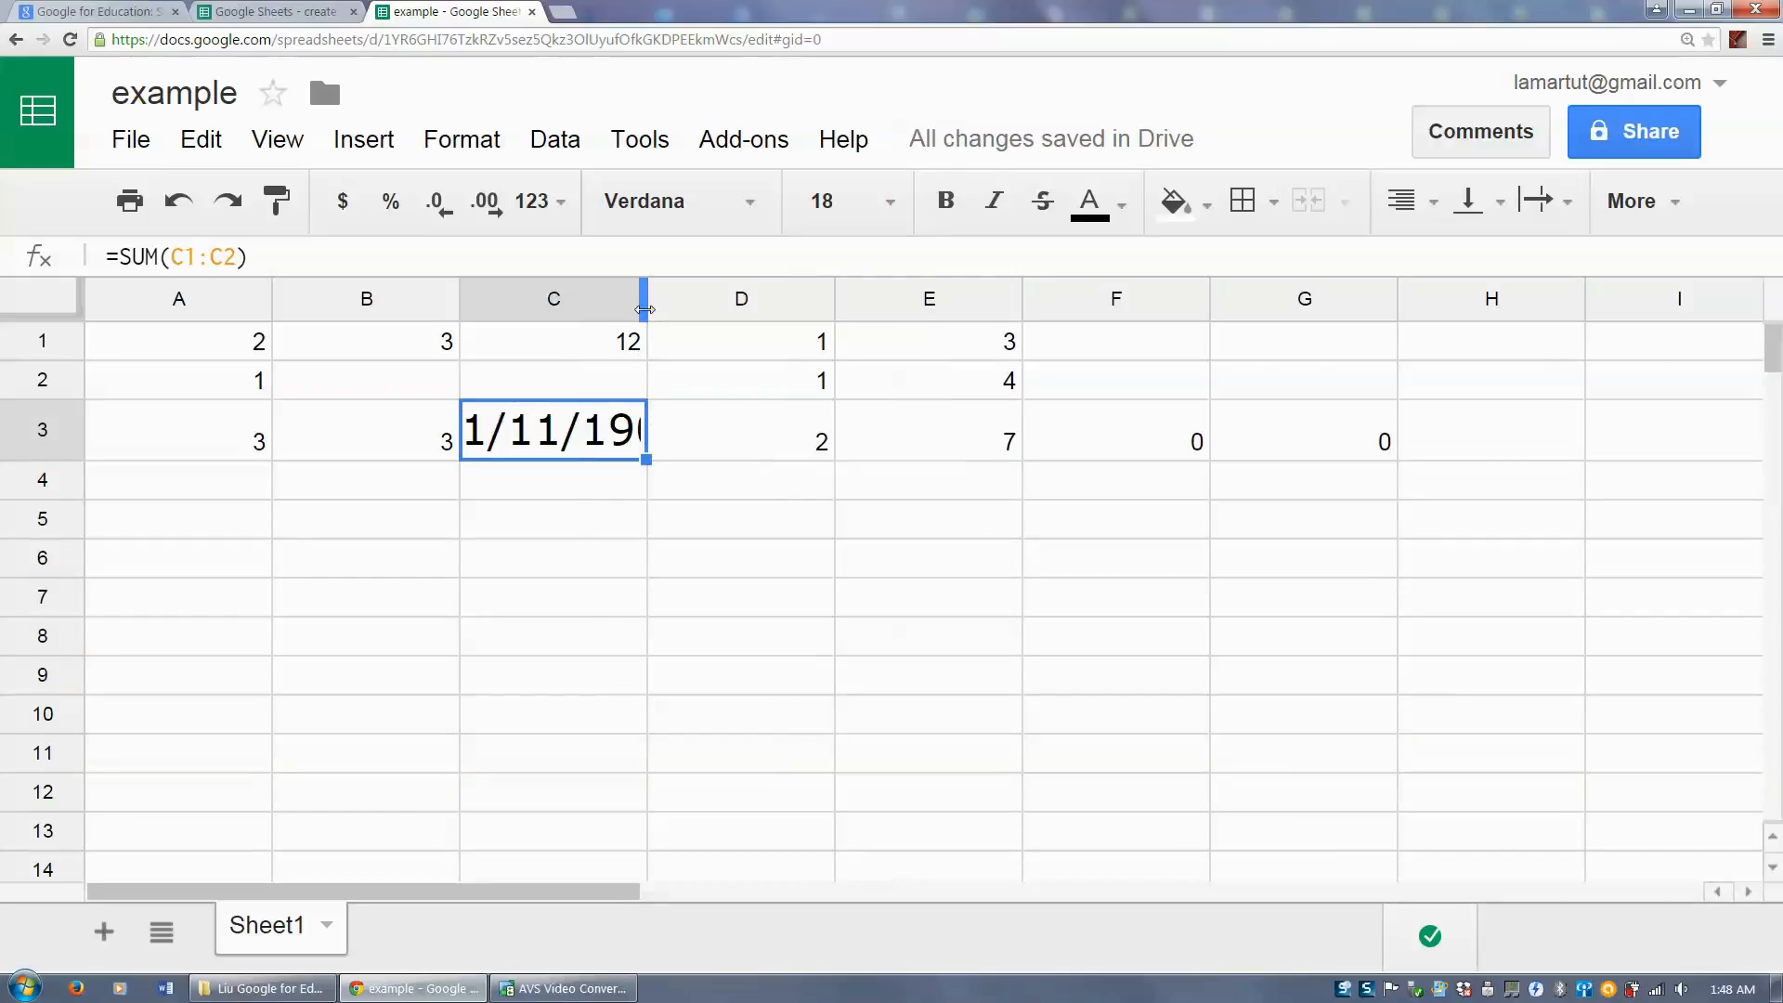
Step: Widen and narrow column C by hand, and fit its width to the contents
left_click_drag(649, 307, 773, 305)
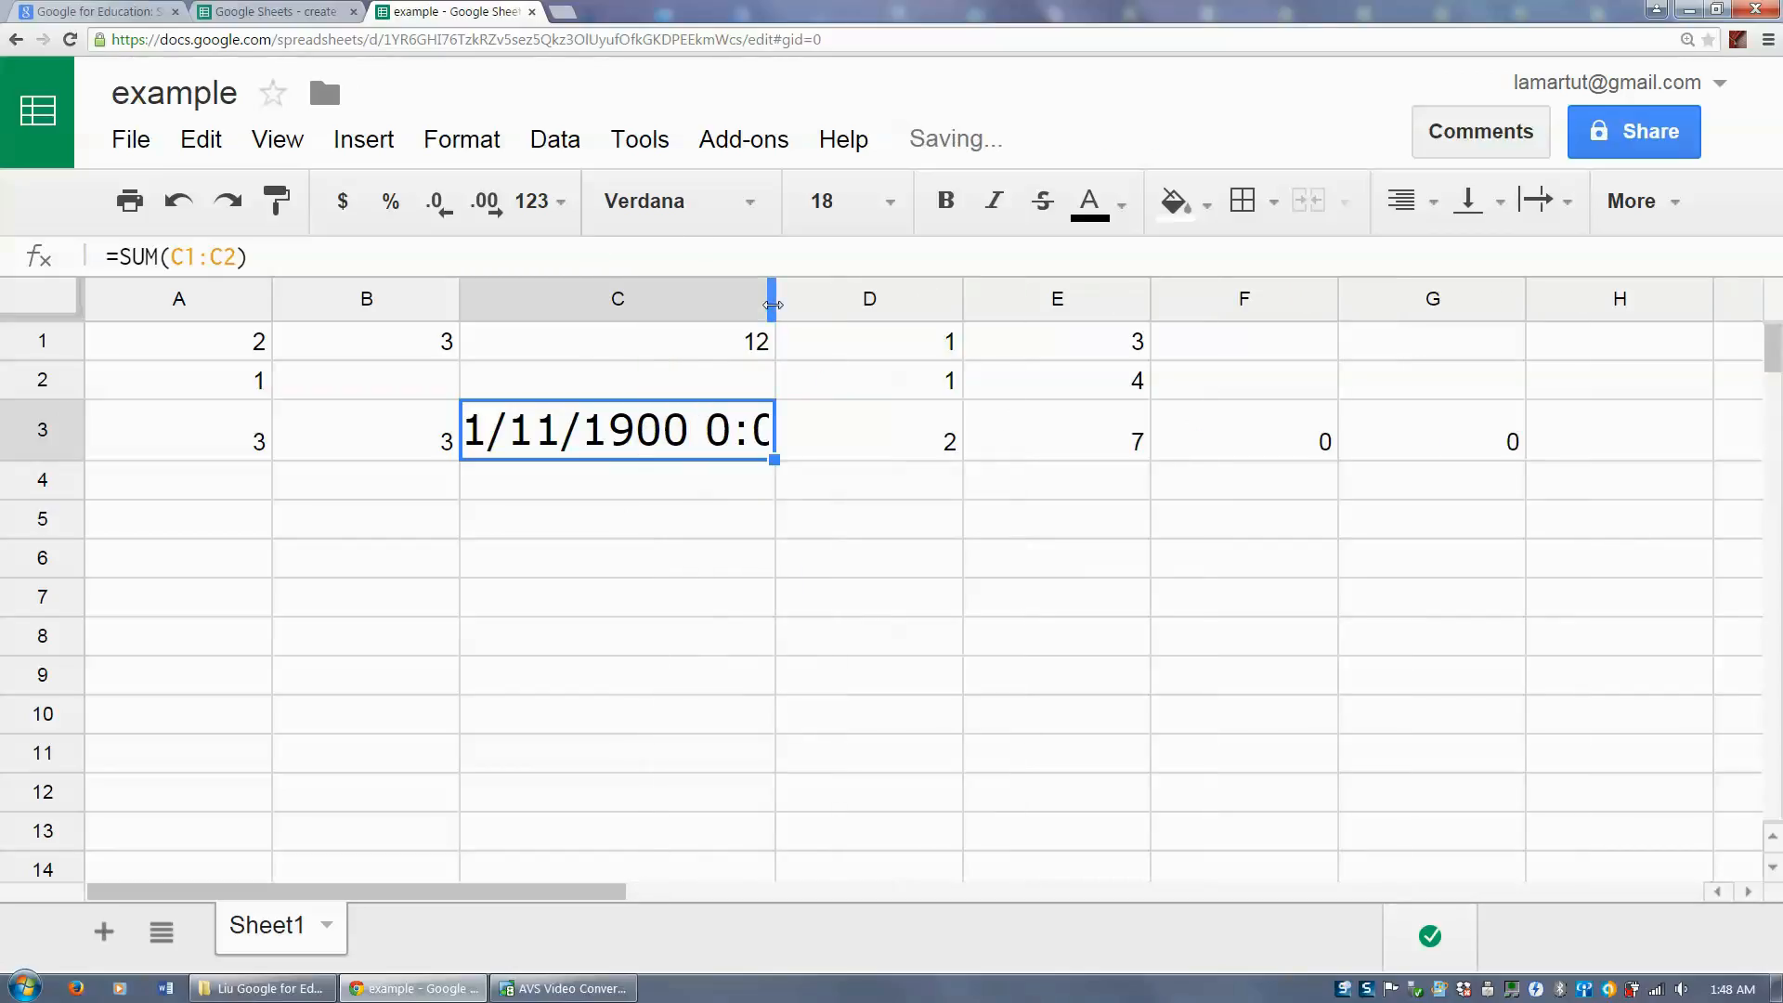
double_click(772, 305)
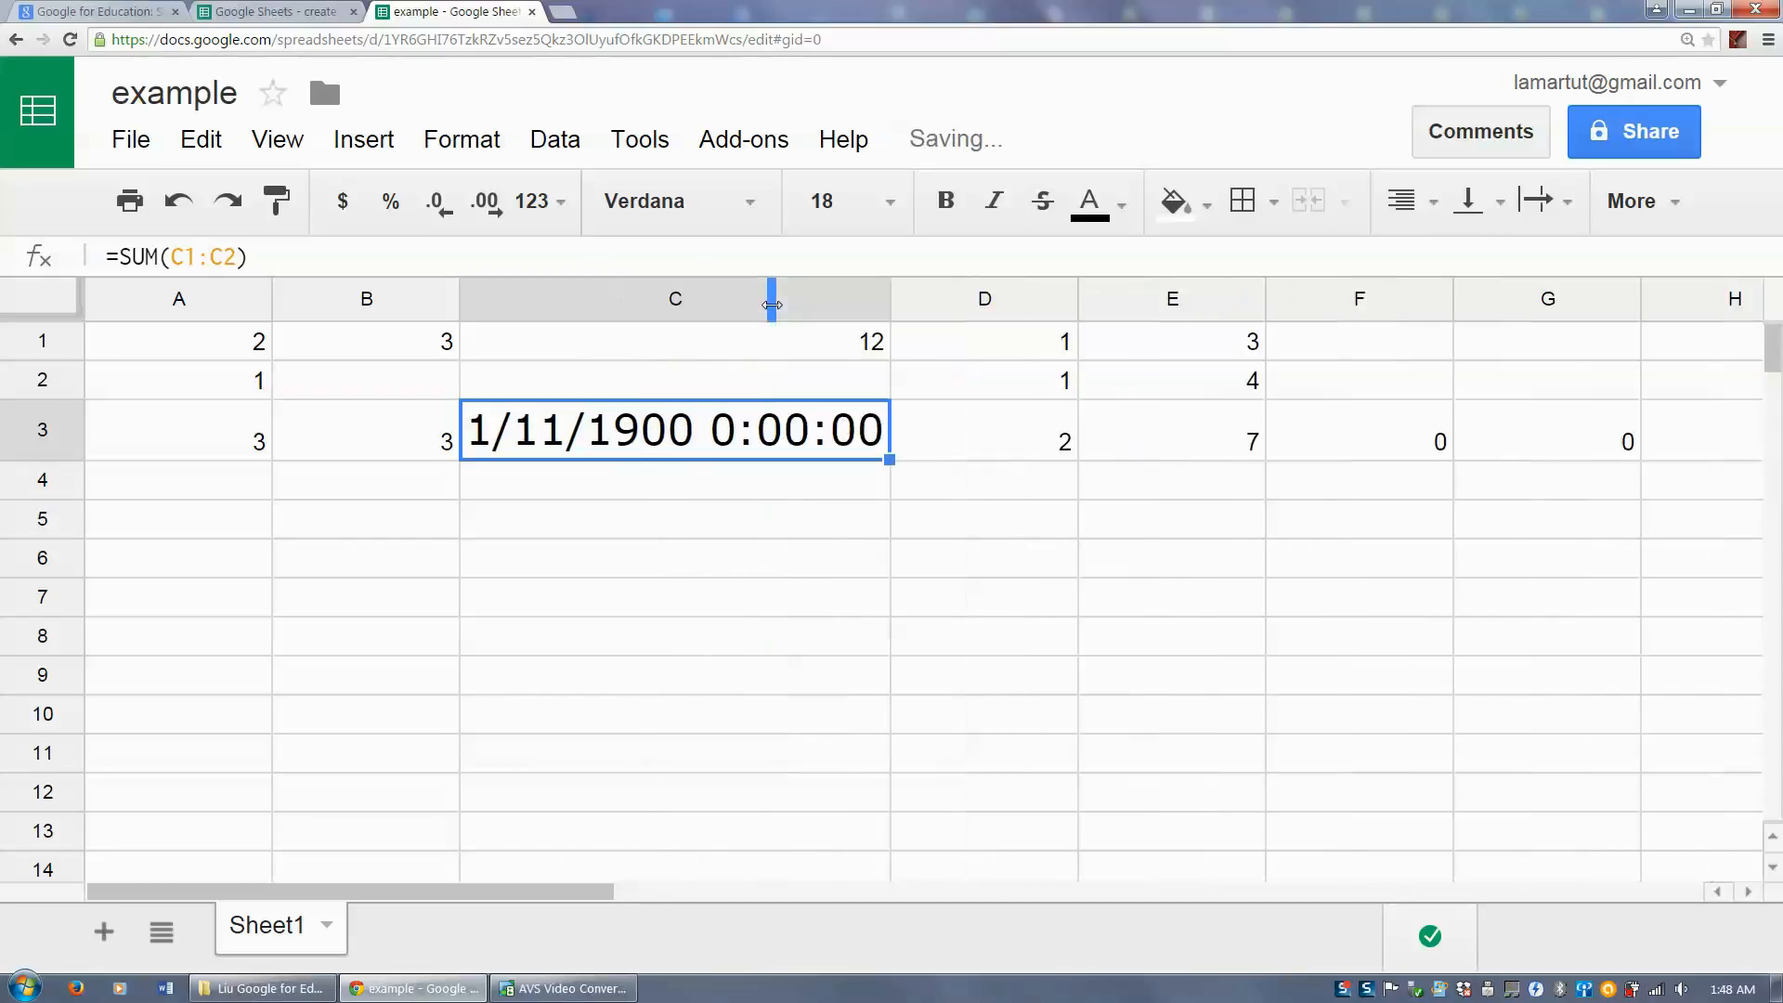
left_click(896, 311)
left_click_drag(890, 309, 649, 309)
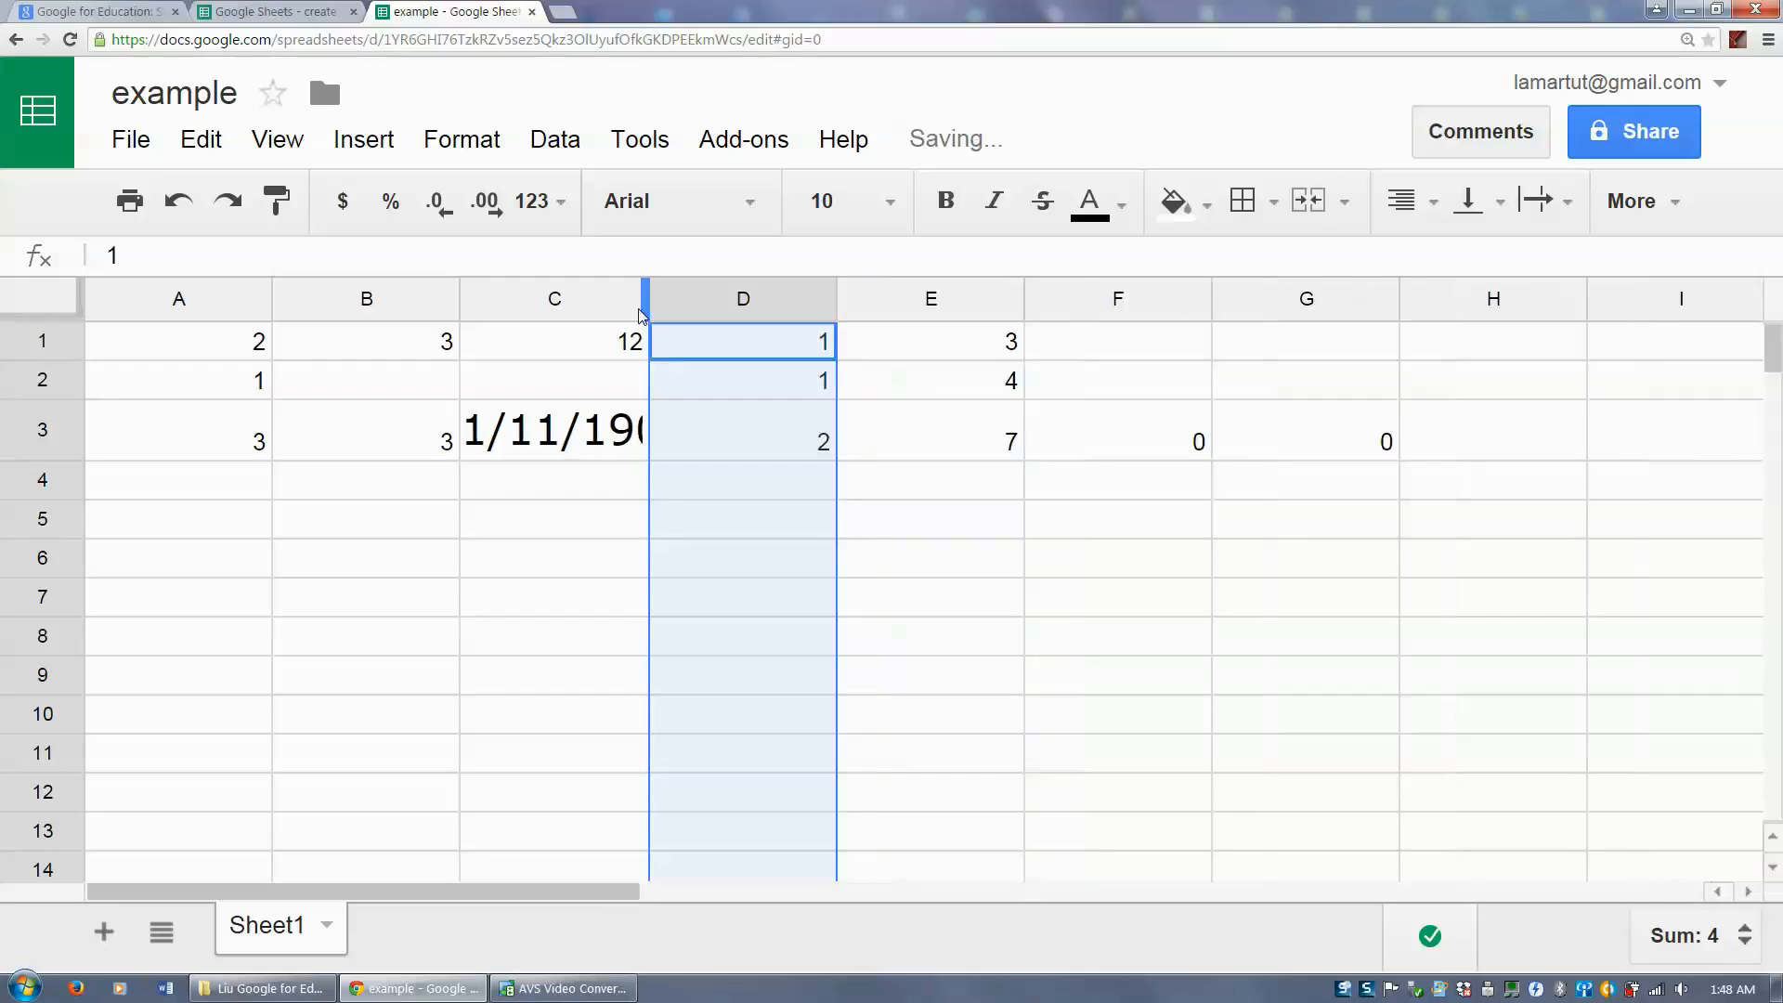
double_click(644, 308)
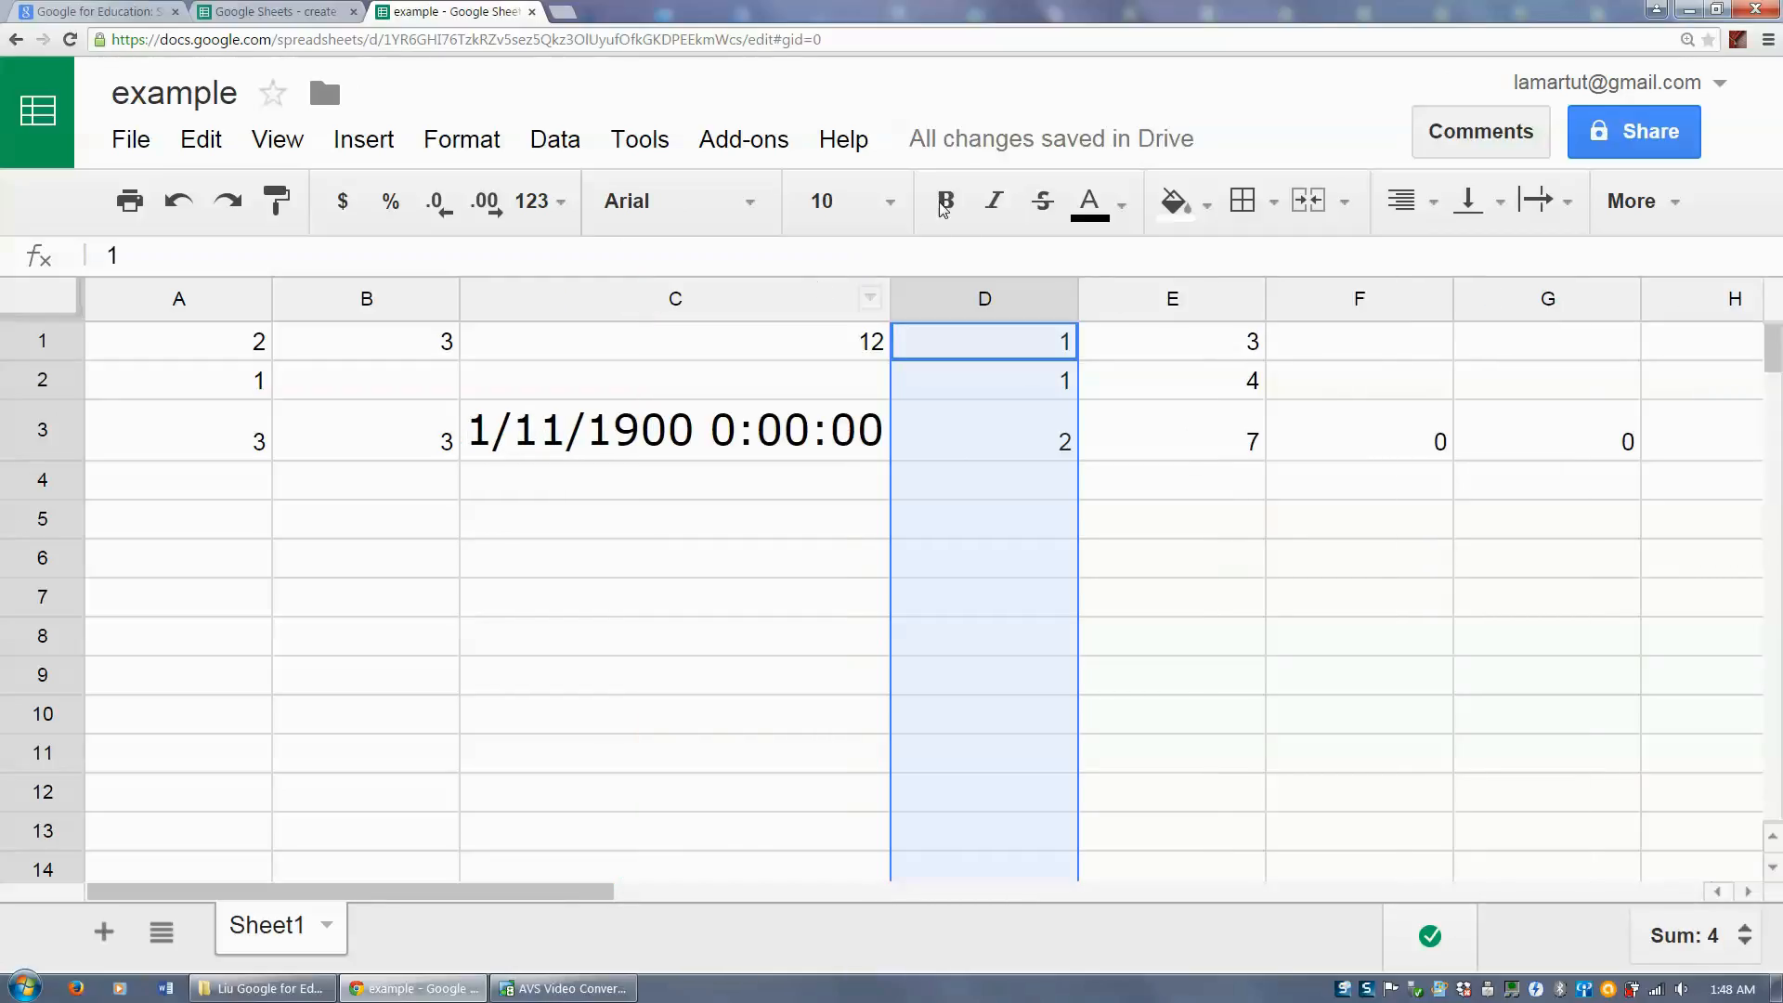
Step: Make the content of cell C3 bold, italic and struck through
left_click(737, 429)
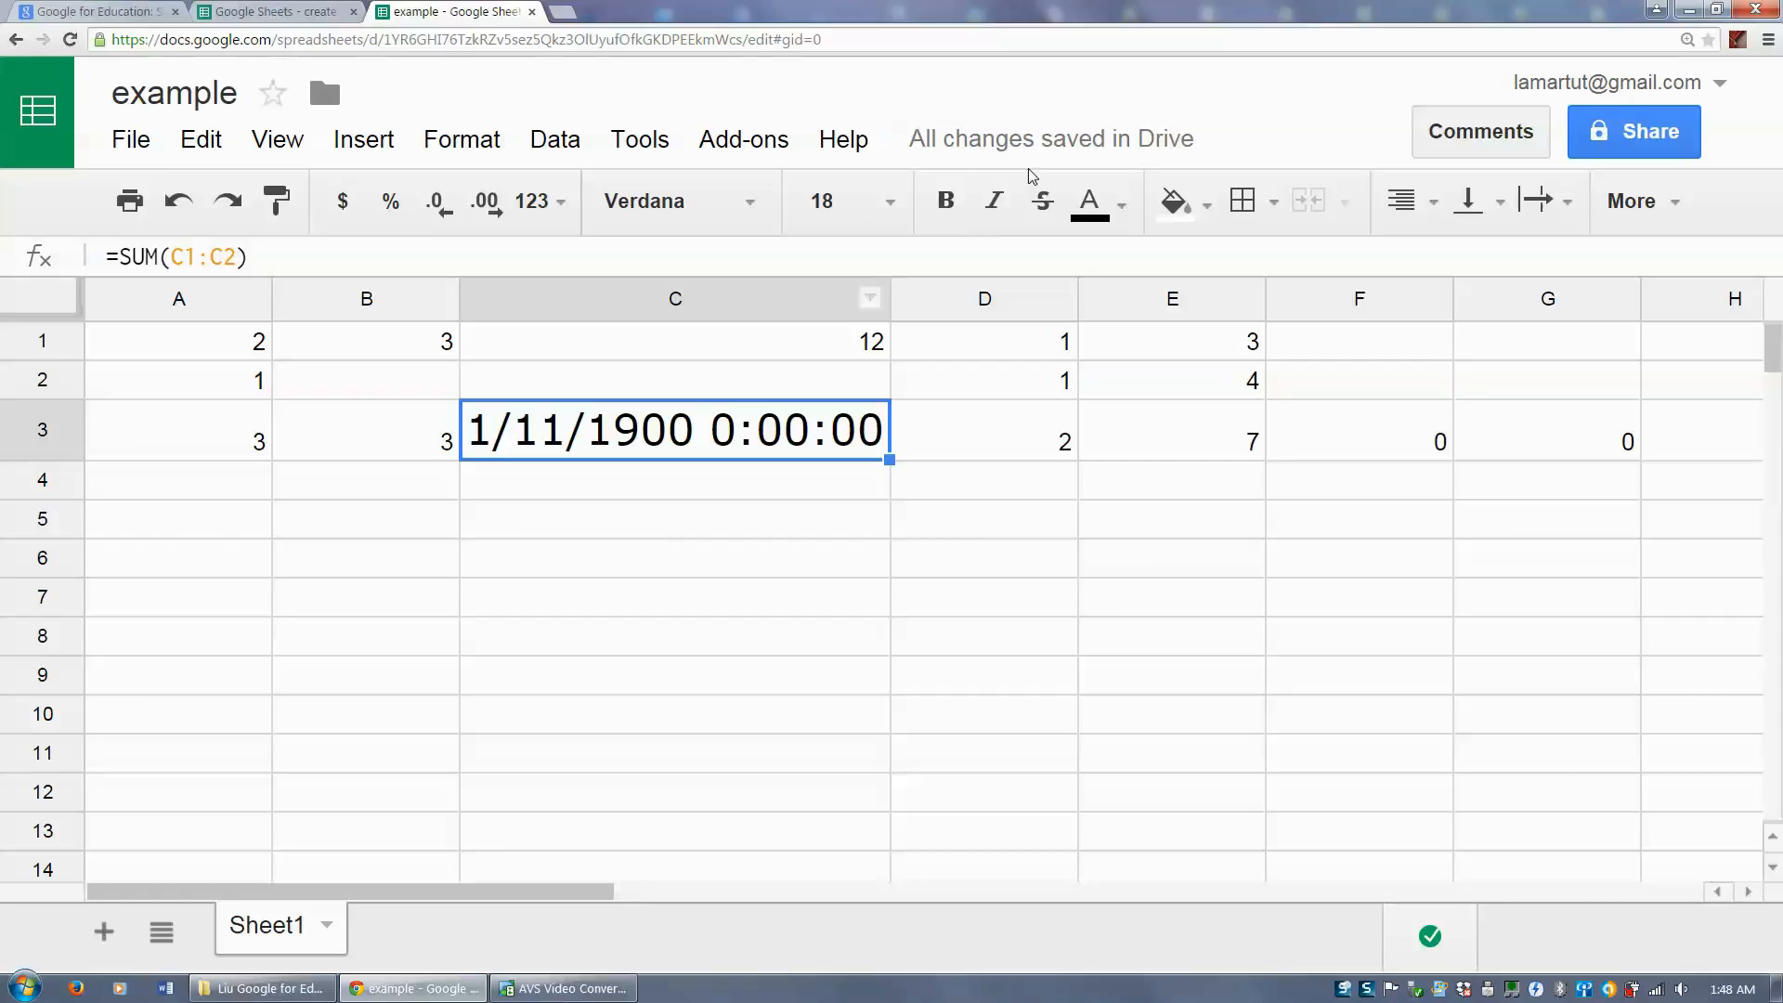
left_click(946, 213)
left_click(994, 206)
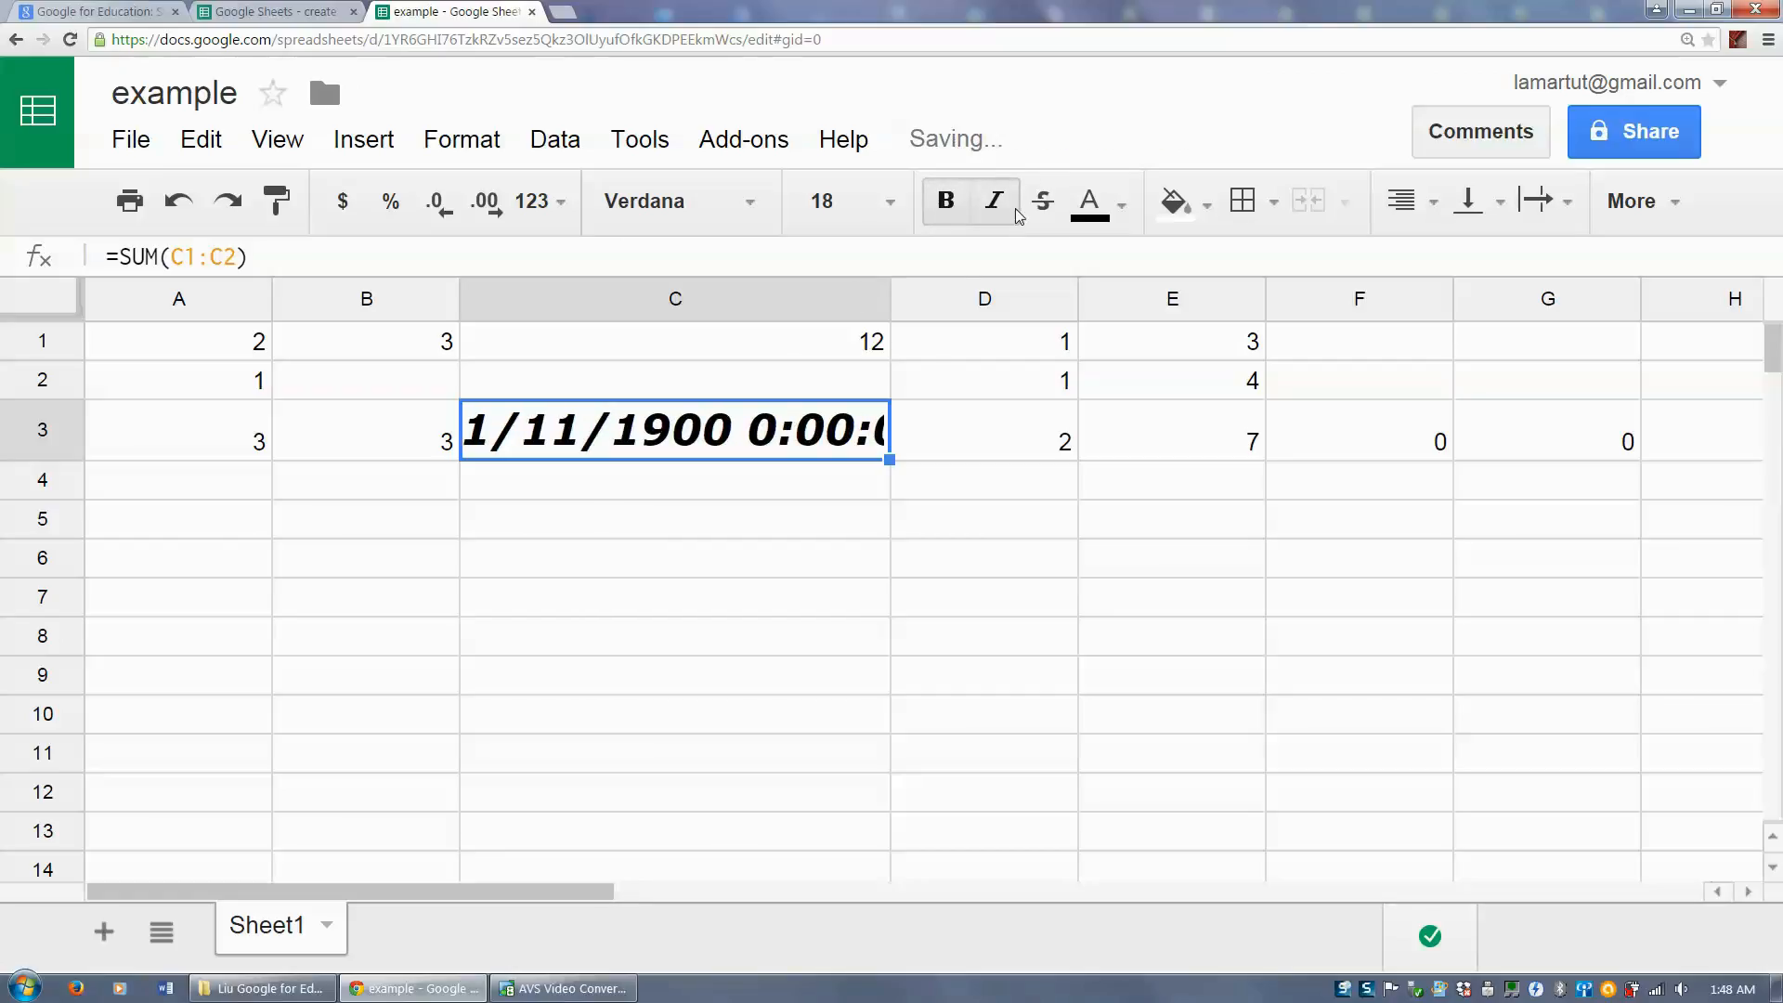
left_click(1029, 214)
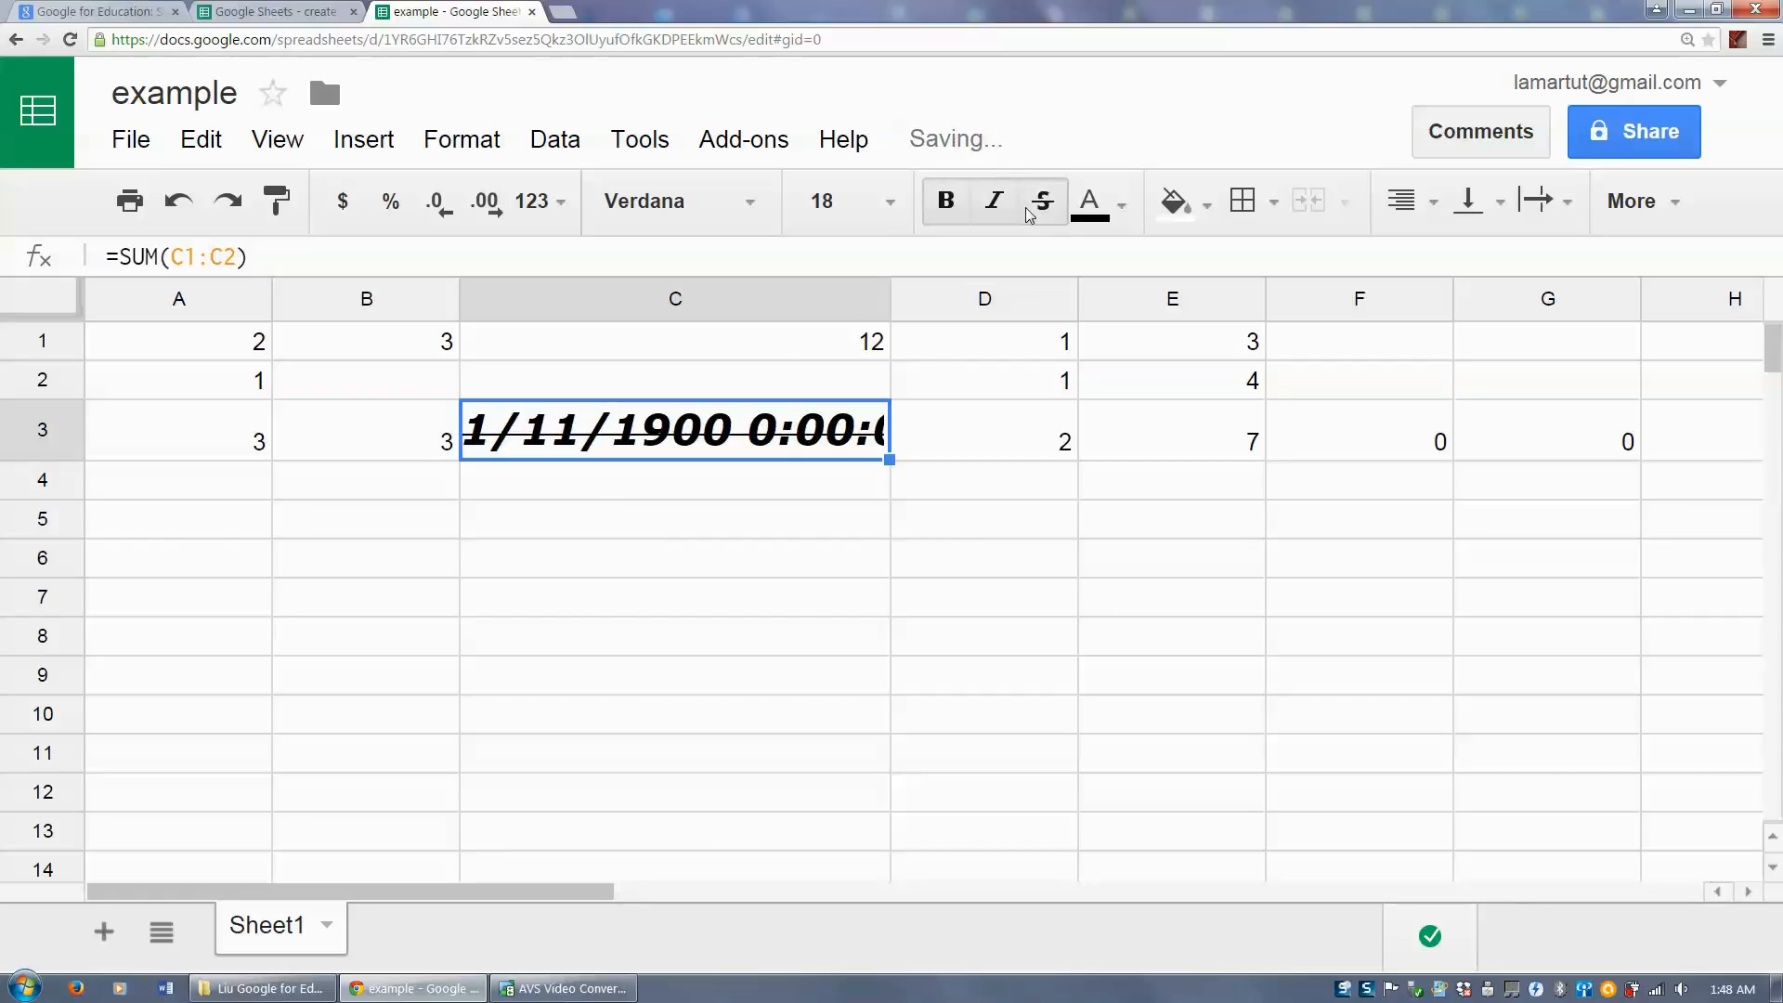
Step: Try green as the text color of cell C3, and set it to cornflower blue
left_click(1089, 206)
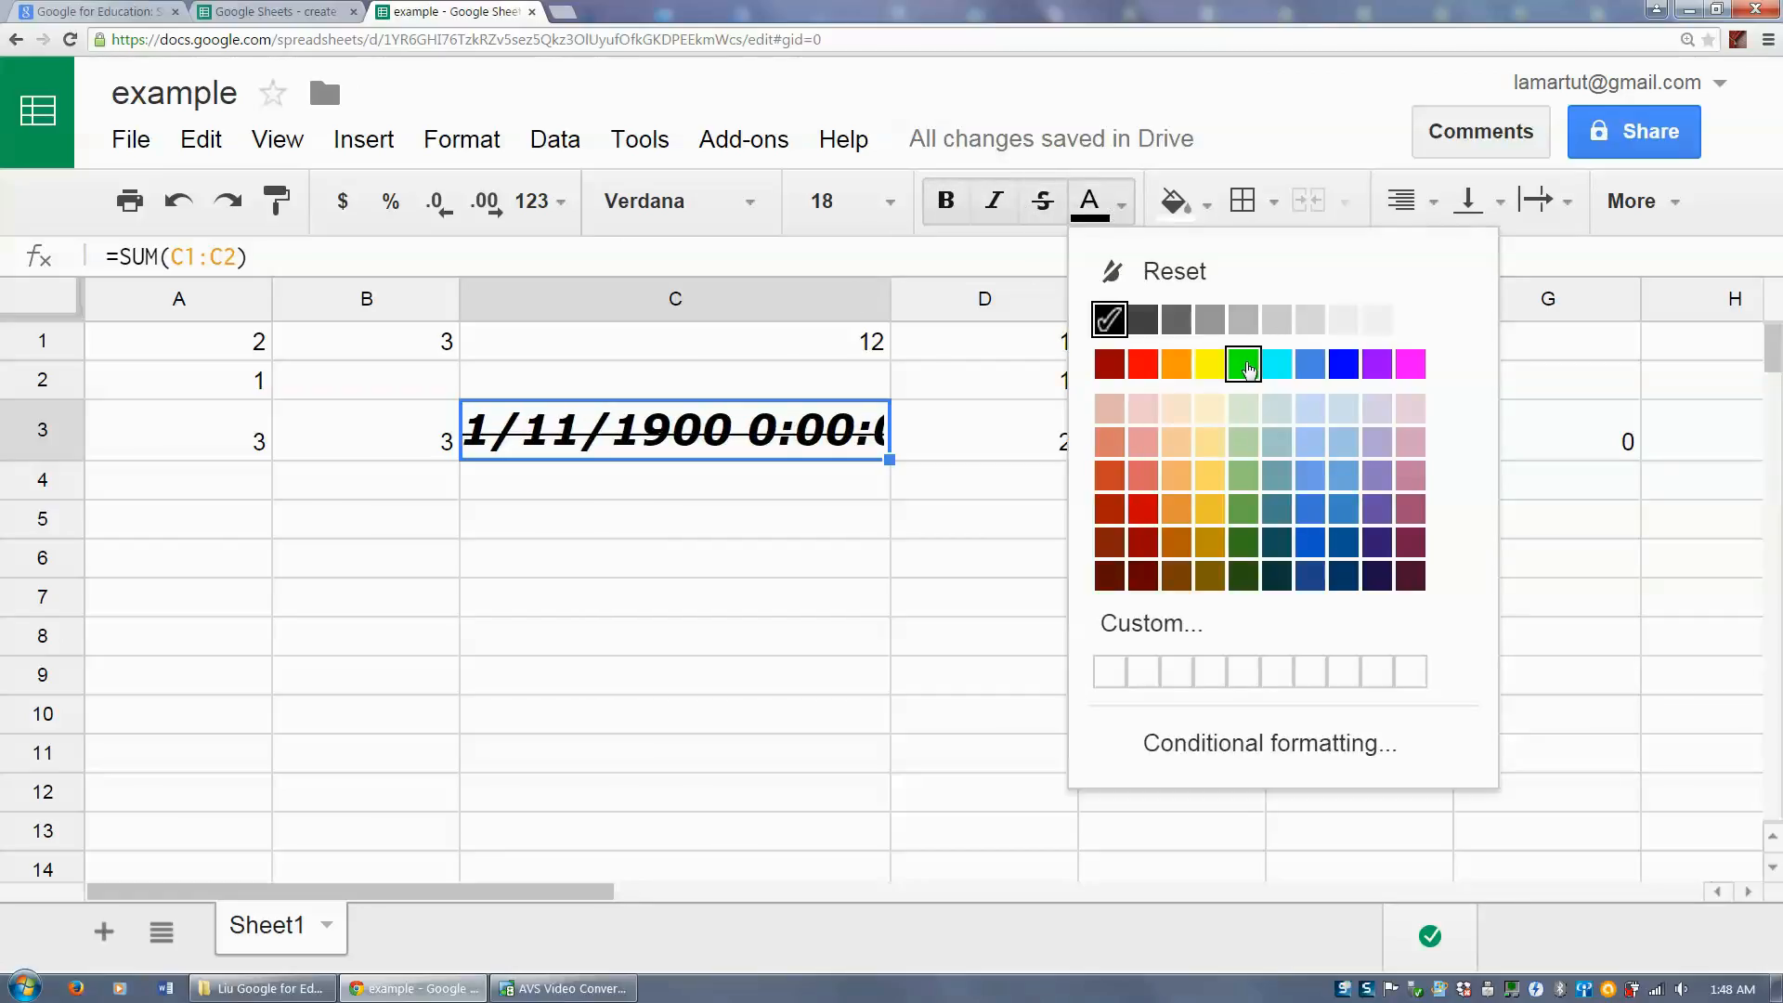
left_click(1243, 364)
left_click(1133, 212)
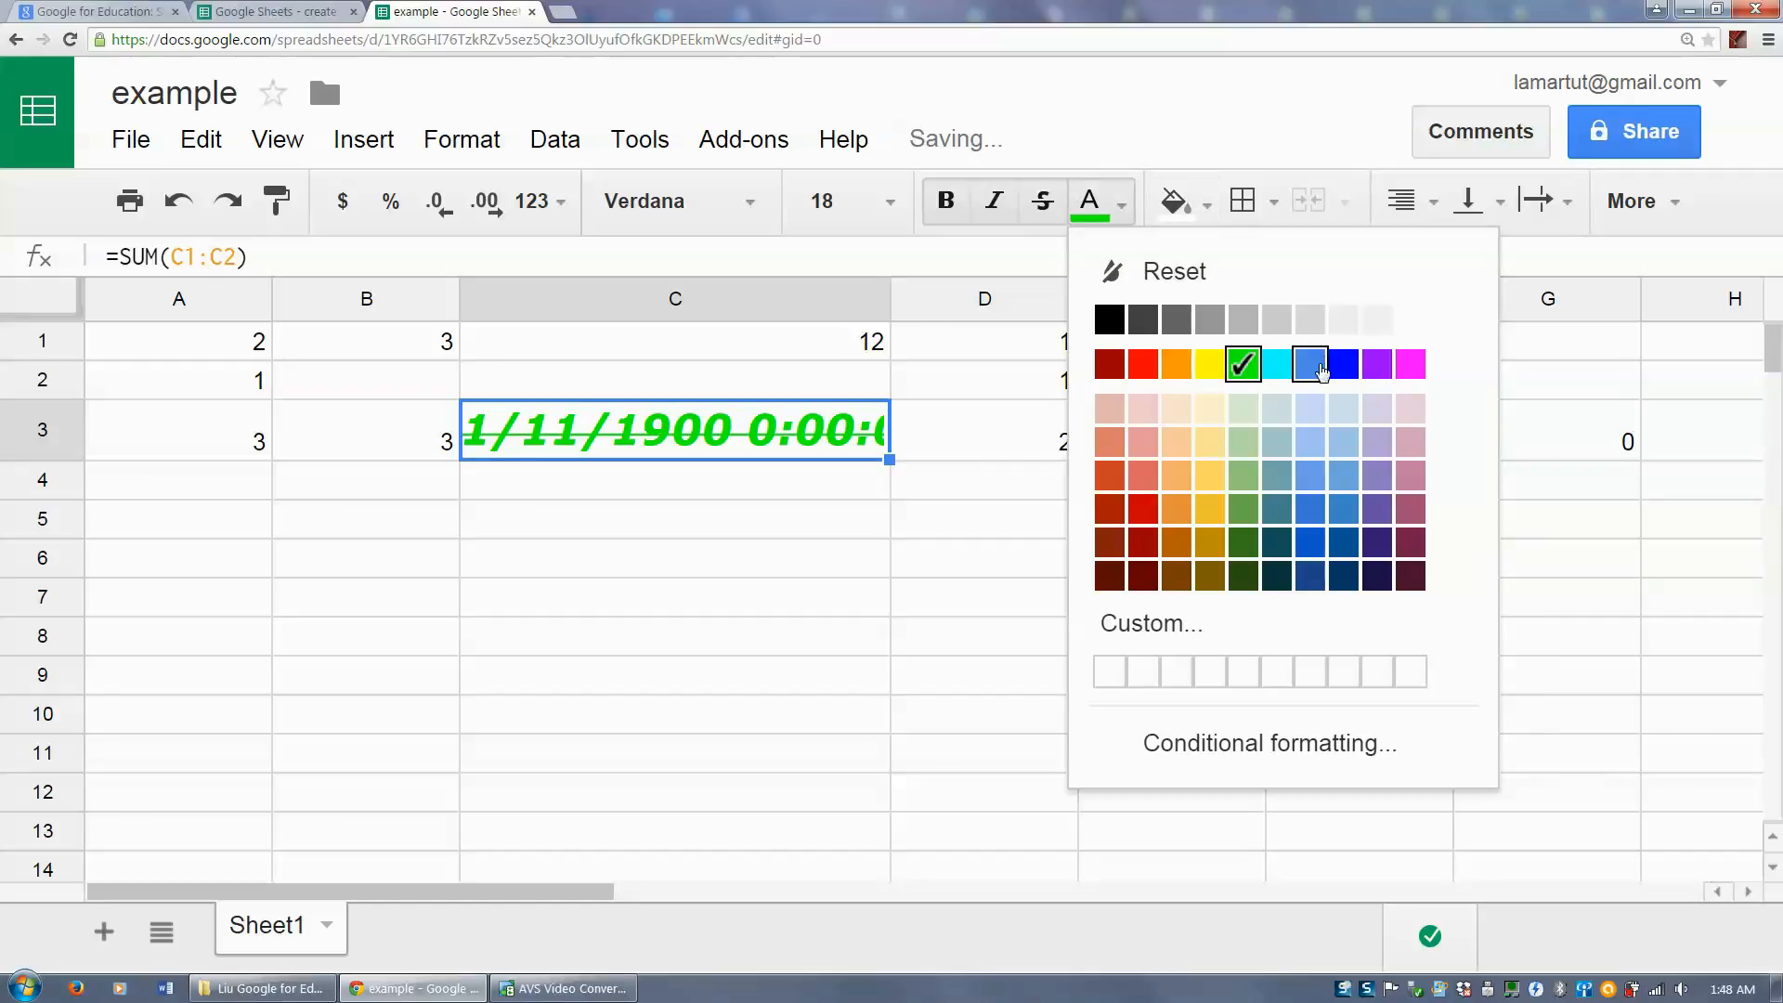
left_click(1317, 364)
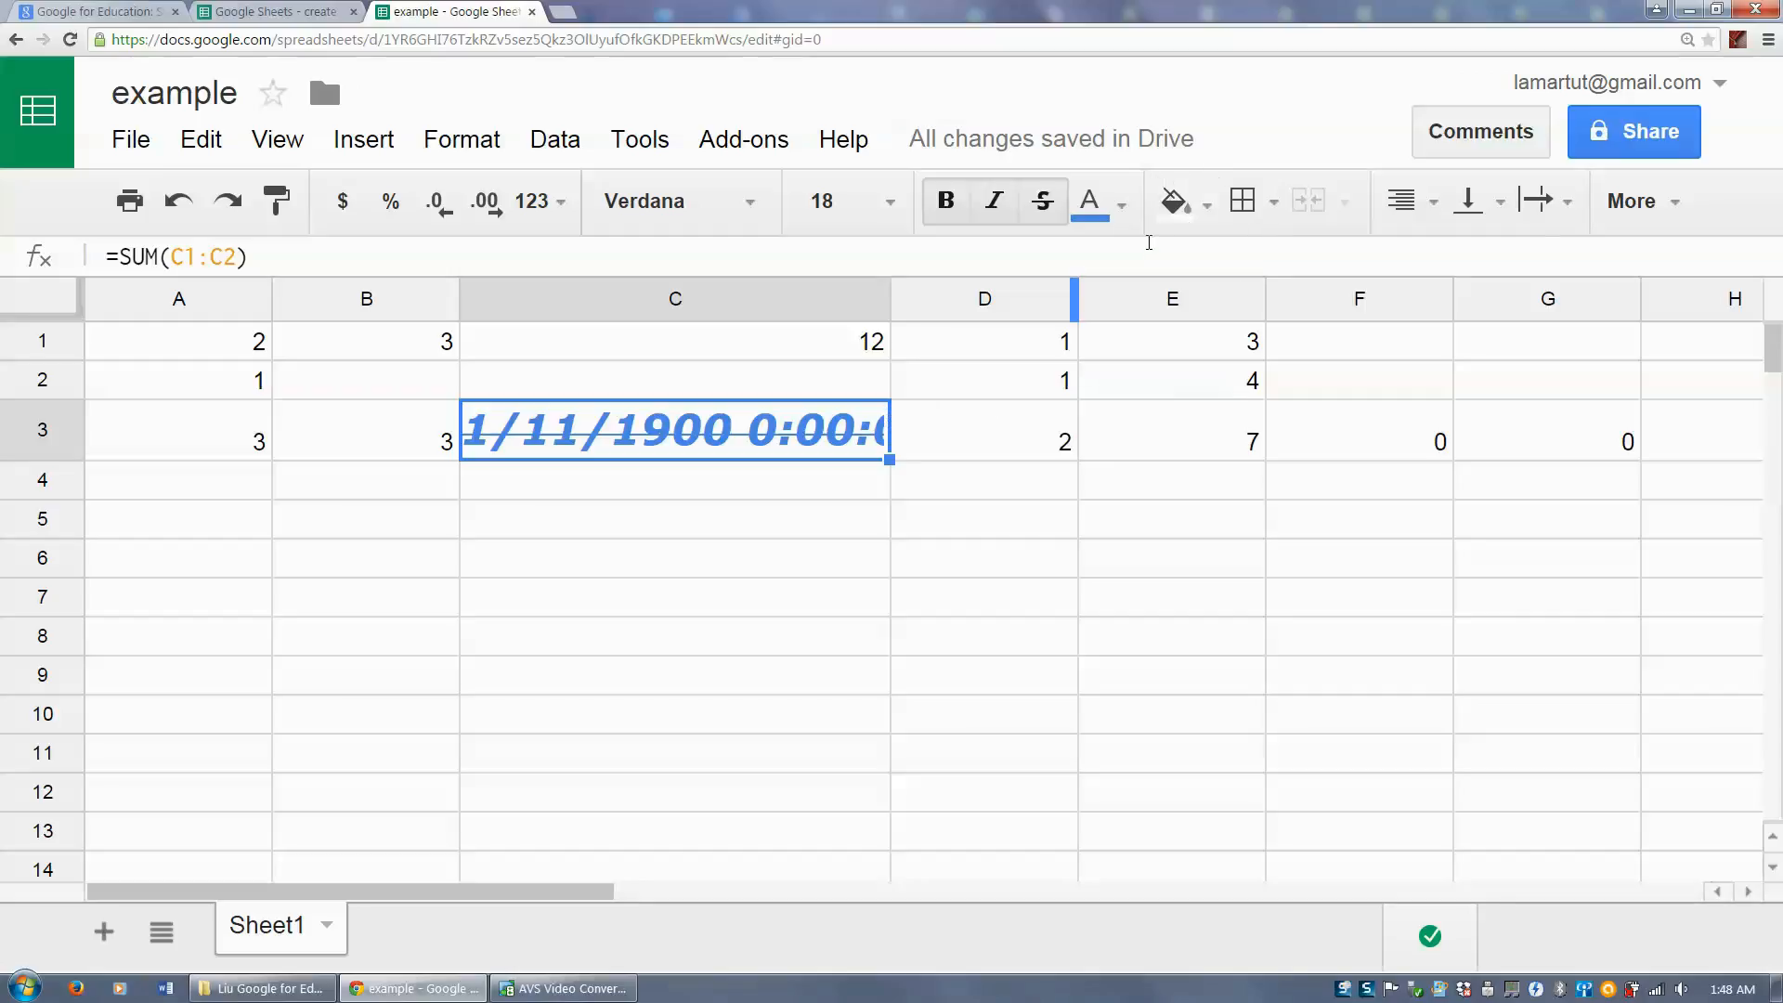
Step: Try red and a darker red as the fill of cell C3, and set it to the darkest brownish red
left_click(1172, 214)
left_click(1226, 364)
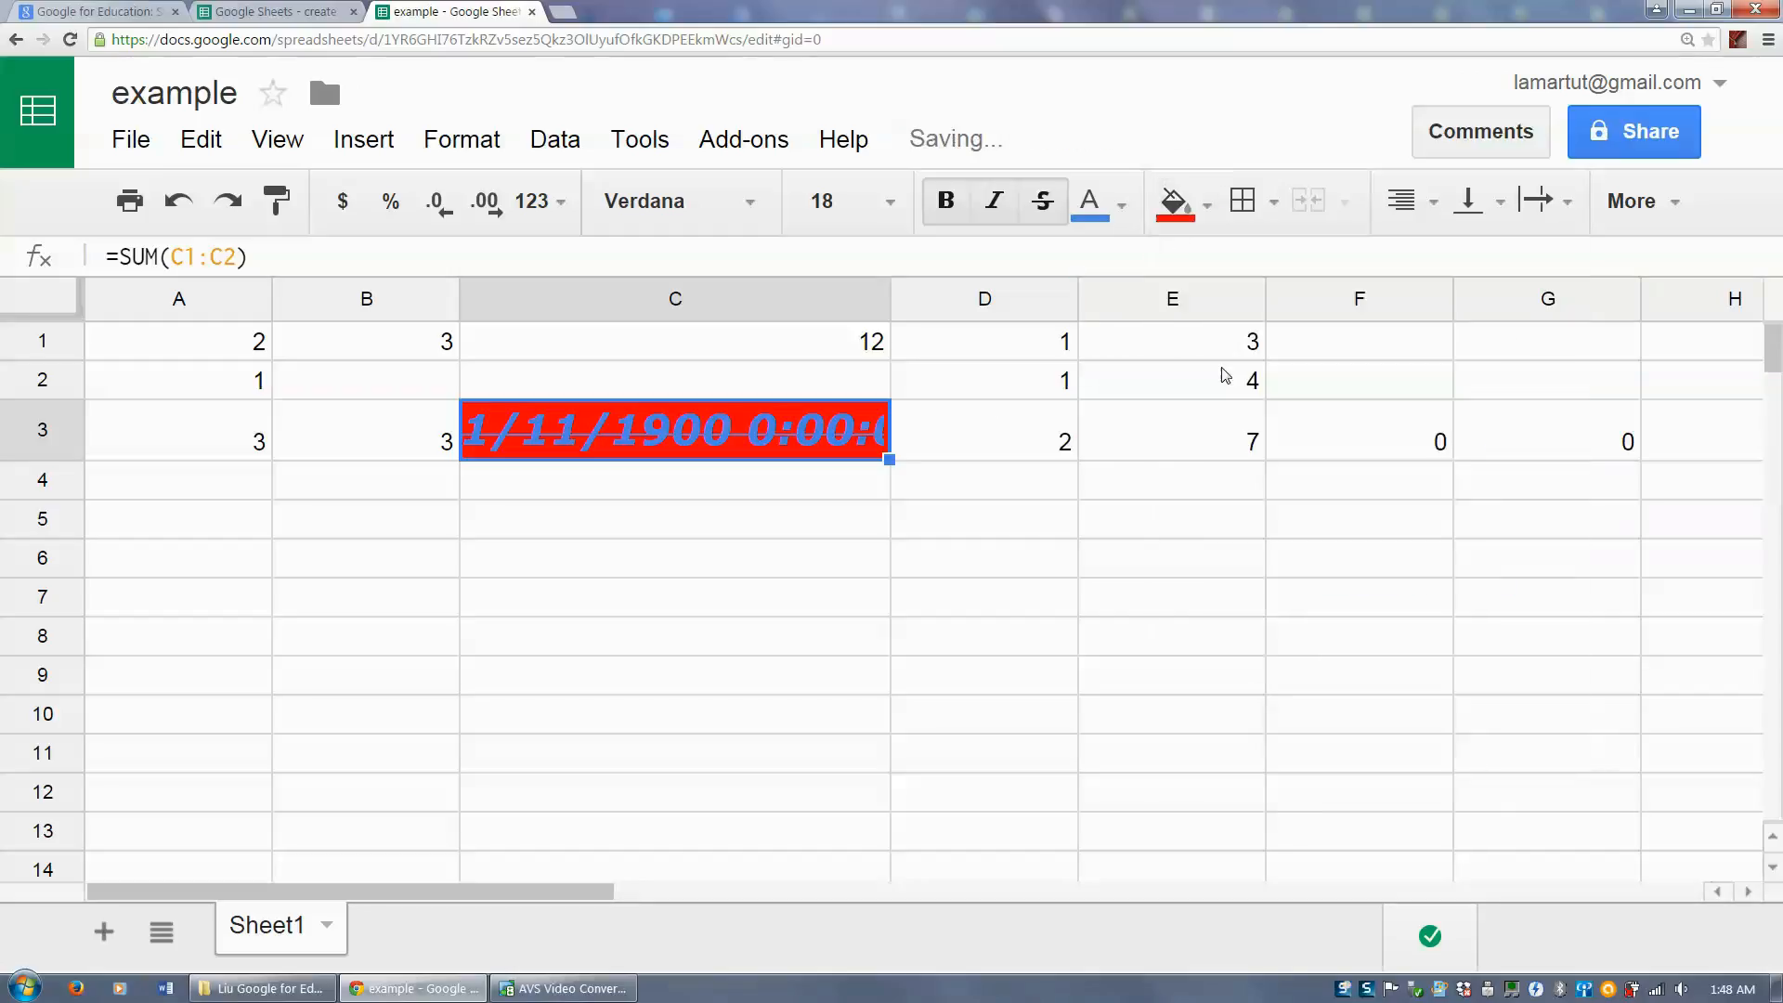
left_click(1175, 202)
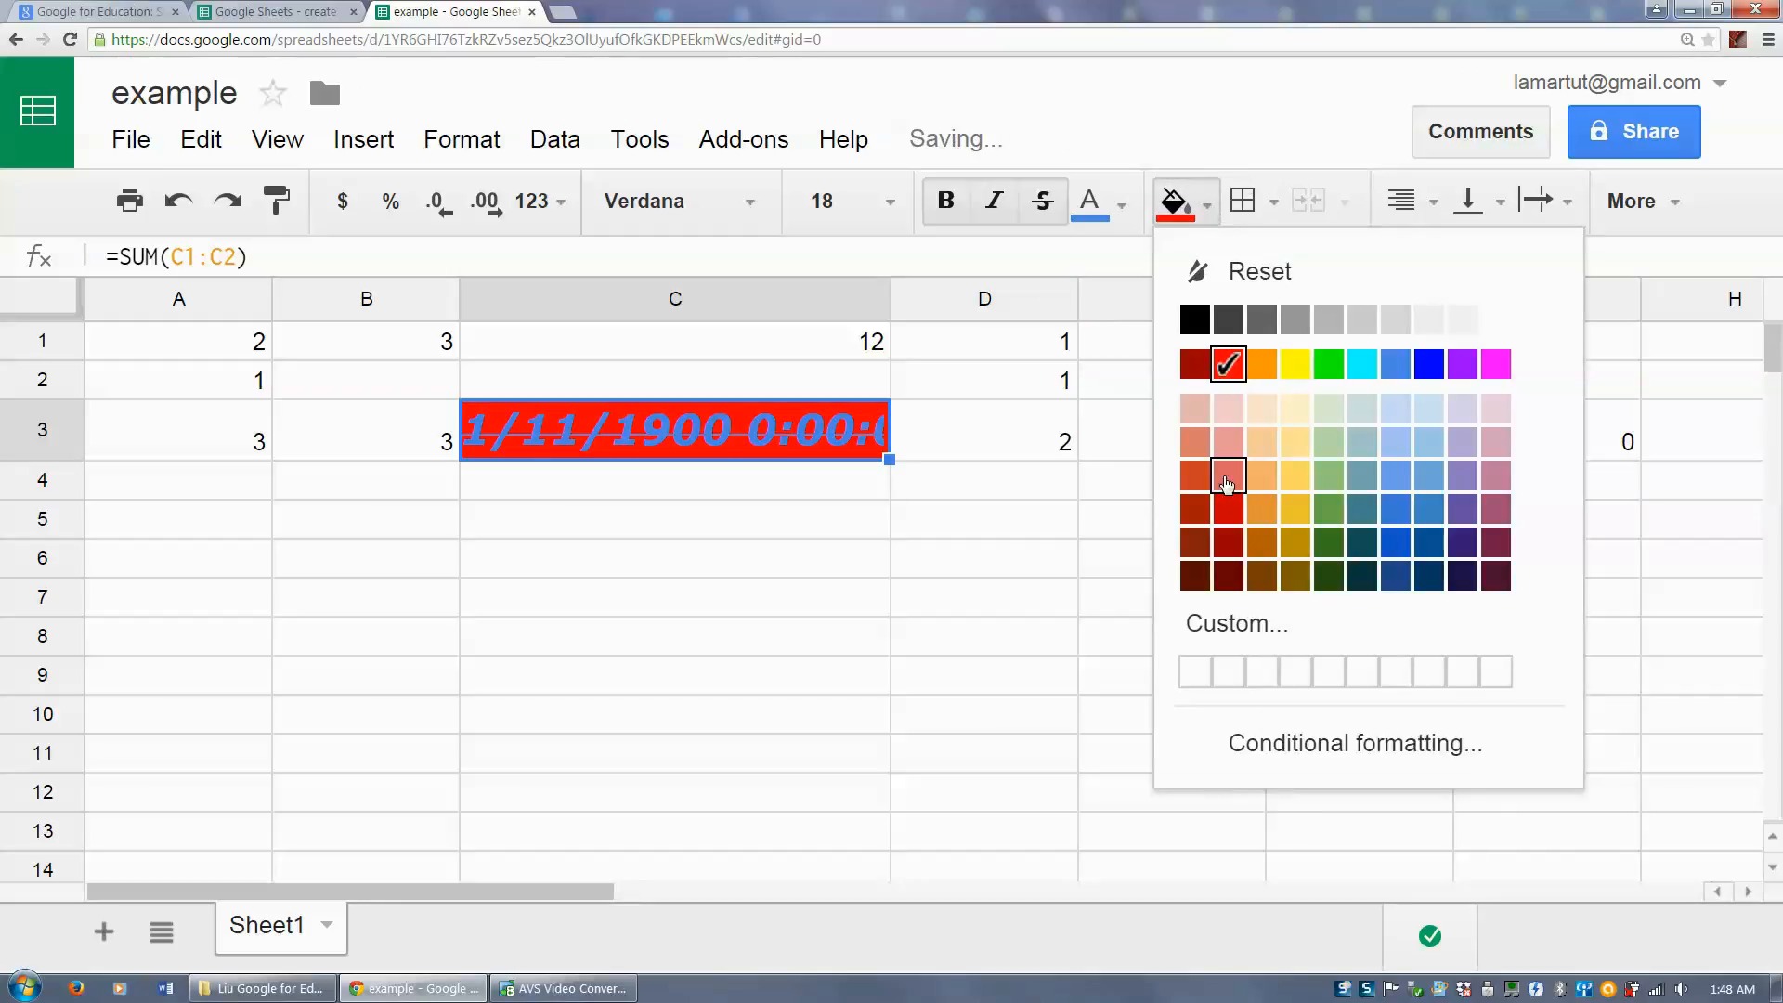
left_click(1199, 508)
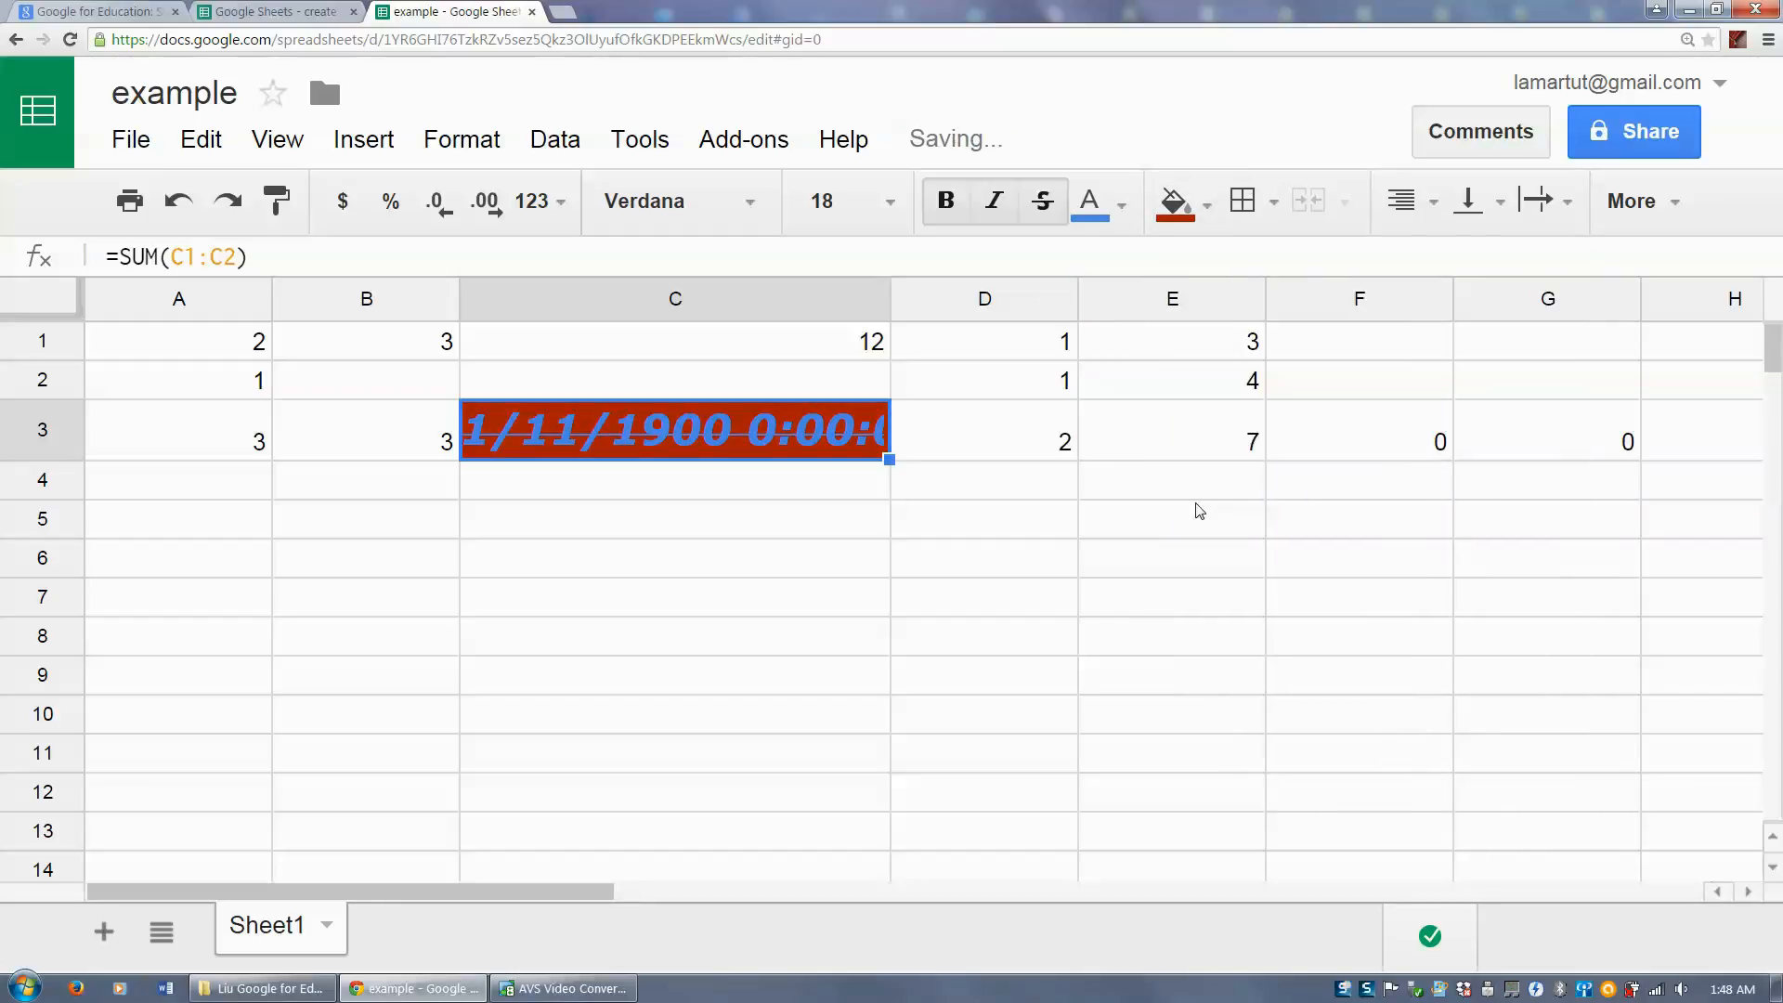
left_click(1206, 204)
left_click(1197, 570)
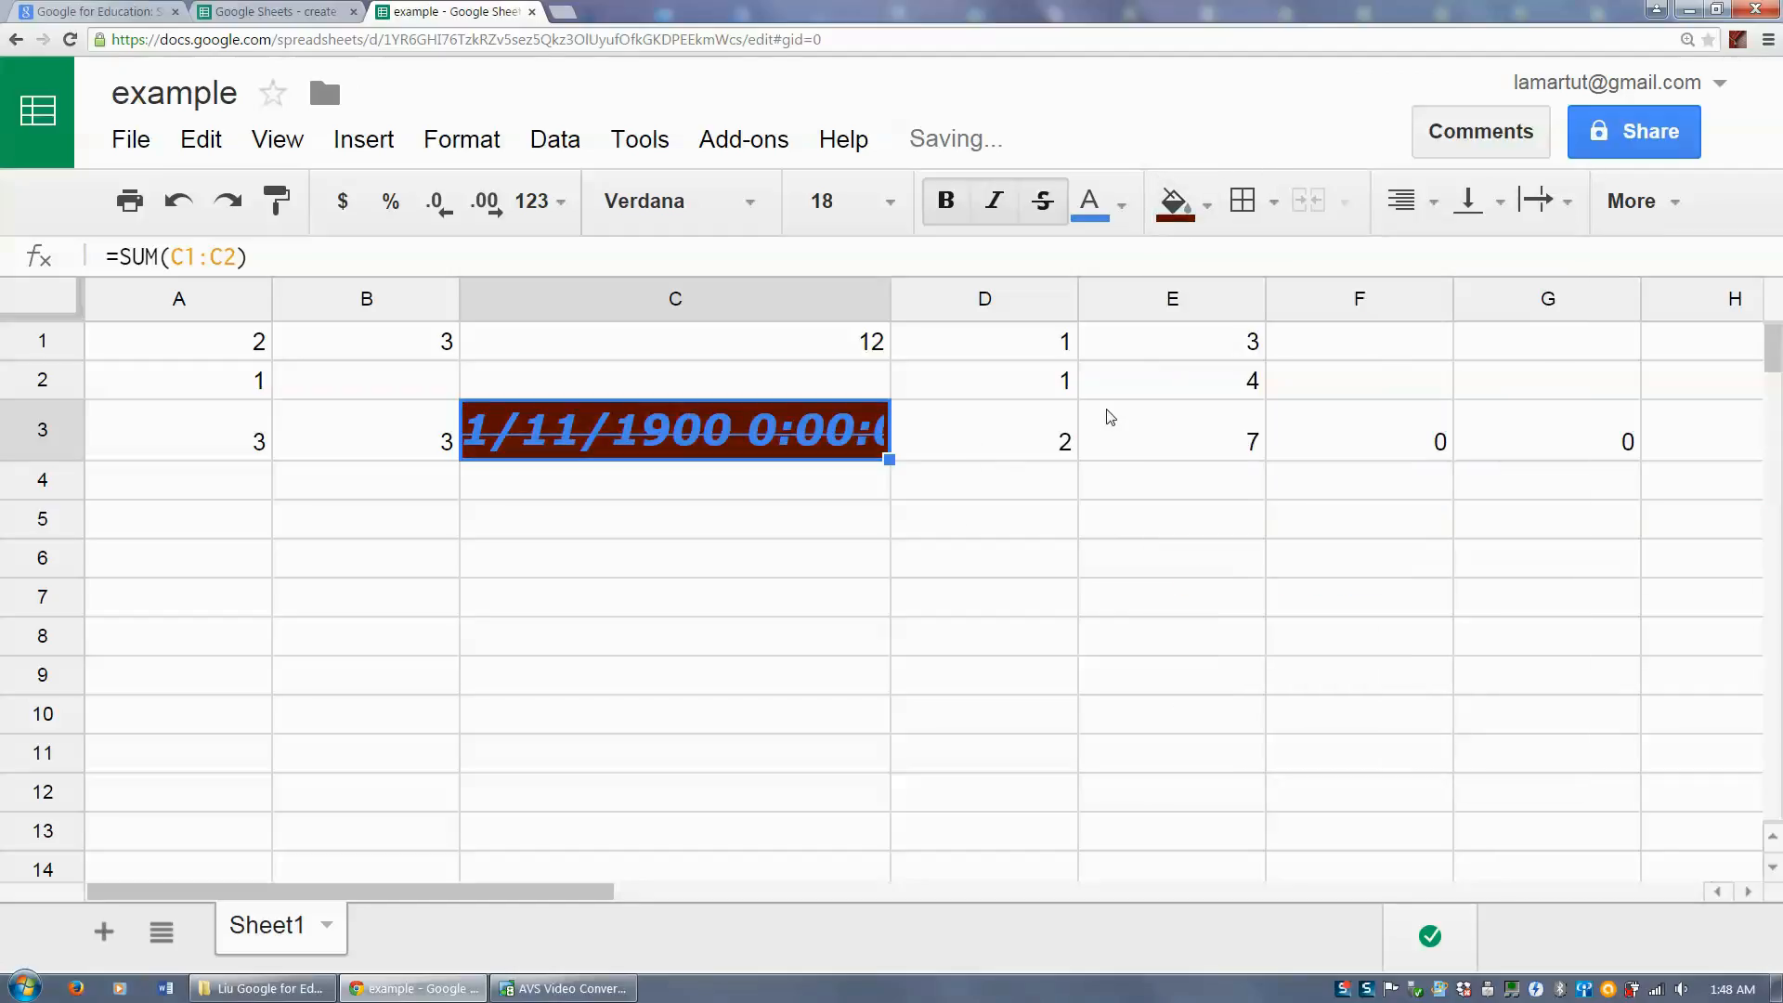
Step: Put borders on all sides of cells C3 and D3
left_click(1263, 206)
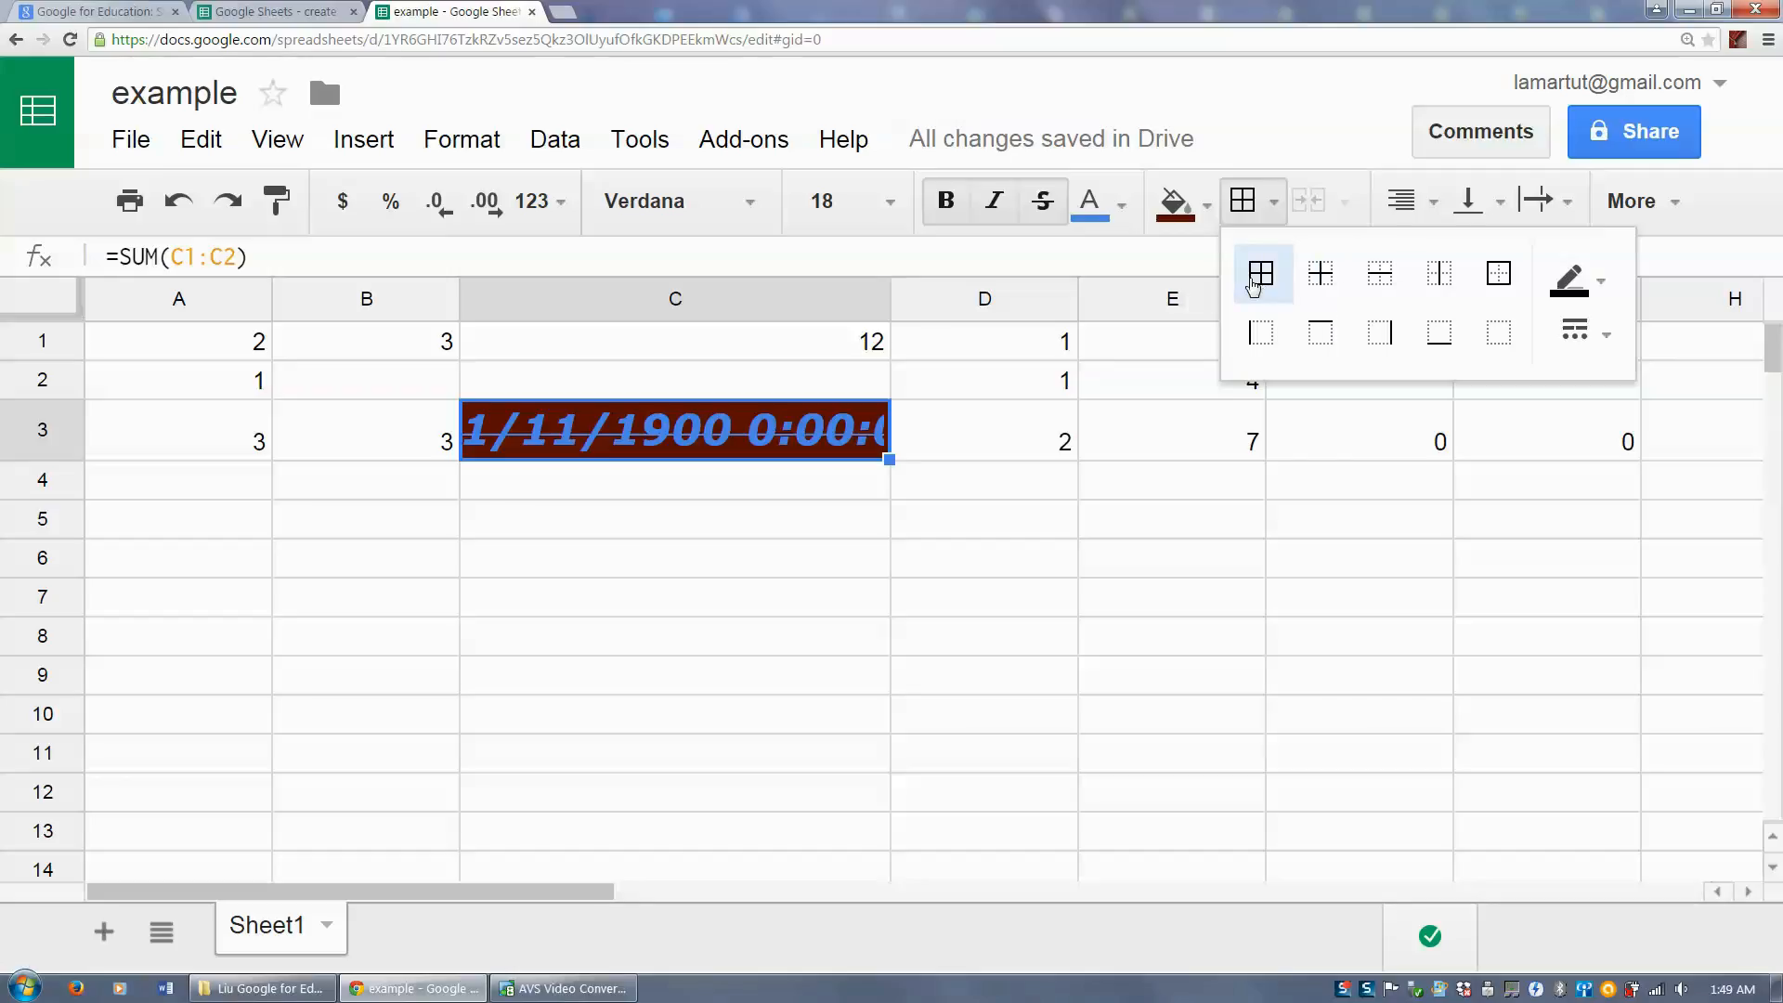
left_click(1254, 279)
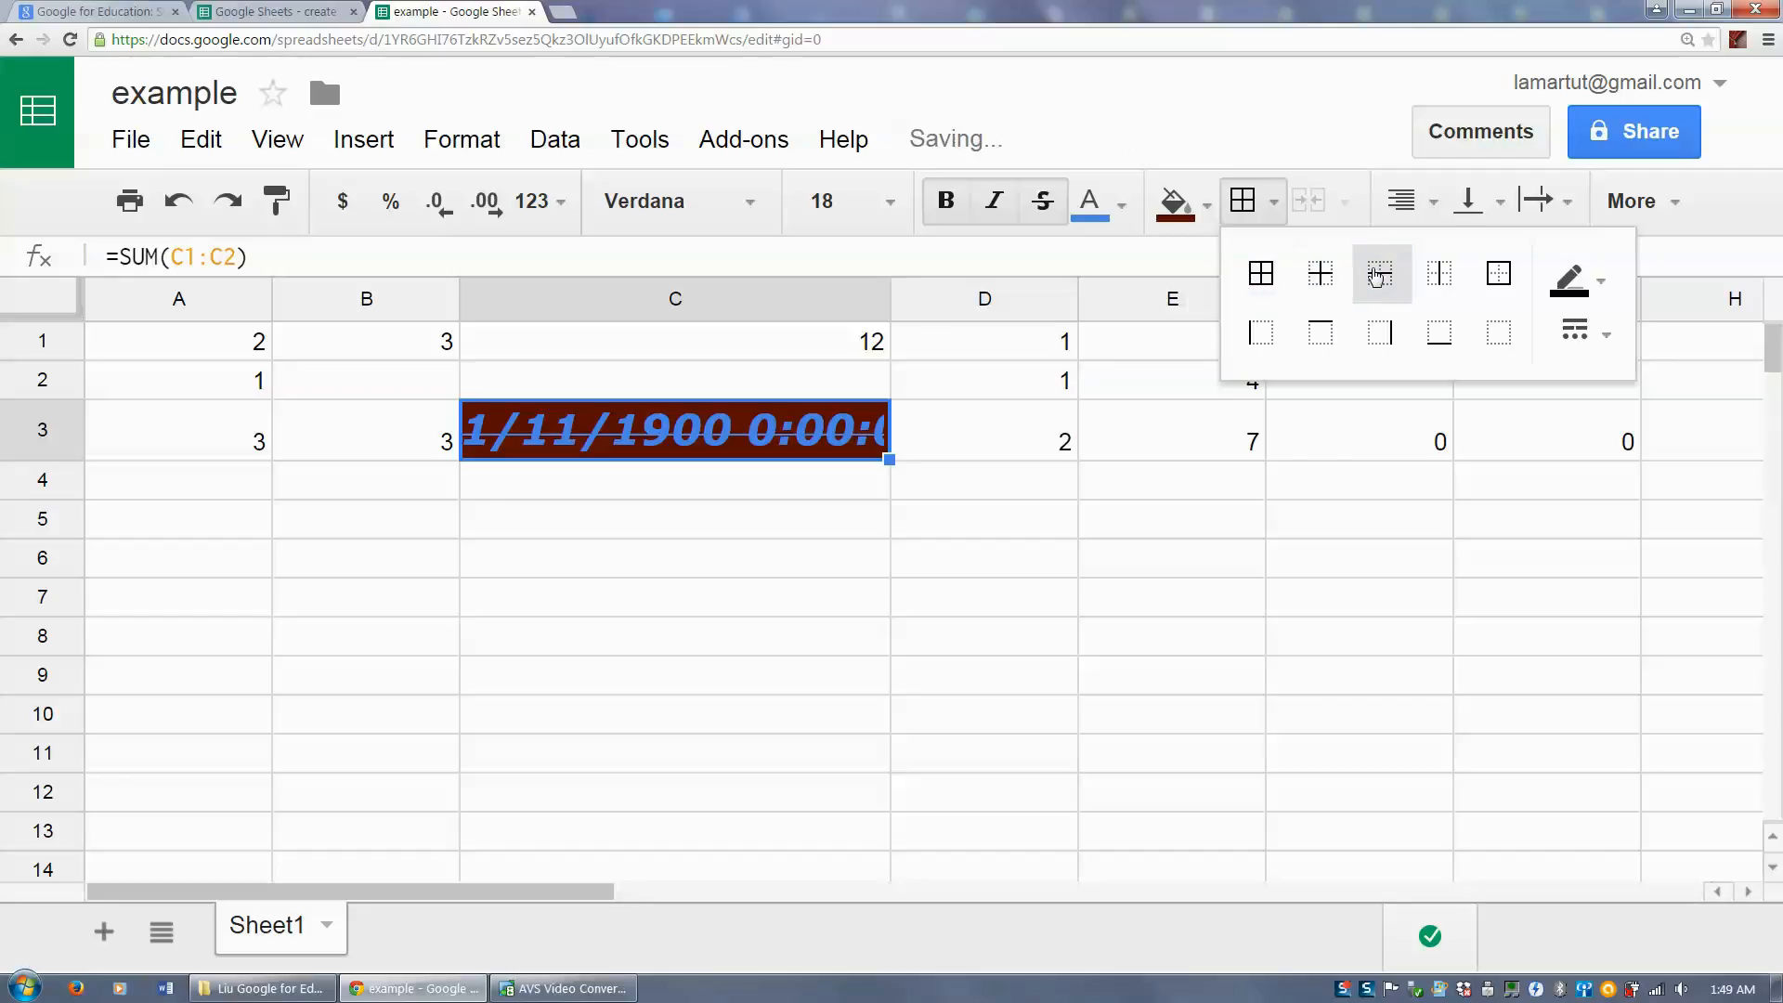
left_click(946, 455)
left_click(1278, 219)
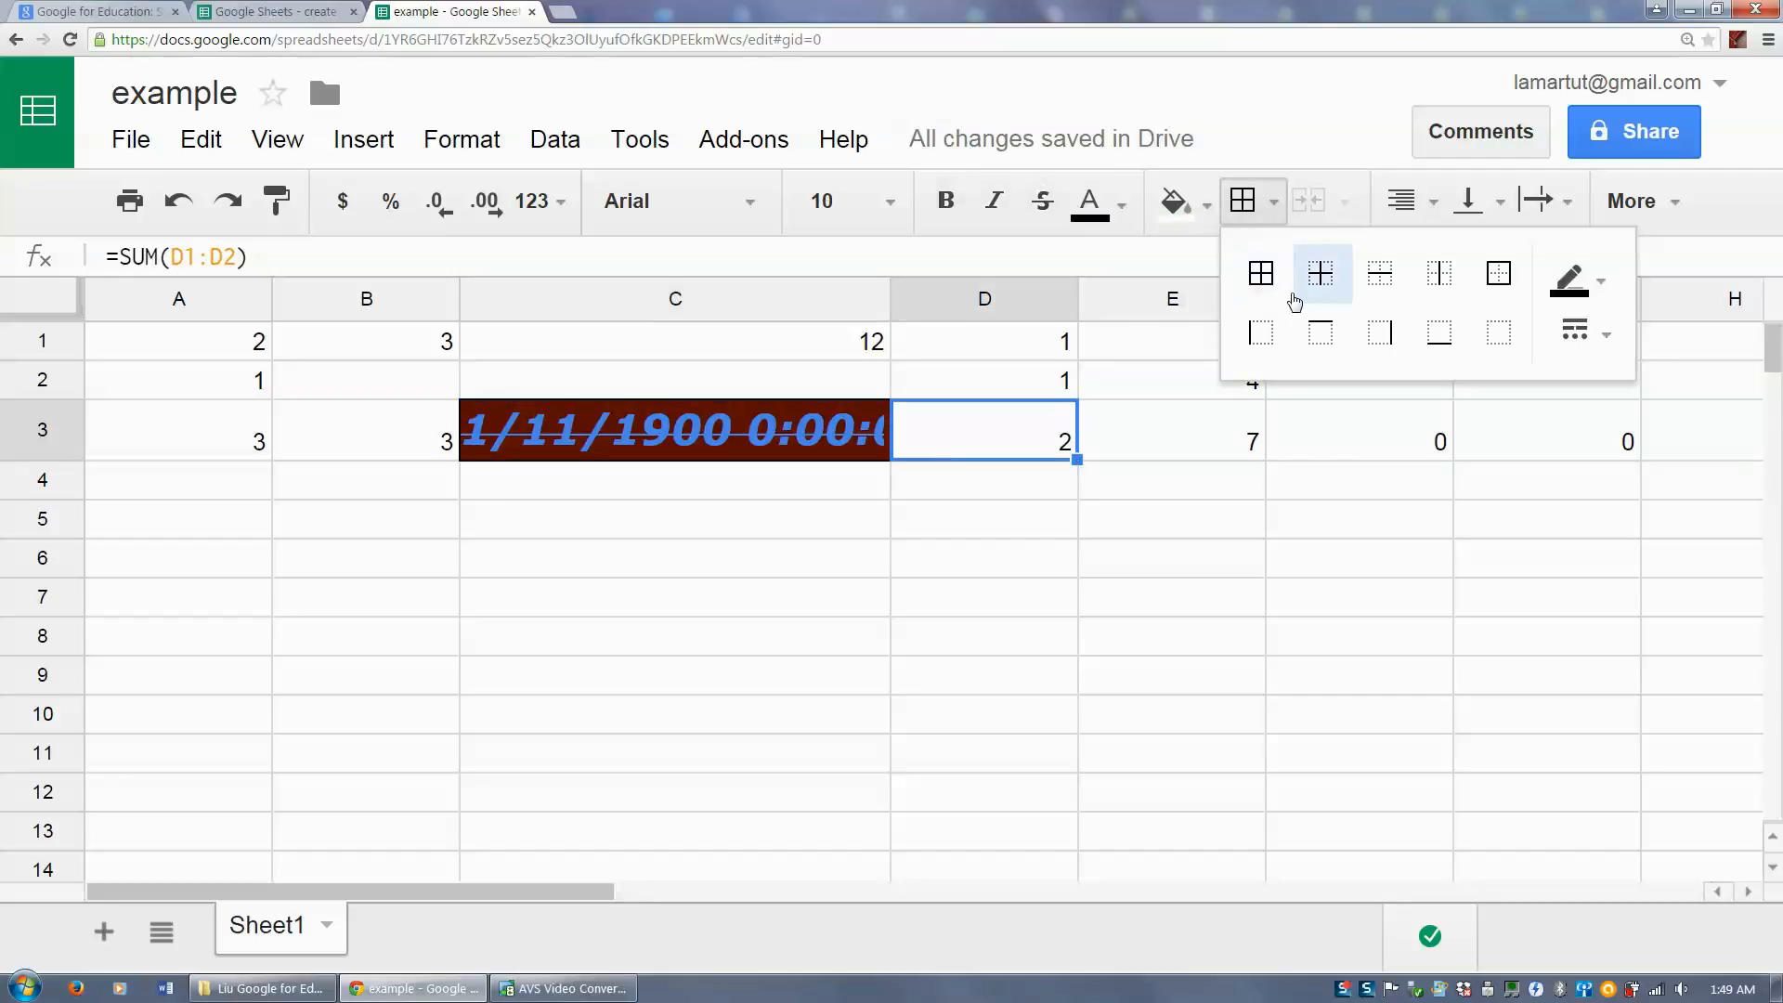
left_click(1261, 275)
left_click(1198, 483)
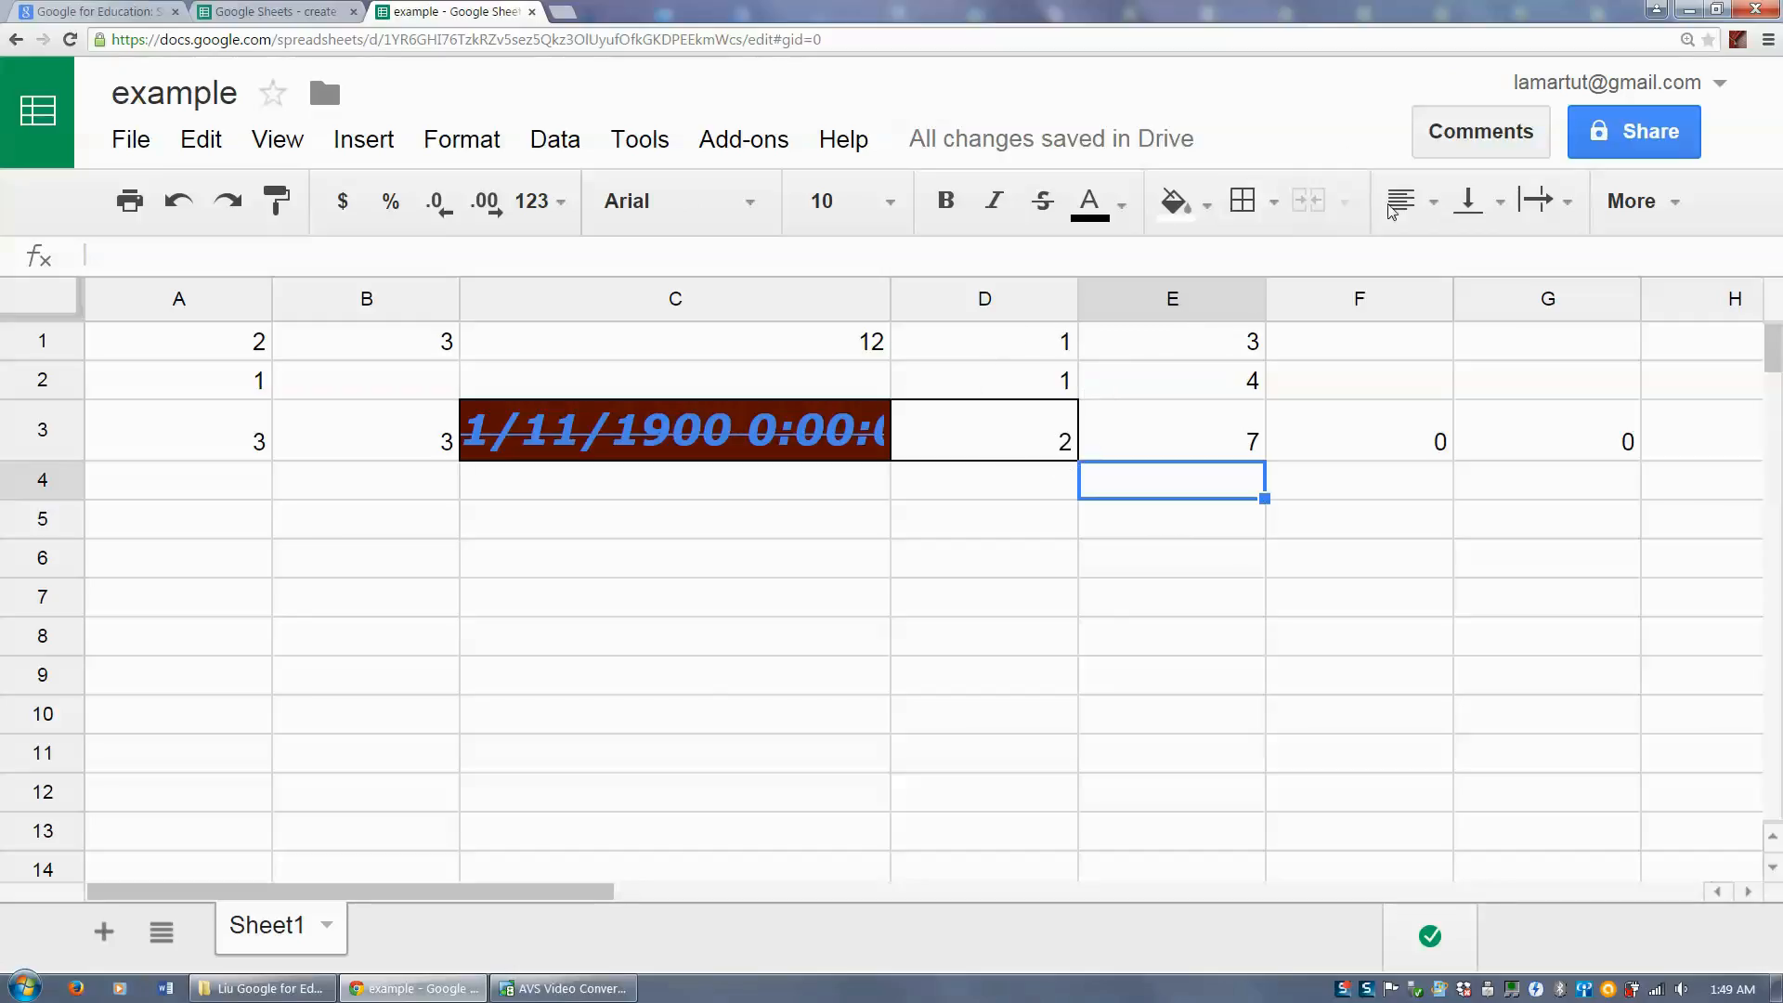
Step: Left-align the empty cell E4, and try left and center alignment on cell D3 before aligning it right
left_click(1416, 219)
left_click(1409, 263)
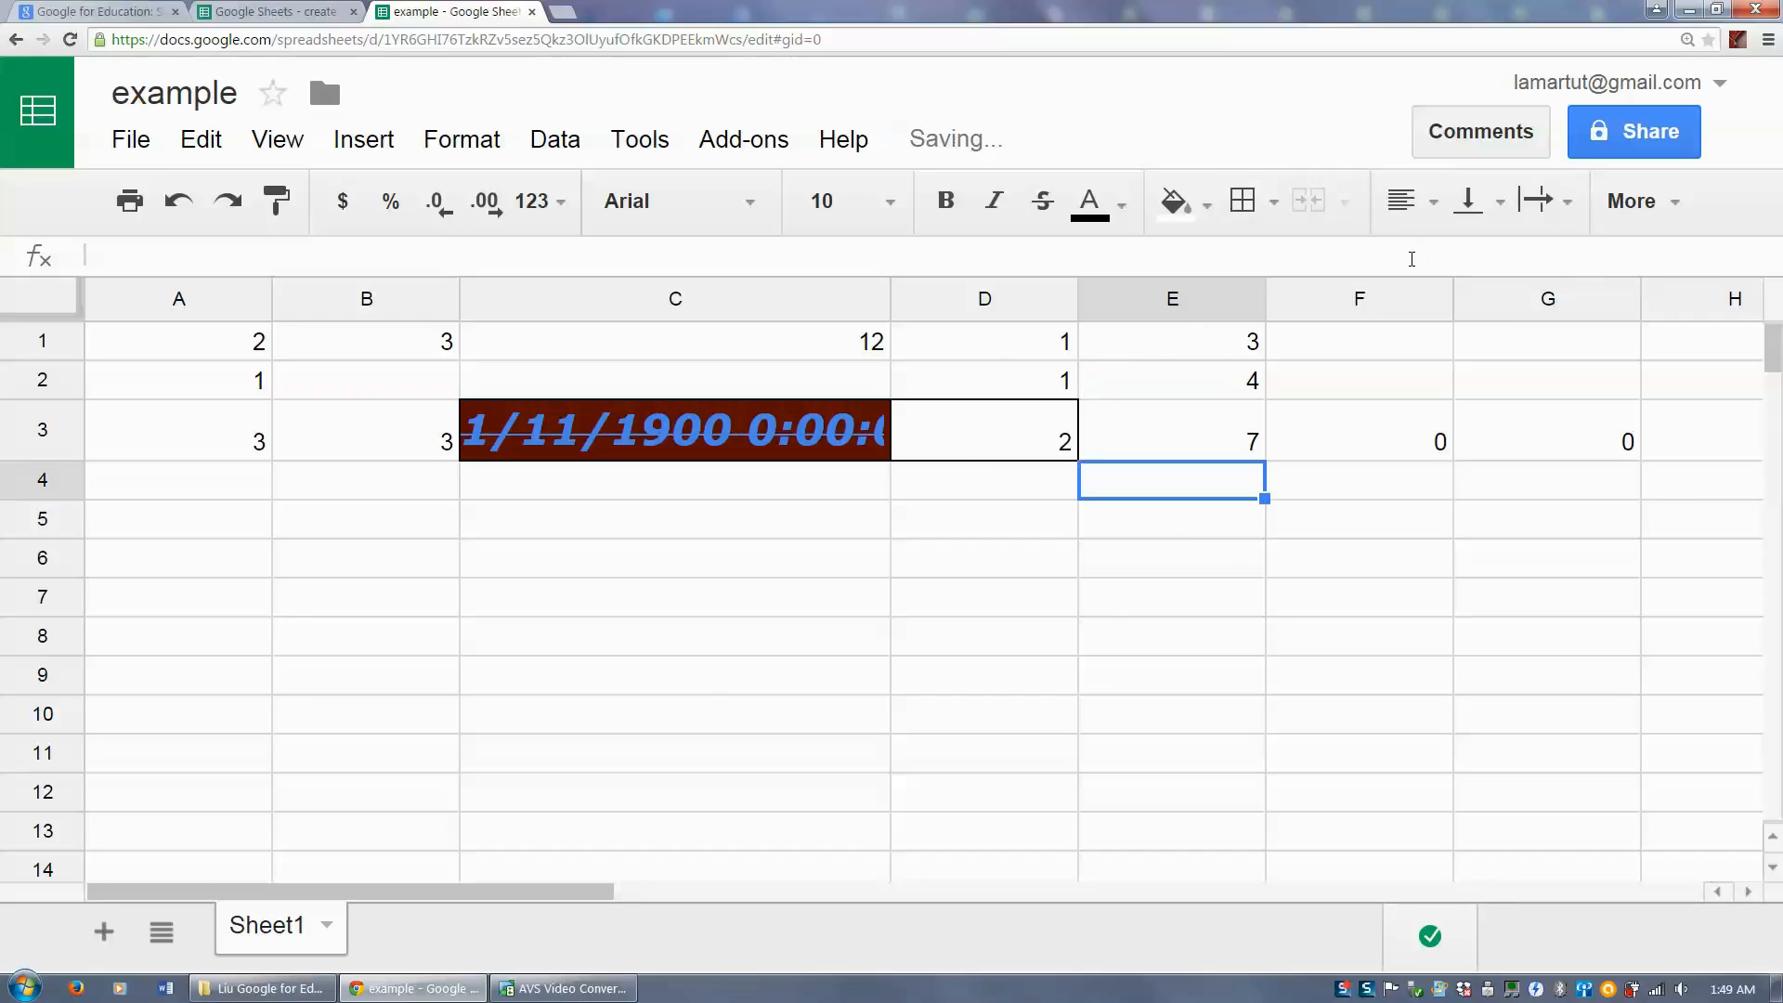
left_click(1052, 395)
left_click(1068, 418)
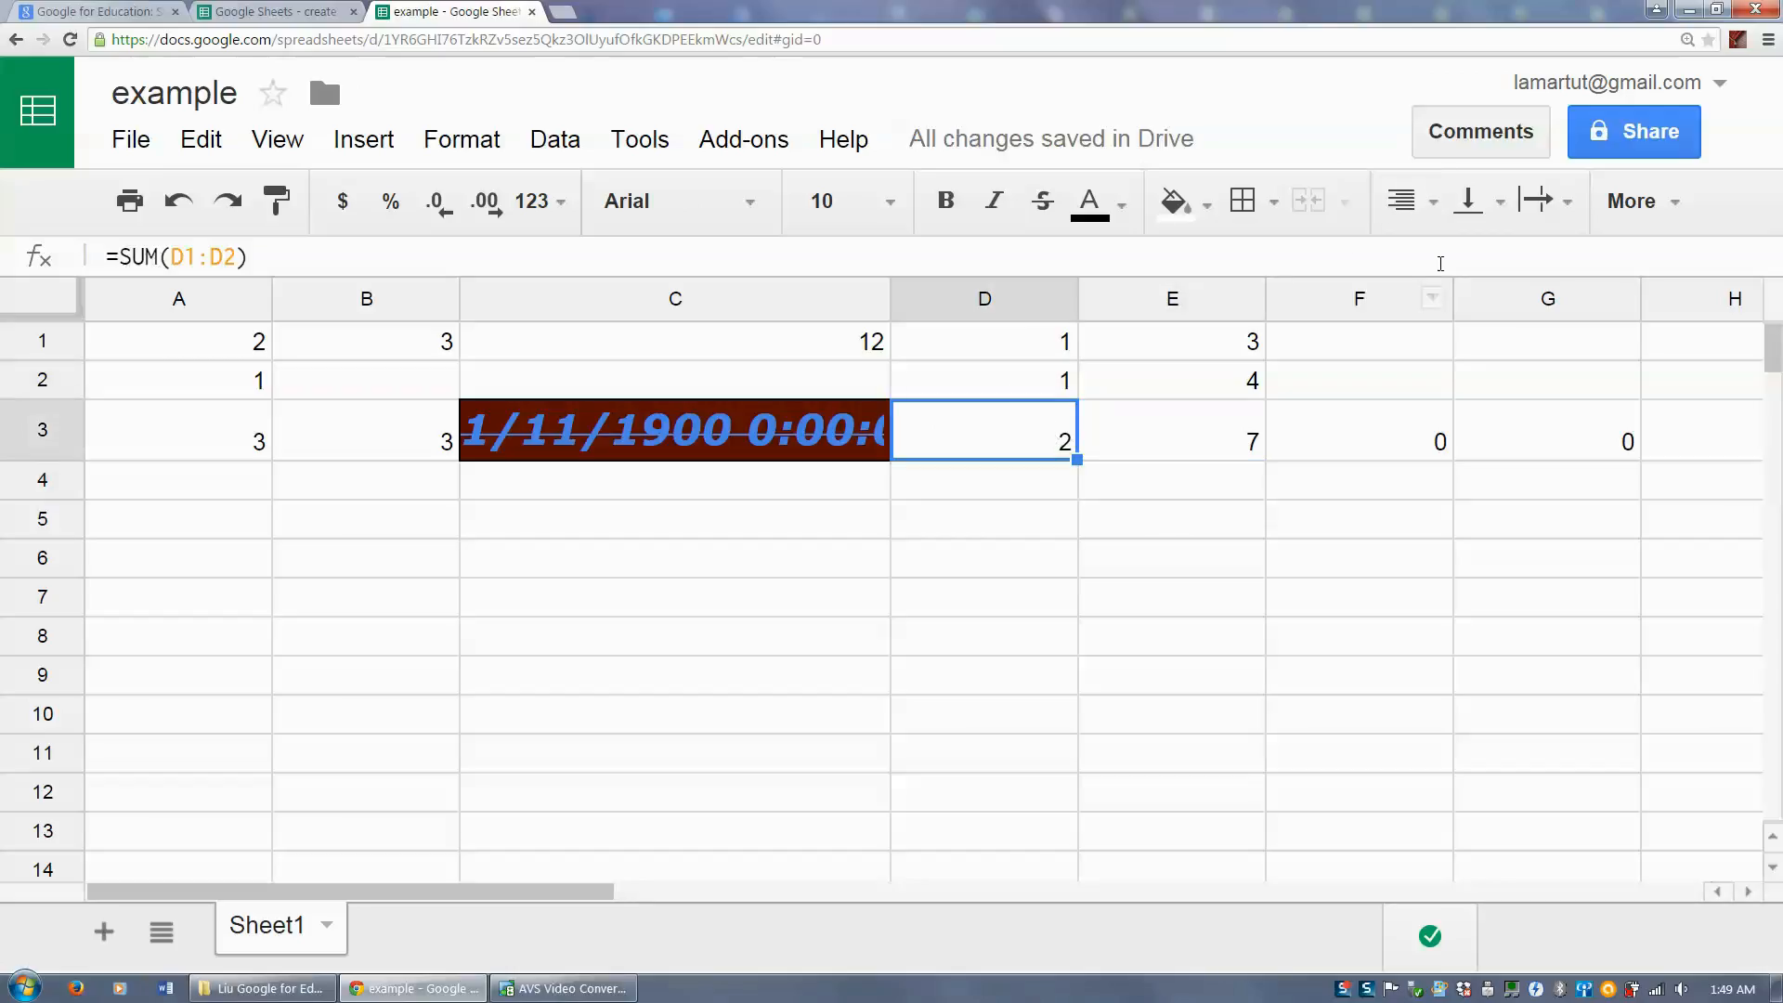
left_click(1416, 200)
left_click(1418, 258)
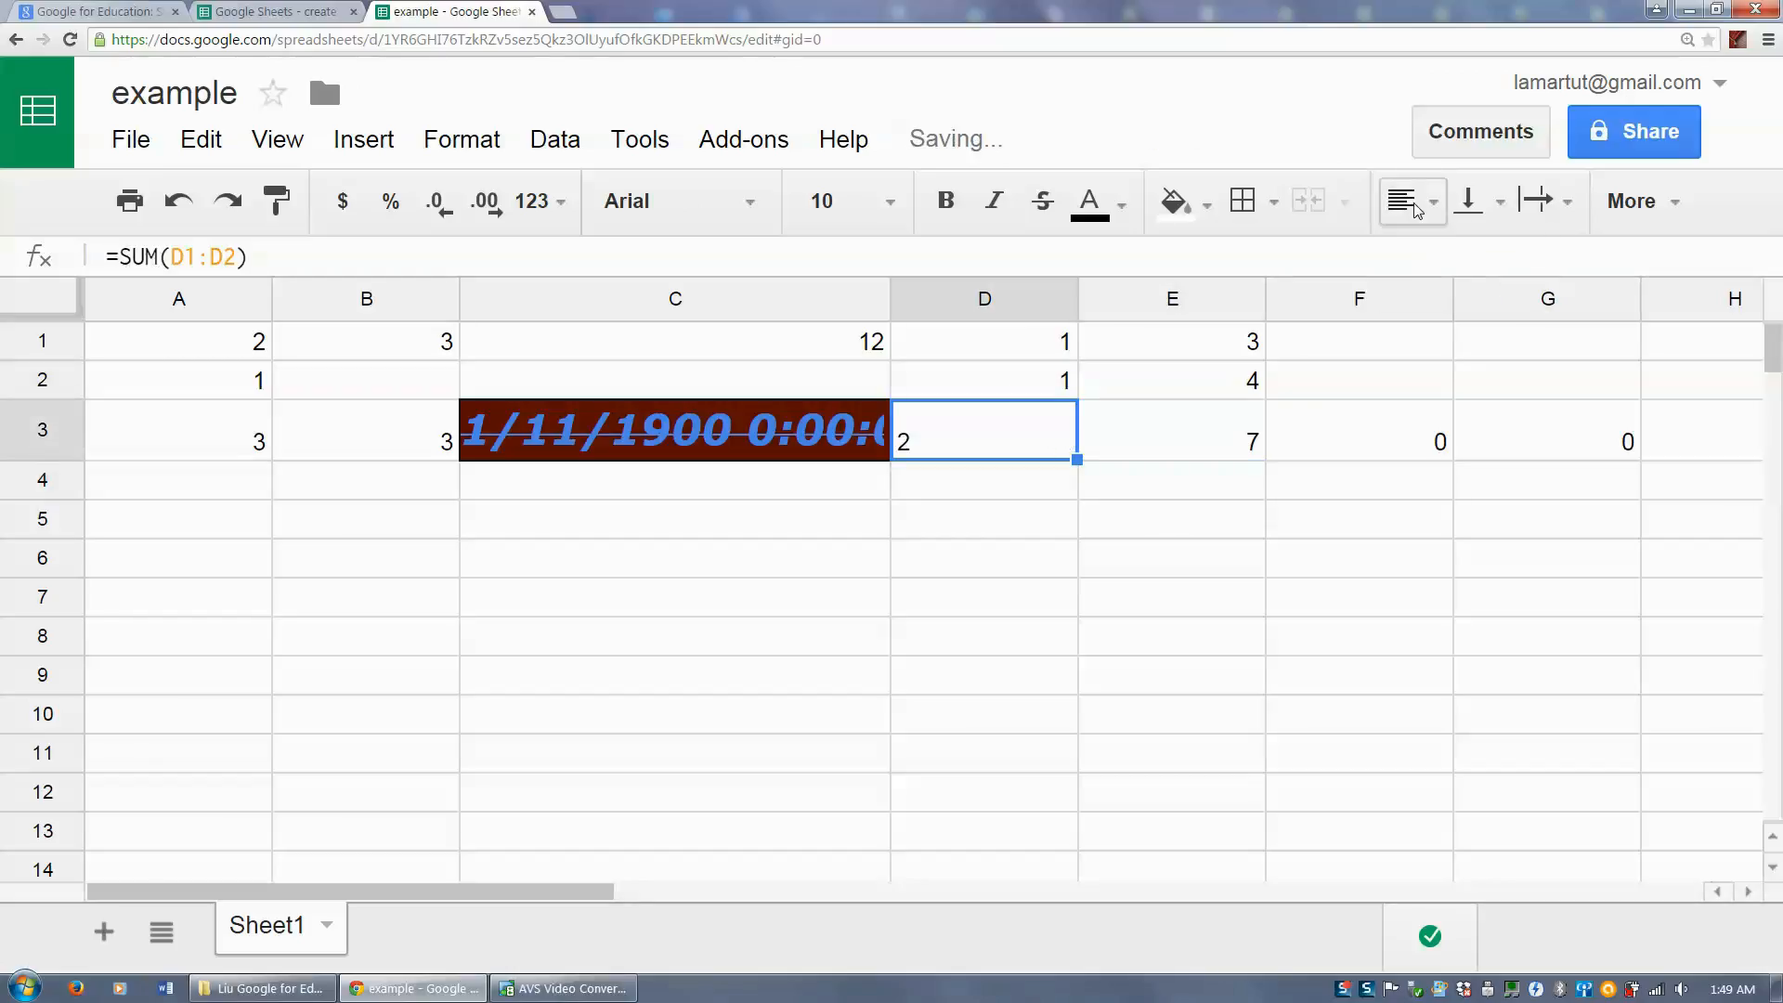
left_click(1417, 213)
left_click(1463, 263)
left_click(1419, 225)
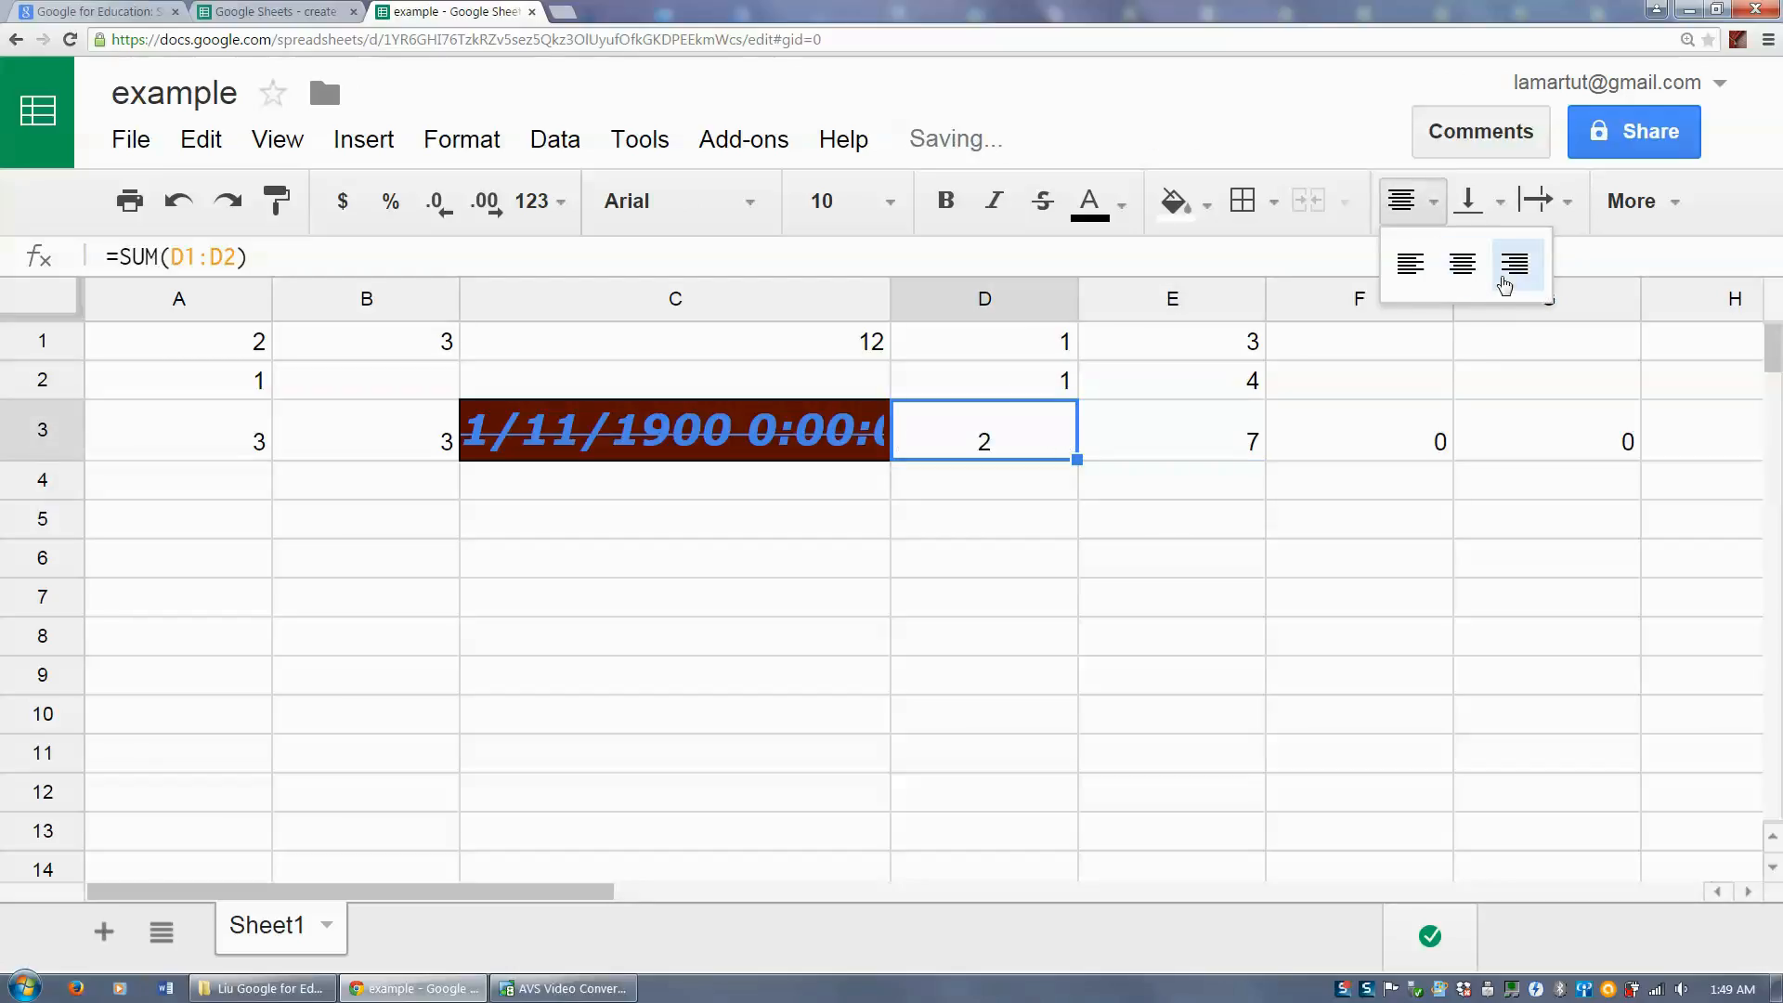
left_click(1514, 263)
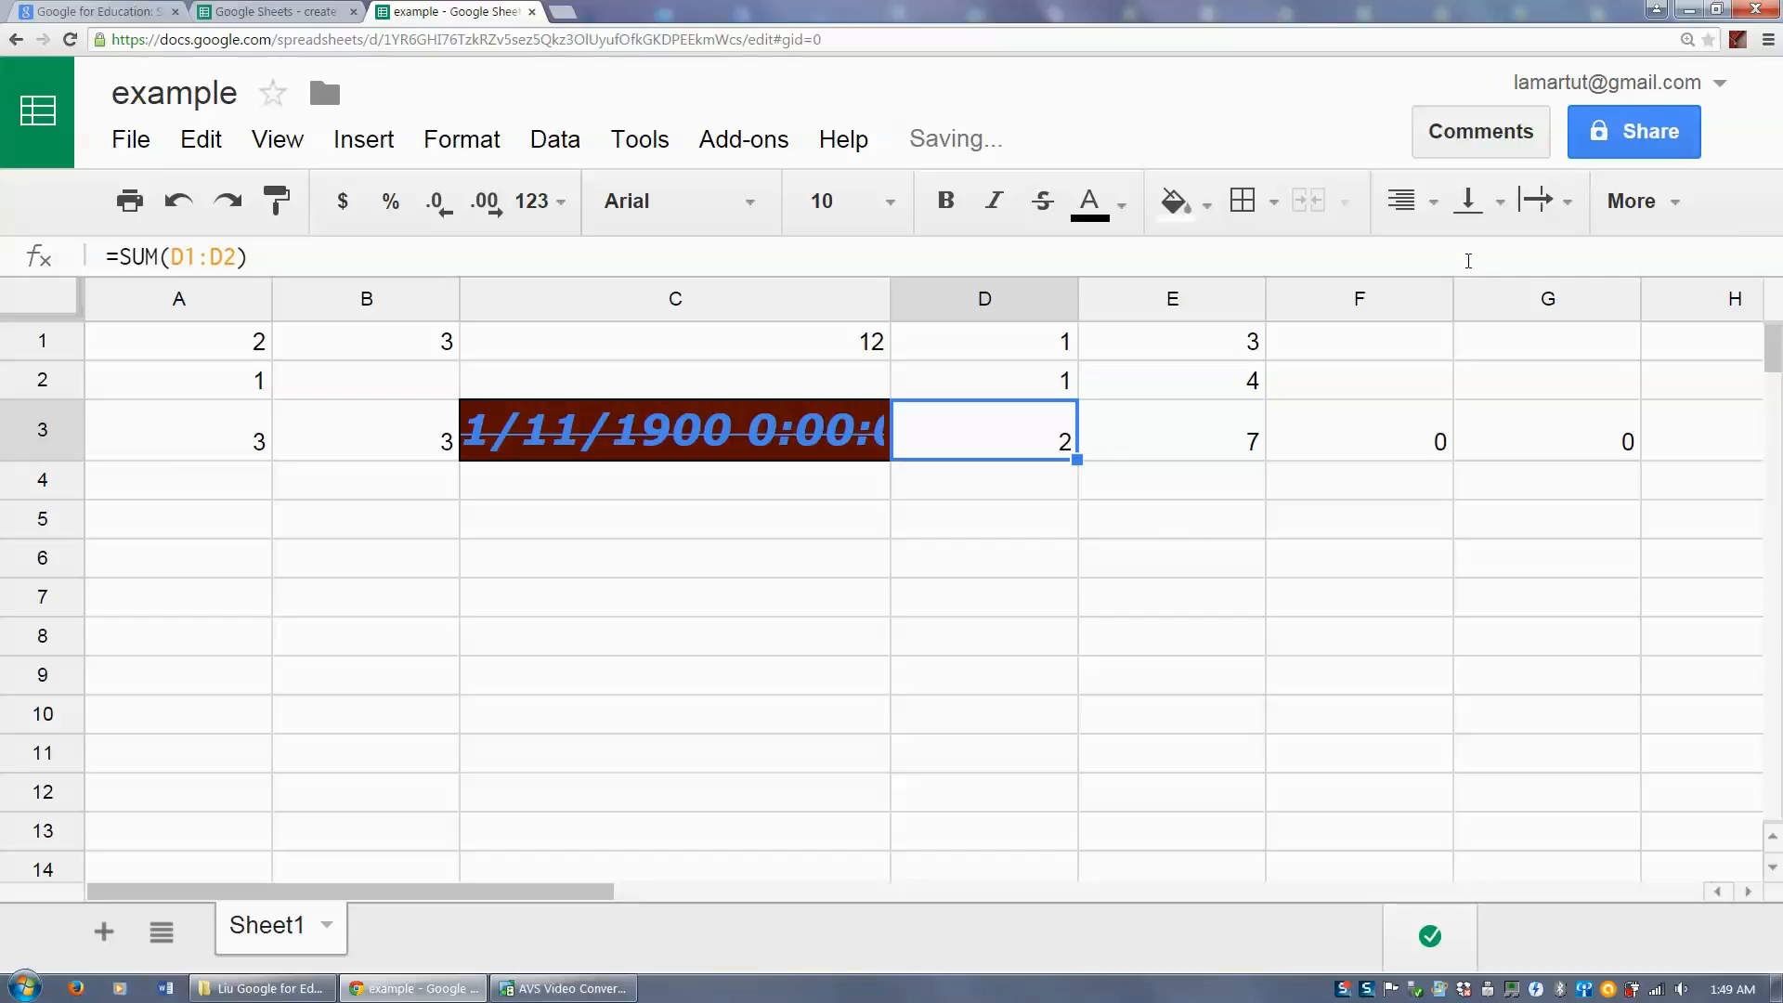
Step: Align cell D3 vertically to the middle and set its text wrapping to wrap
left_click(1475, 202)
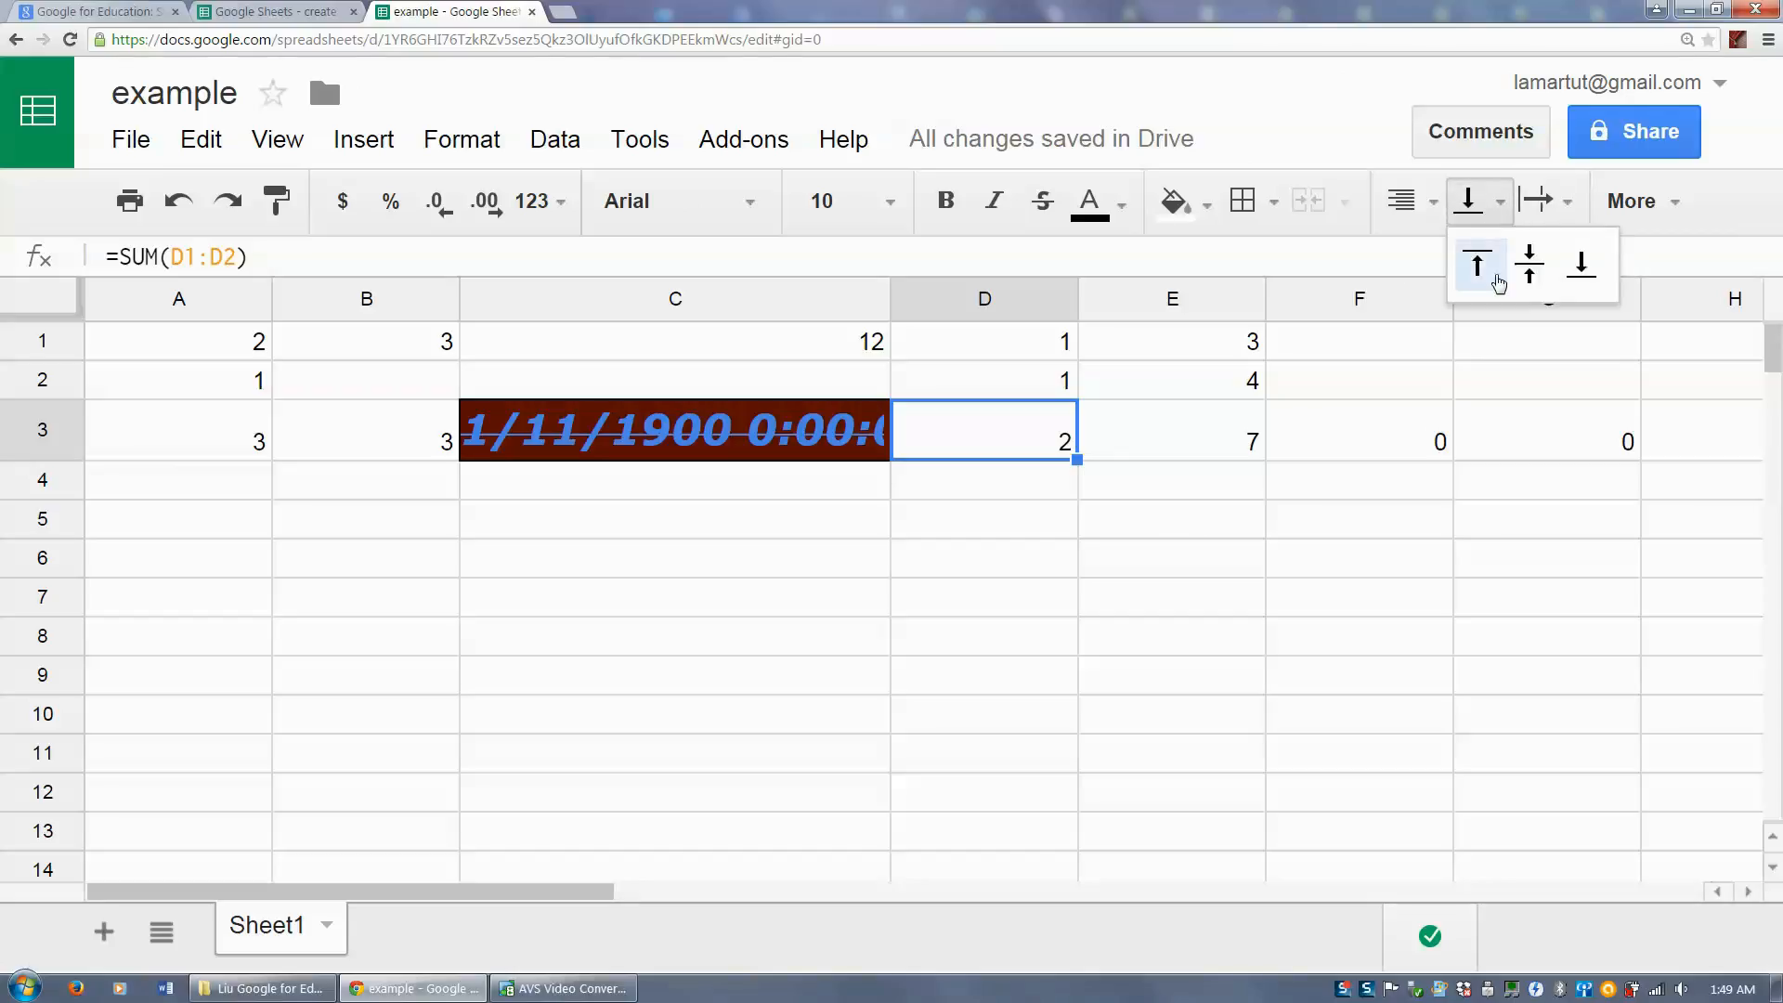
left_click(1526, 270)
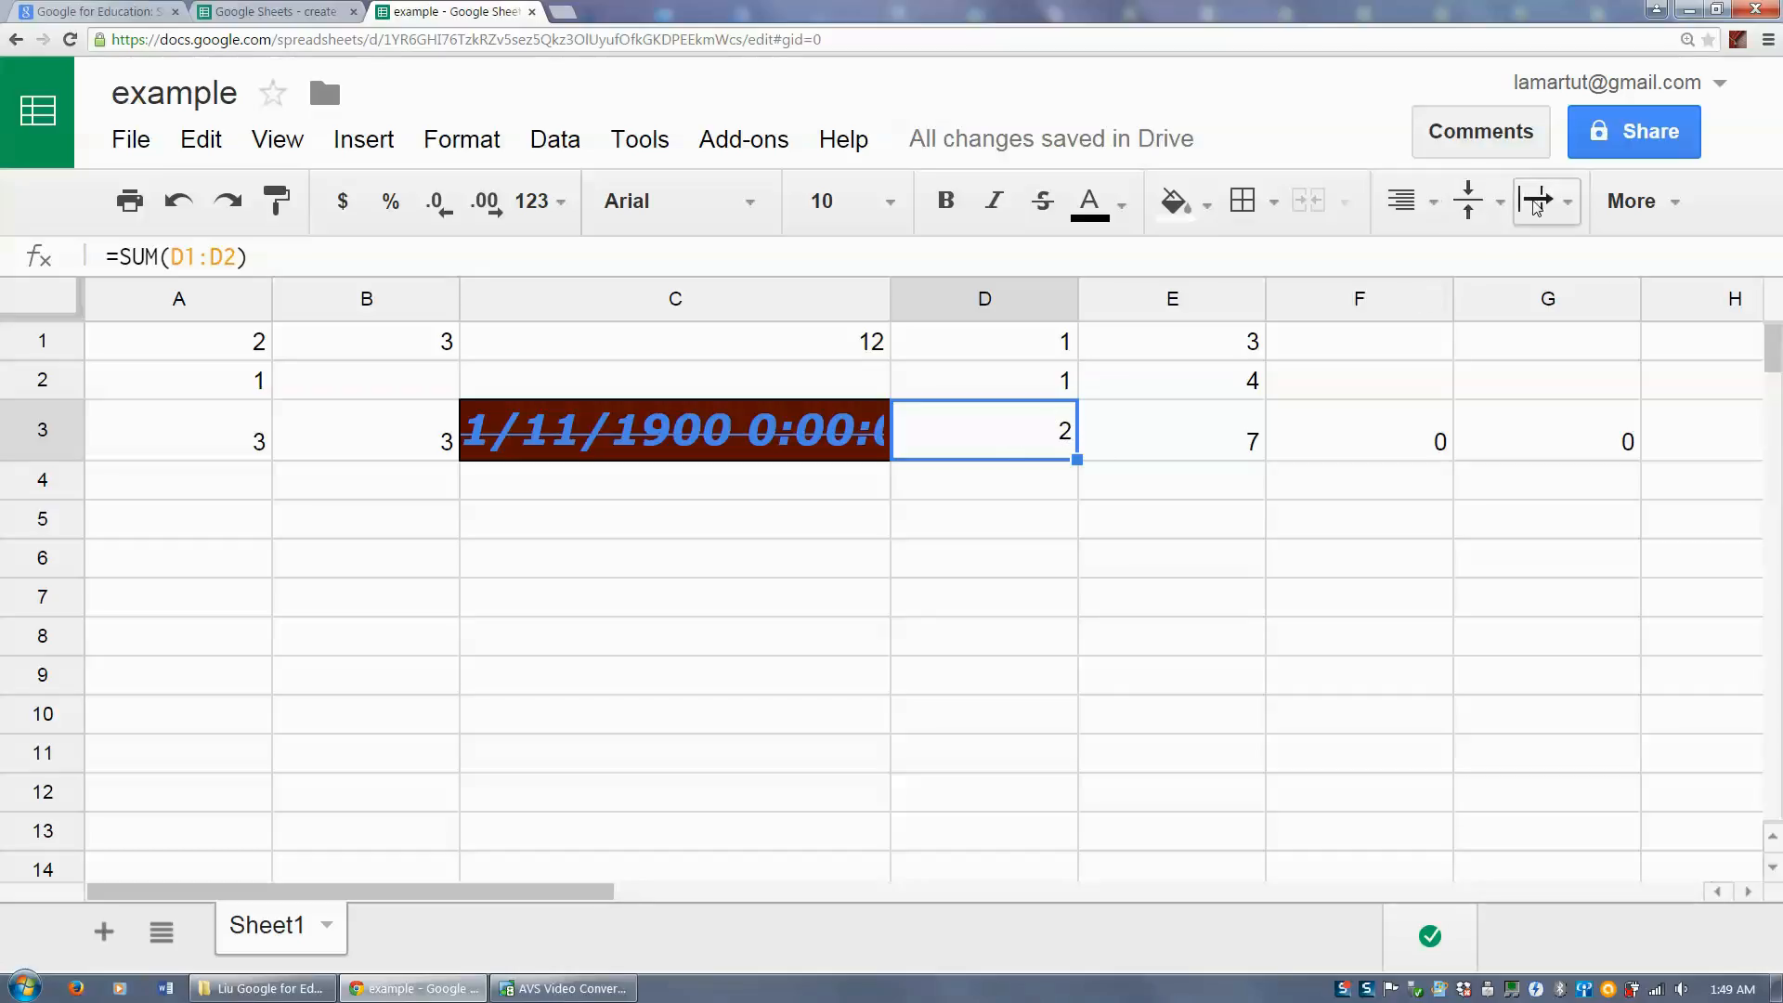
left_click(1543, 202)
left_click(1594, 263)
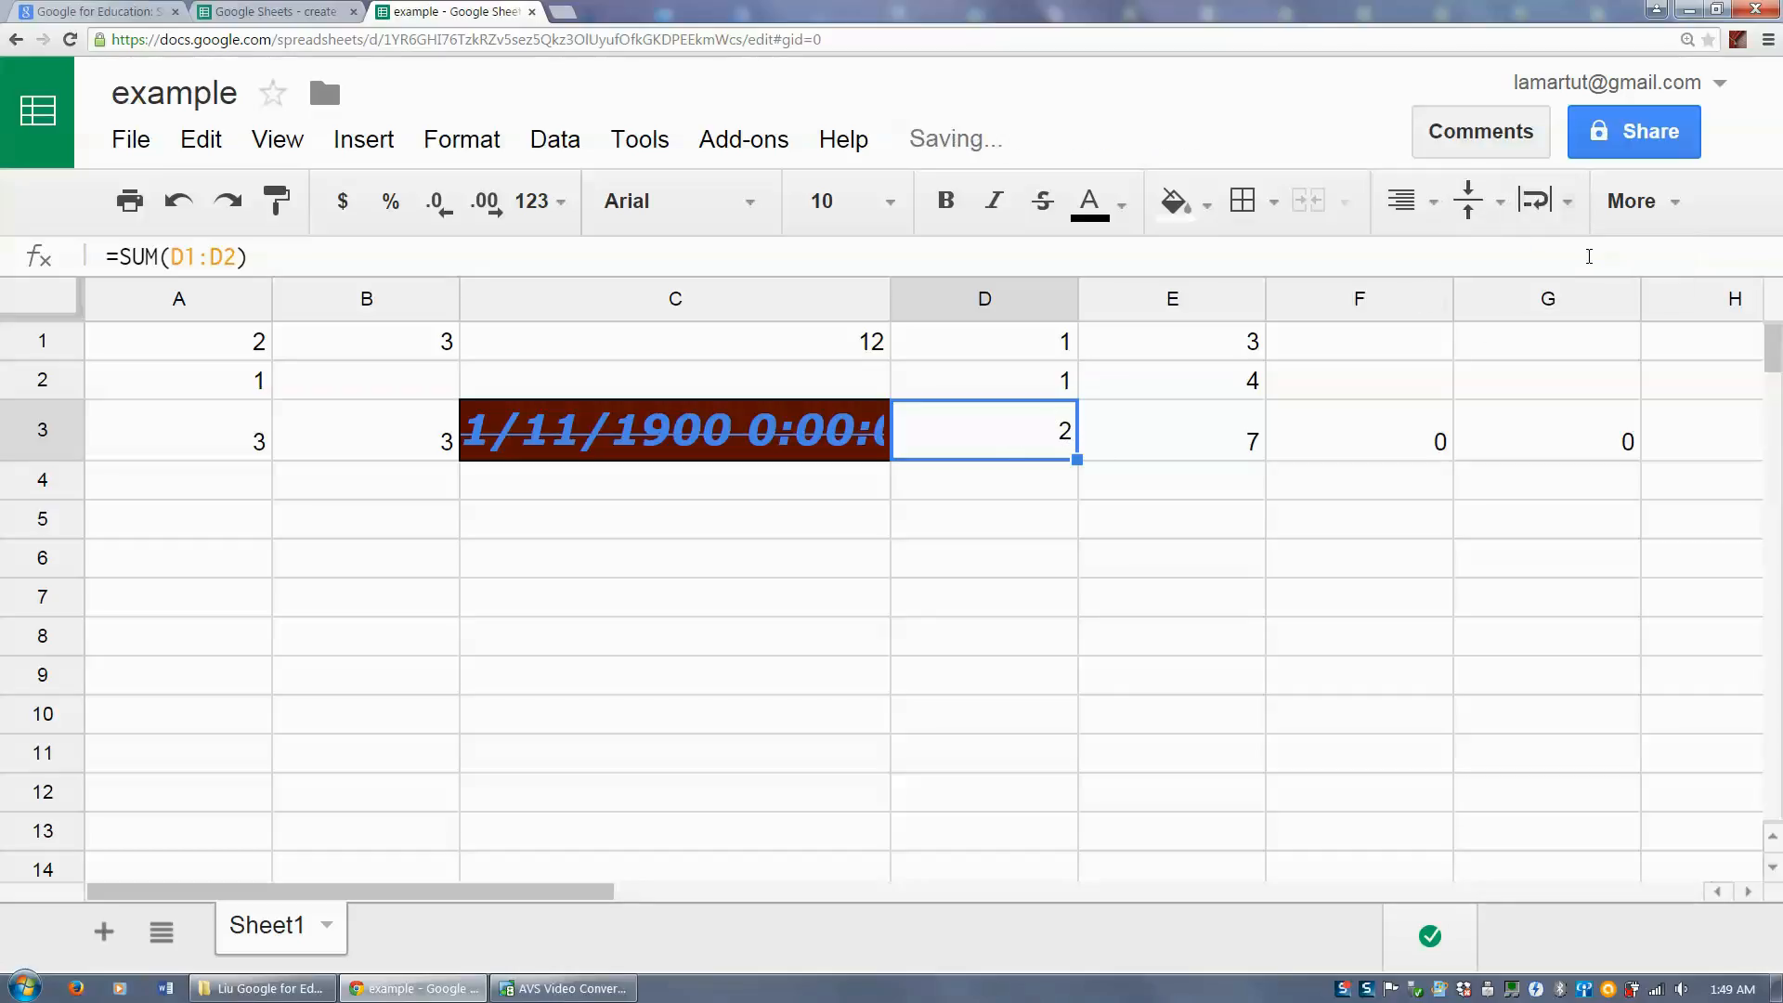
Step: Replace the content of cell D3 with "dfasdfdsafdfdasfdafdasfdasfdasfda" and set its text wrapping to overflow
type("dfasdfdsafdfdasfdafdasfdasfdasfda")
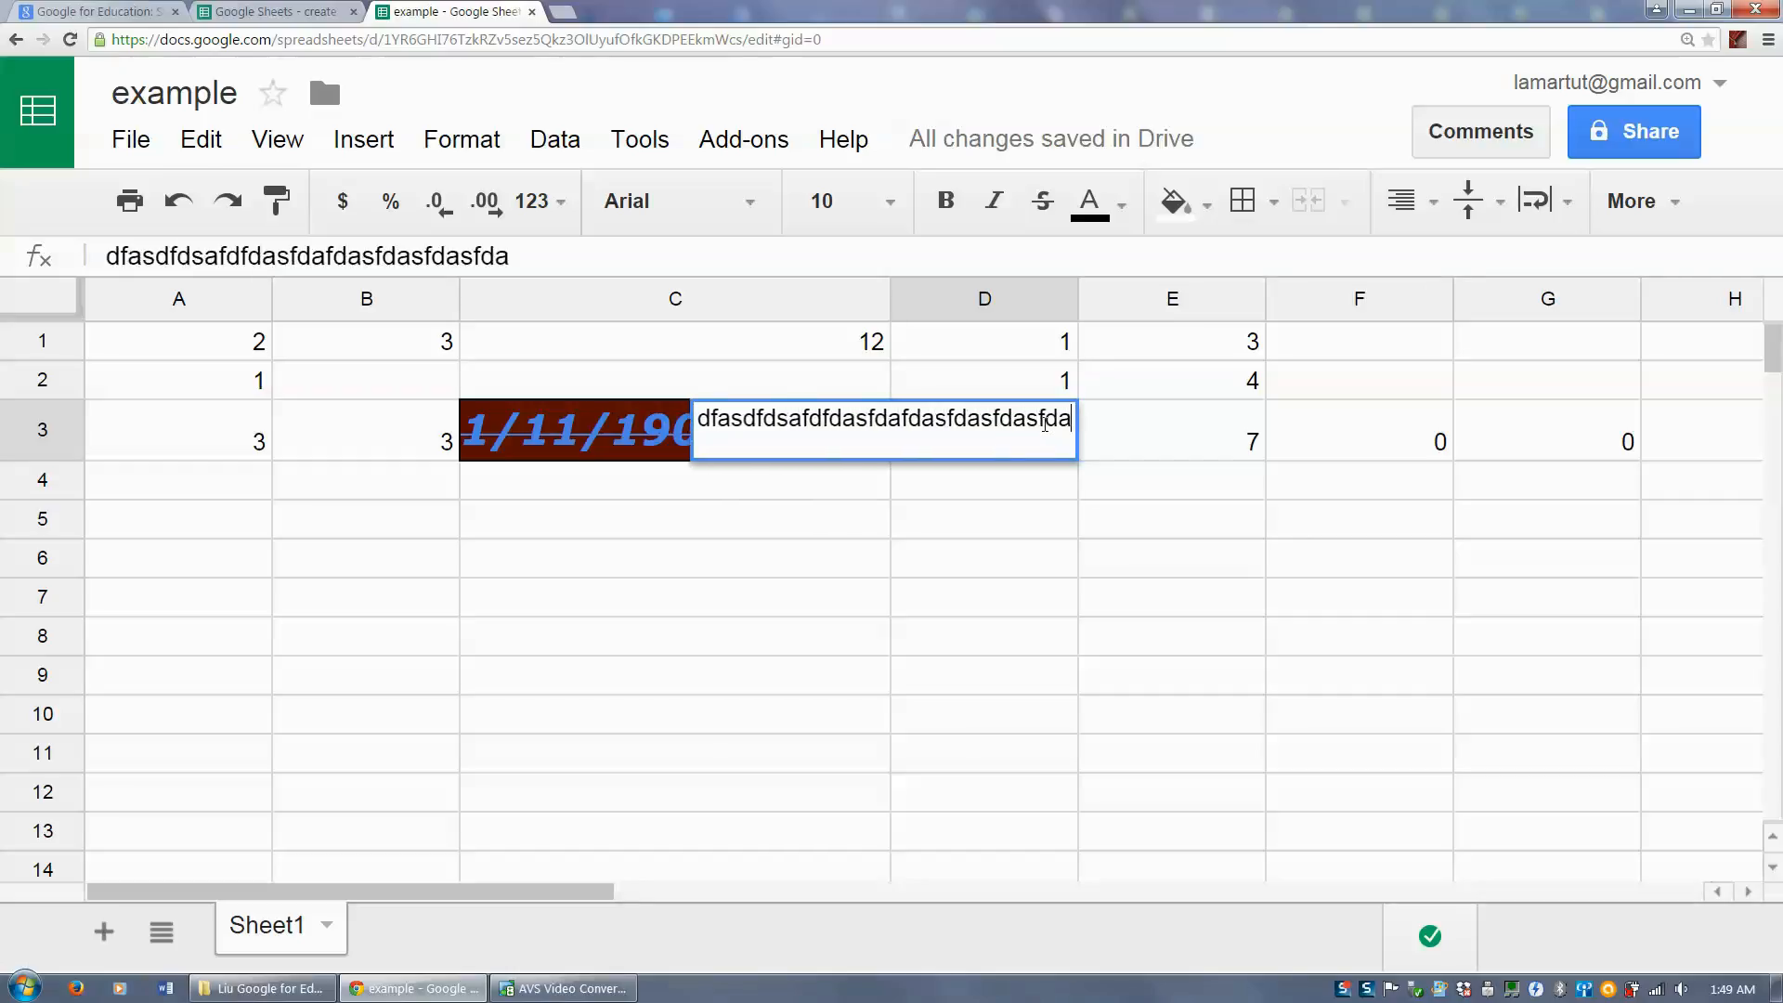
left_click(1547, 202)
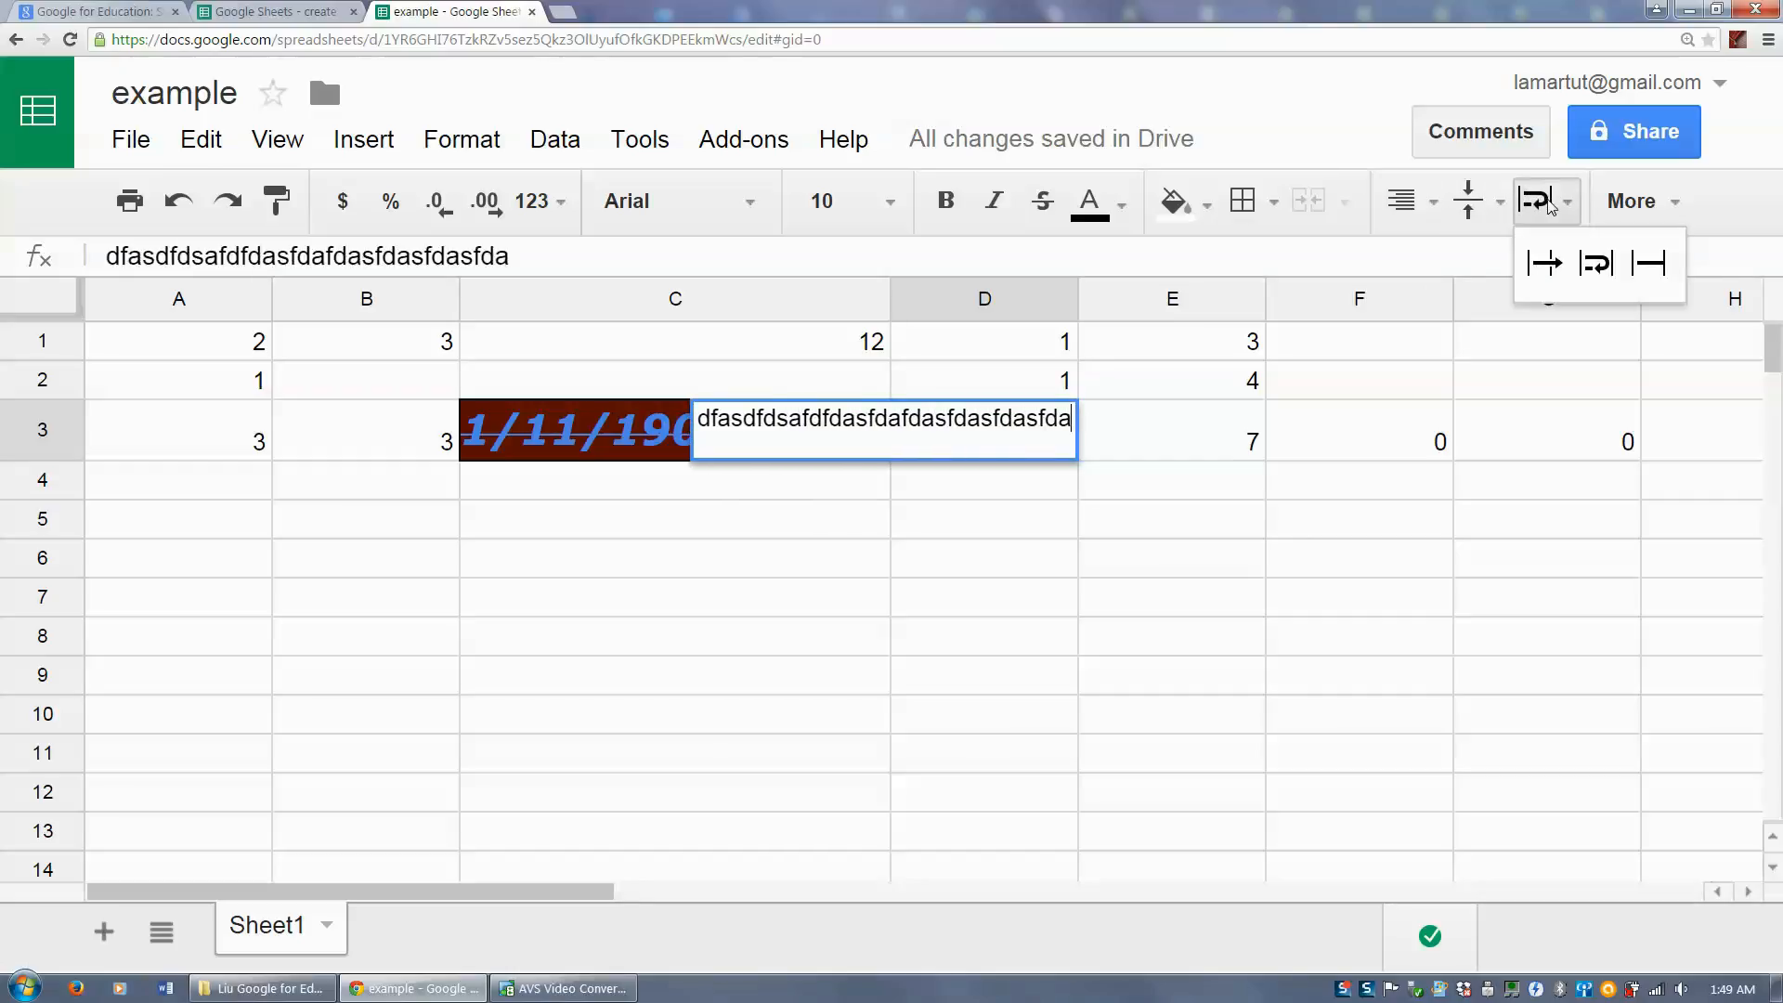
left_click_drag(974, 425, 1521, 240)
left_click(1538, 201)
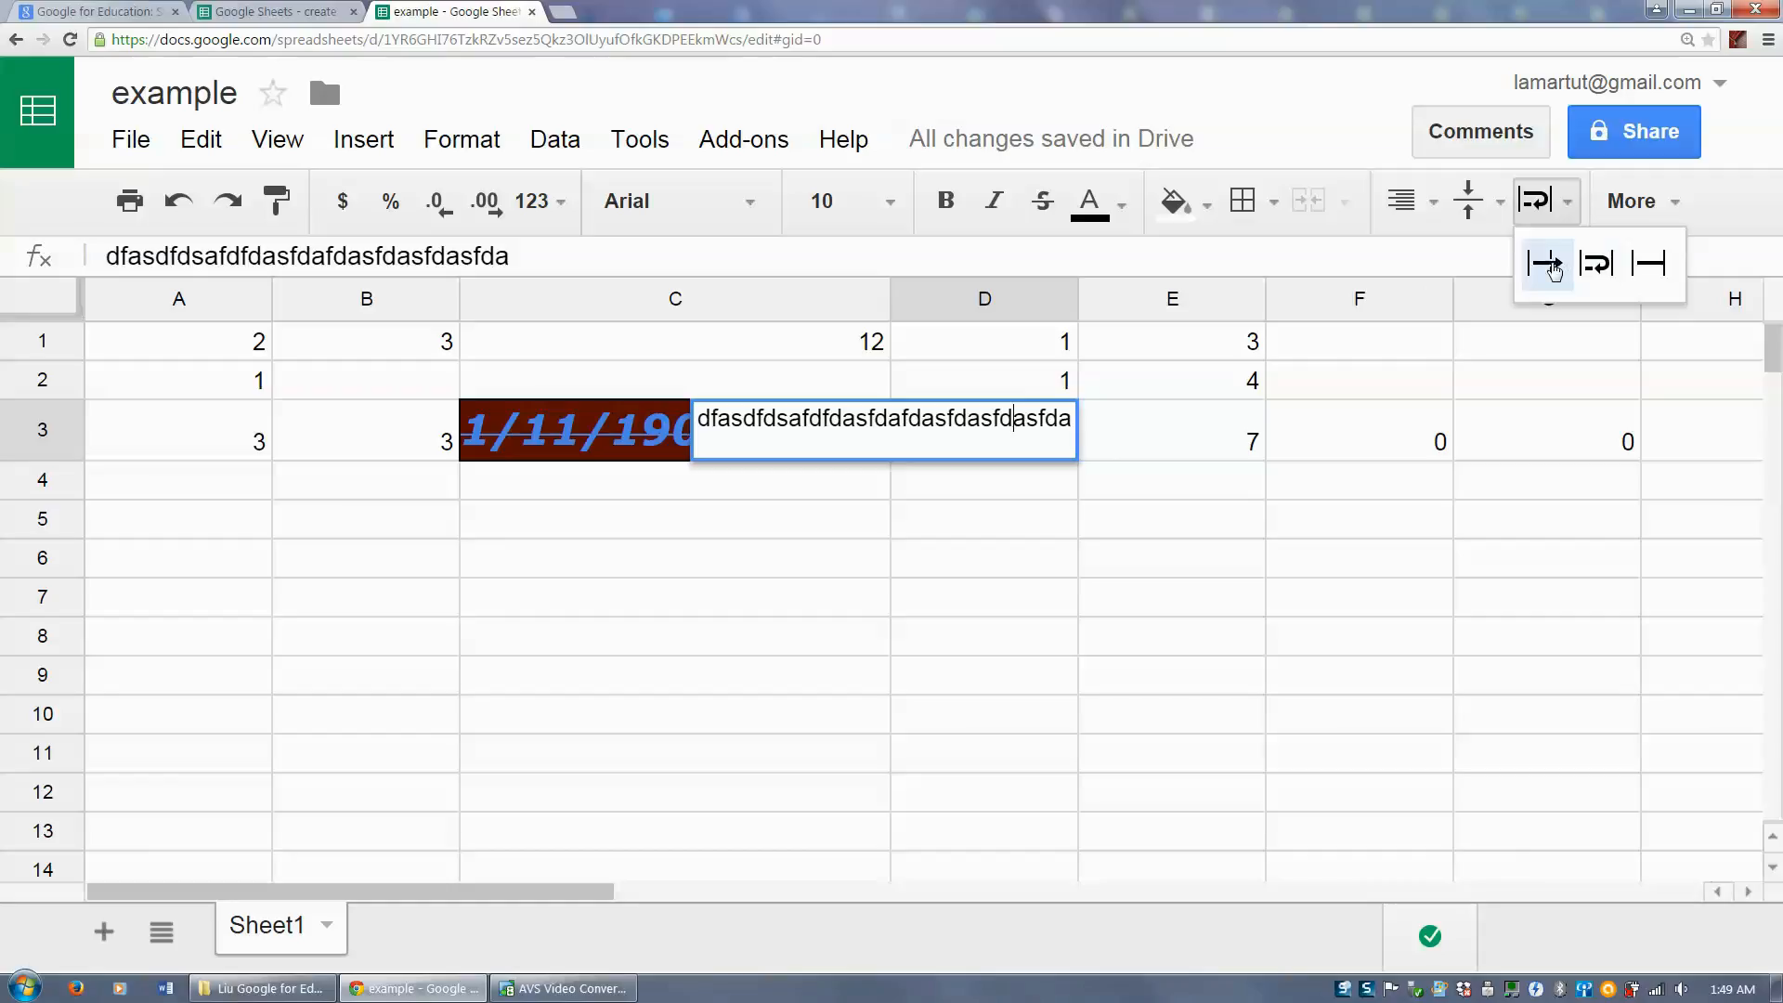
left_click(1551, 261)
Step: Add the comment "hey i think these numbers are wrong" to cell D3
left_click(1635, 202)
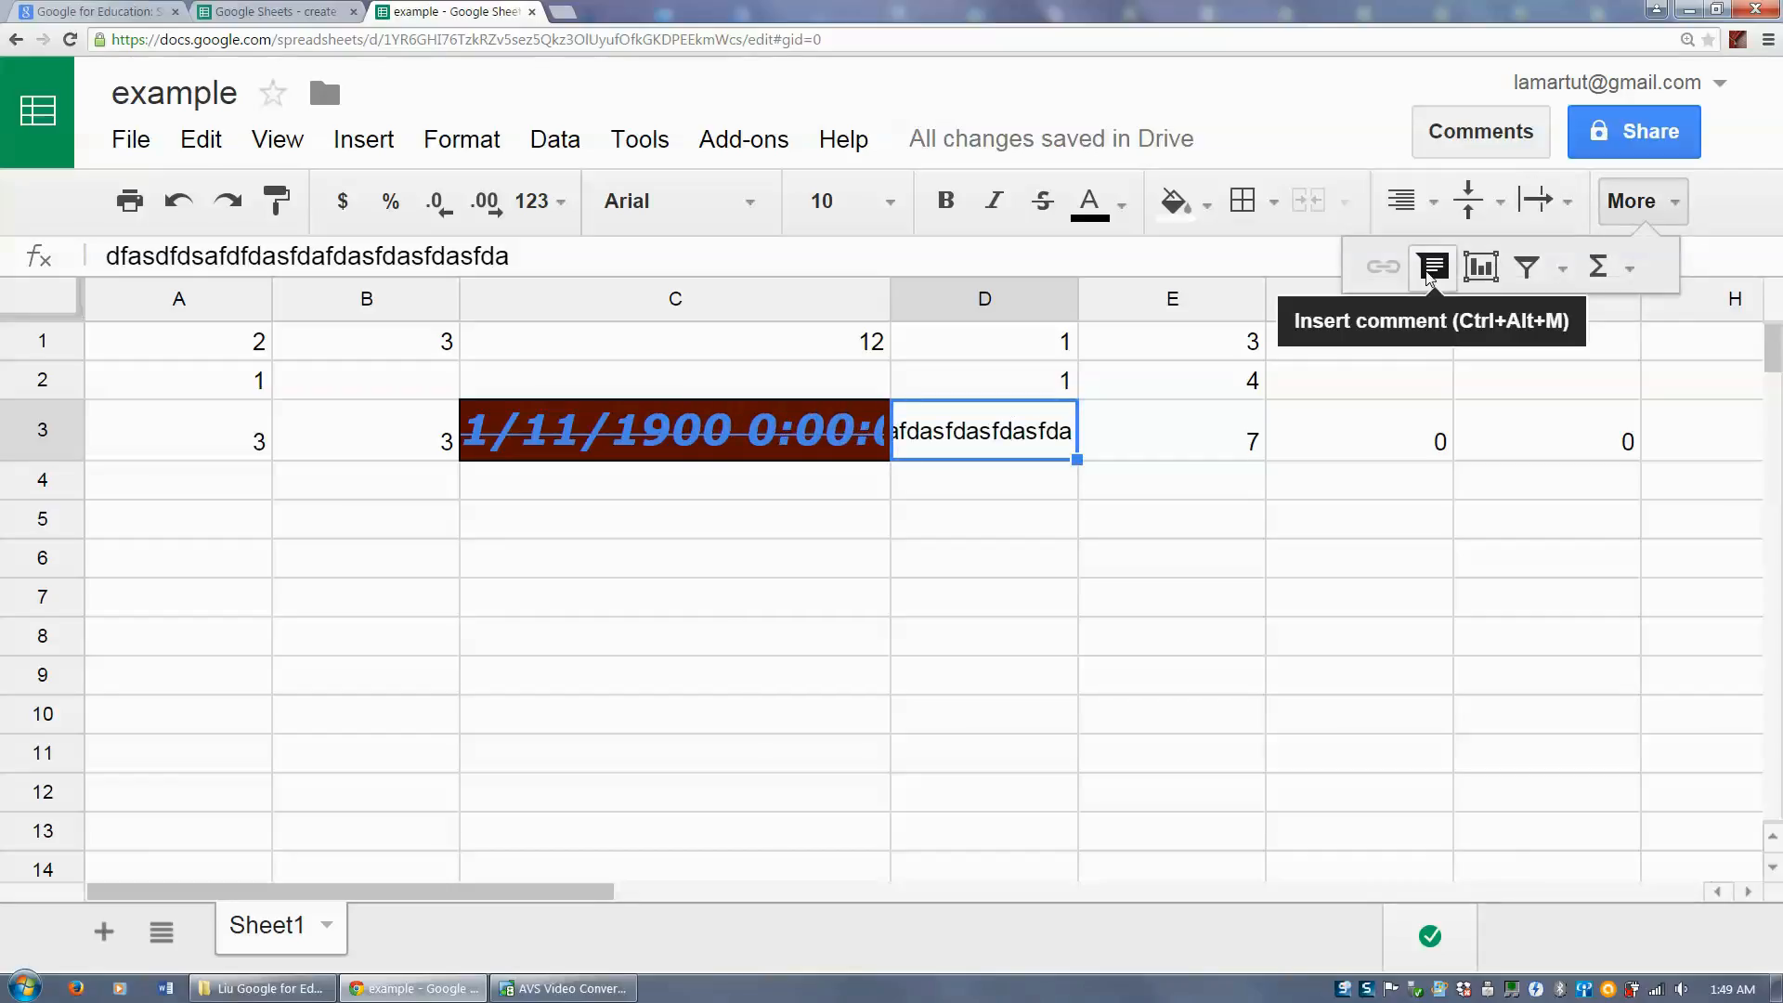
left_click(1431, 268)
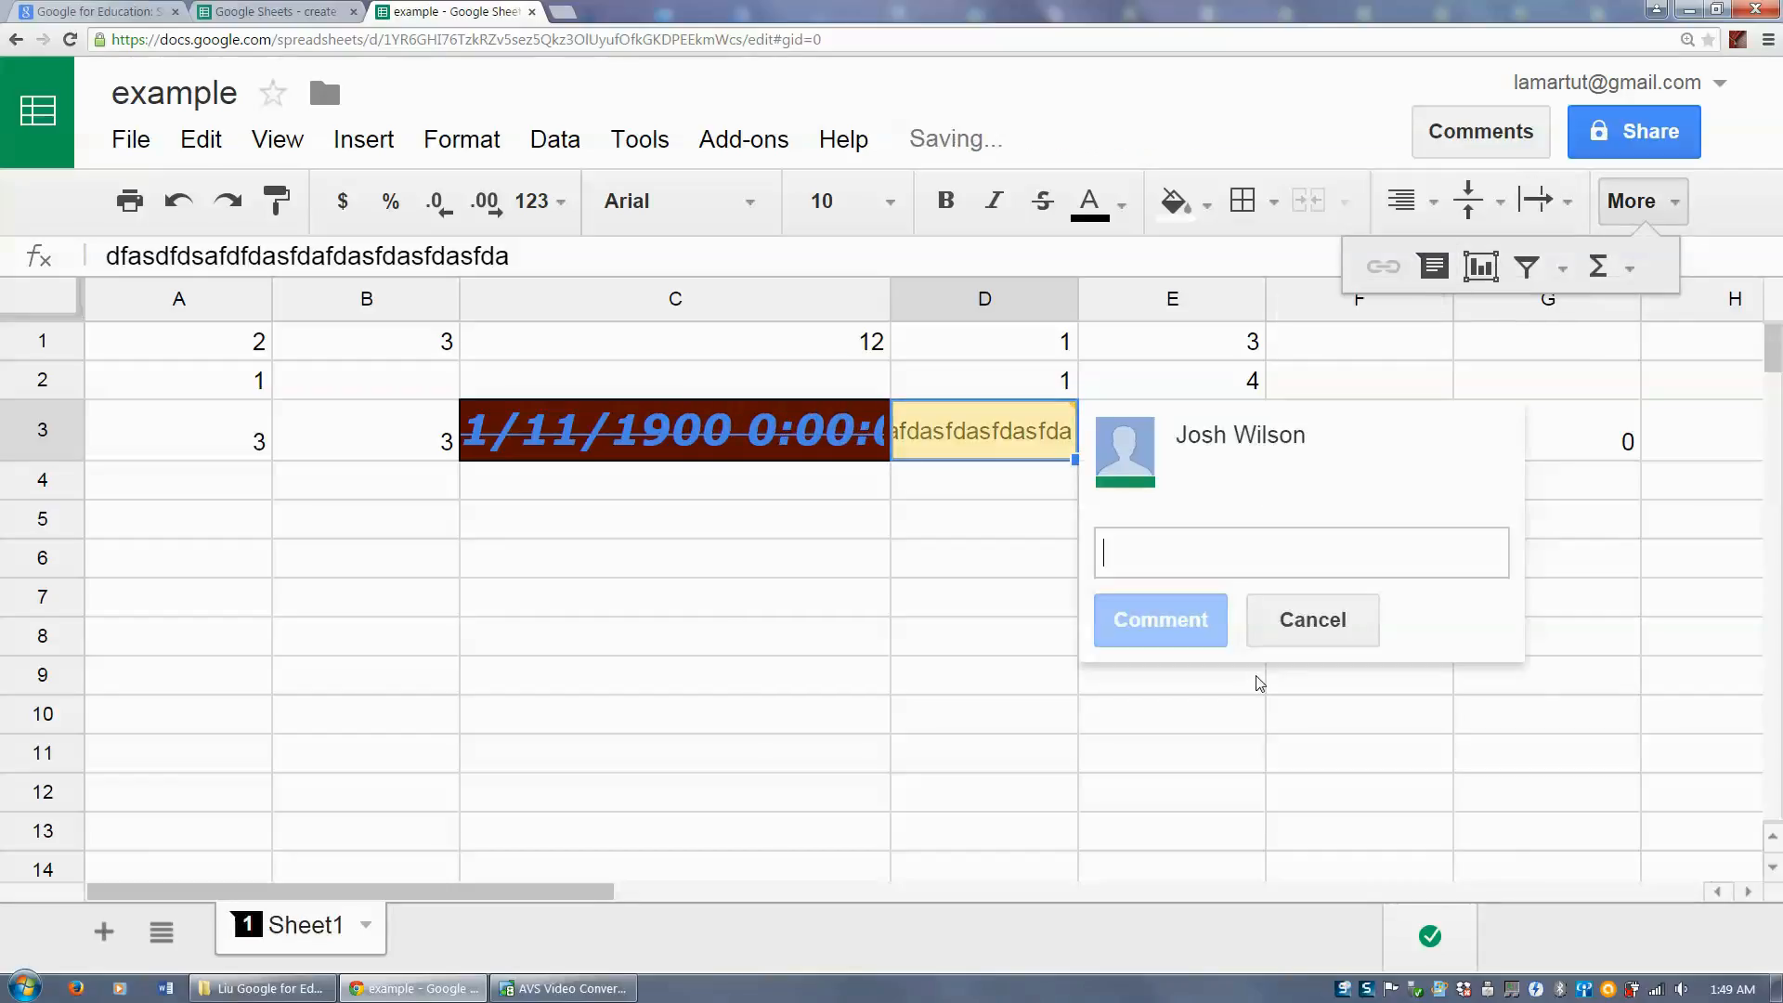
type("hey i think thes")
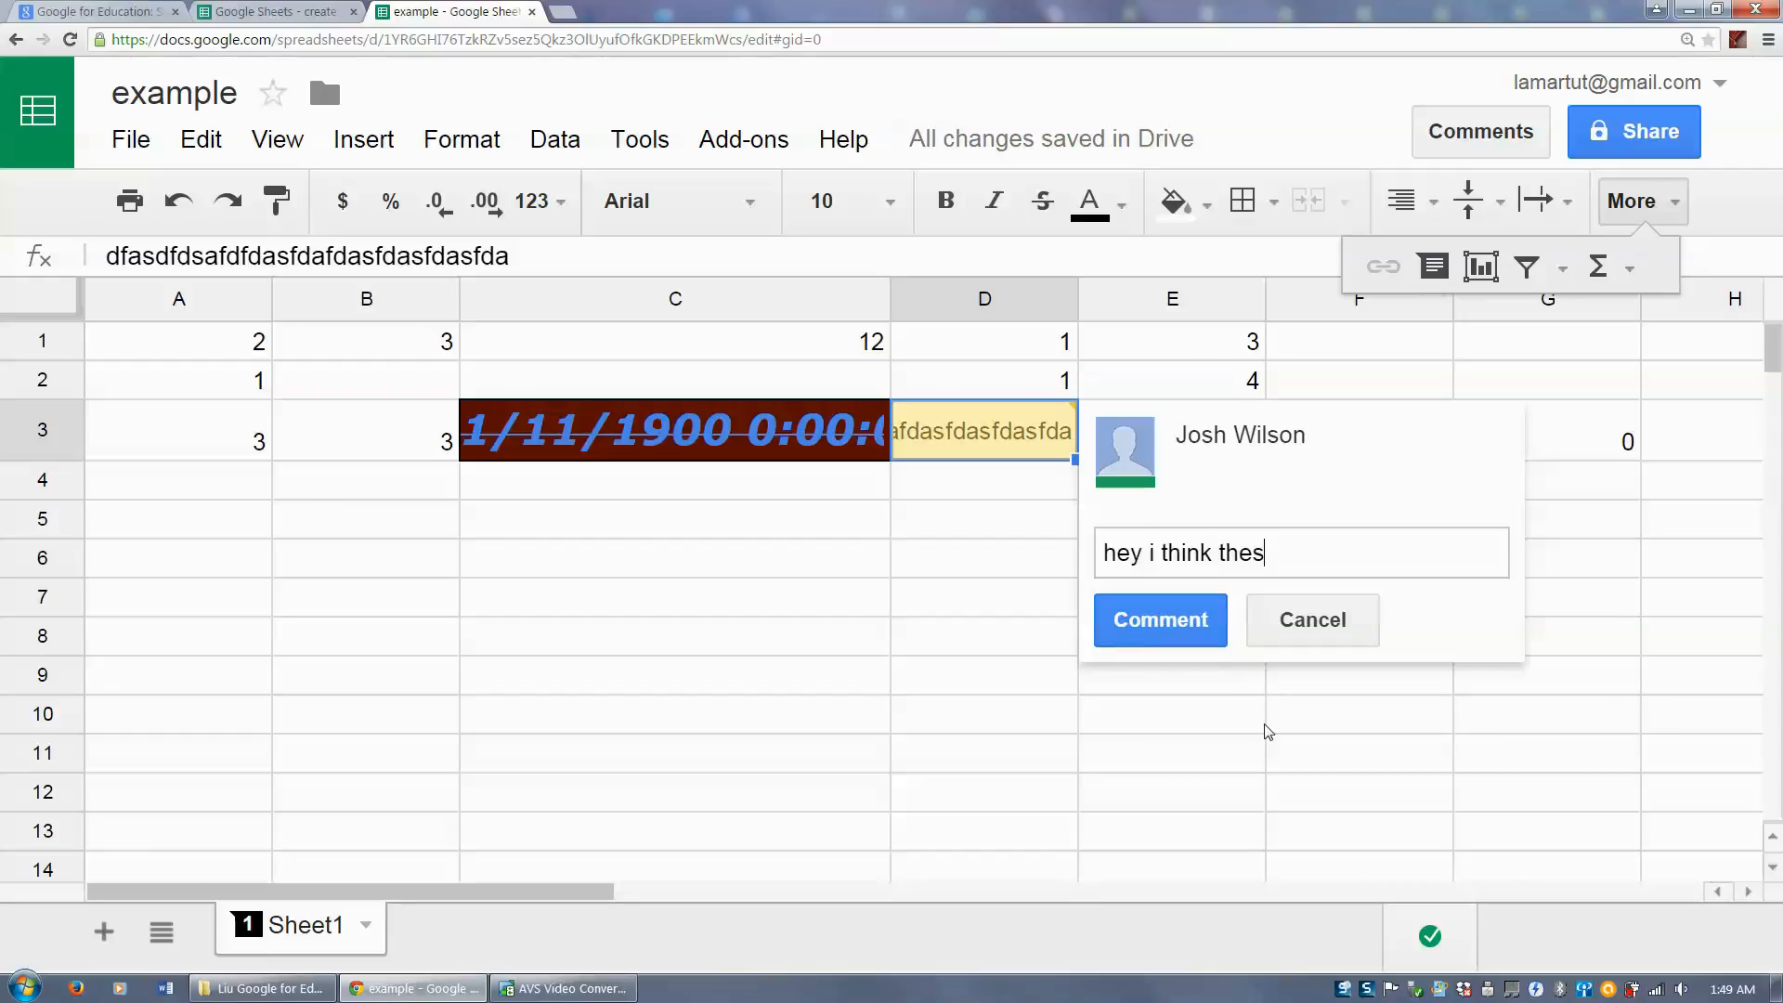
type("e numbers are ")
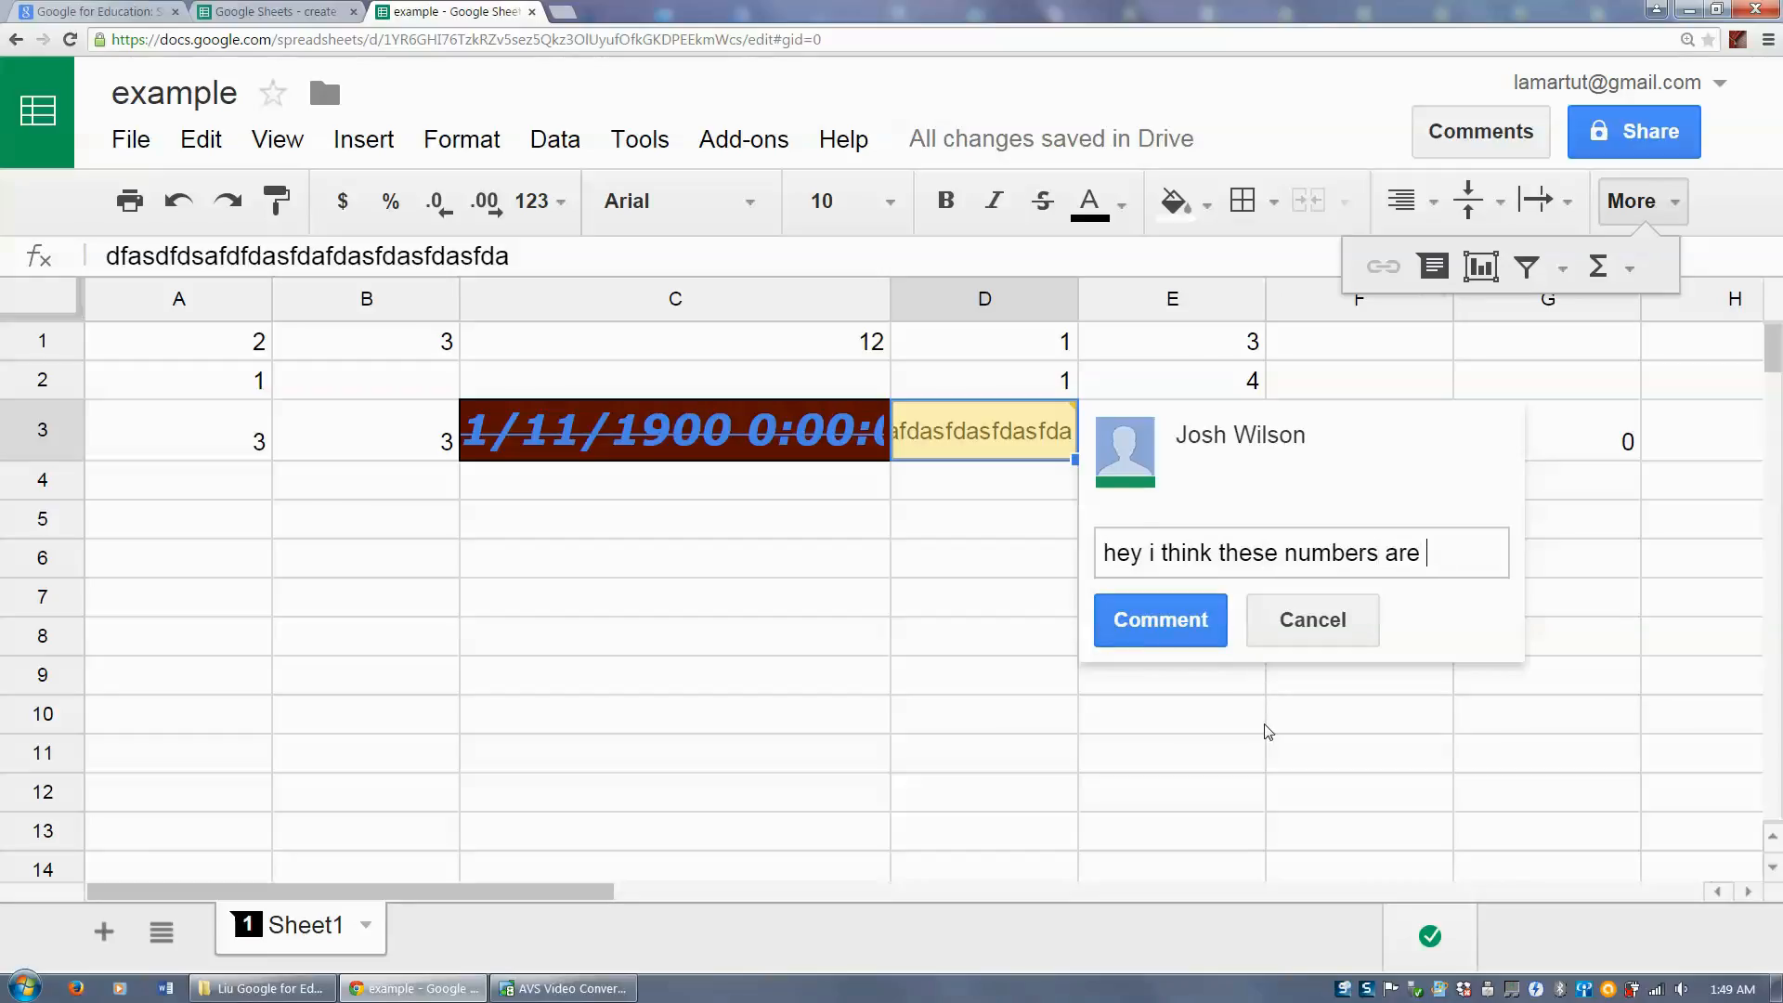
type("wrong")
left_click(1141, 612)
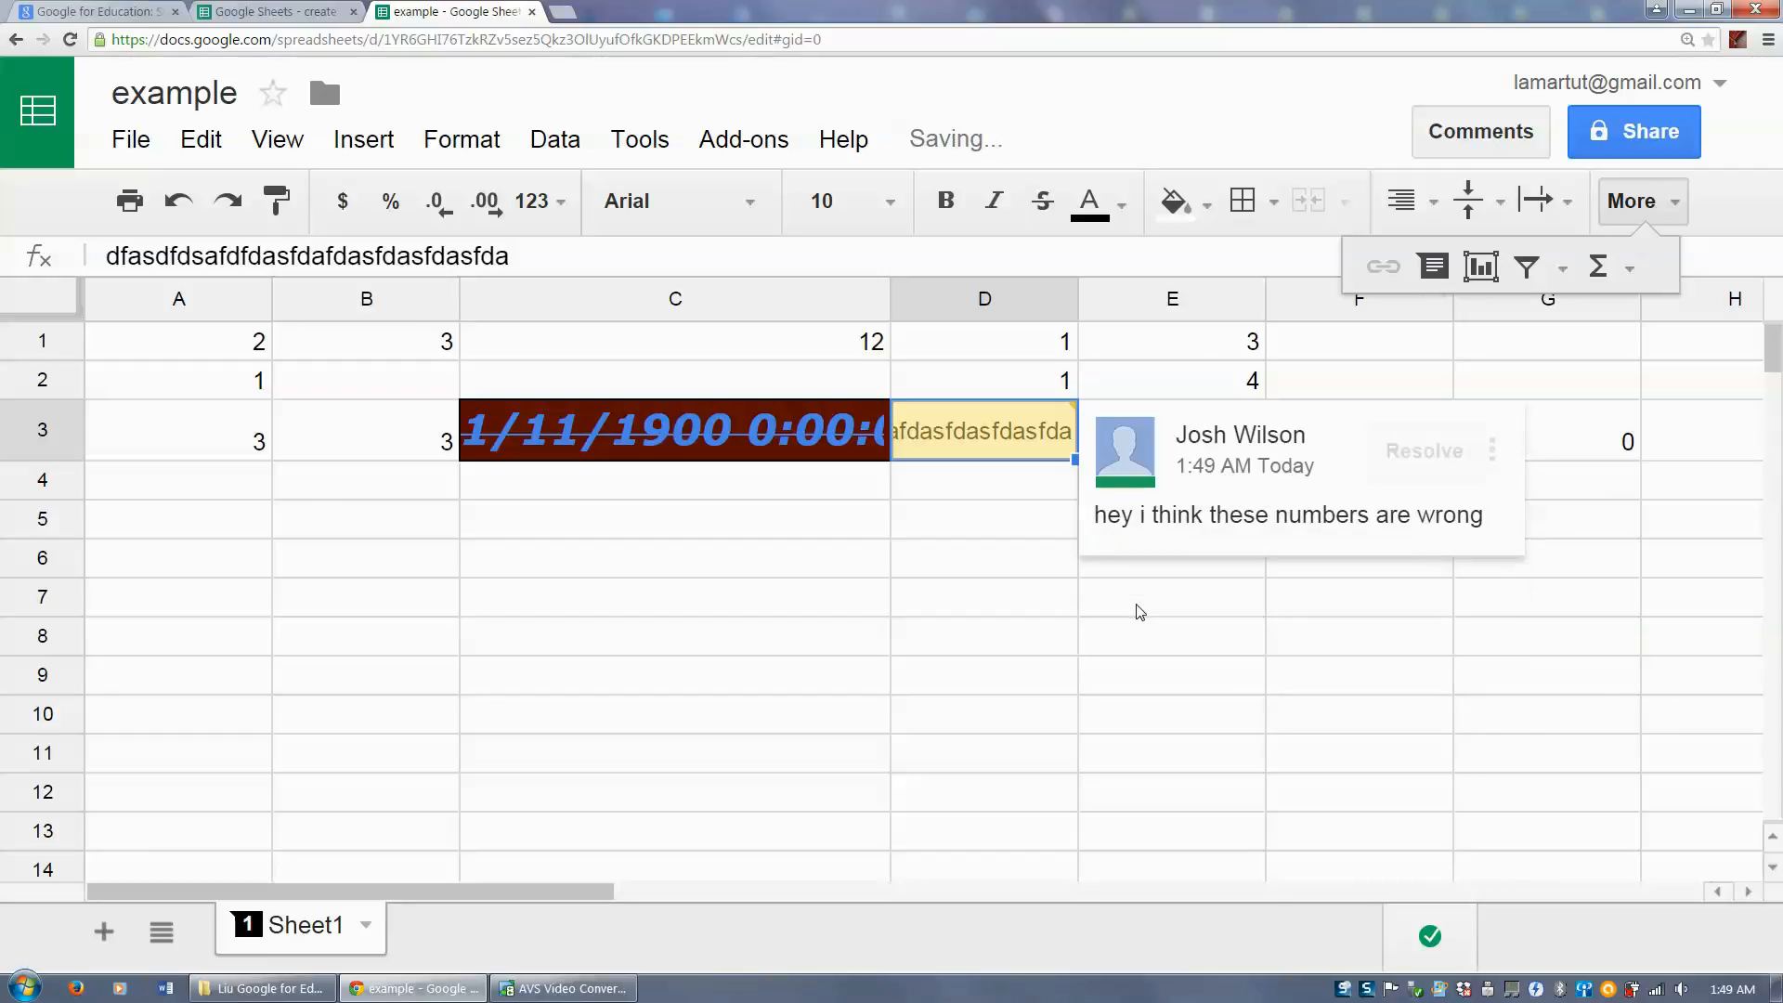
Step: Reply "bro these are letters" to the comment on cell D3
left_click(1240, 525)
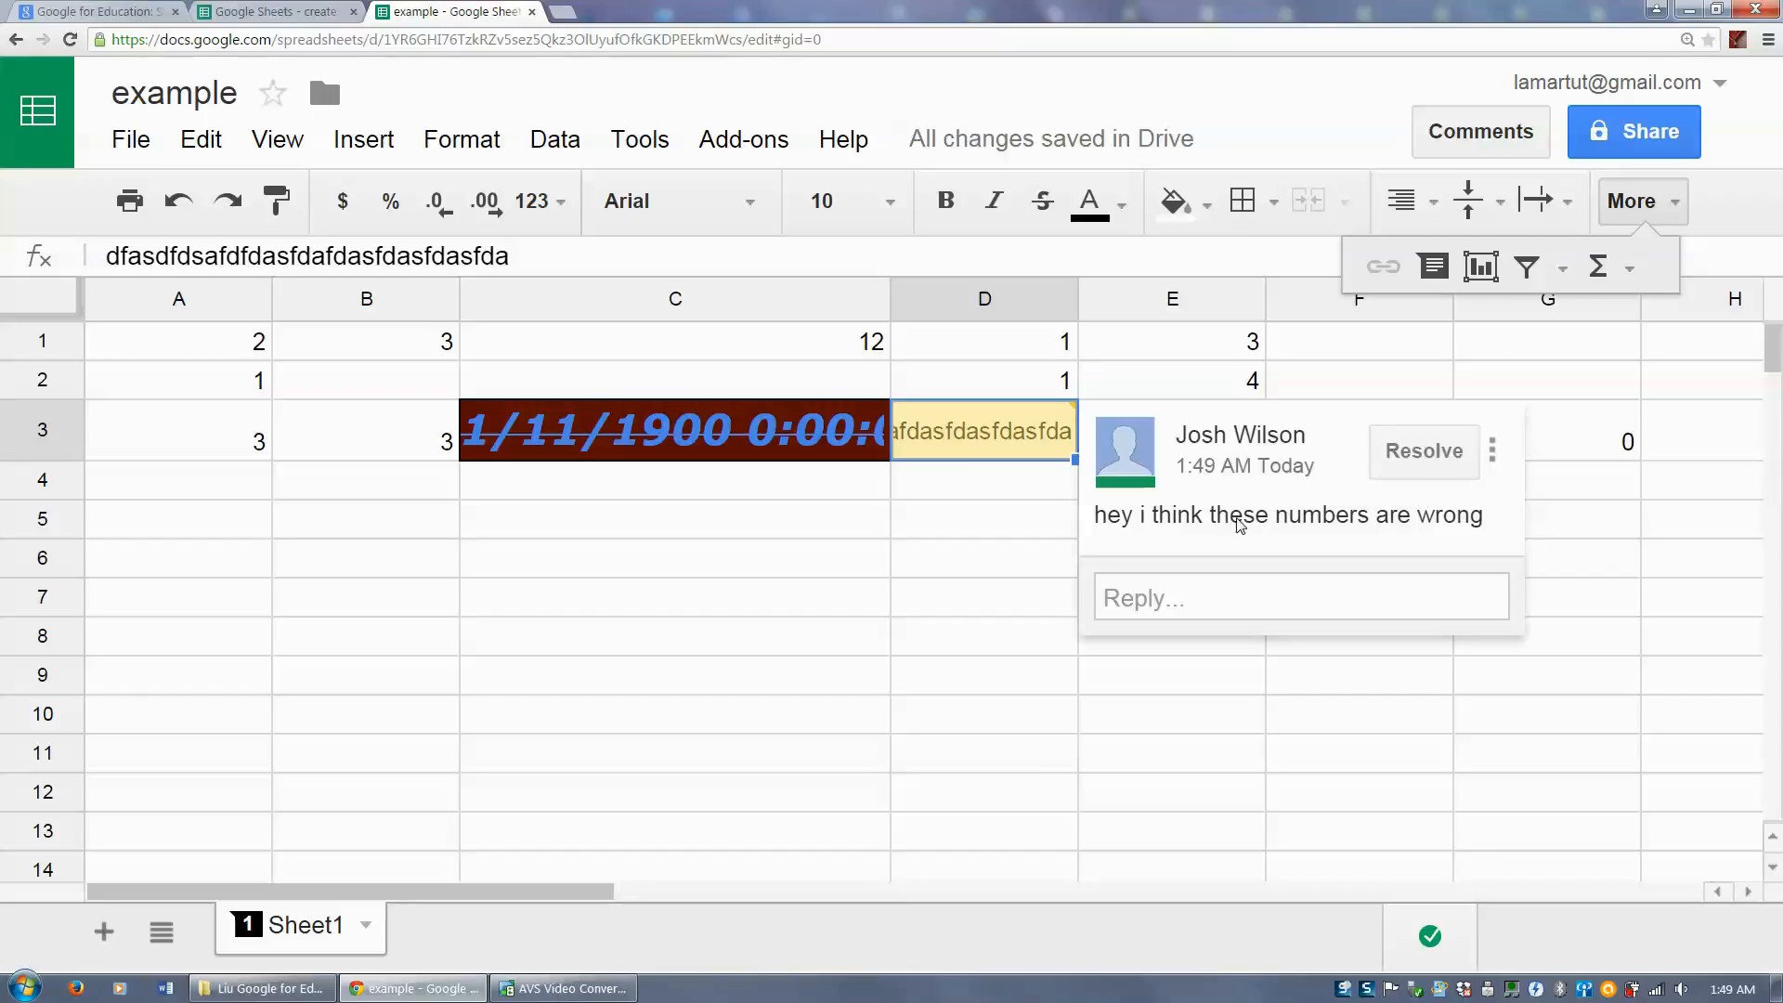
left_click(1243, 602)
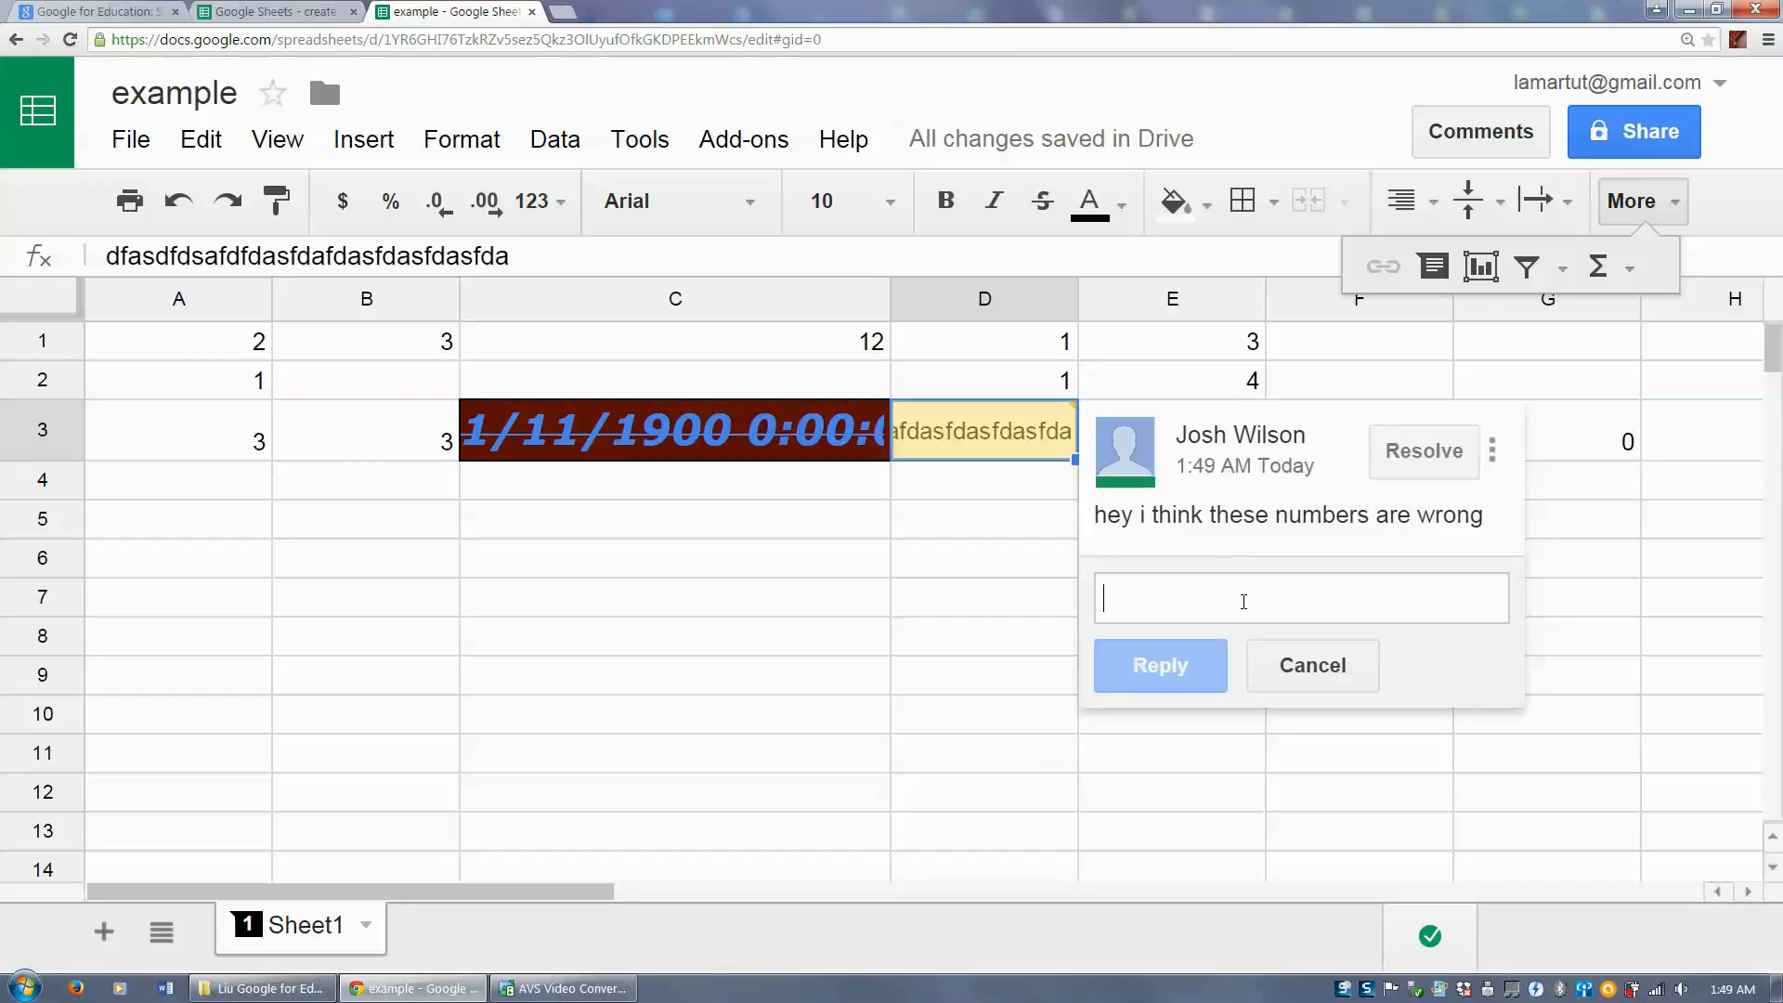
type("bro these a")
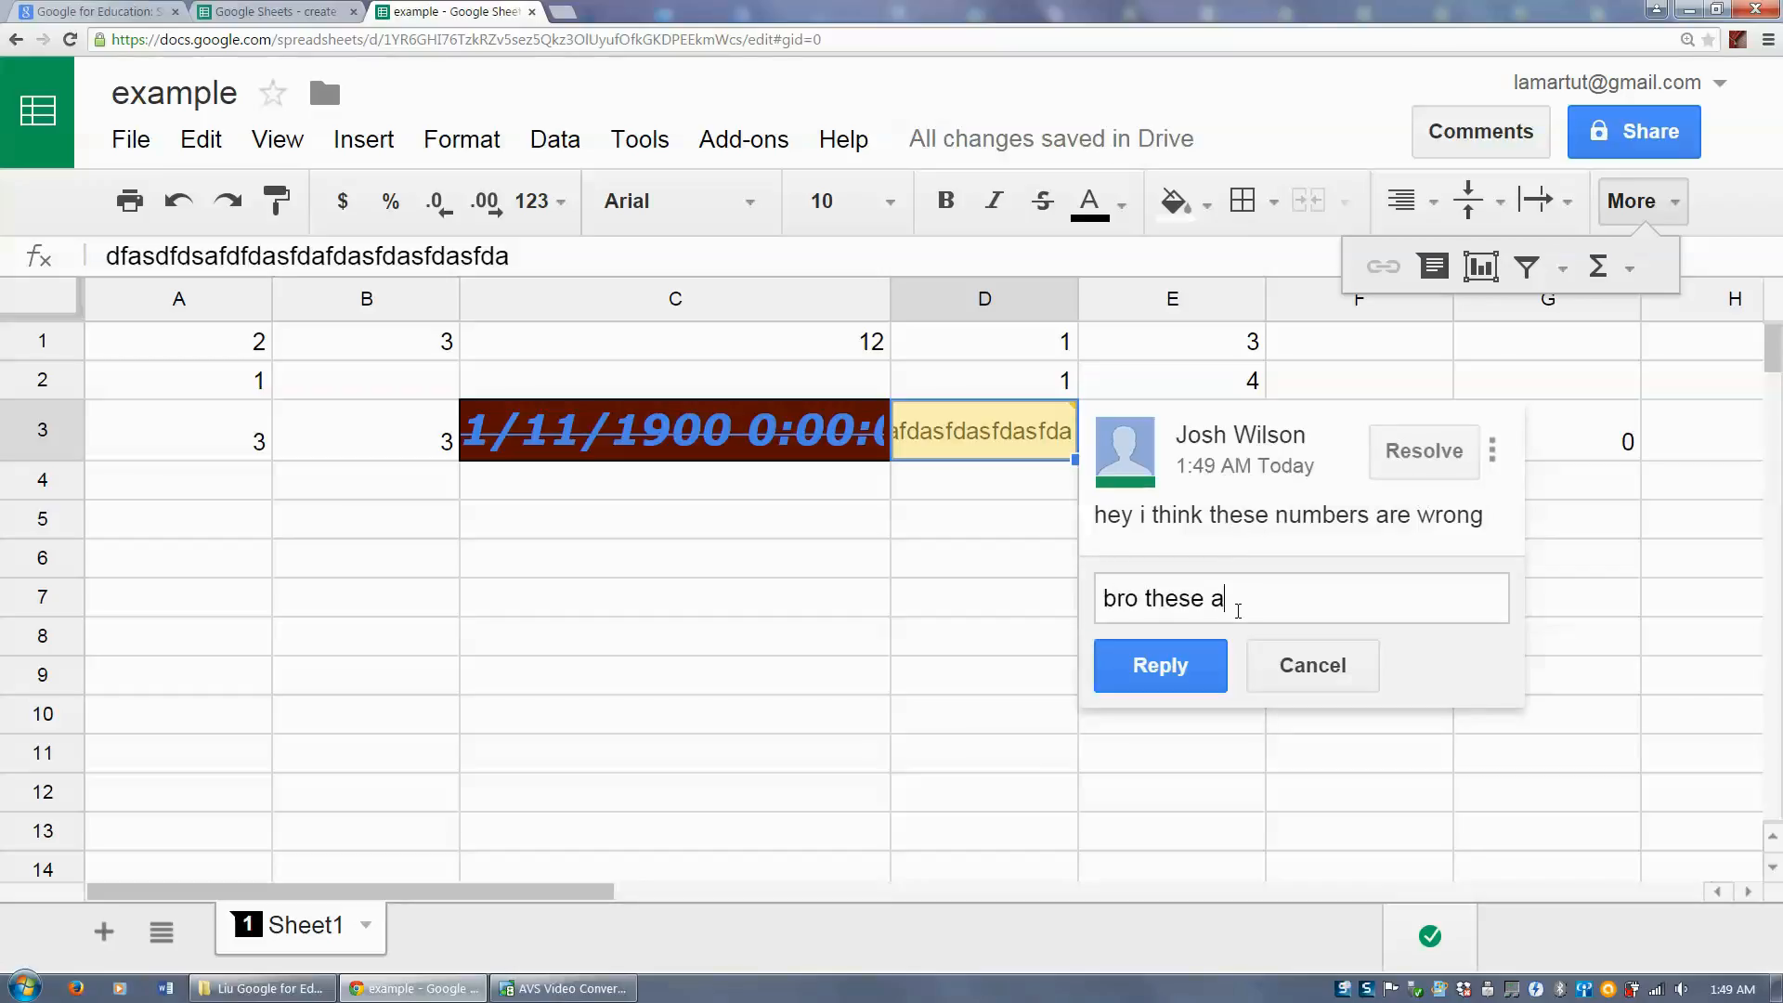
type("re letters")
key("Return")
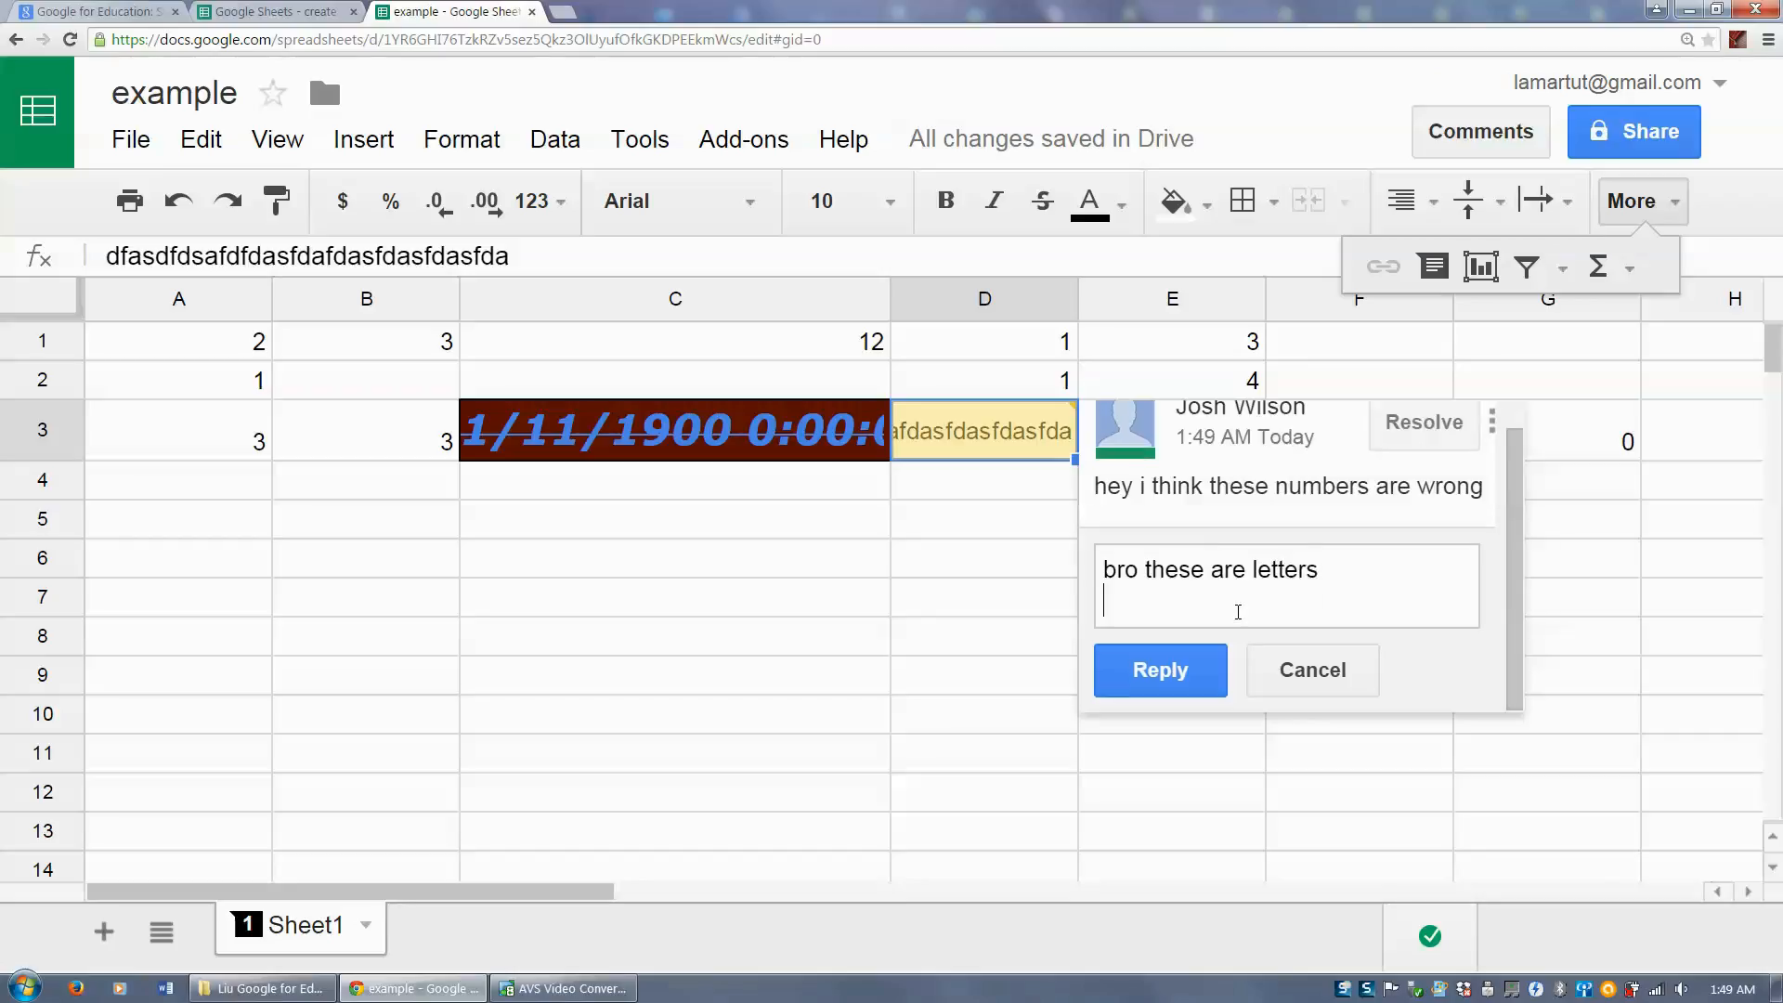
left_click(1161, 670)
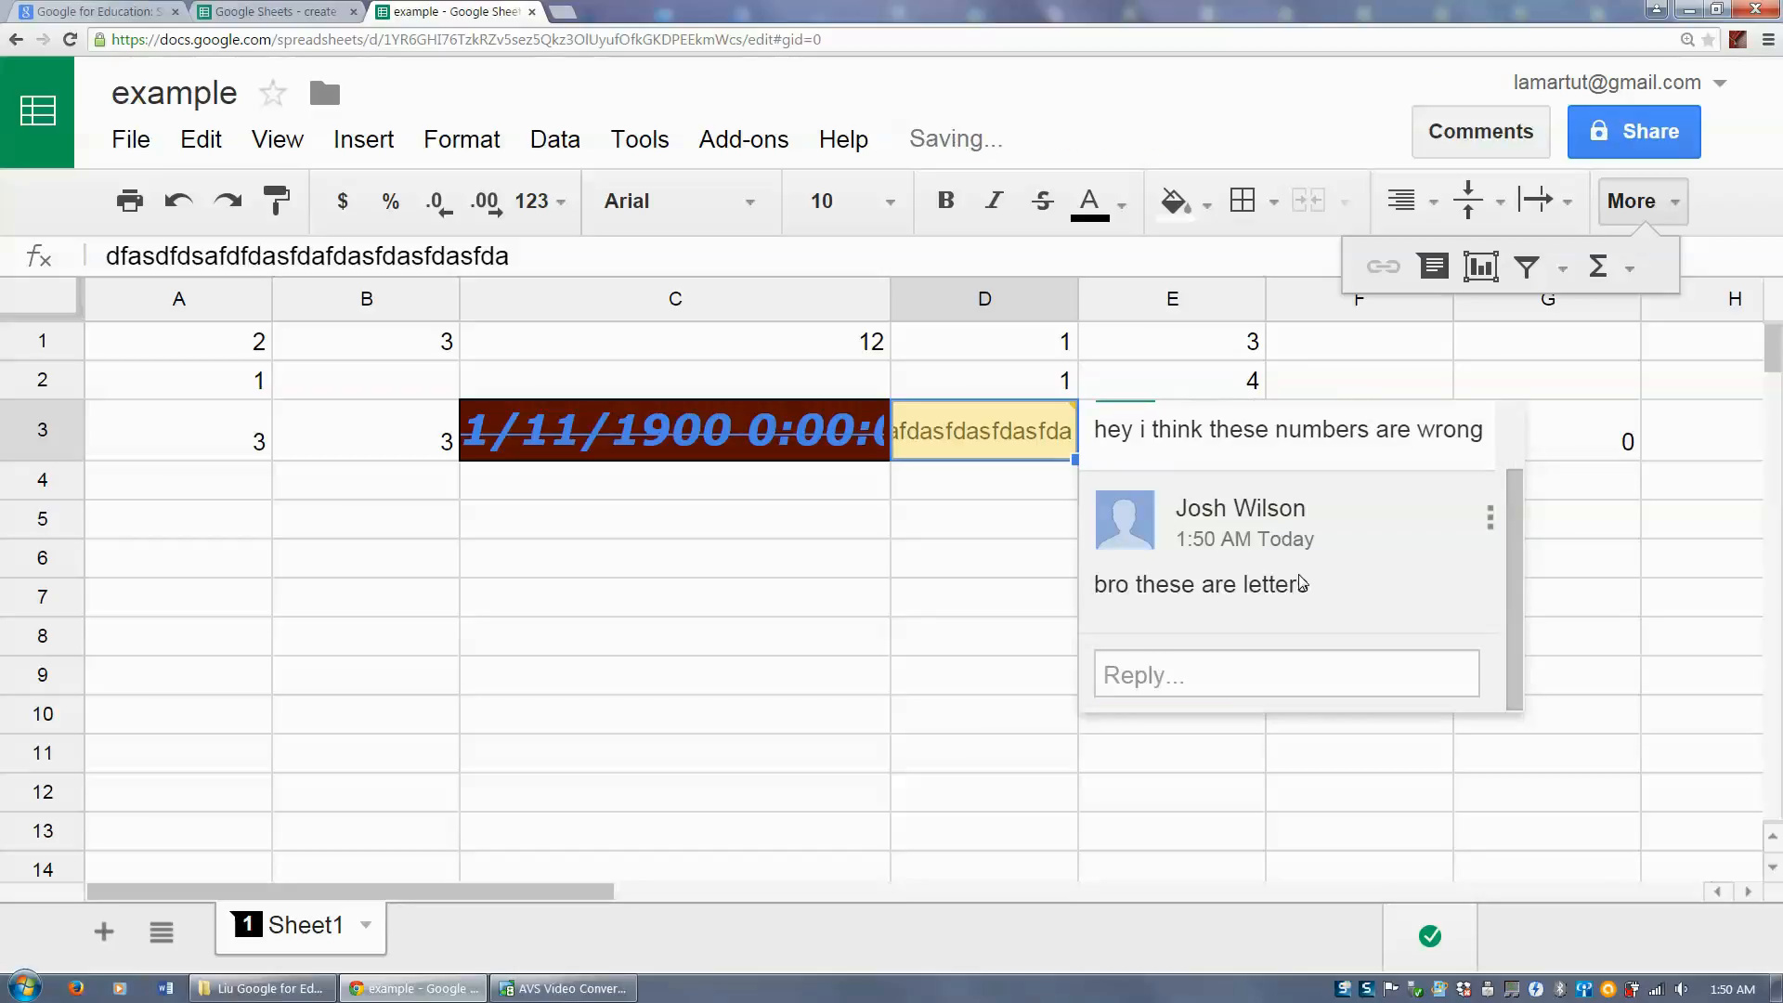
Step: Reduce the browser zoom to 125% and add the reply "oh im sorry your right" to the comment thread on D3
key("ctrl+minus")
key("ctrl+minus")
key("ctrl+minus")
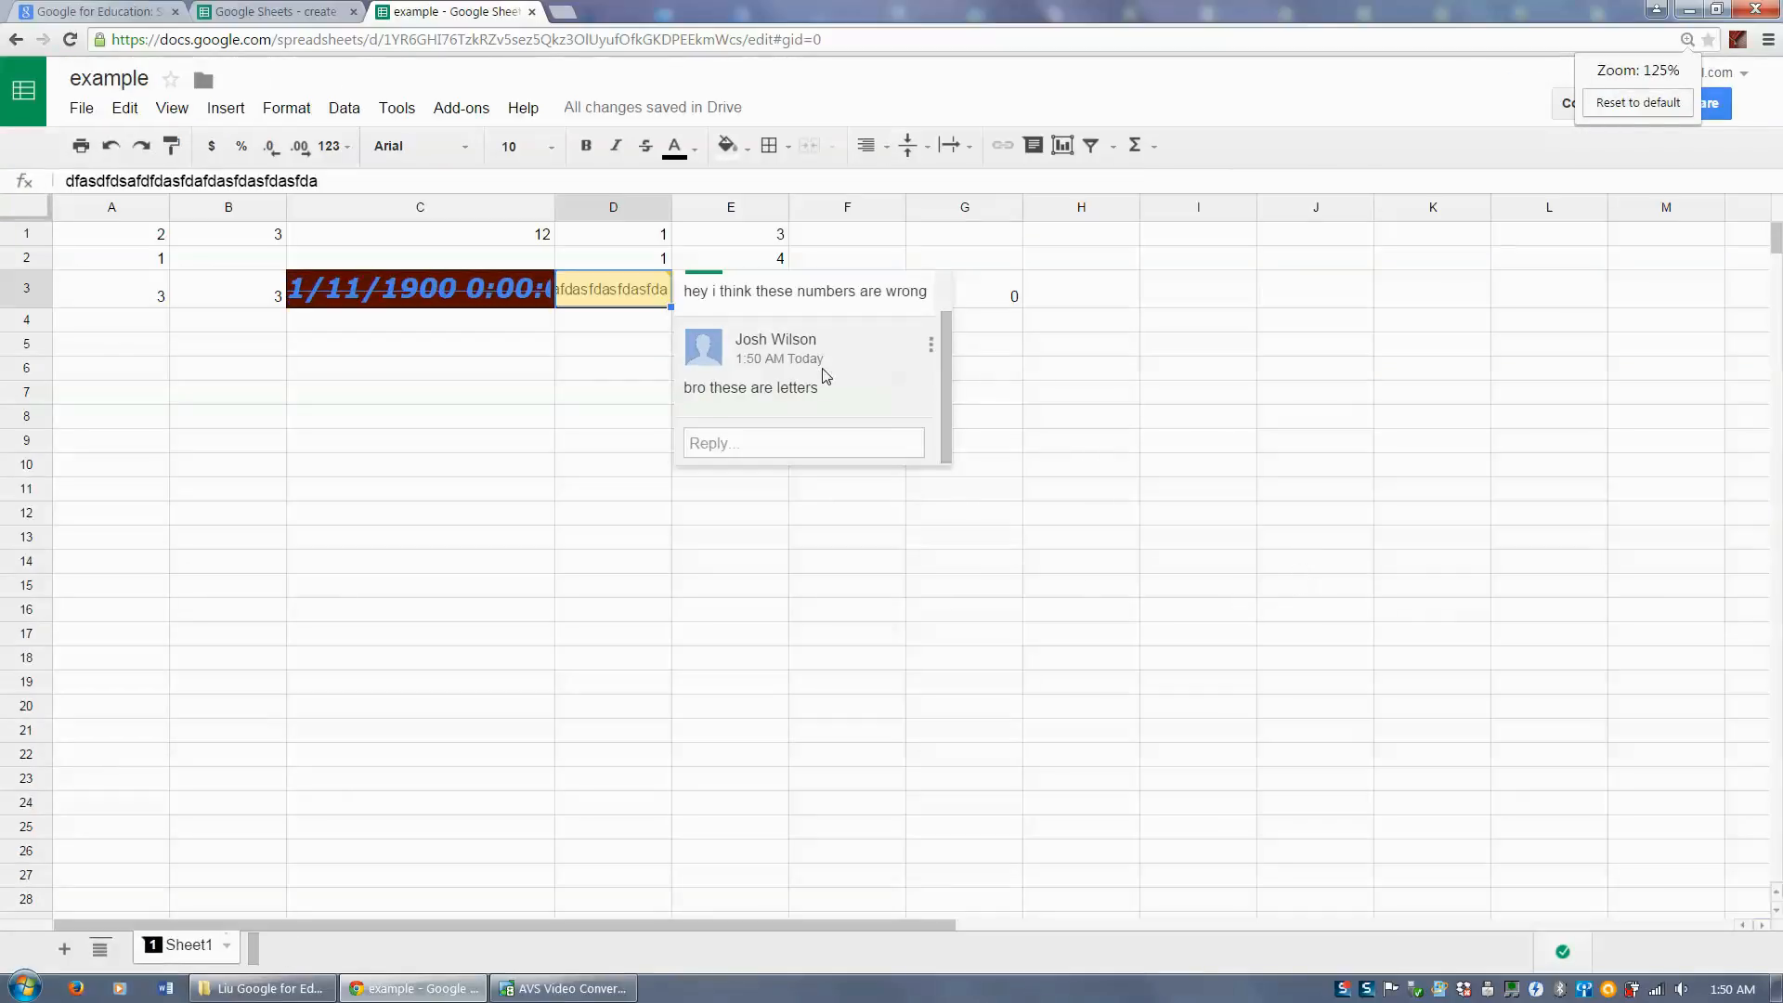
left_click(788, 446)
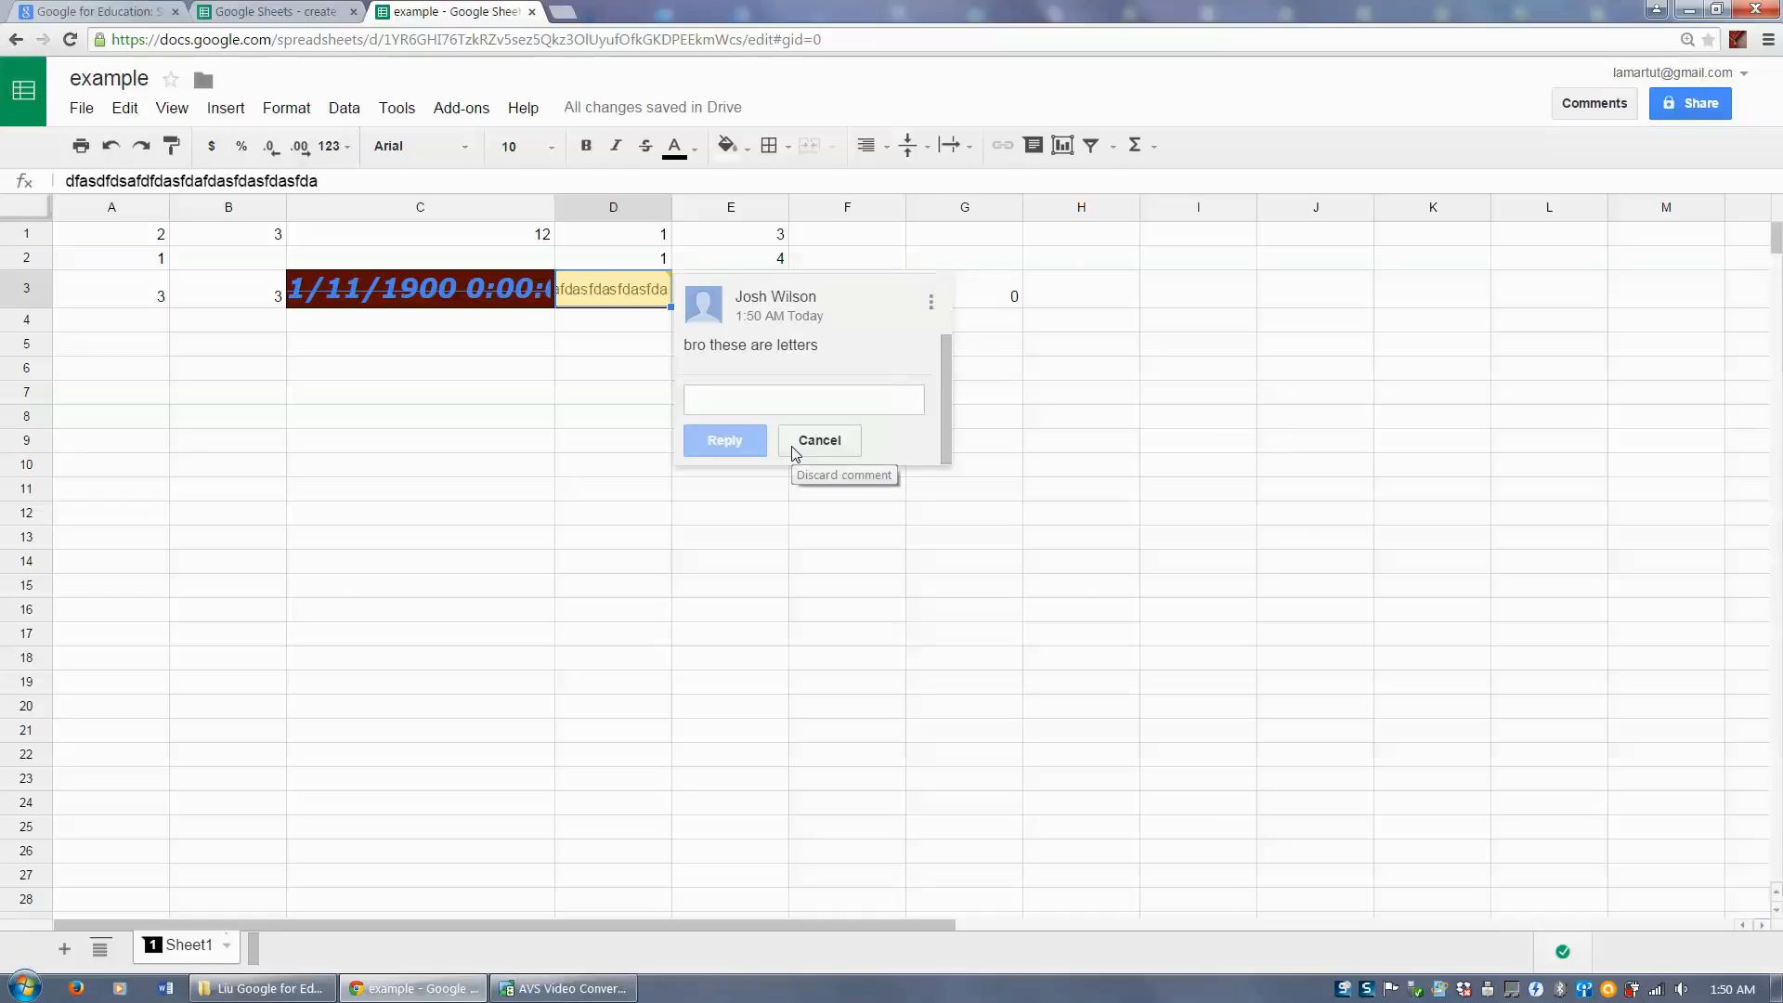
type("oh im so")
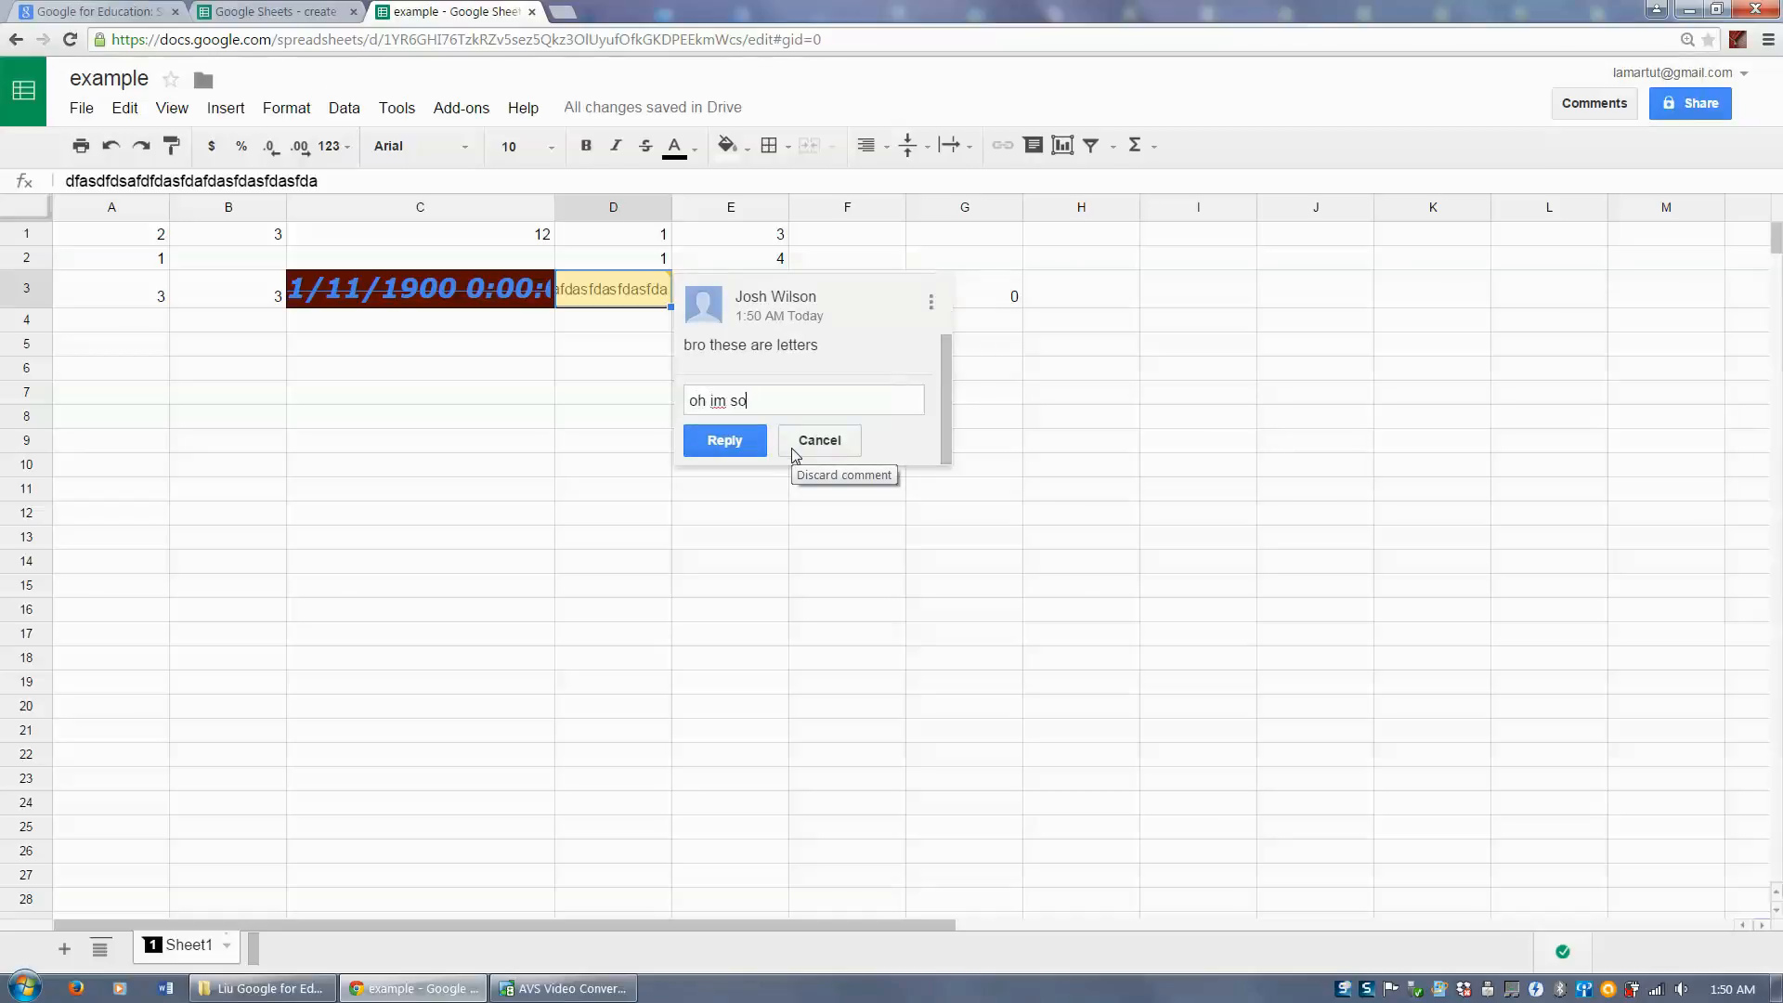
type("rry your right")
left_click(734, 436)
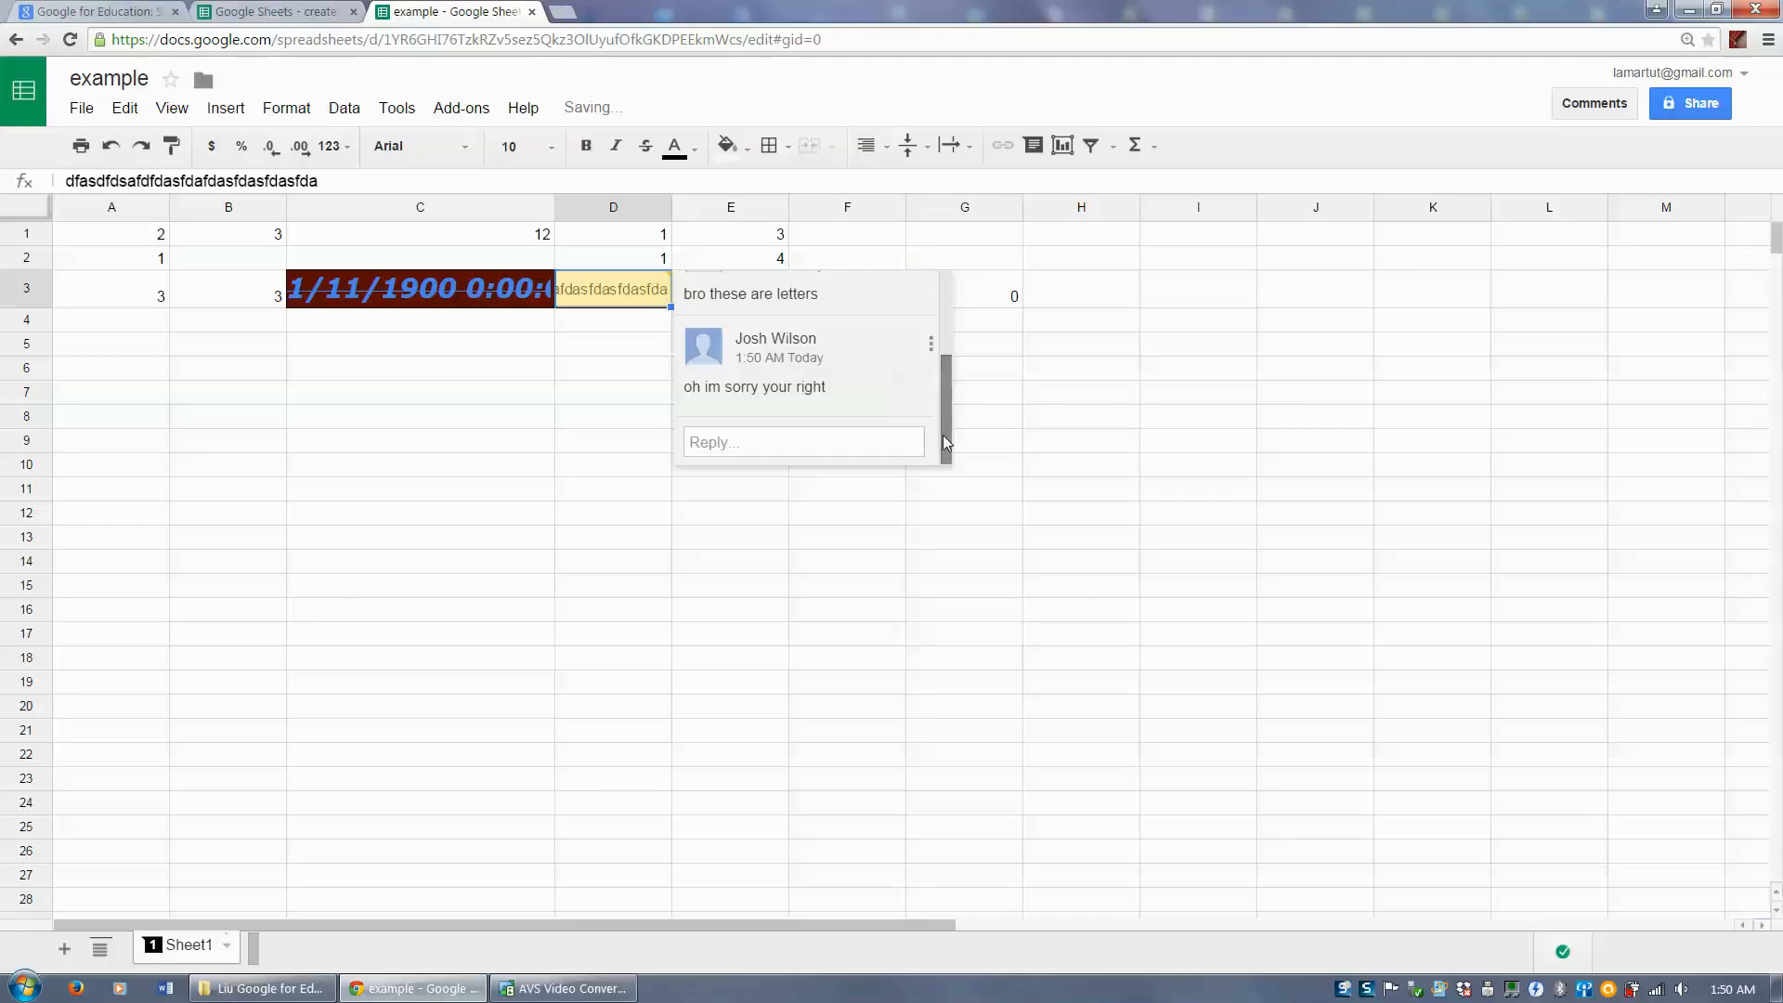
Step: Go back to the start of the comment thread on D3 and mark the discussion as resolved
left_click_drag(944, 435, 970, 343)
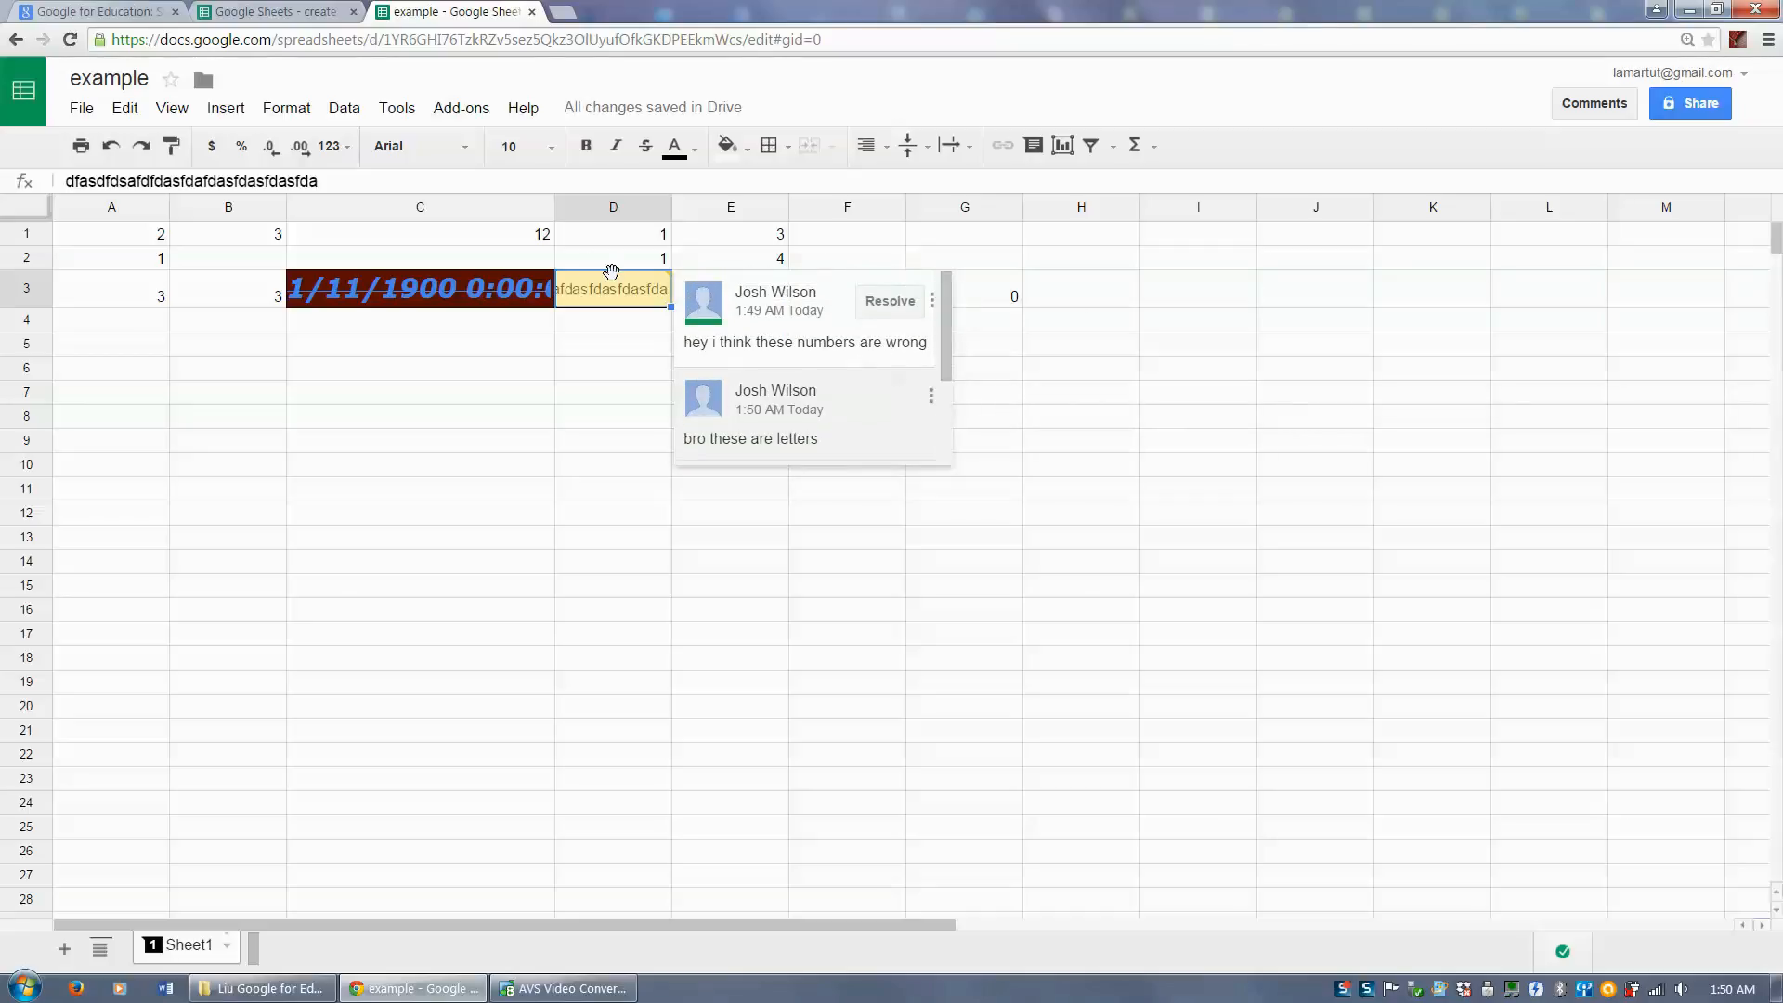
left_click_drag(941, 342, 933, 290)
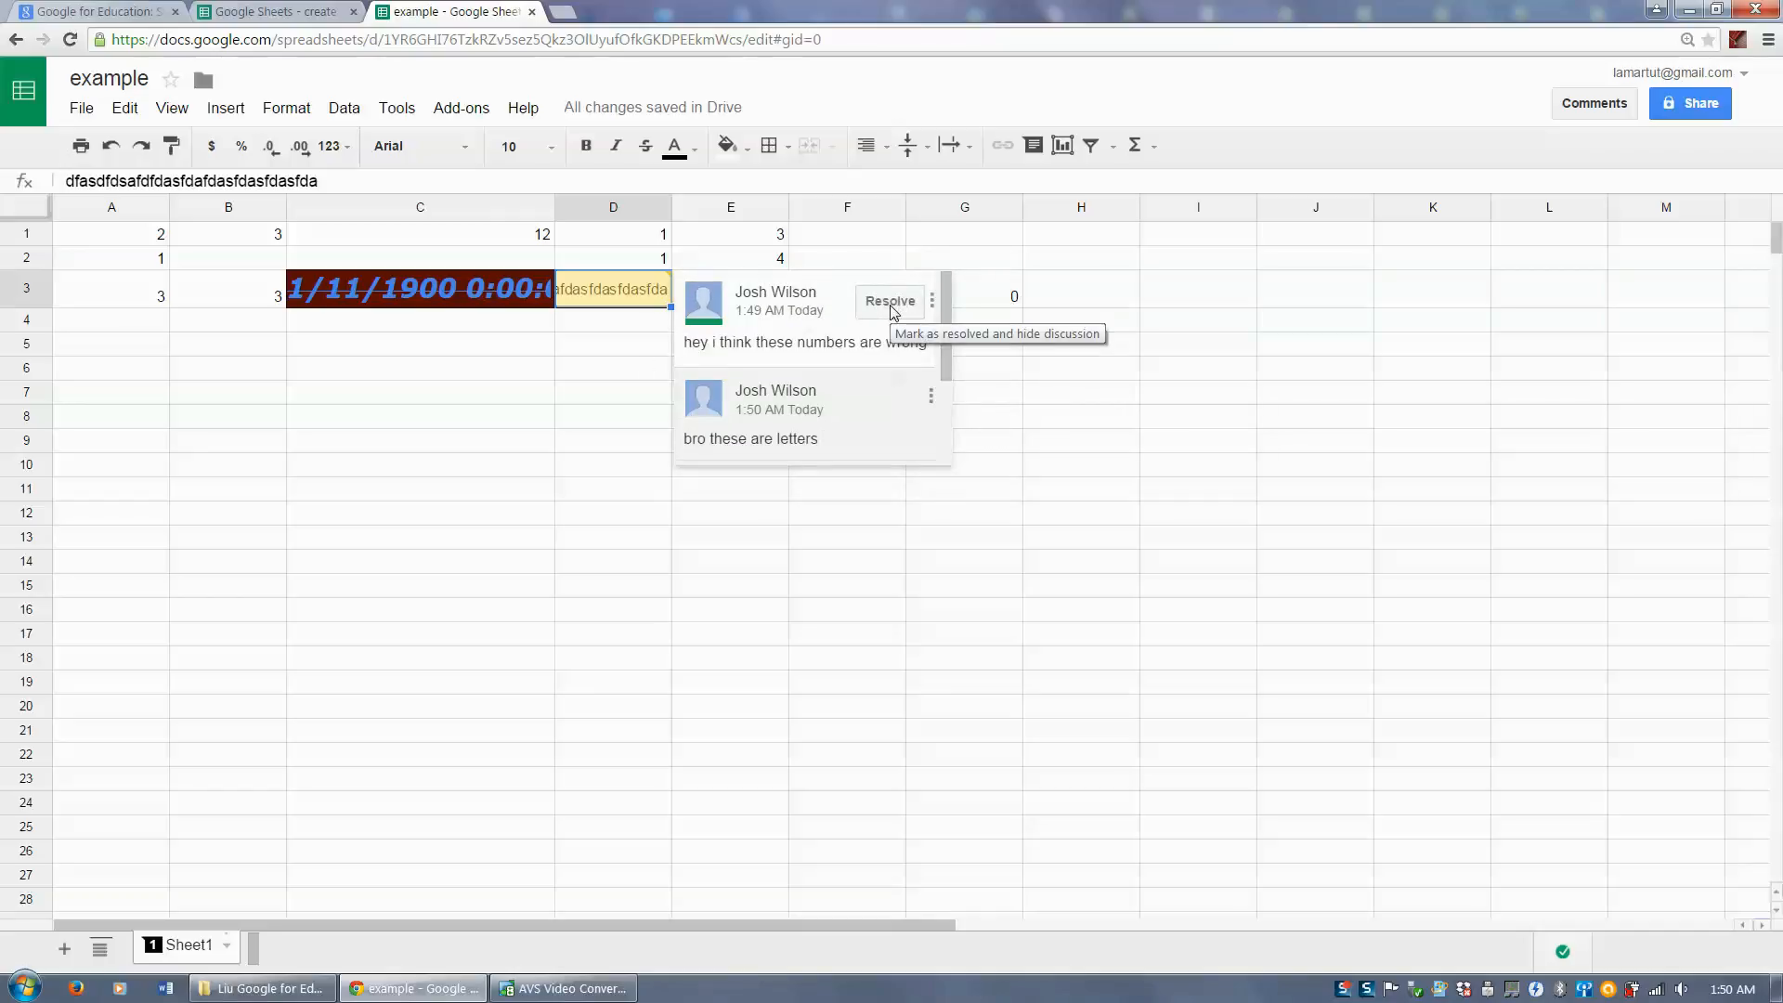
left_click(891, 302)
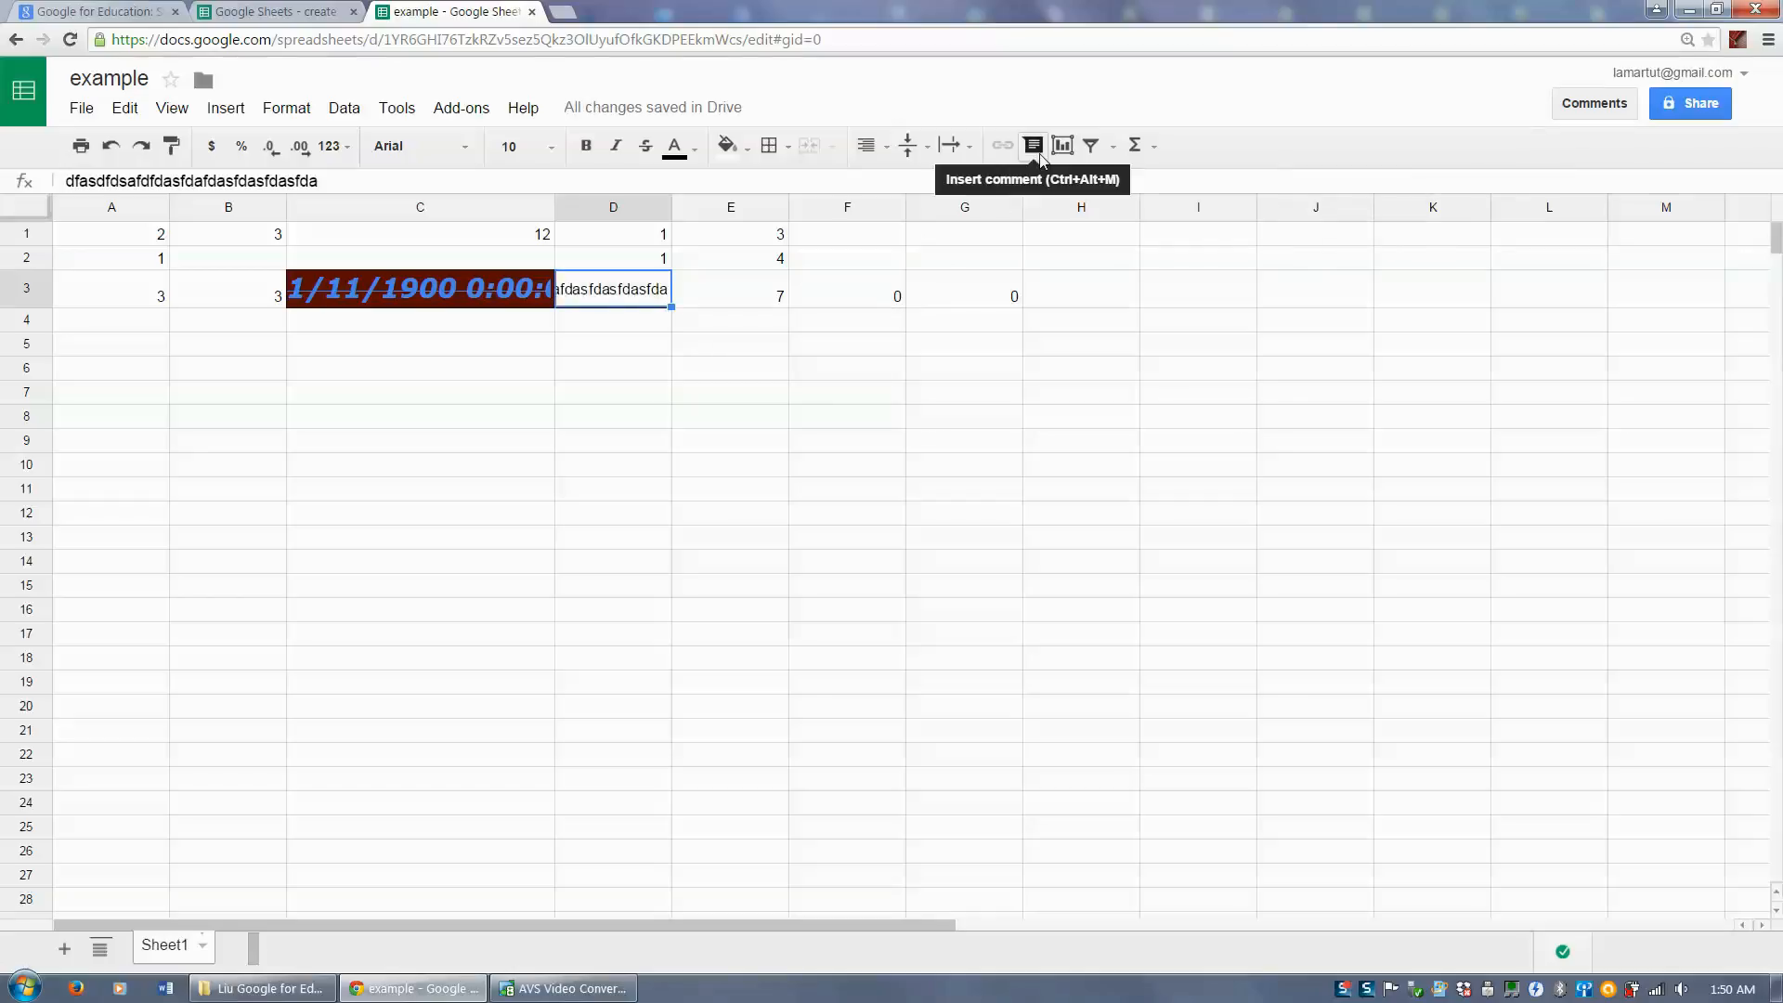
Step: Start a chart and confirm Sheet1!A1:G3 as its data range
left_click(1063, 146)
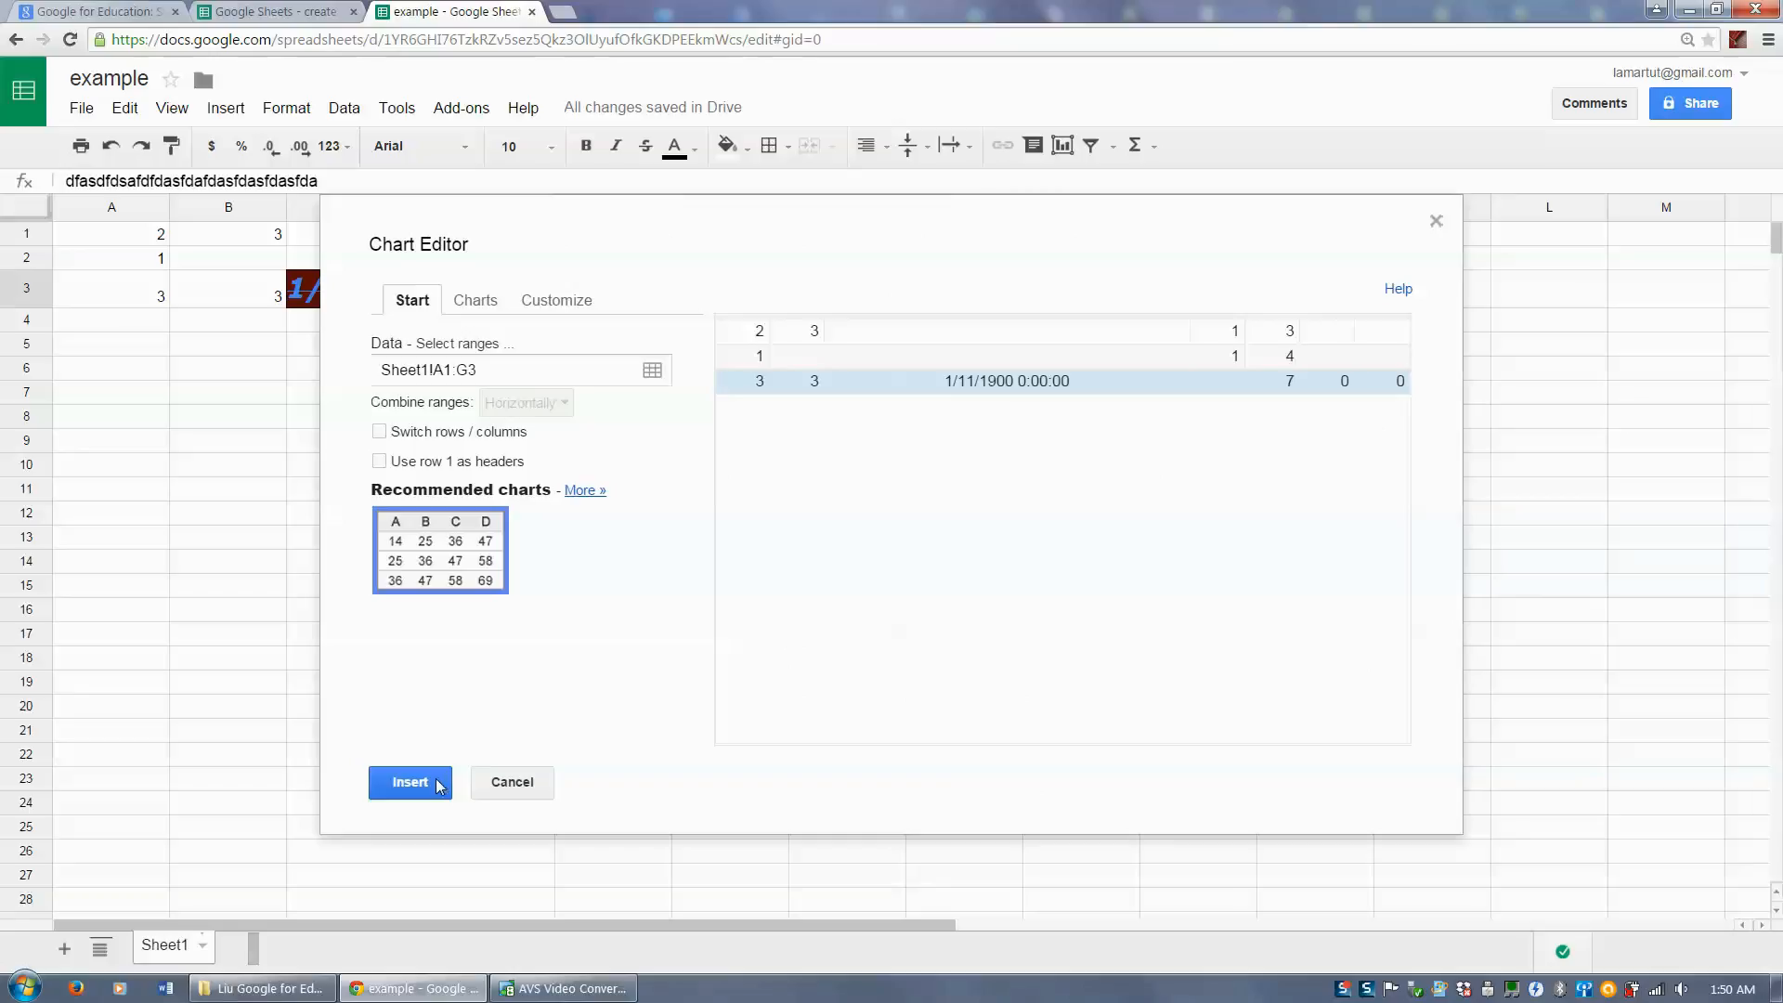
left_click(655, 371)
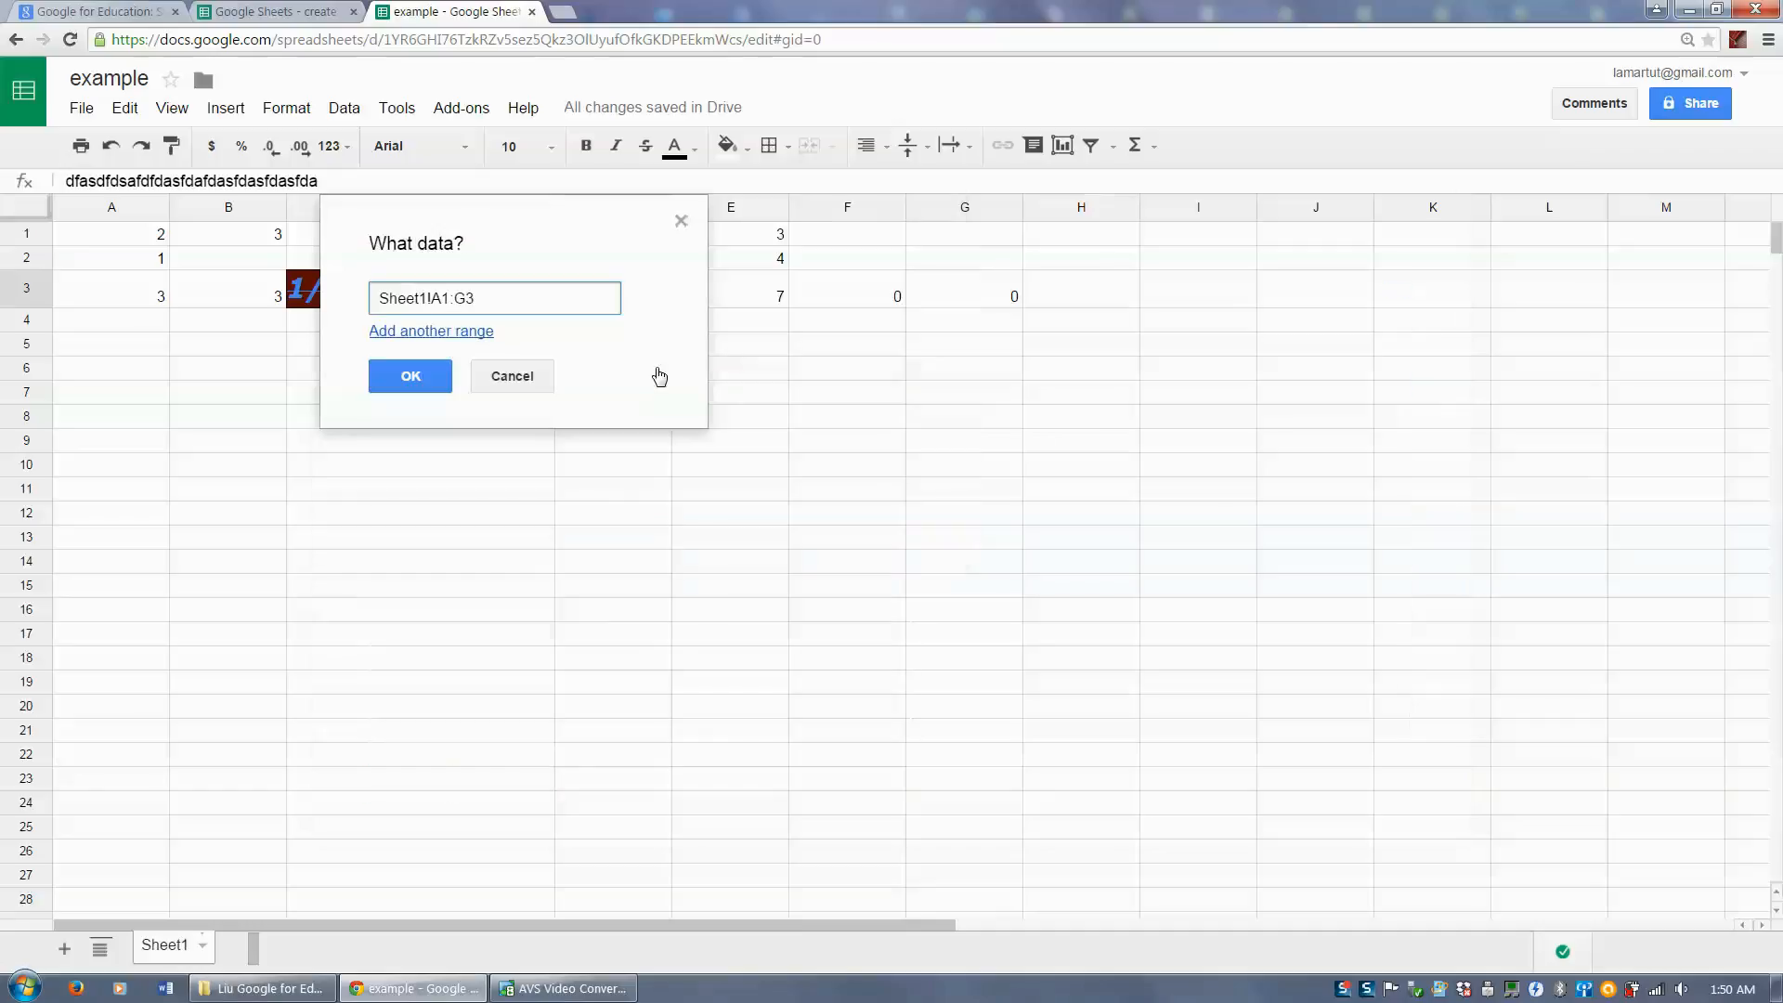
left_click(419, 384)
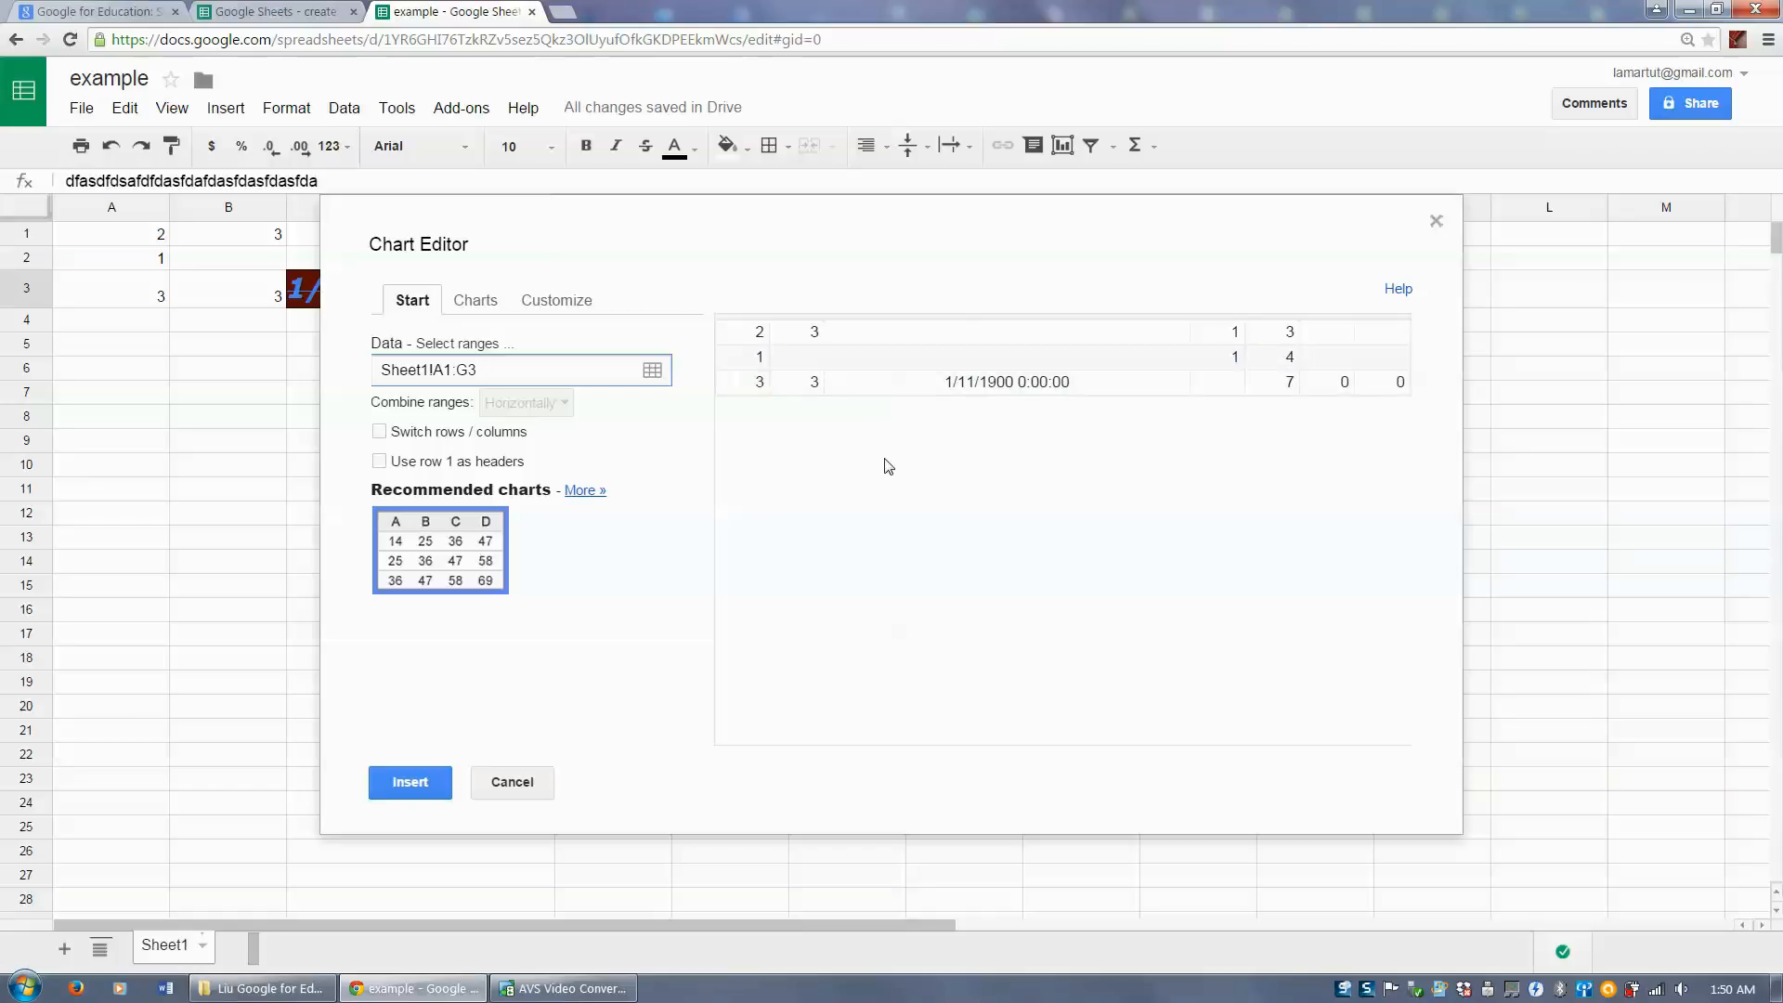
Step: Try switching rows and columns and using row 1 as headers in the chart data, turning both options off again
left_click(399, 435)
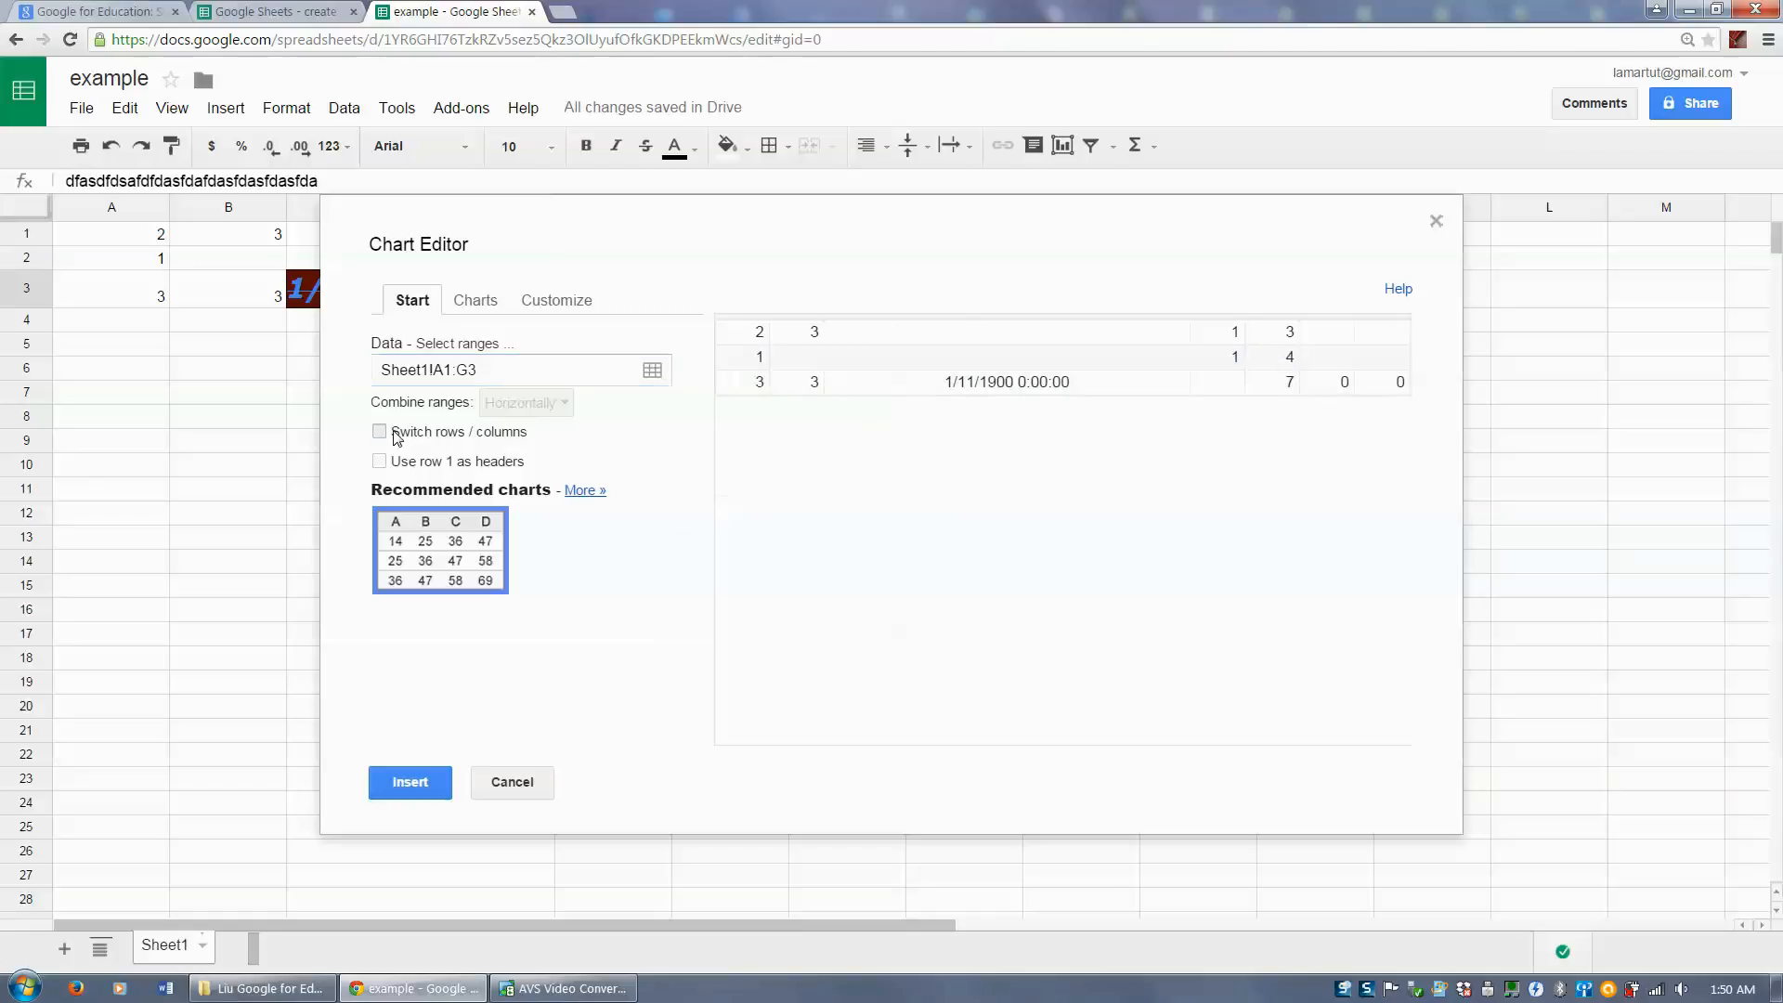
left_click(397, 435)
left_click(398, 435)
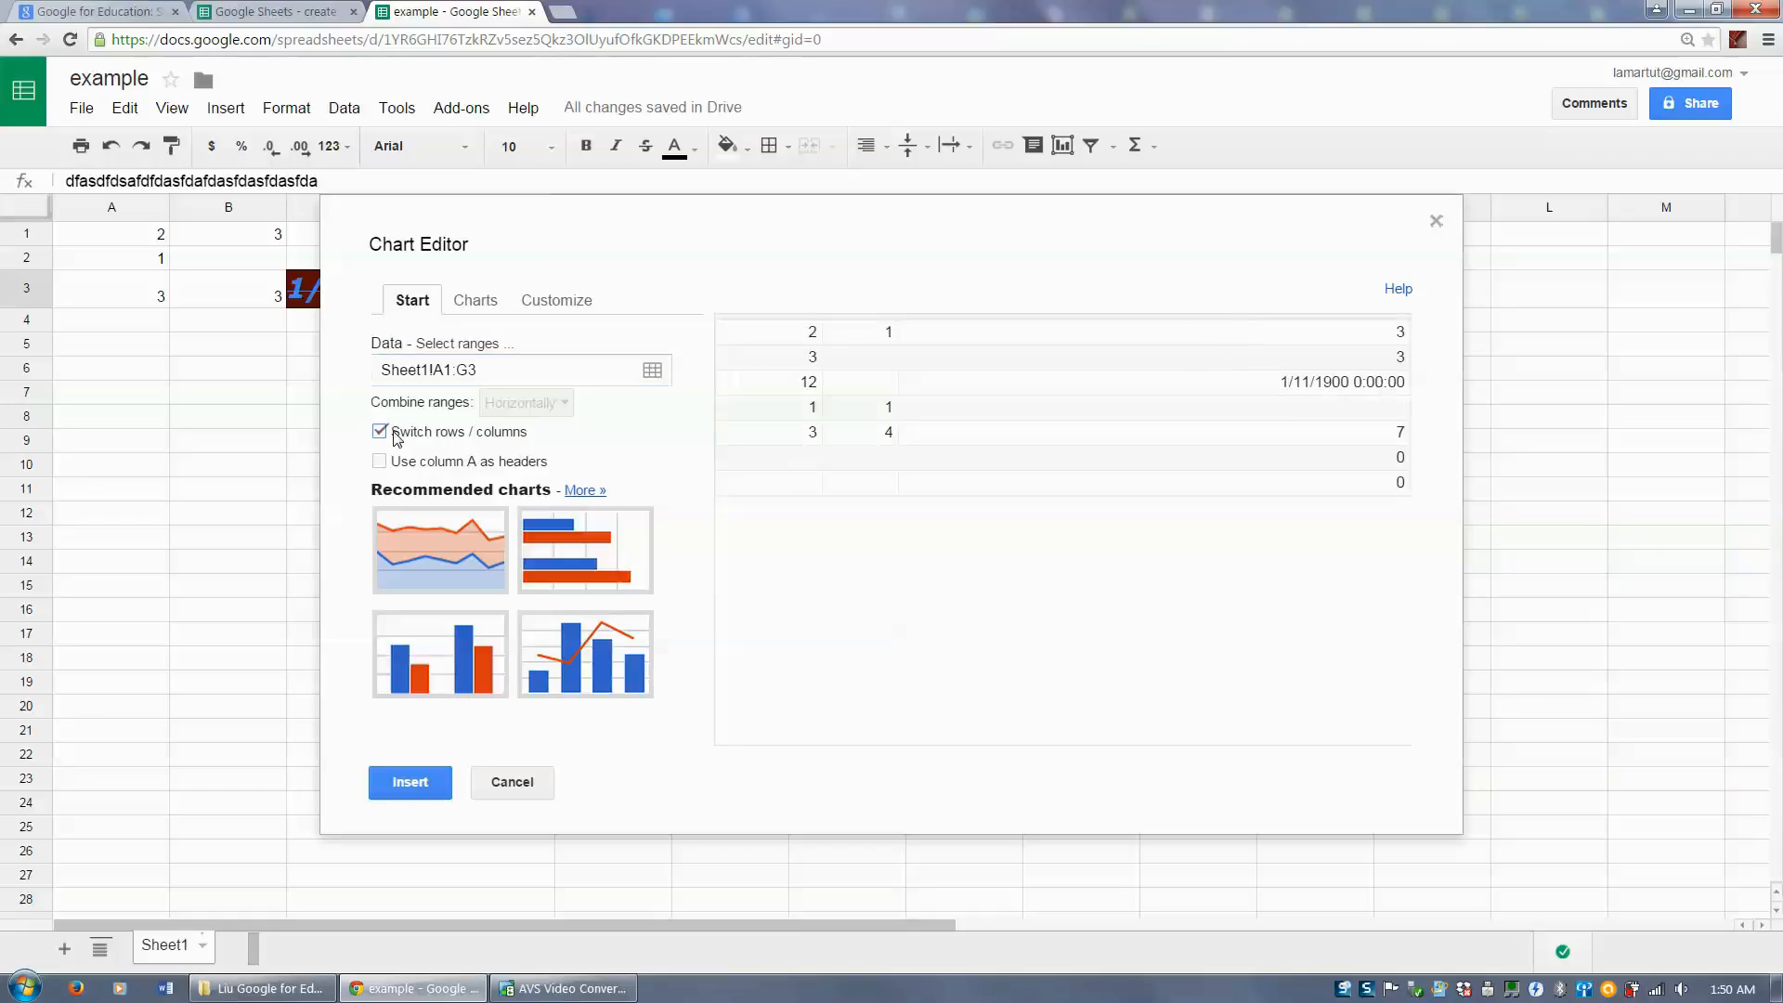
left_click(398, 435)
left_click(381, 462)
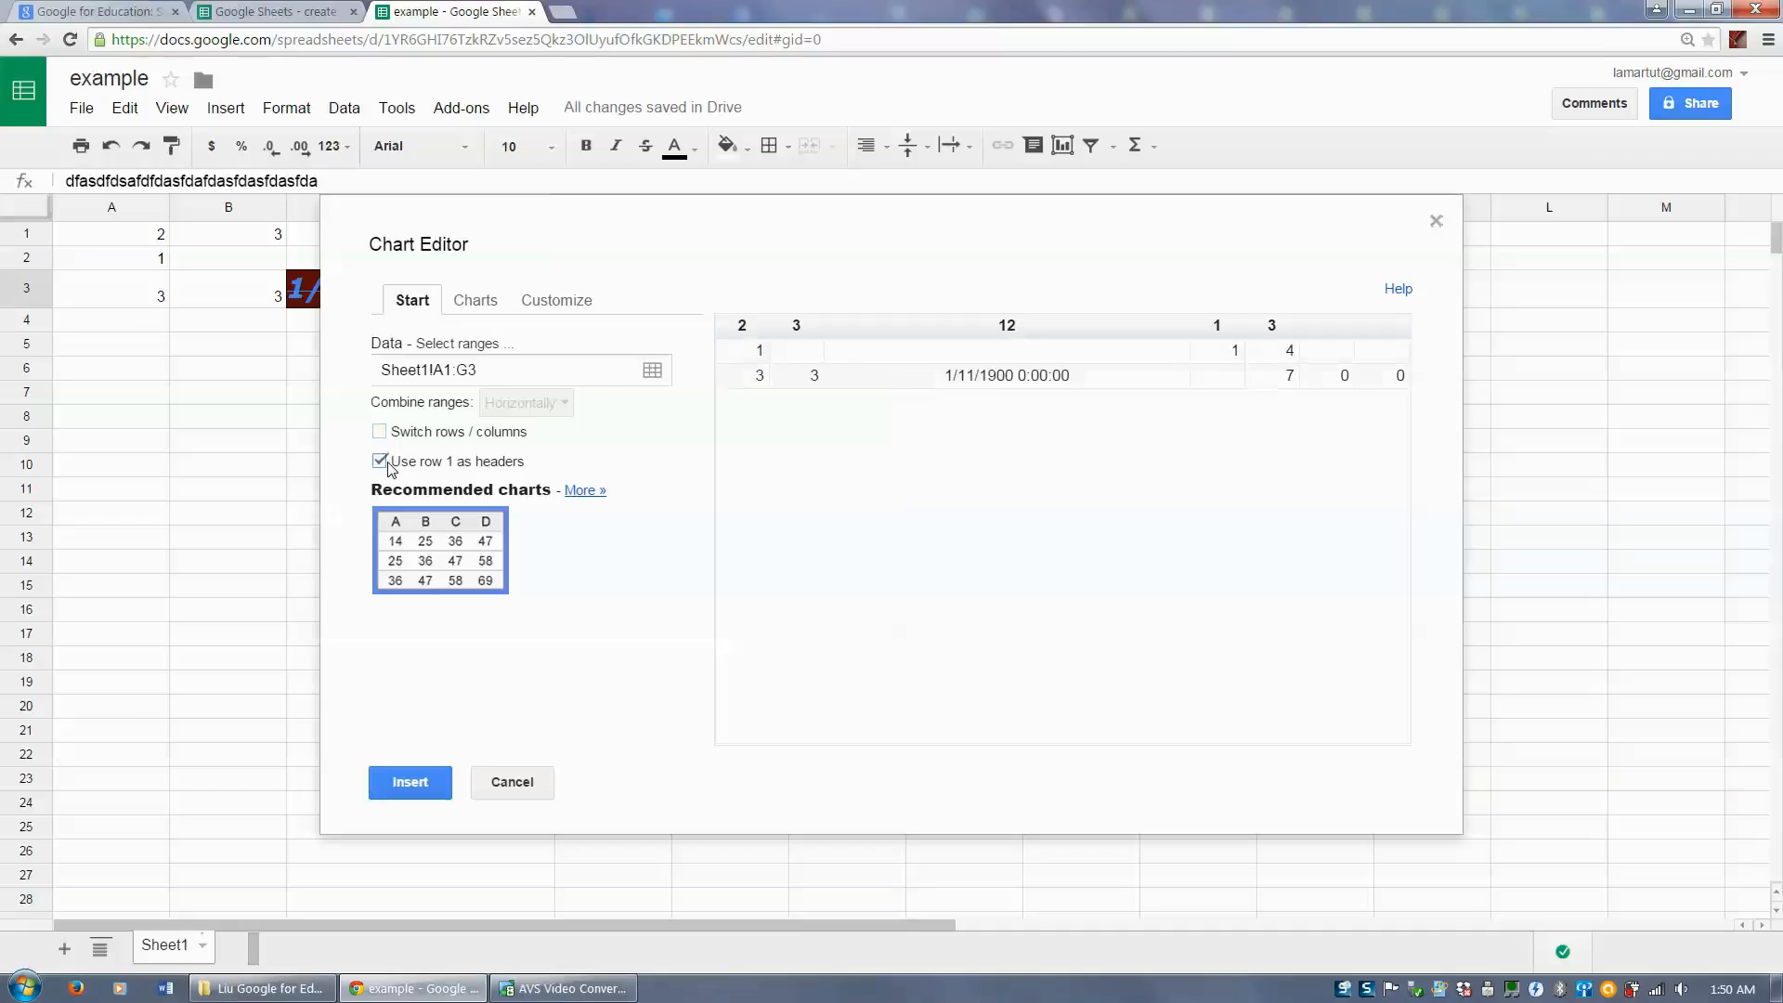
left_click(381, 461)
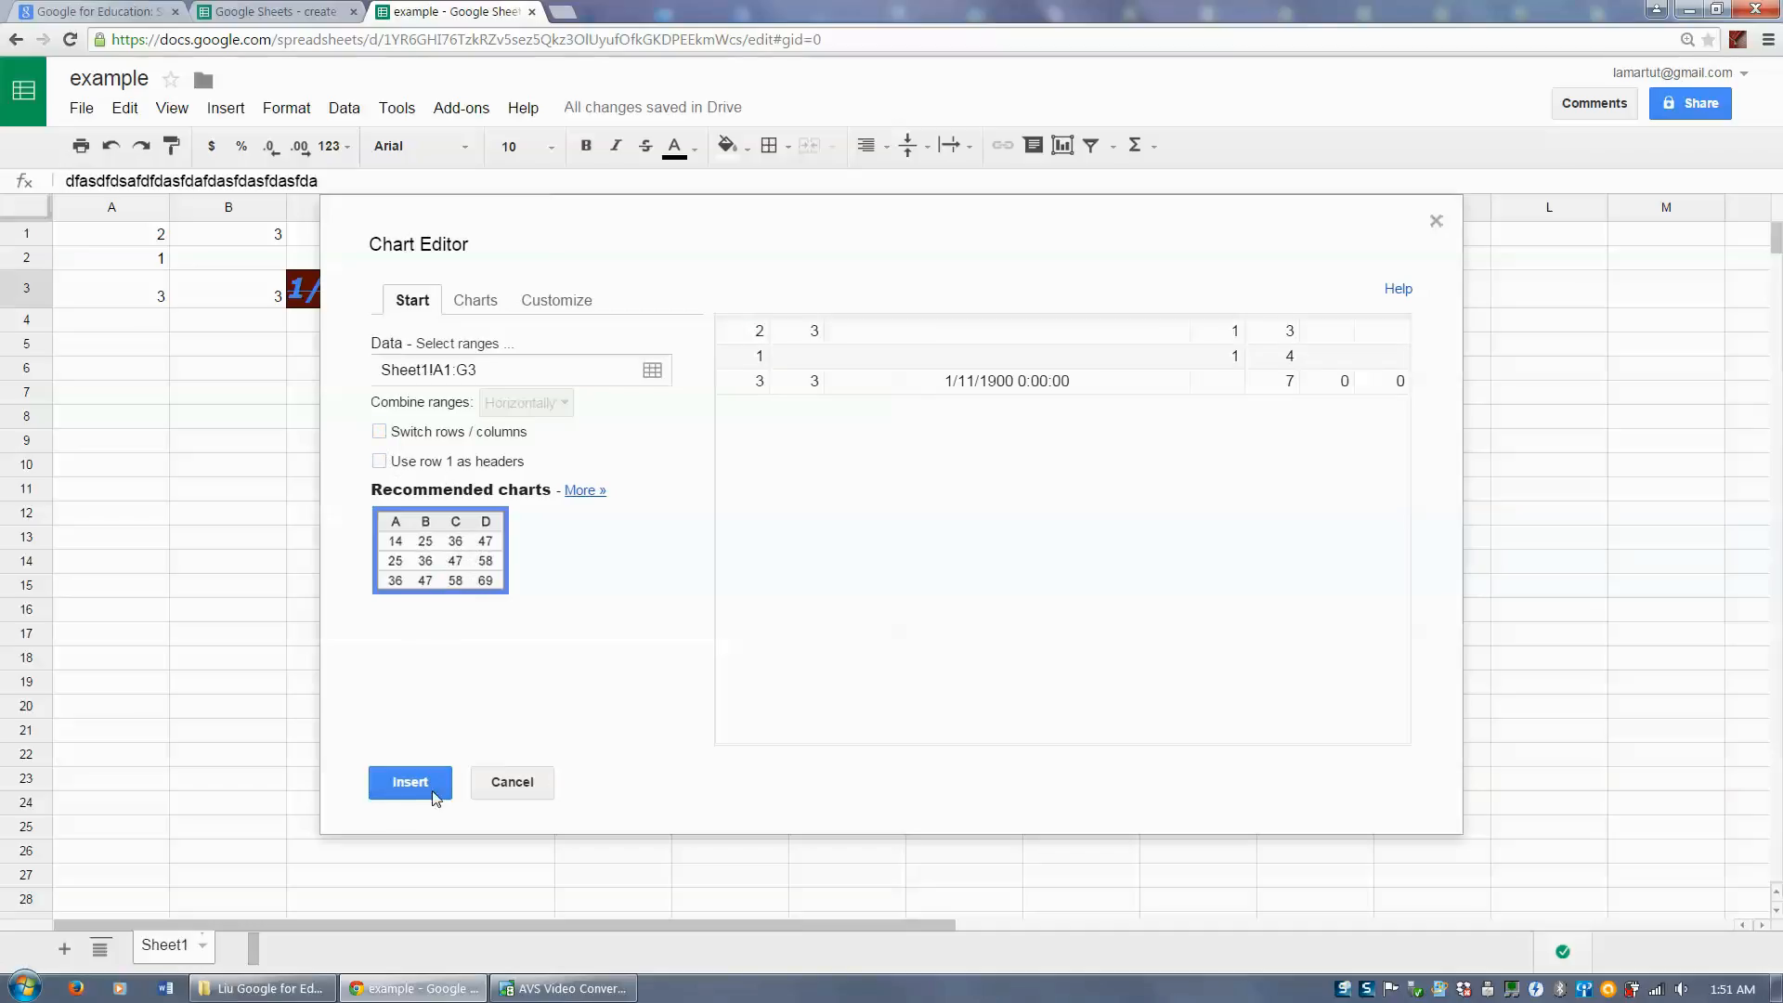
Step: Choose the doughnut style from the pie chart types for the new chart
left_click(594, 491)
left_click(452, 552)
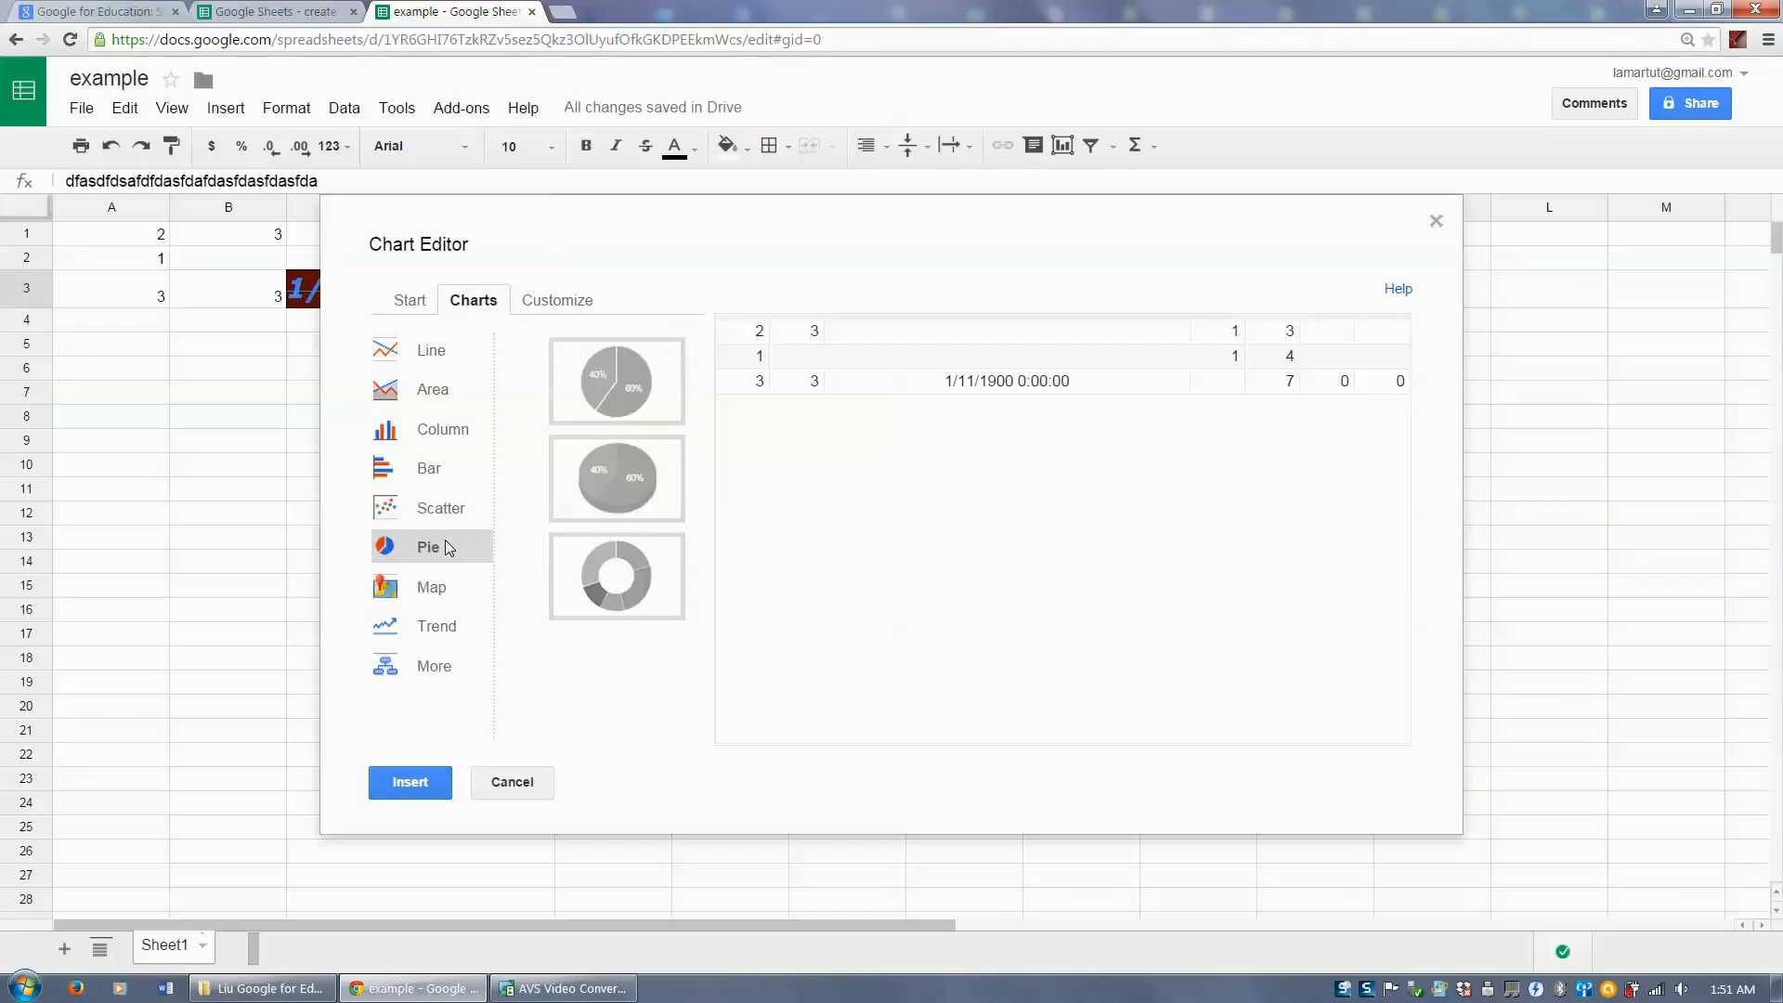
left_click(606, 558)
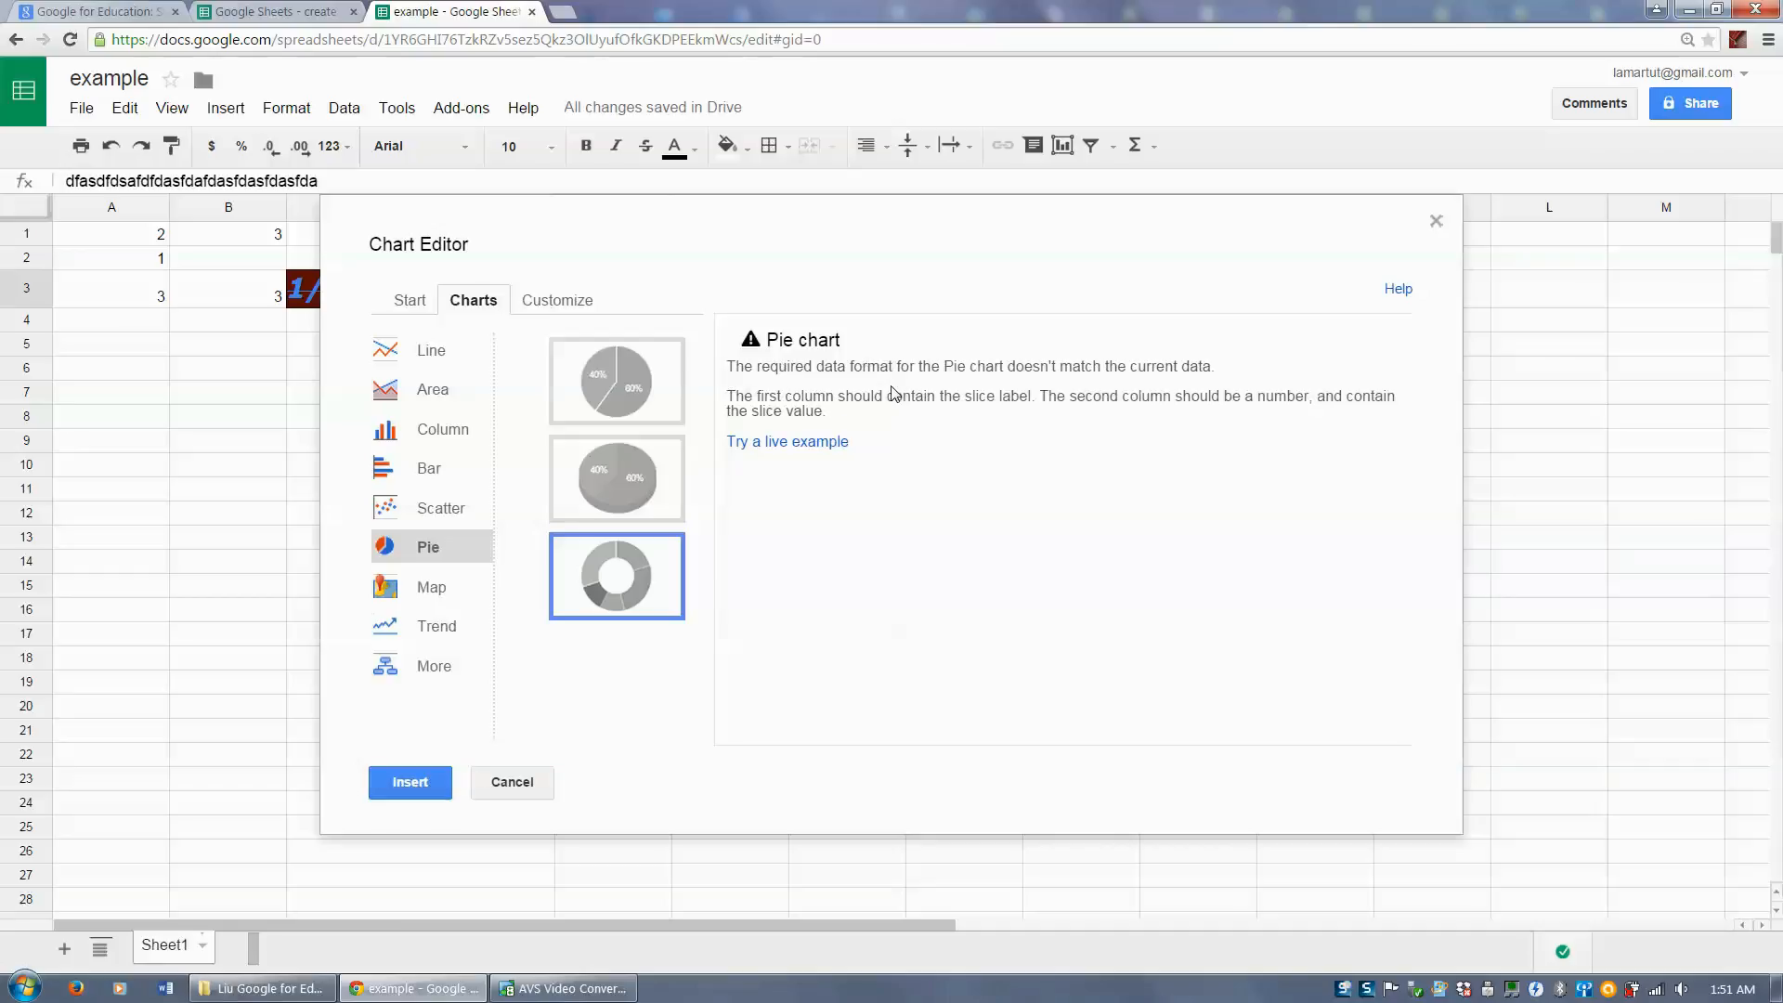
Step: Review the chart's customization options, other chart types and data settings, and insert the doughnut chart into the sheet
left_click(405, 302)
left_click(542, 298)
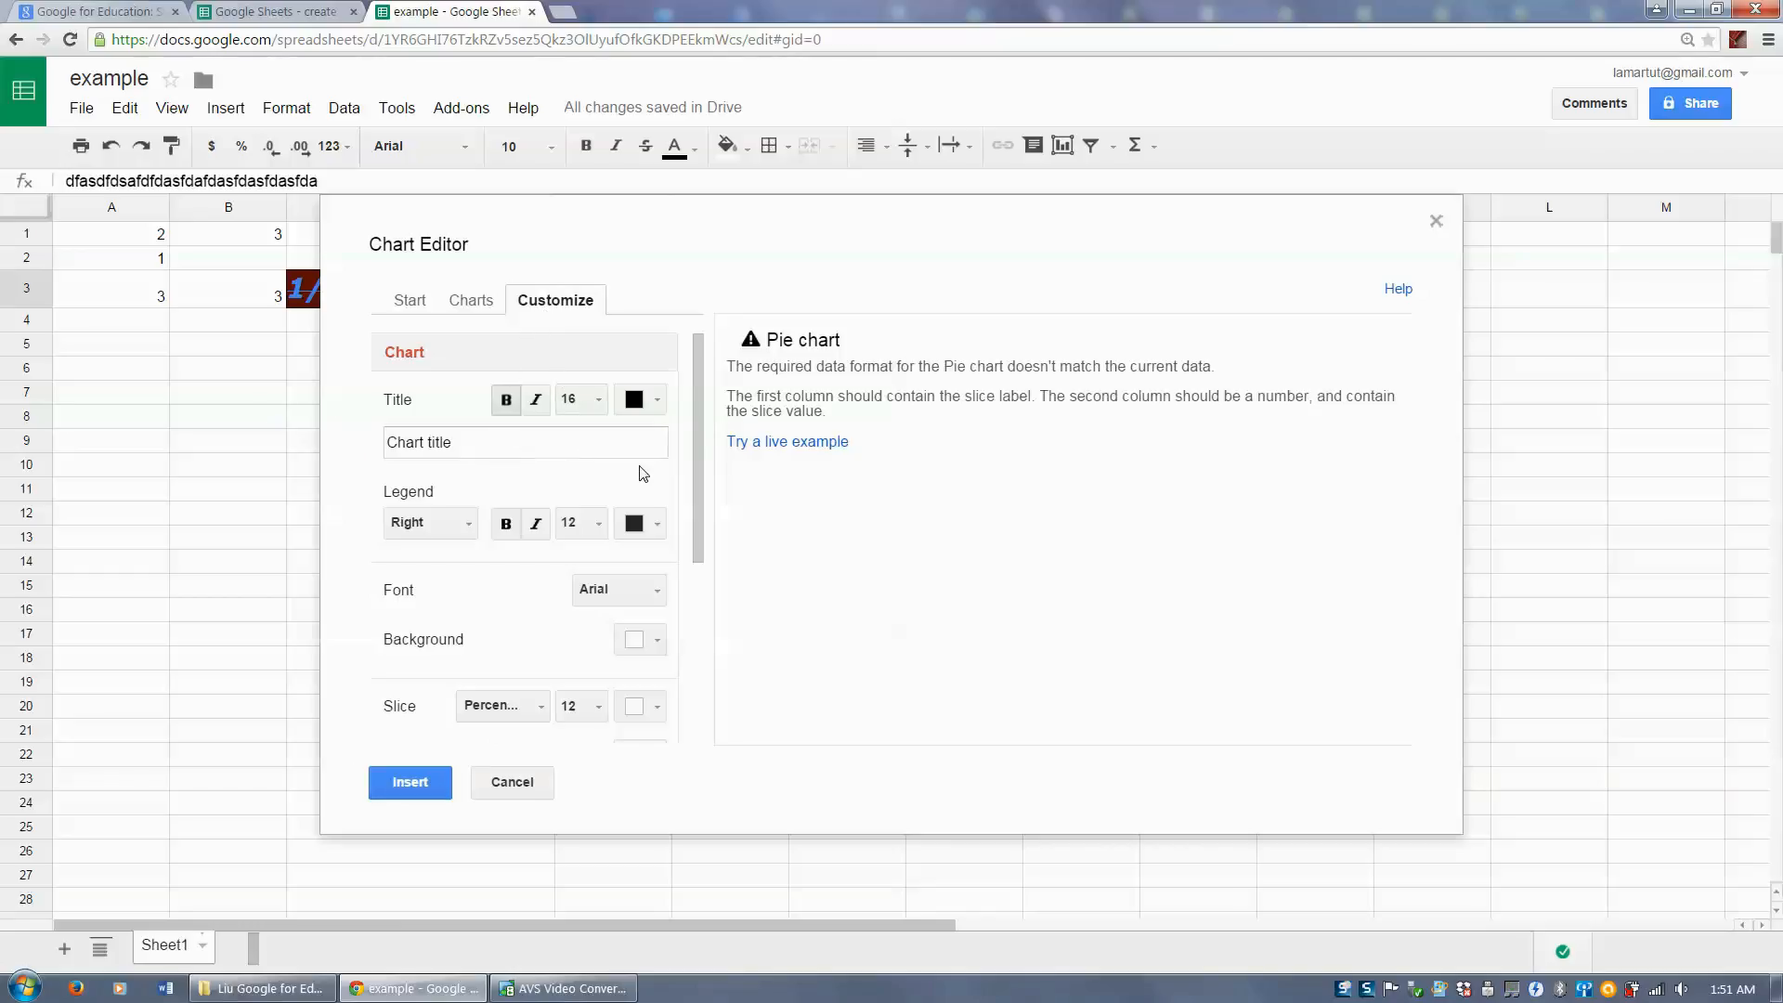
mouse_move(695, 479)
left_mouse_down()
mouse_move(707, 658)
mouse_move(698, 469)
left_mouse_up()
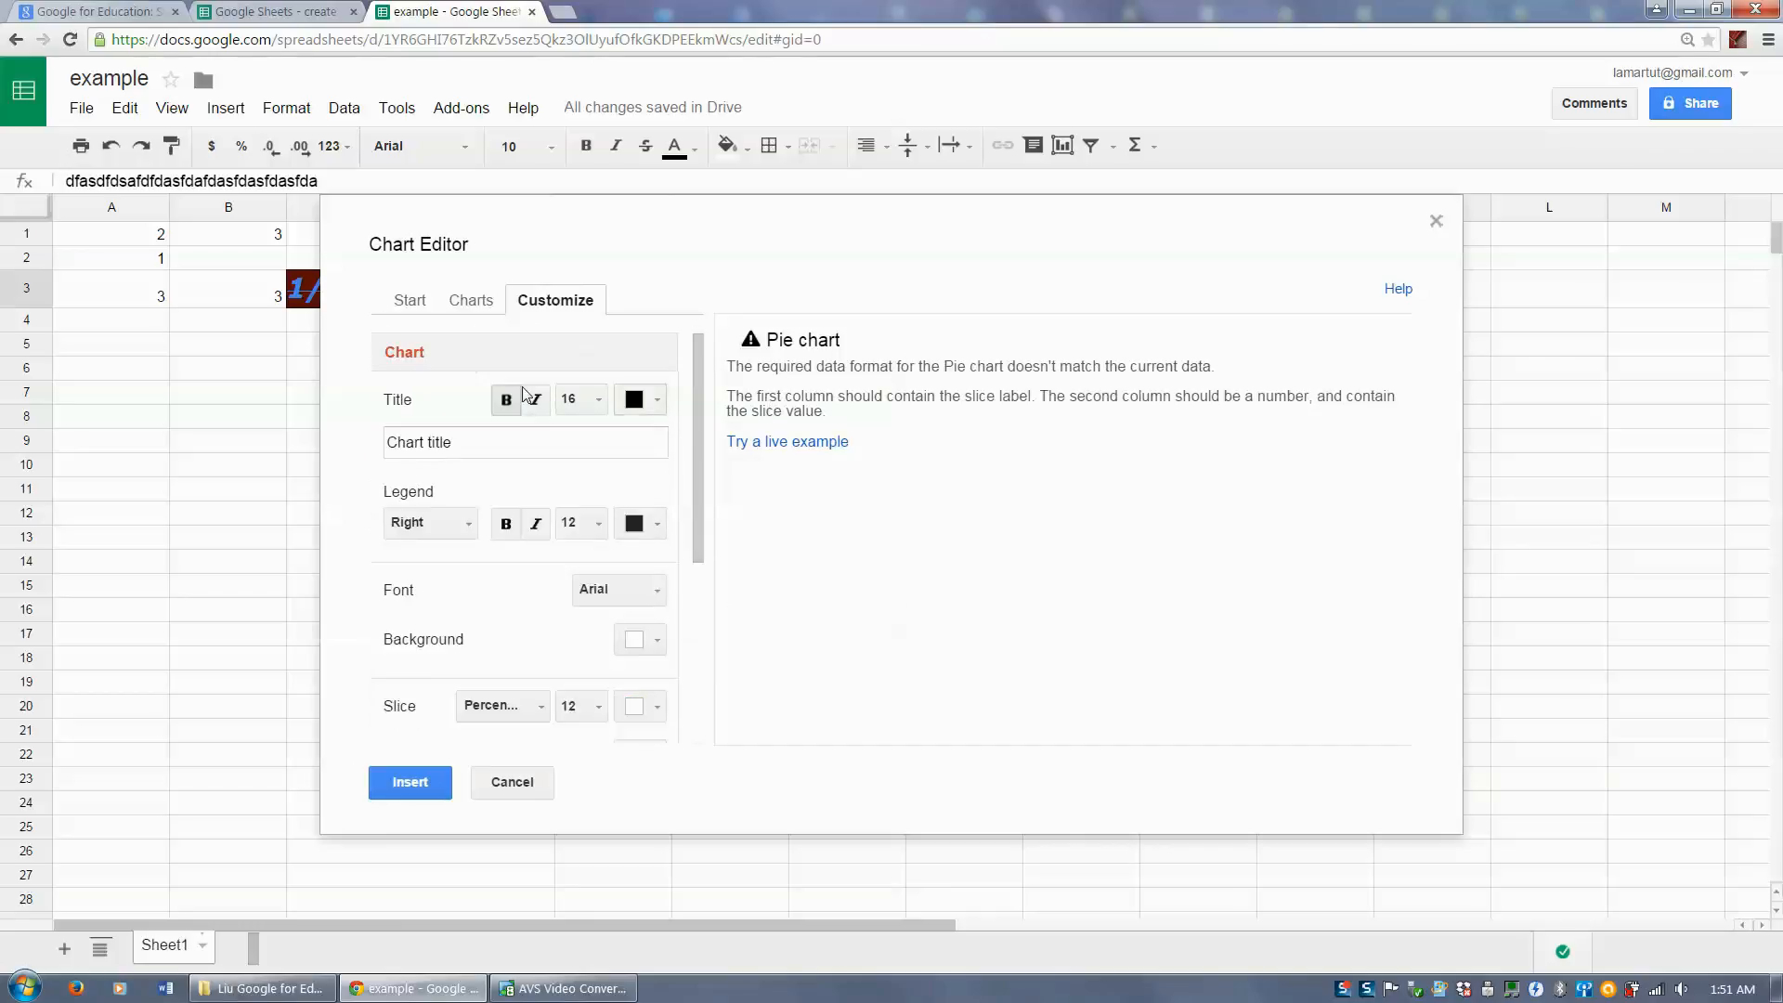
left_click(471, 299)
left_click(435, 354)
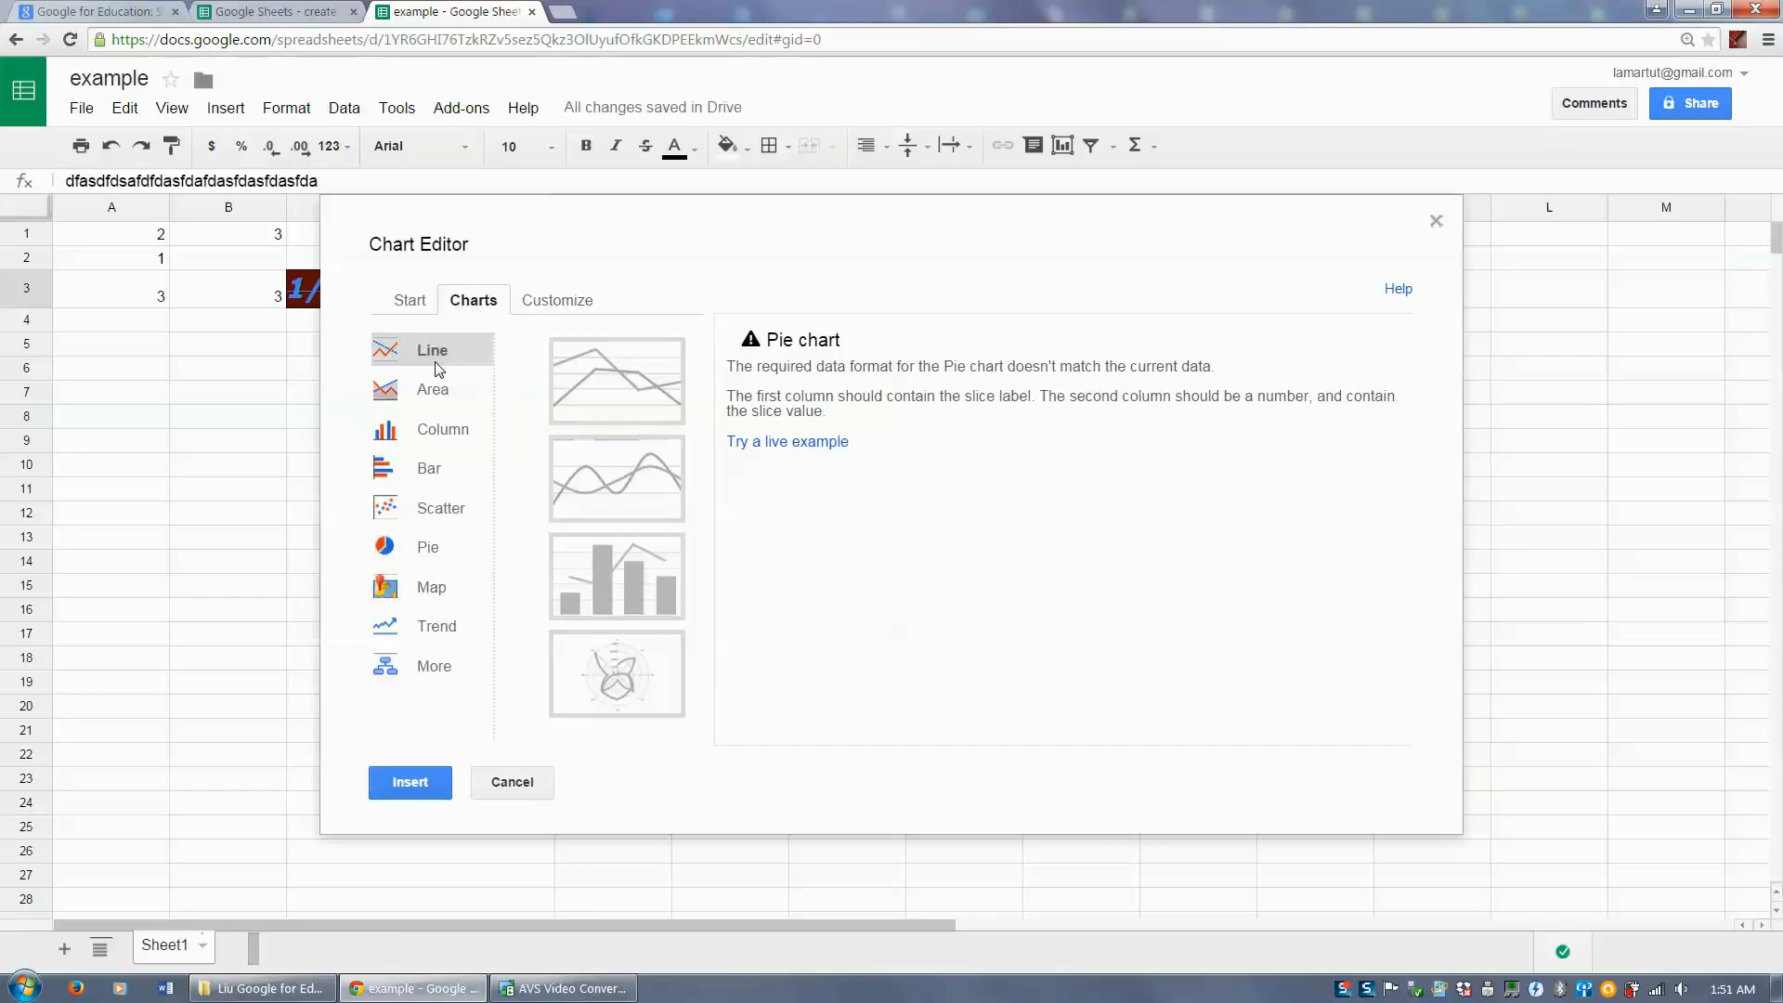
left_click(427, 675)
left_click(410, 300)
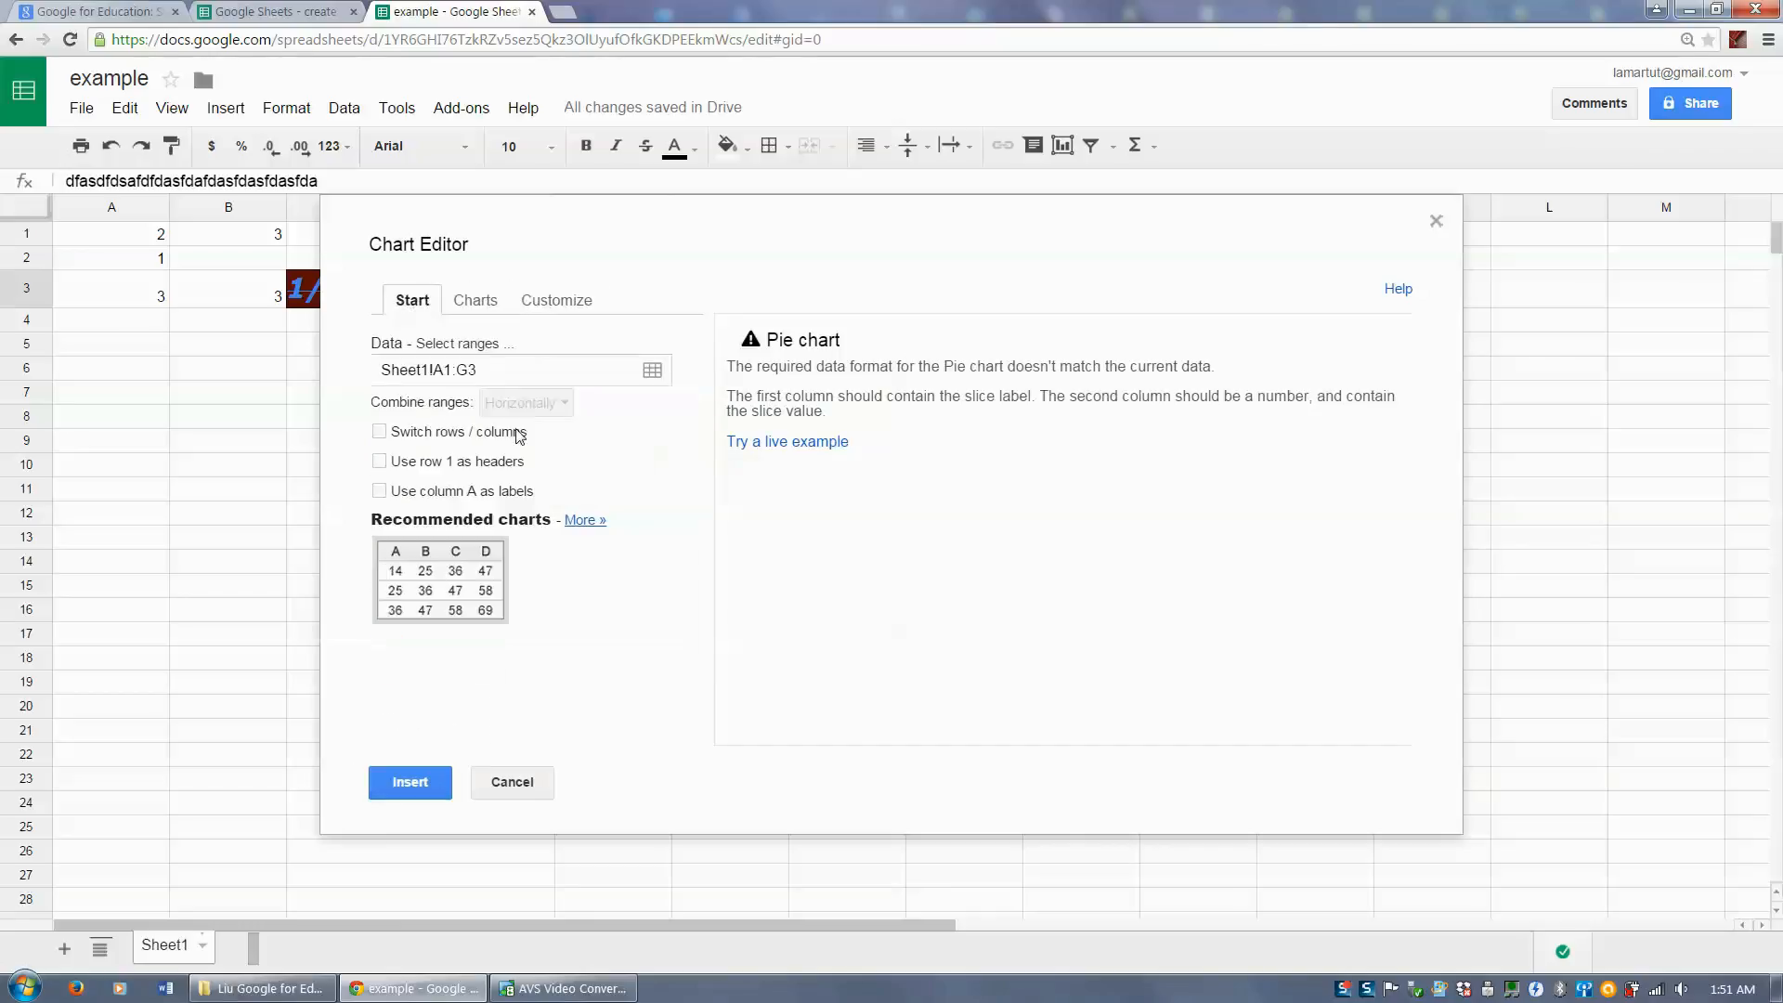
left_click(428, 783)
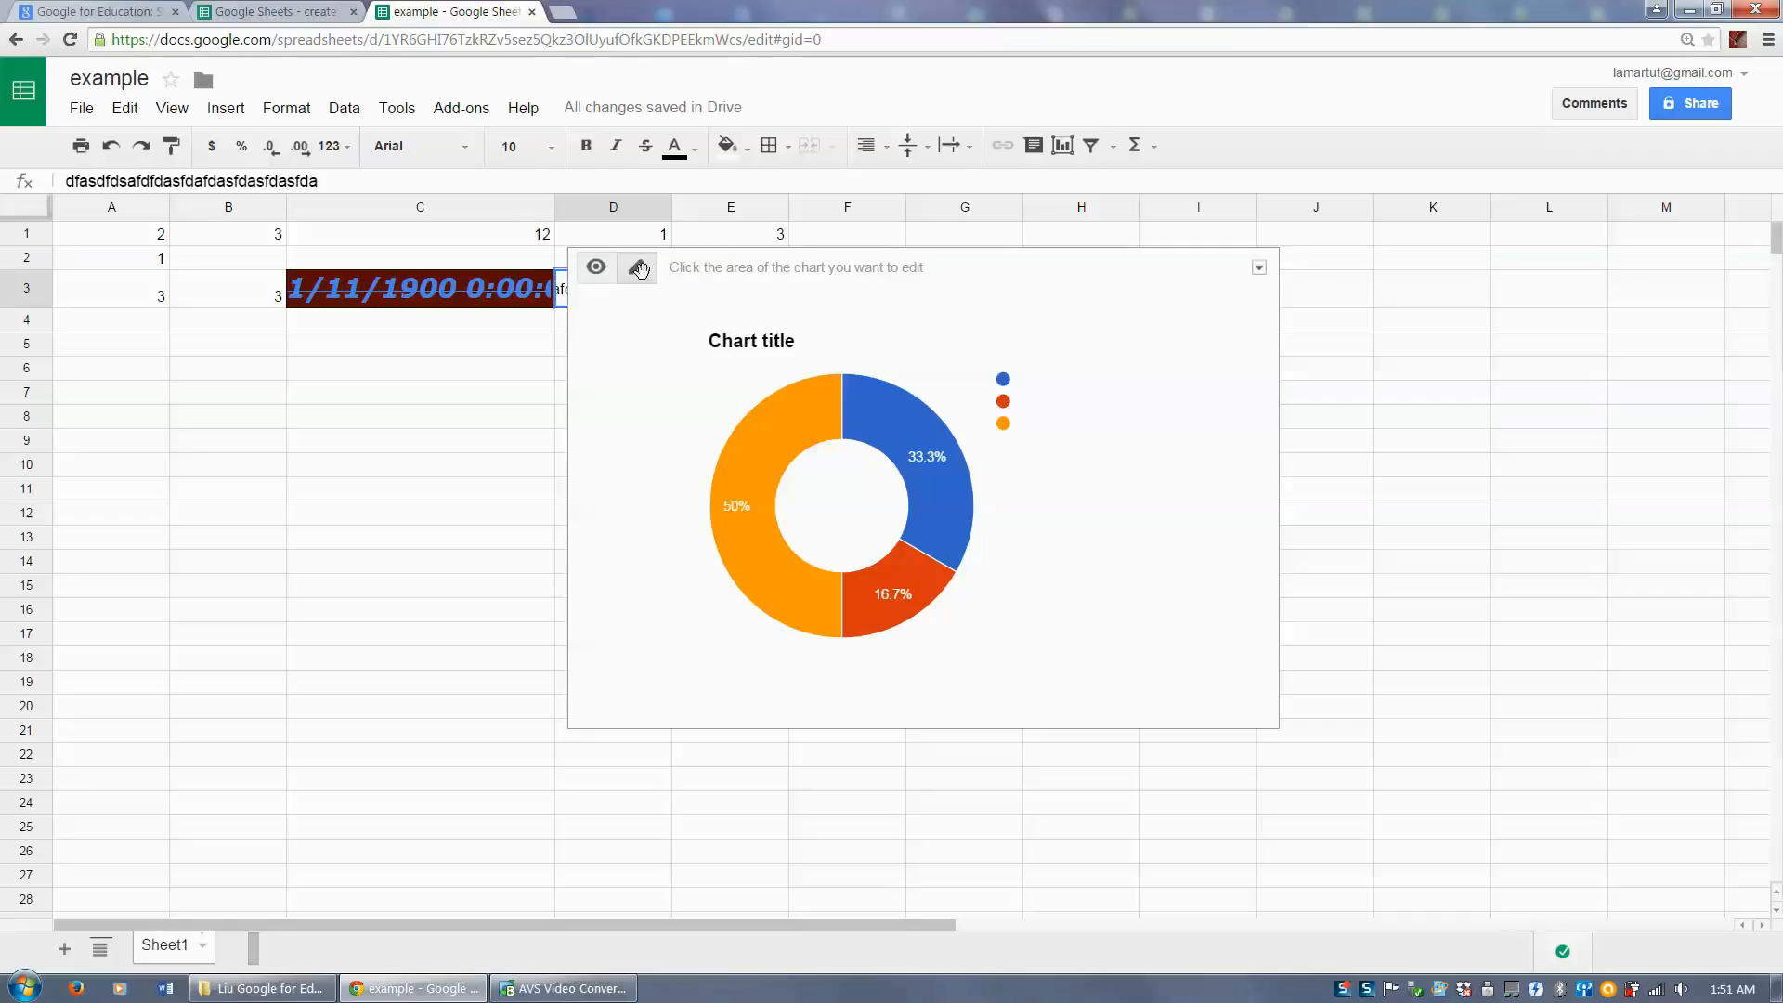
Step: Open the quick-edit options for the doughnut chart's area, orange slice and legend
left_click(638, 269)
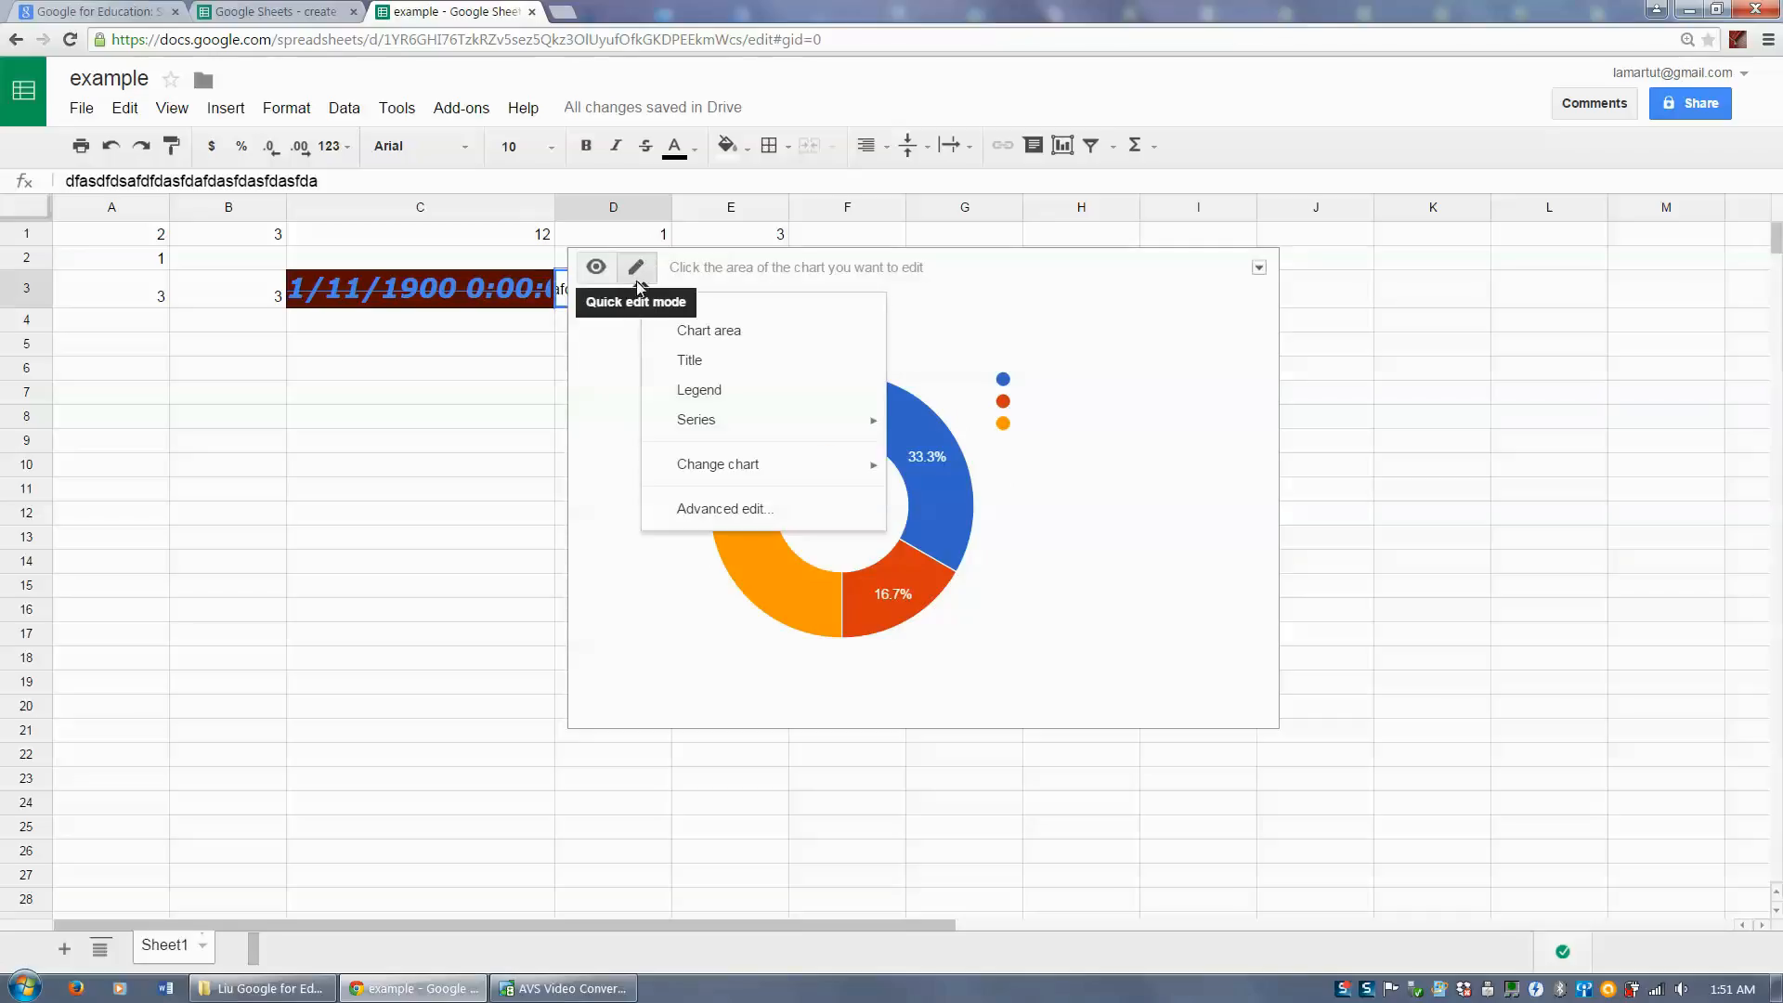
left_click(721, 328)
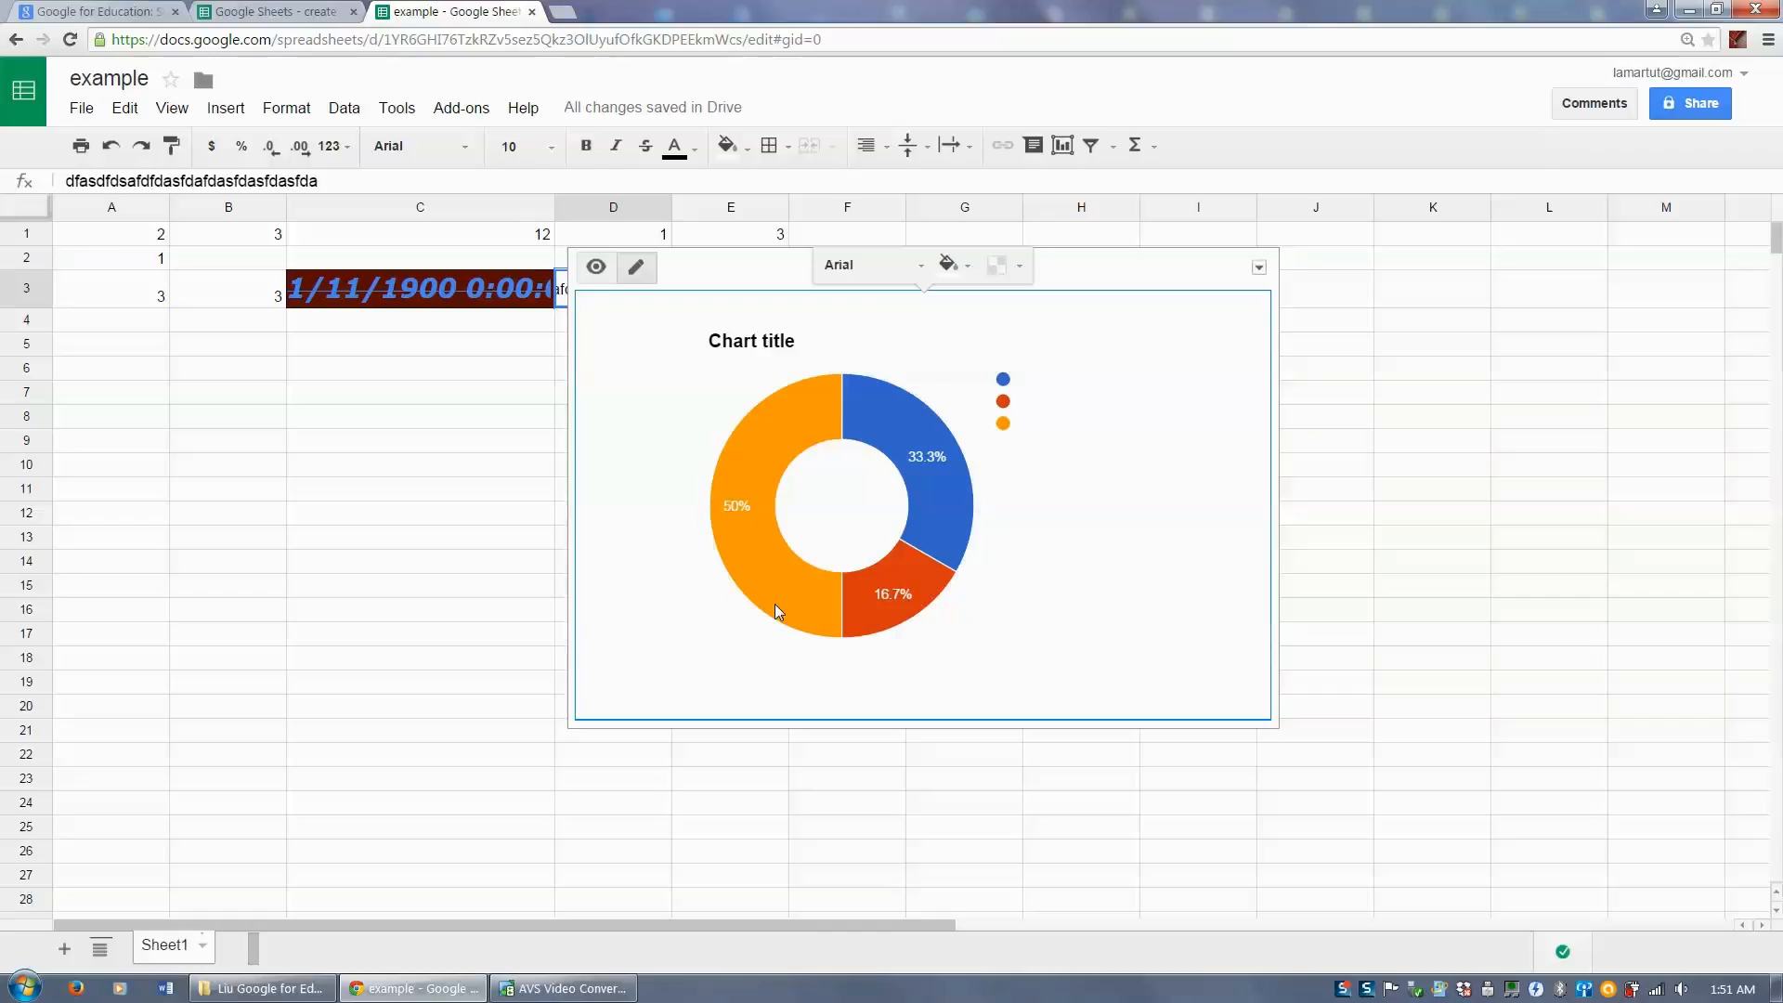
left_click(717, 481)
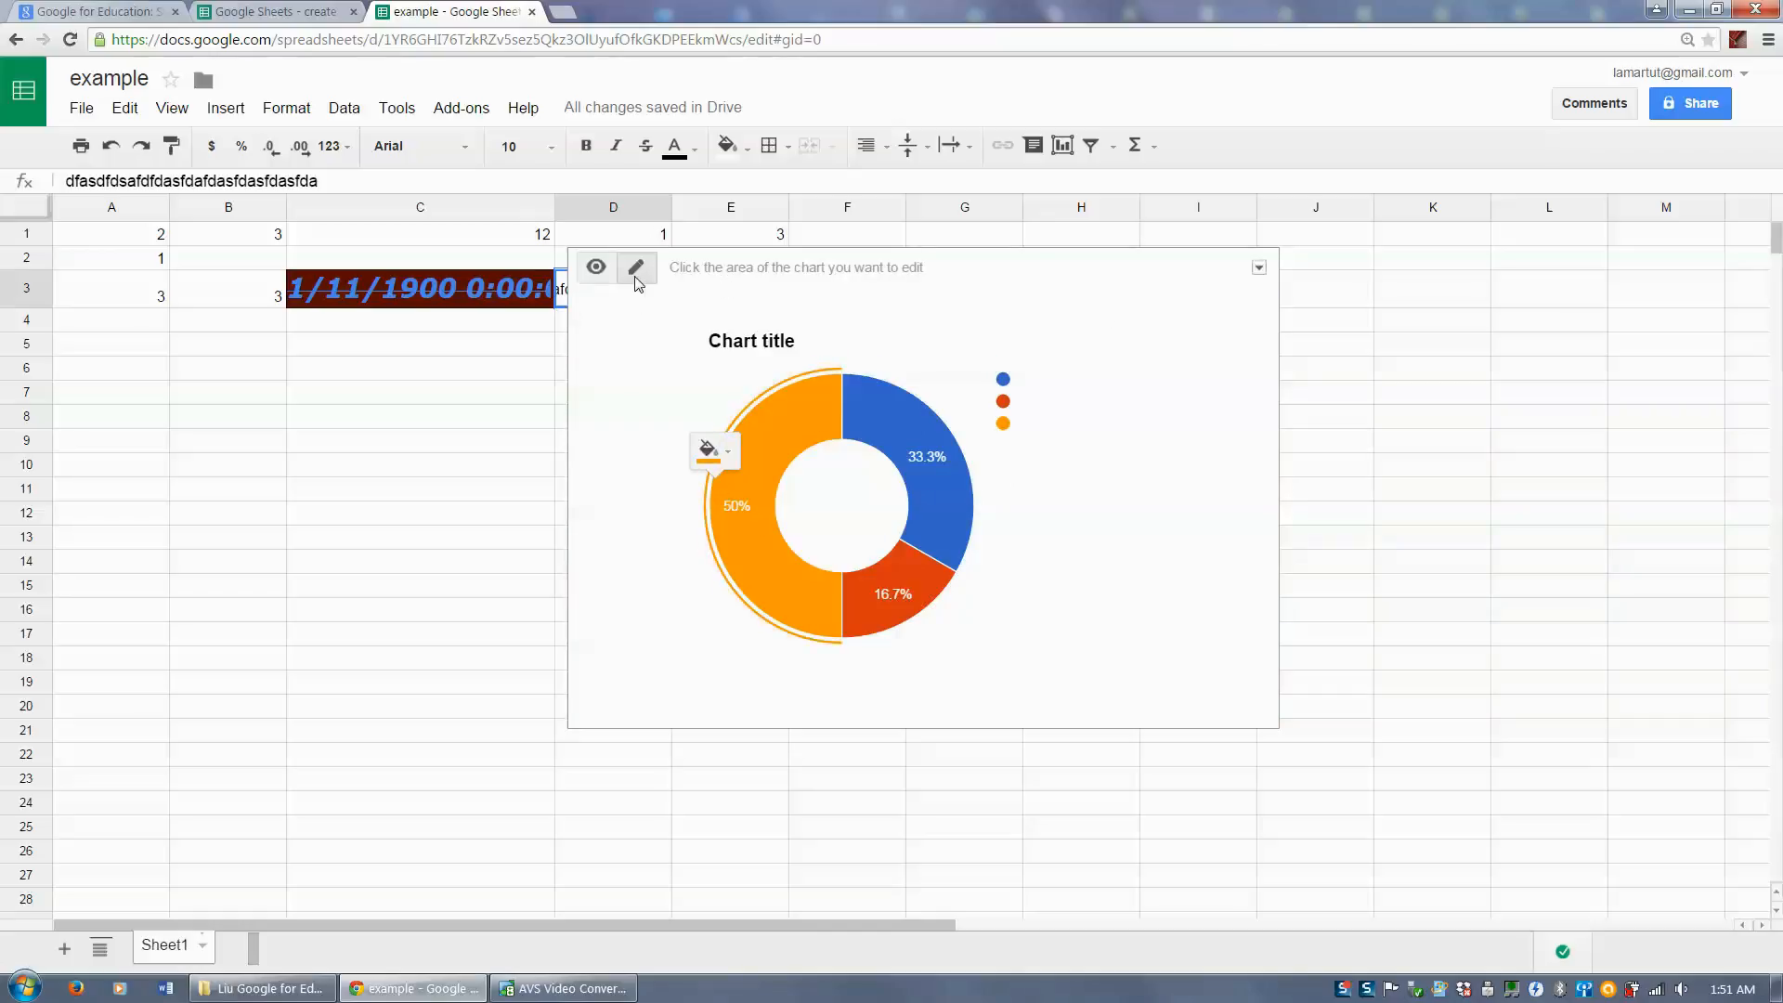
left_click(1006, 388)
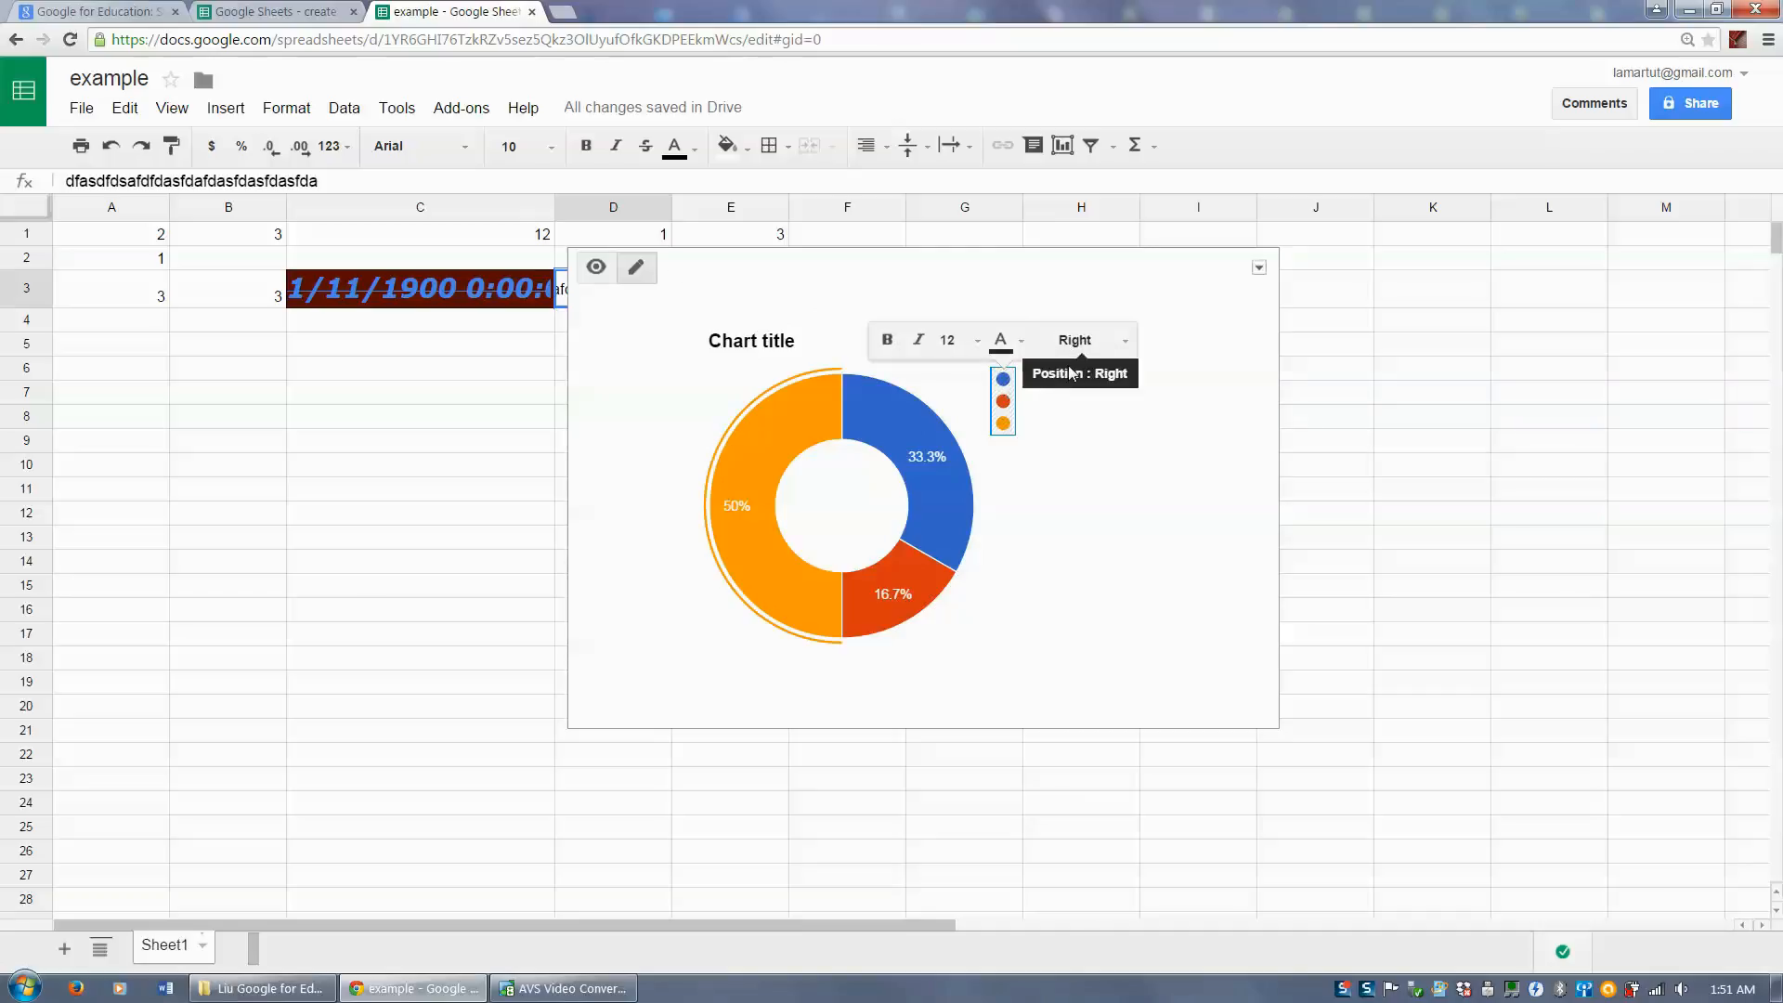
type("afsdf")
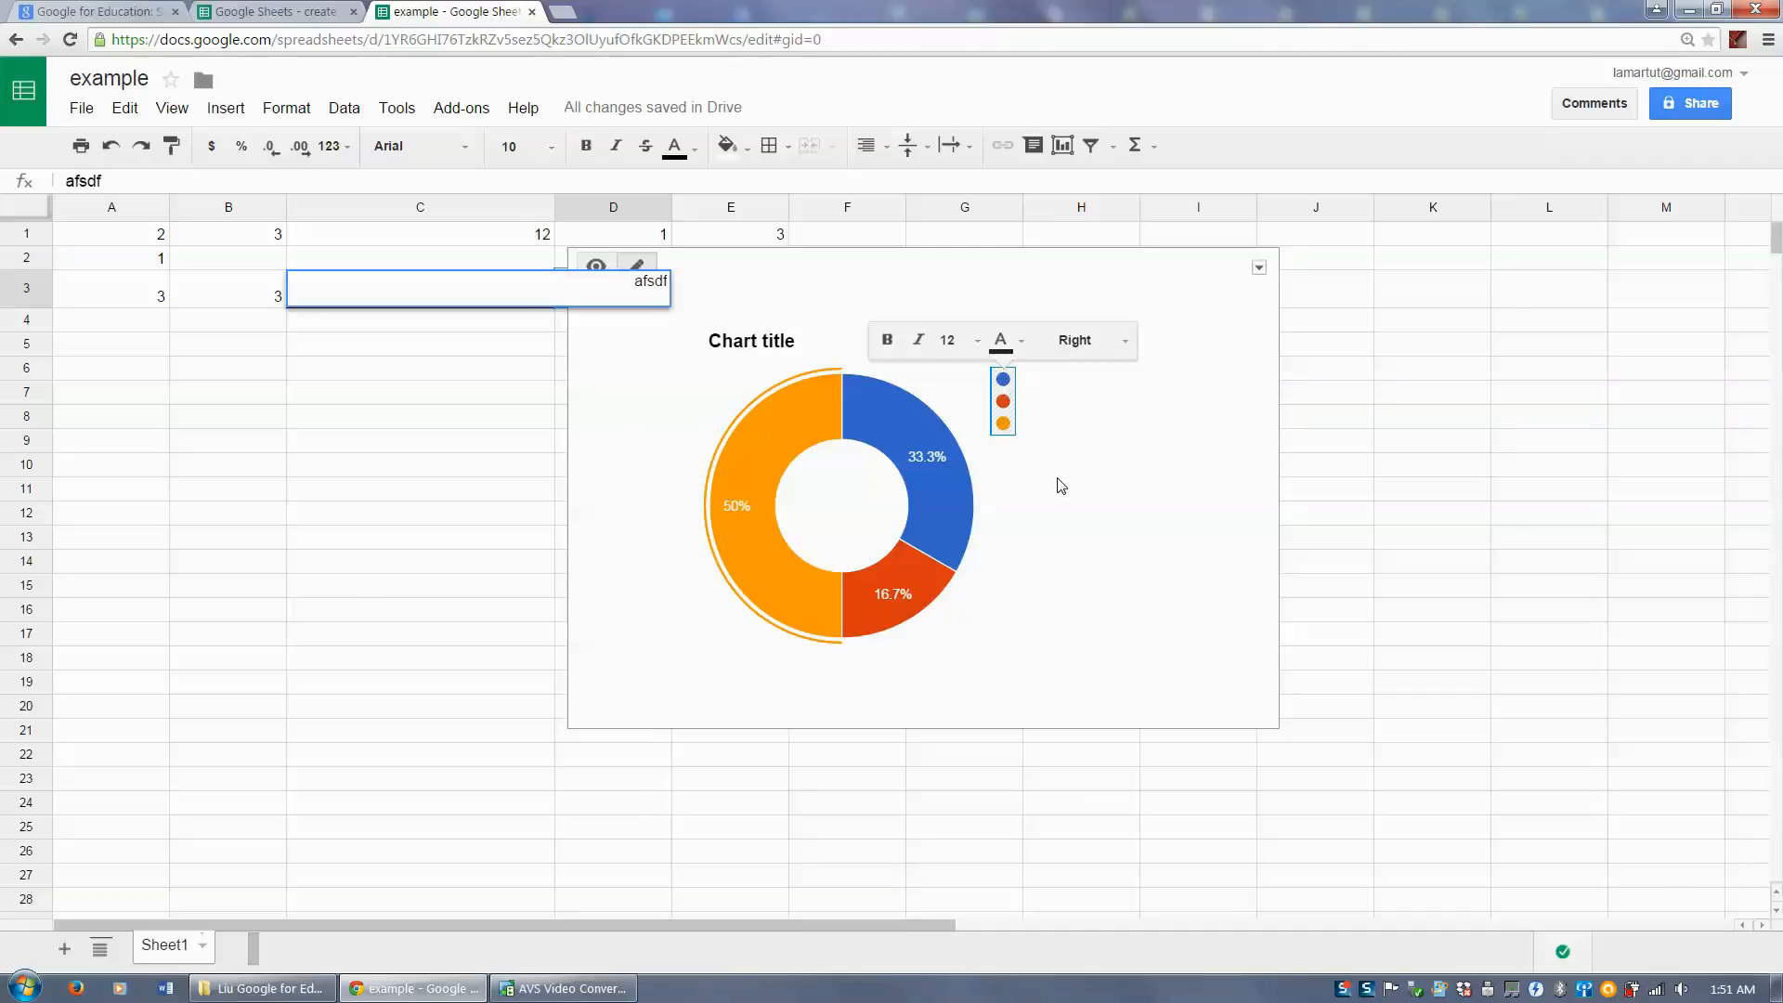
key("BackSpace")
key("BackSpace")
key("BackSpace")
key("BackSpace")
key("BackSpace")
left_click(1062, 486)
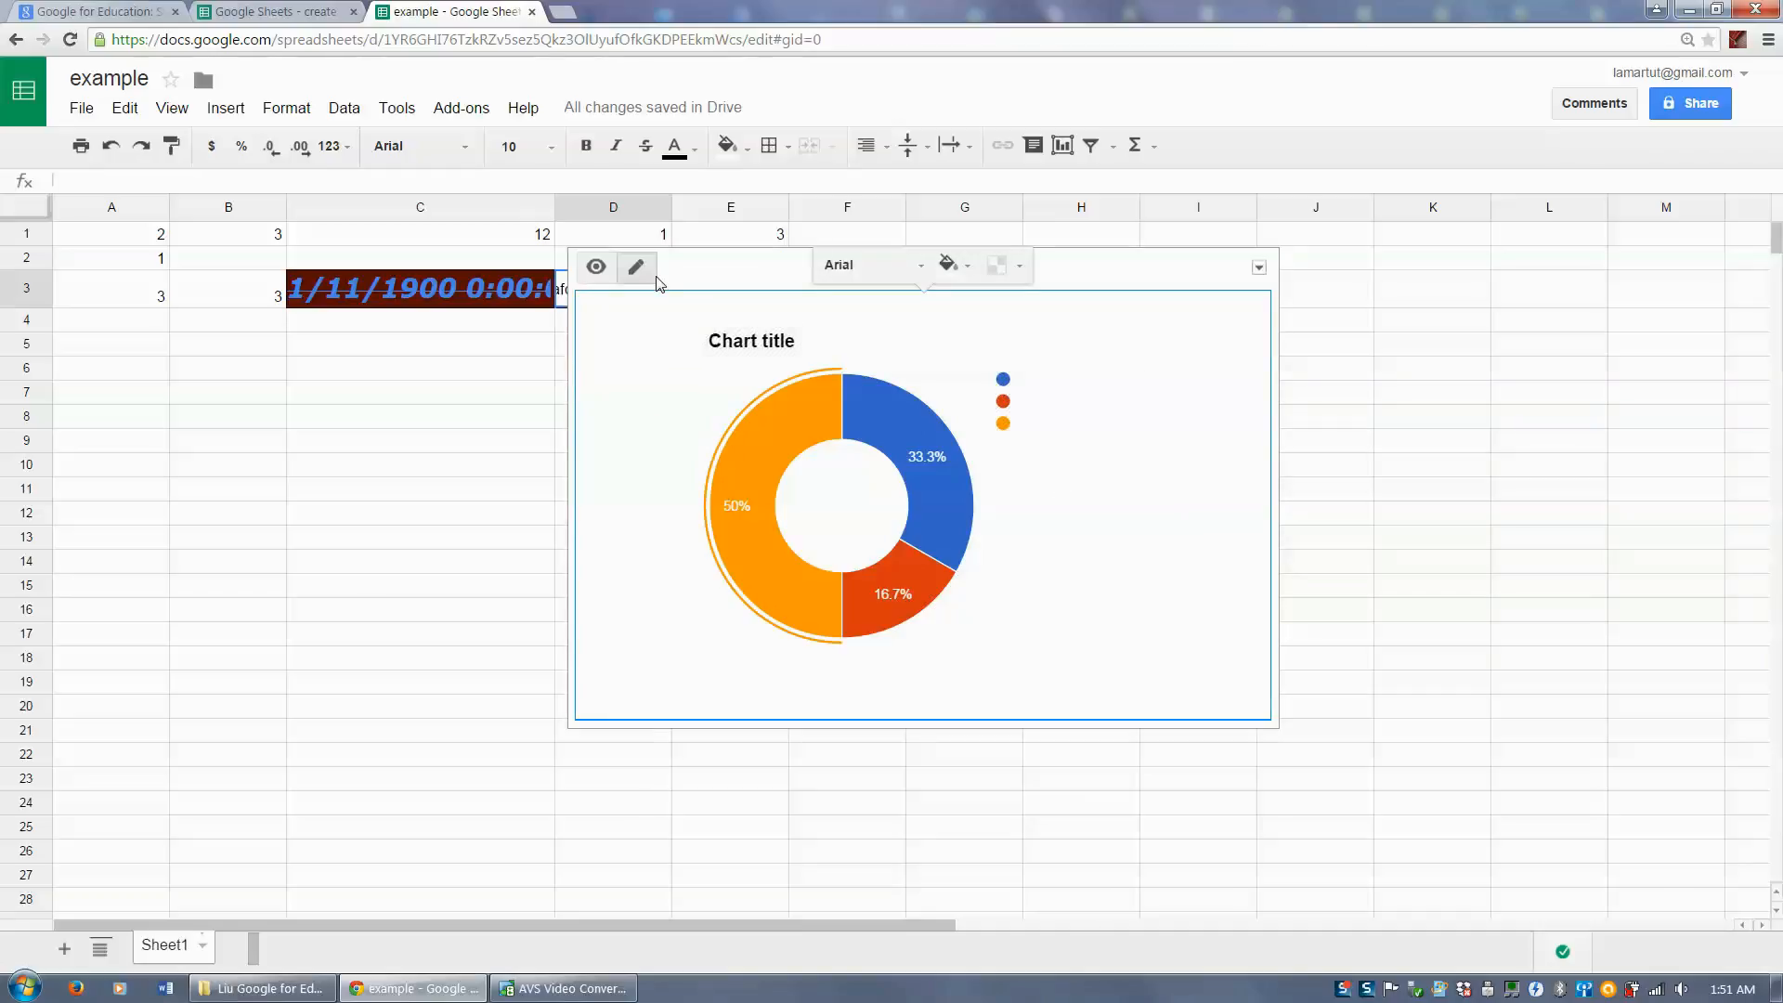
Step: Move the text from cell D3 to cell D1 and select cell C8
left_click(641, 269)
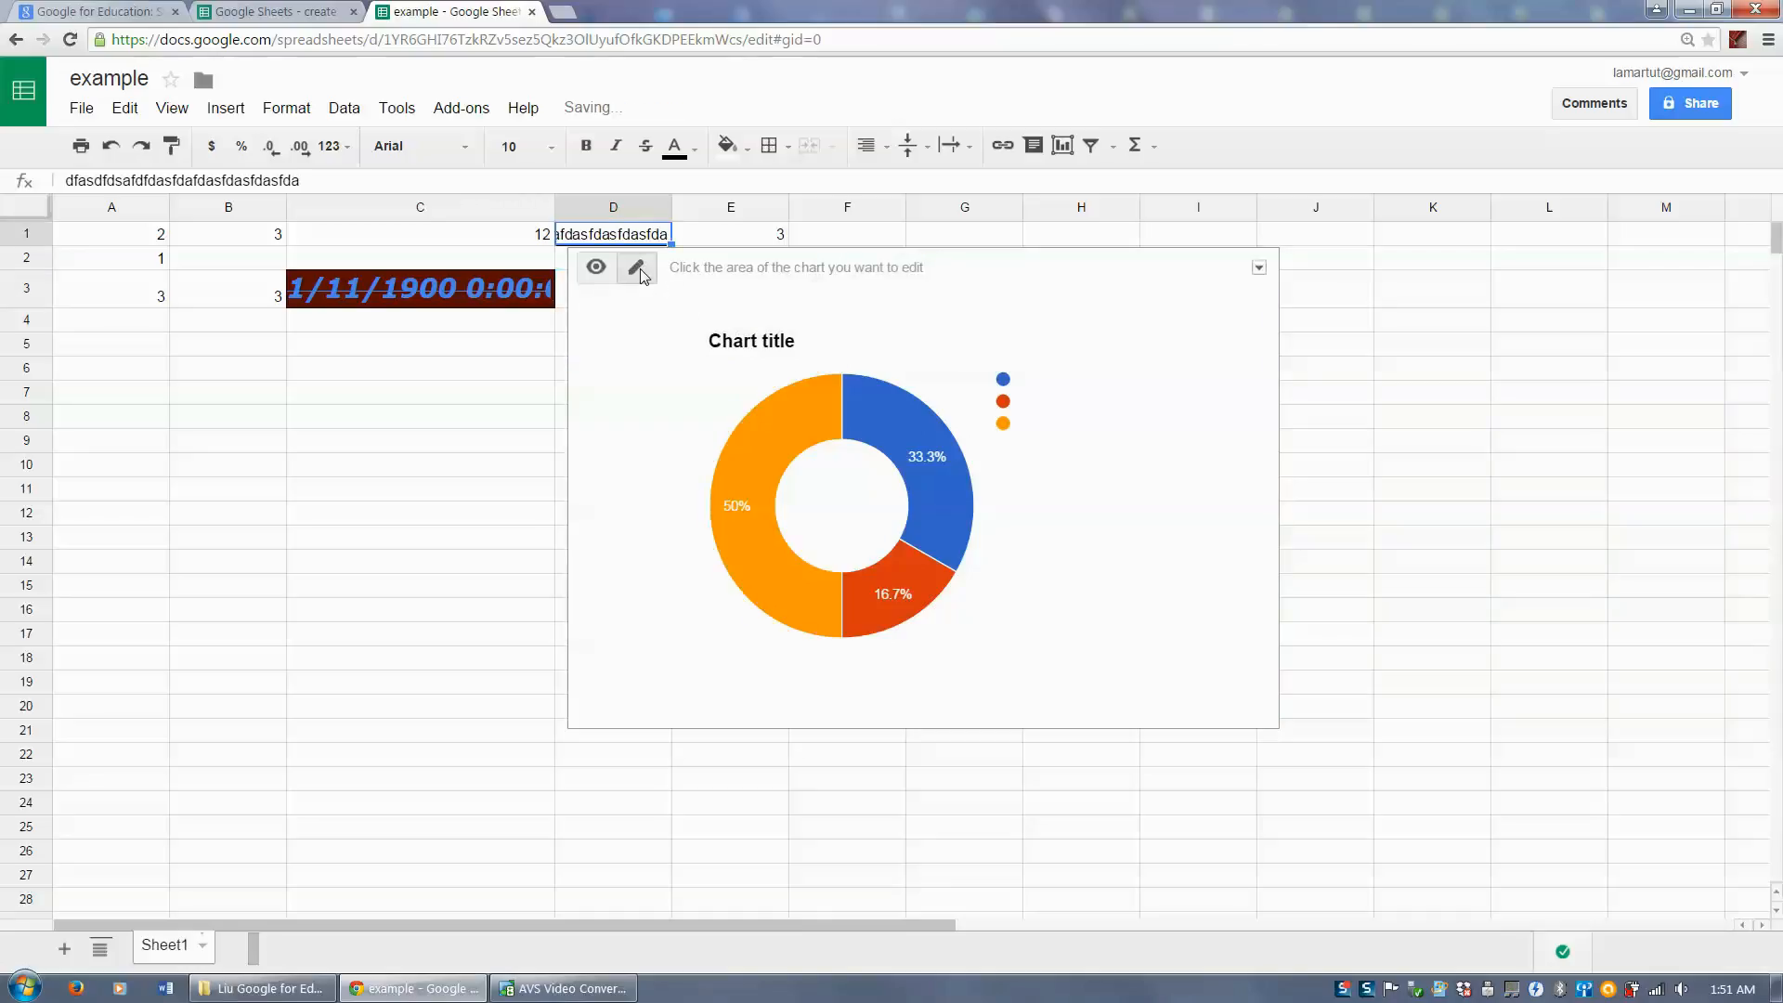
left_click(502, 434)
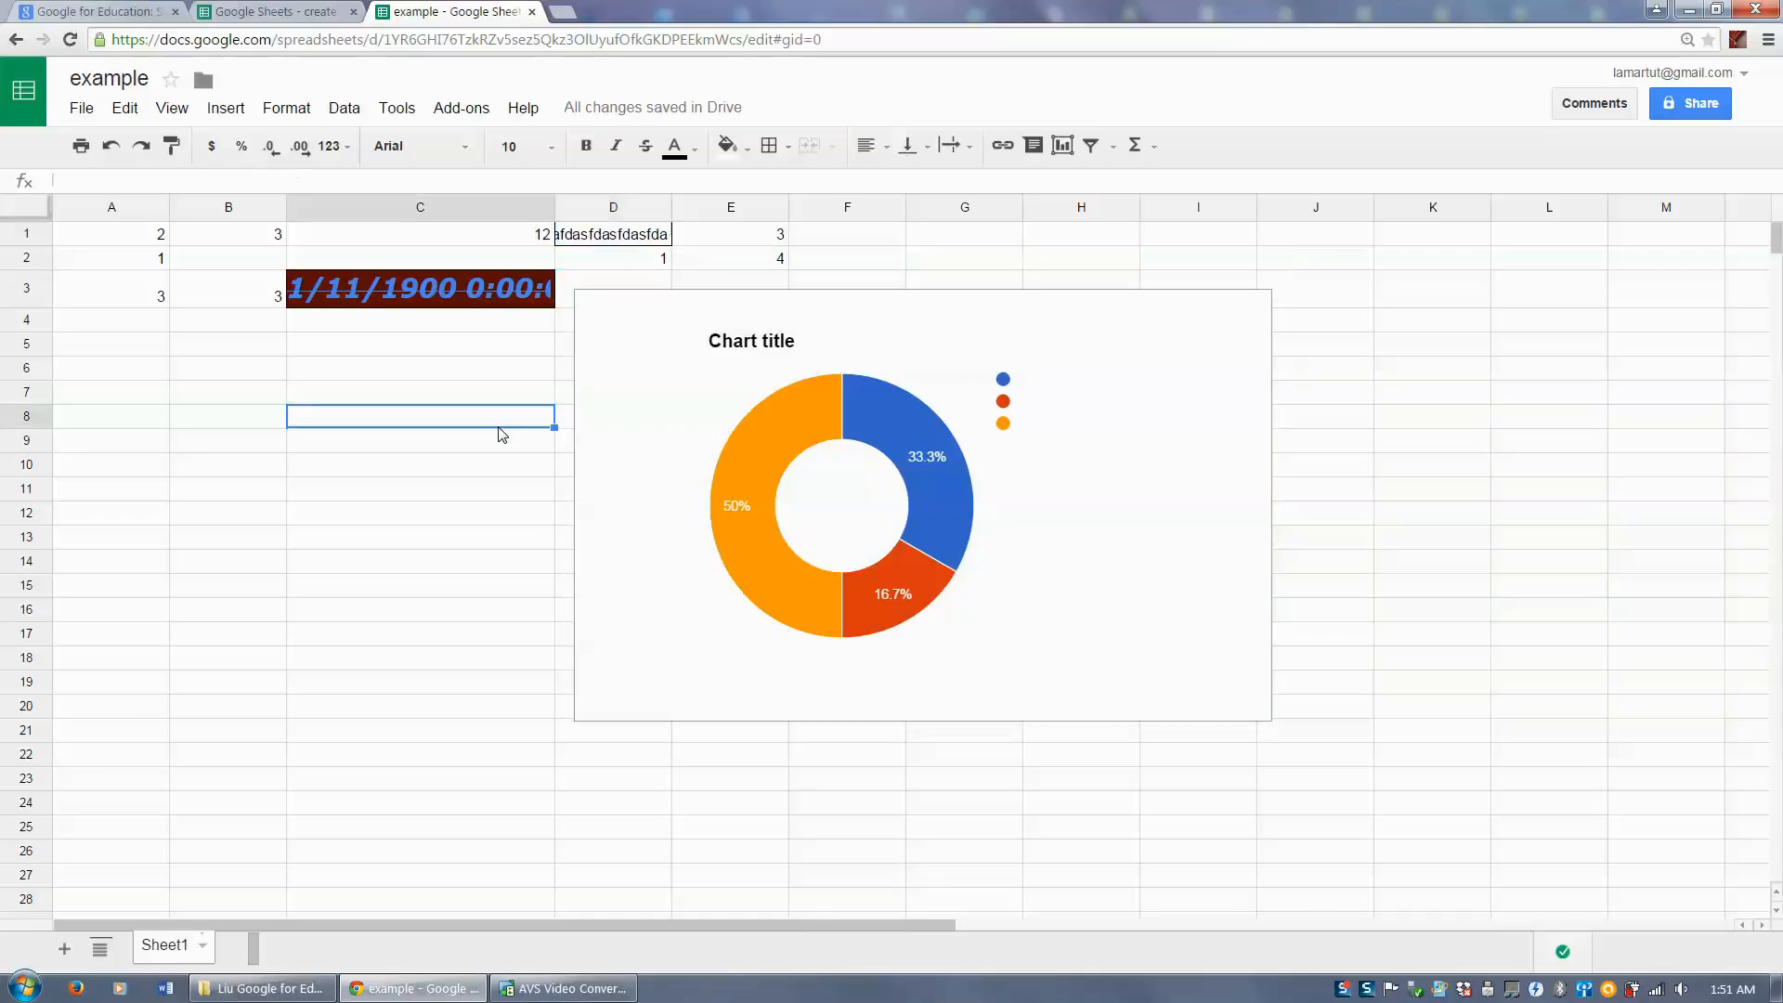
Step: Open the doughnut chart's advanced edit settings, look through the customization, chart type and data options, and cancel without updating
left_click(639, 323)
left_click(637, 325)
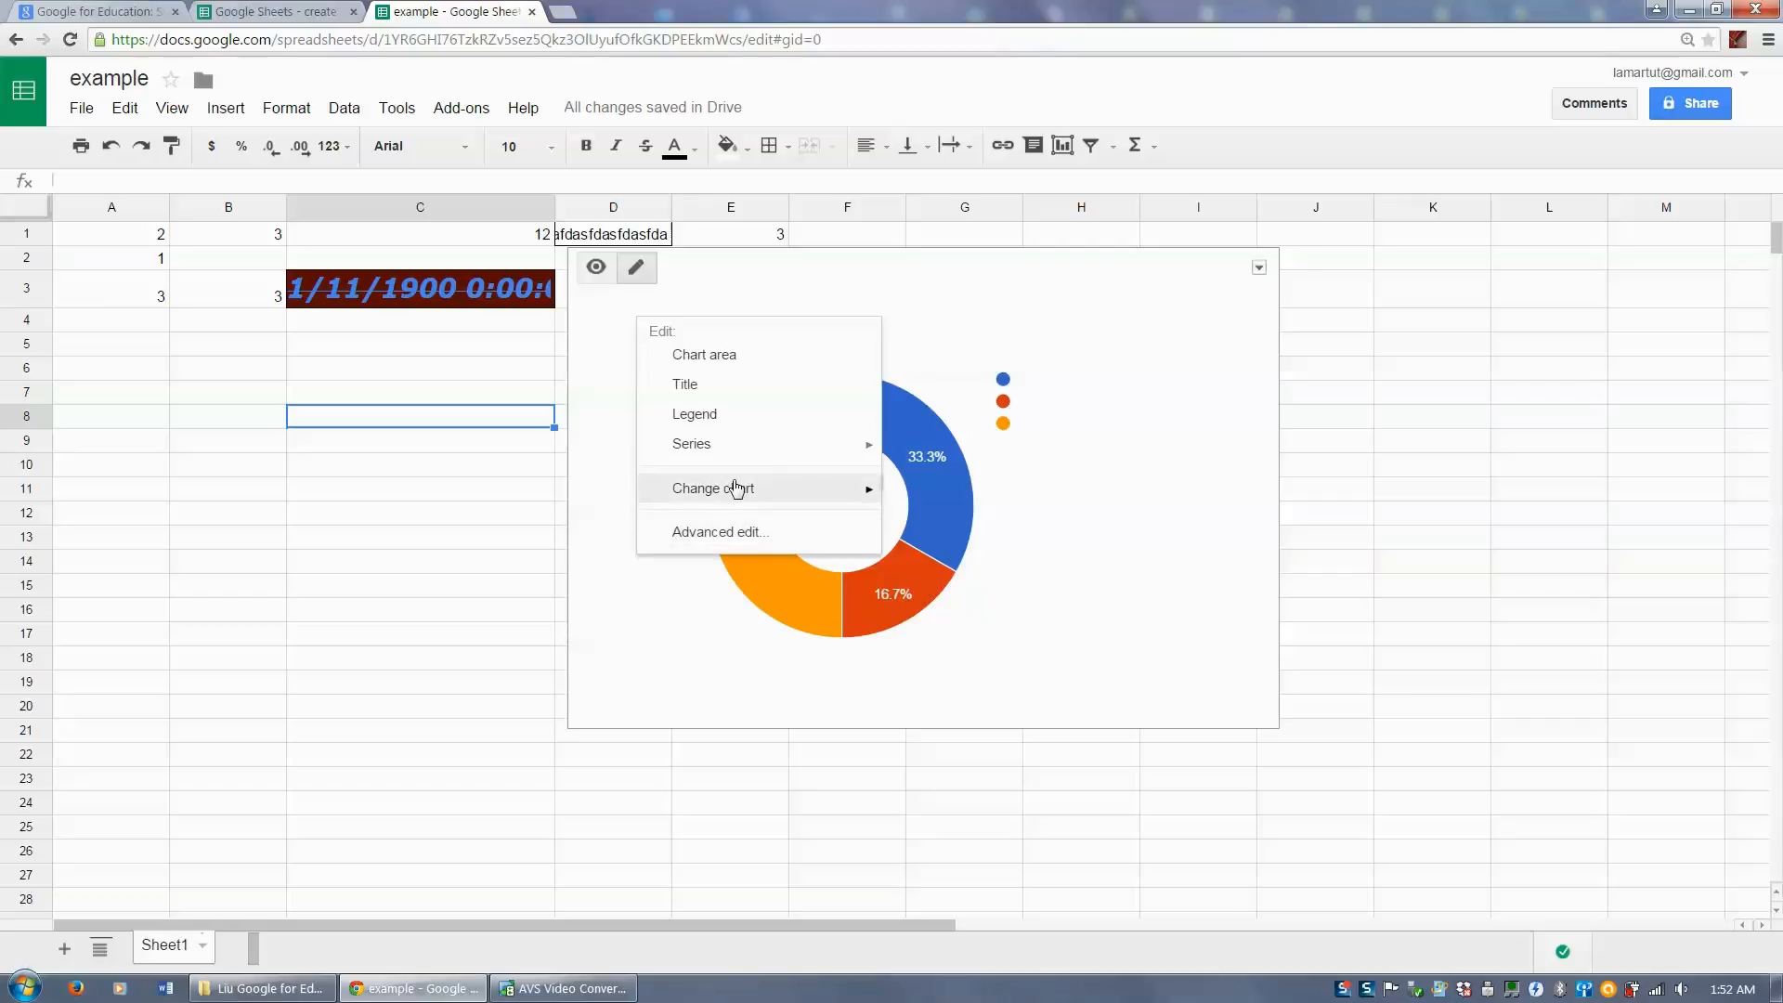
left_click(734, 532)
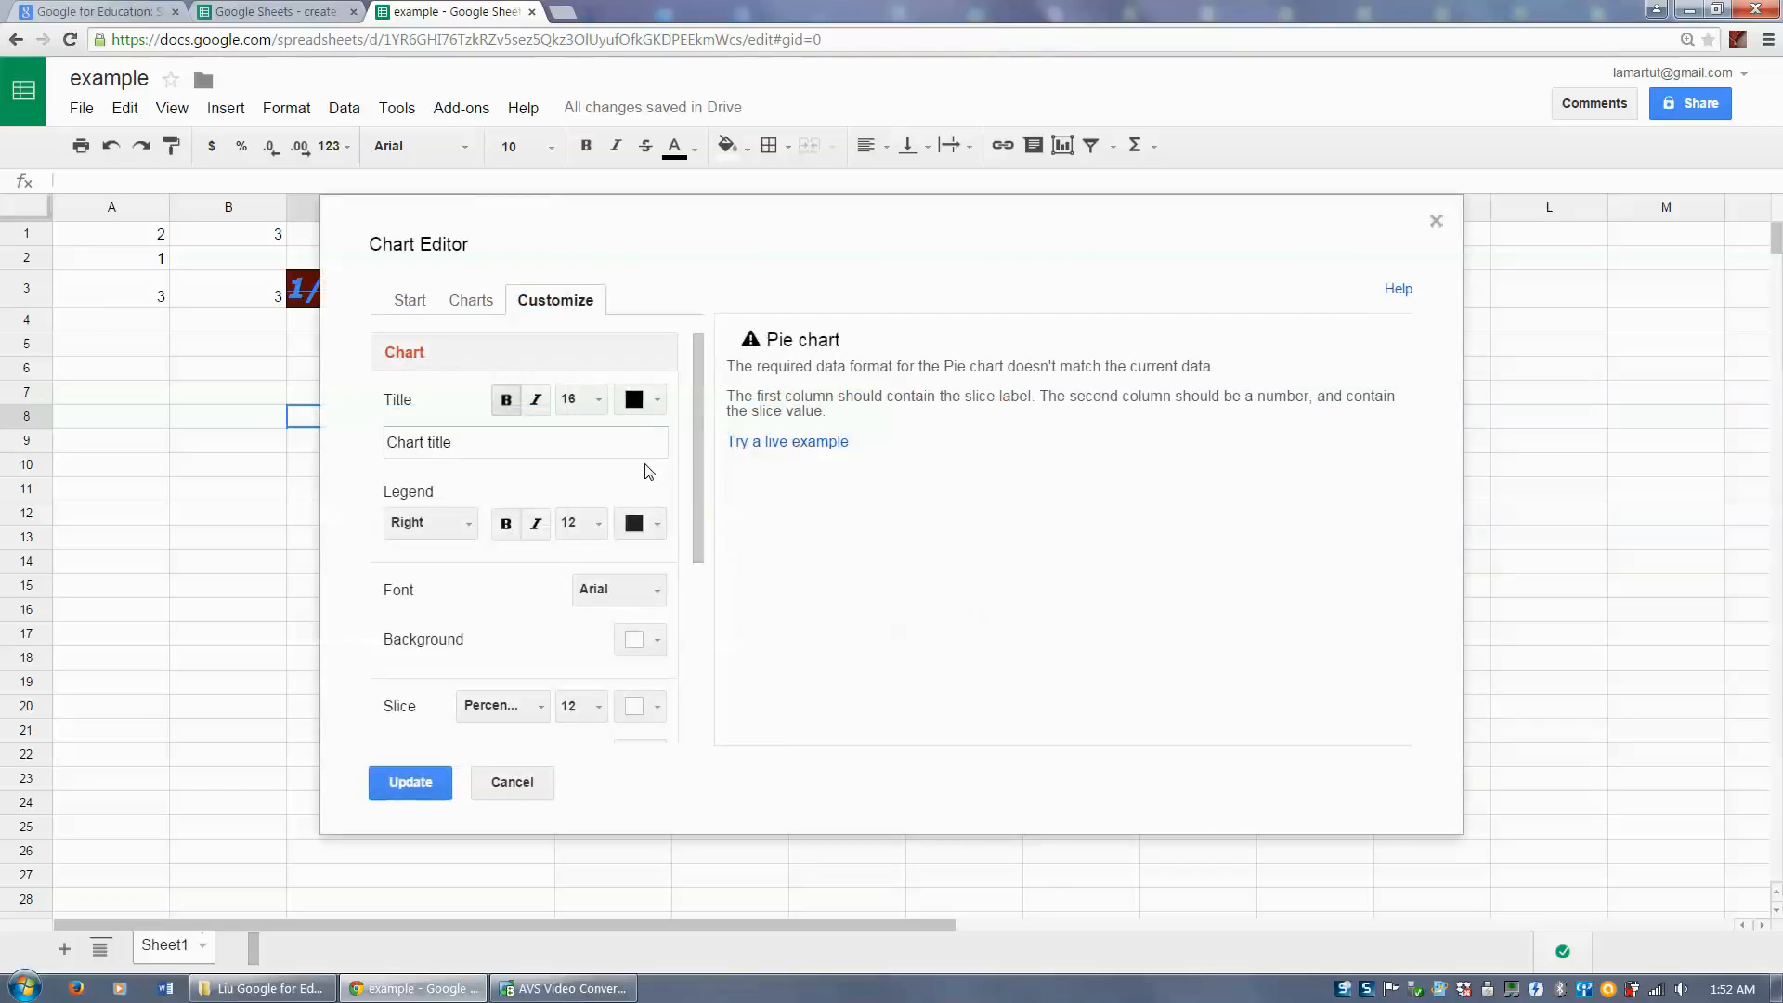
left_click_drag(693, 446, 713, 357)
left_click(471, 299)
left_click(423, 304)
left_click(496, 783)
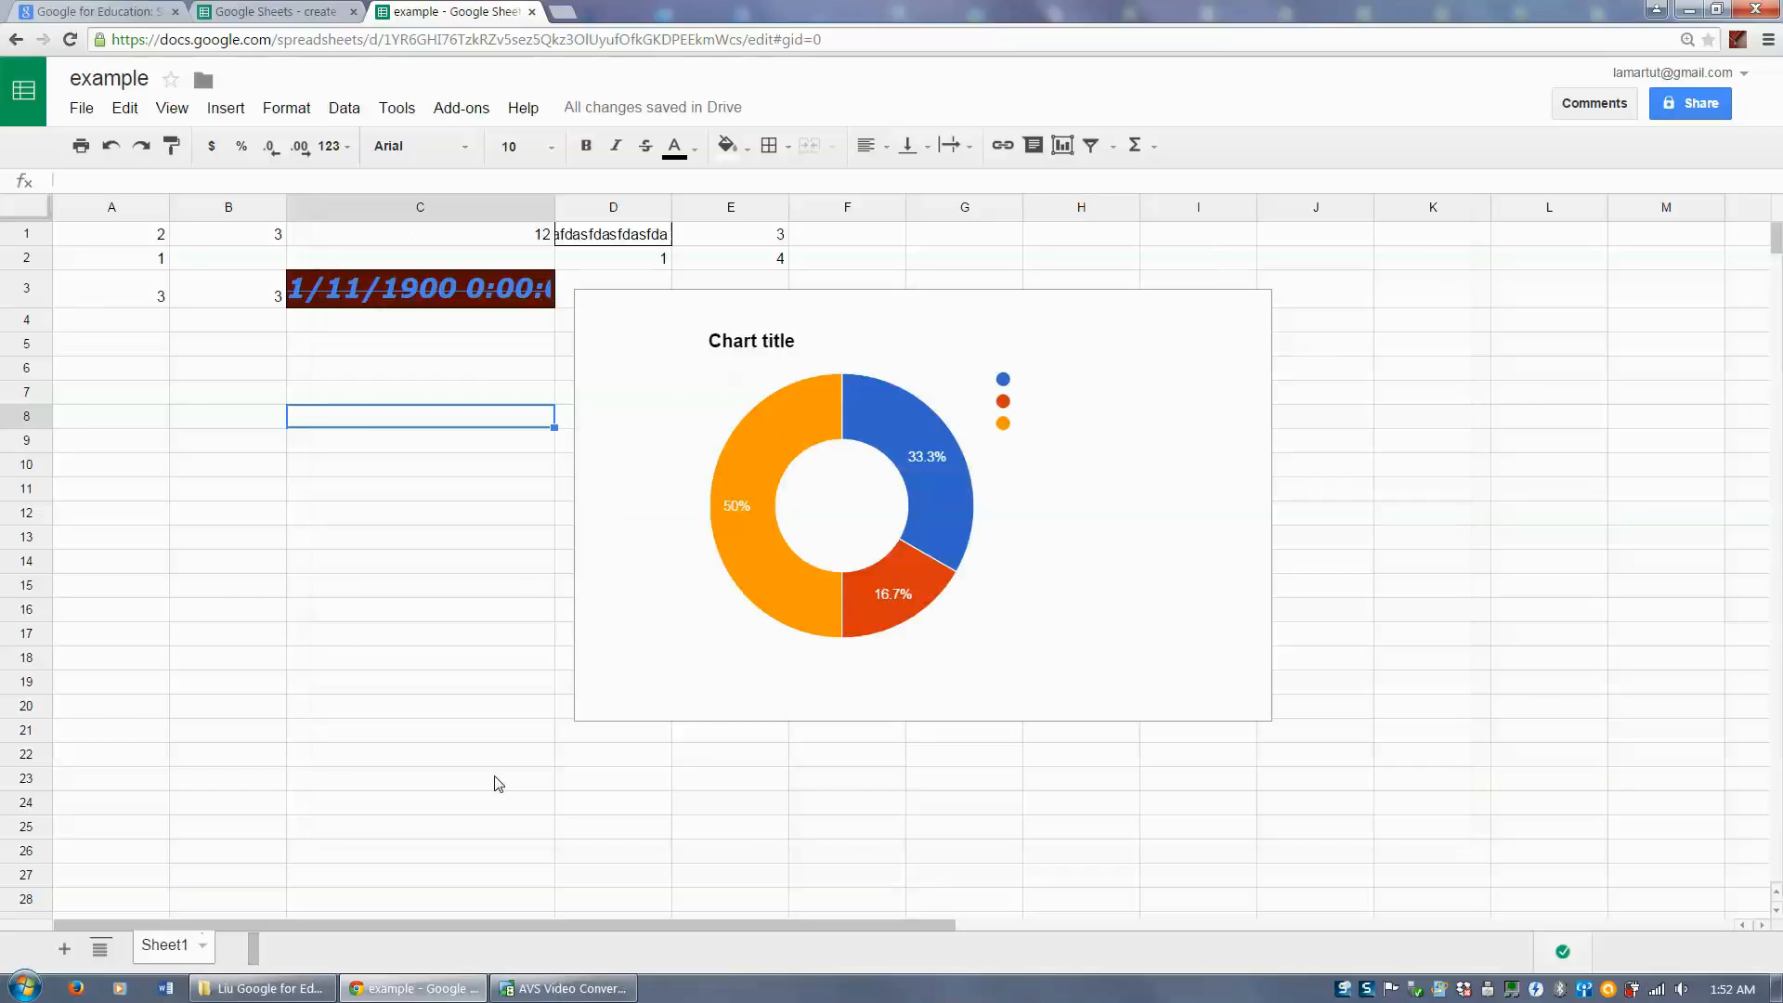
Step: Create a new filter view for cell C8, dismiss the first-use tip, and select cell C4
left_click(1112, 148)
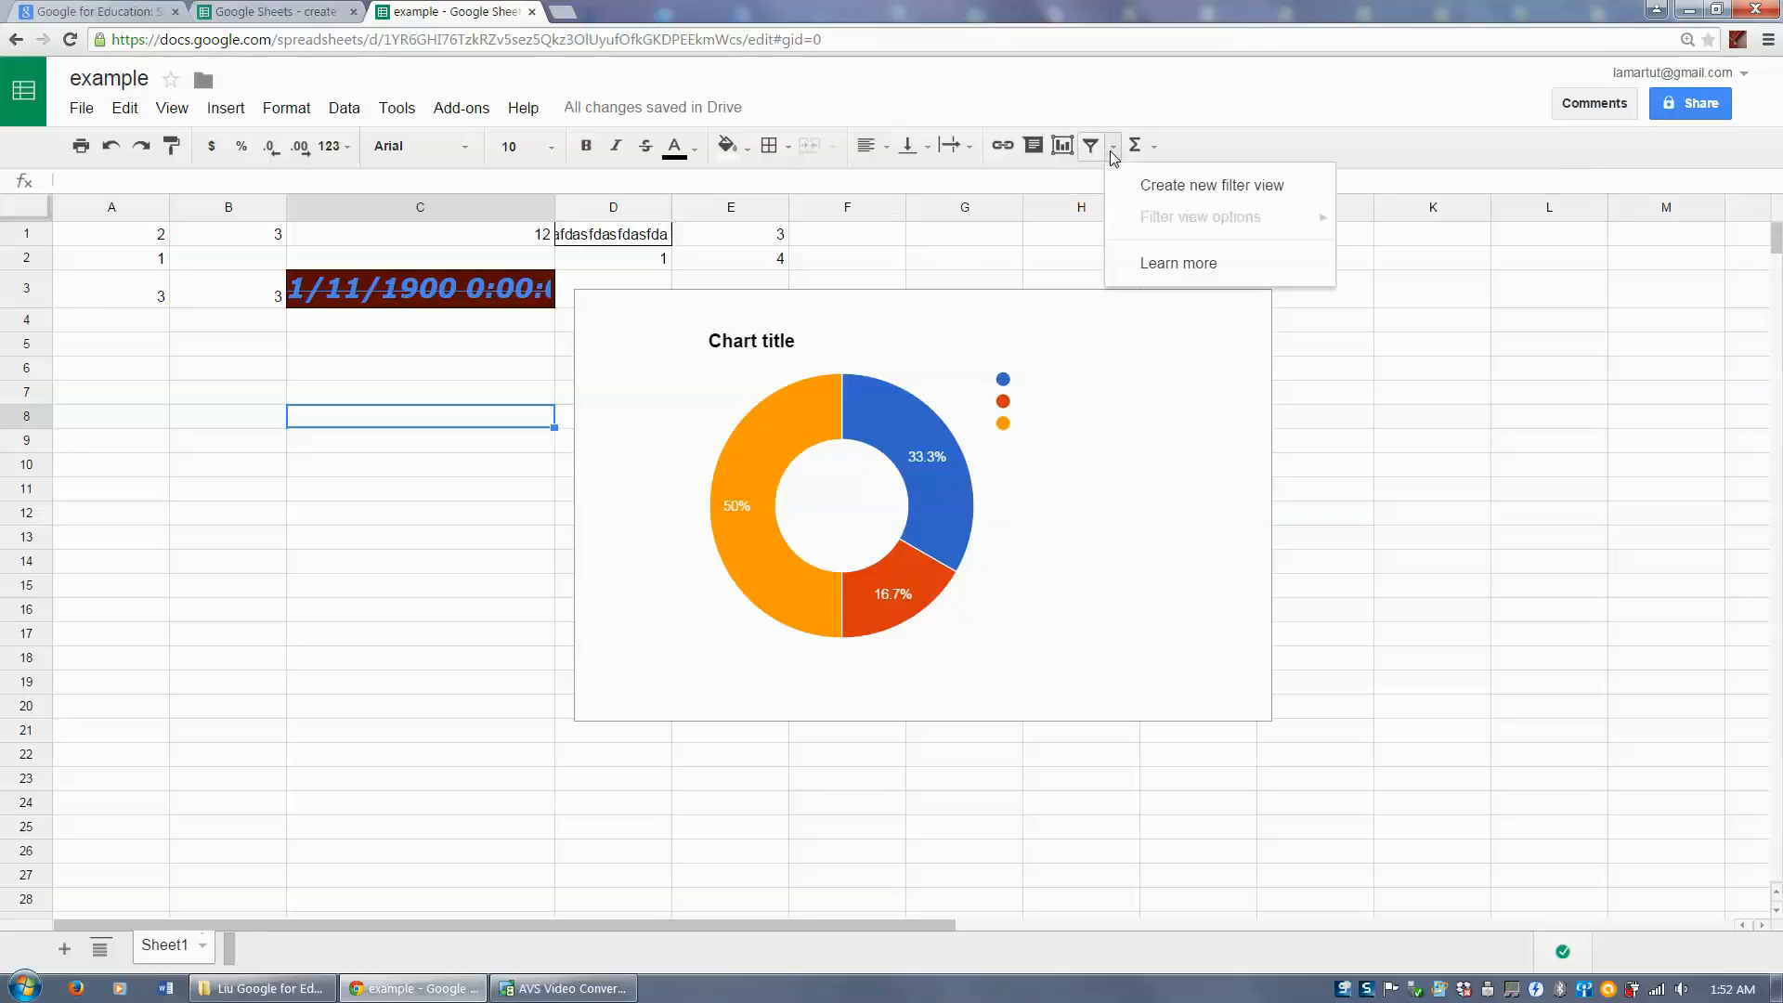
left_click(1147, 185)
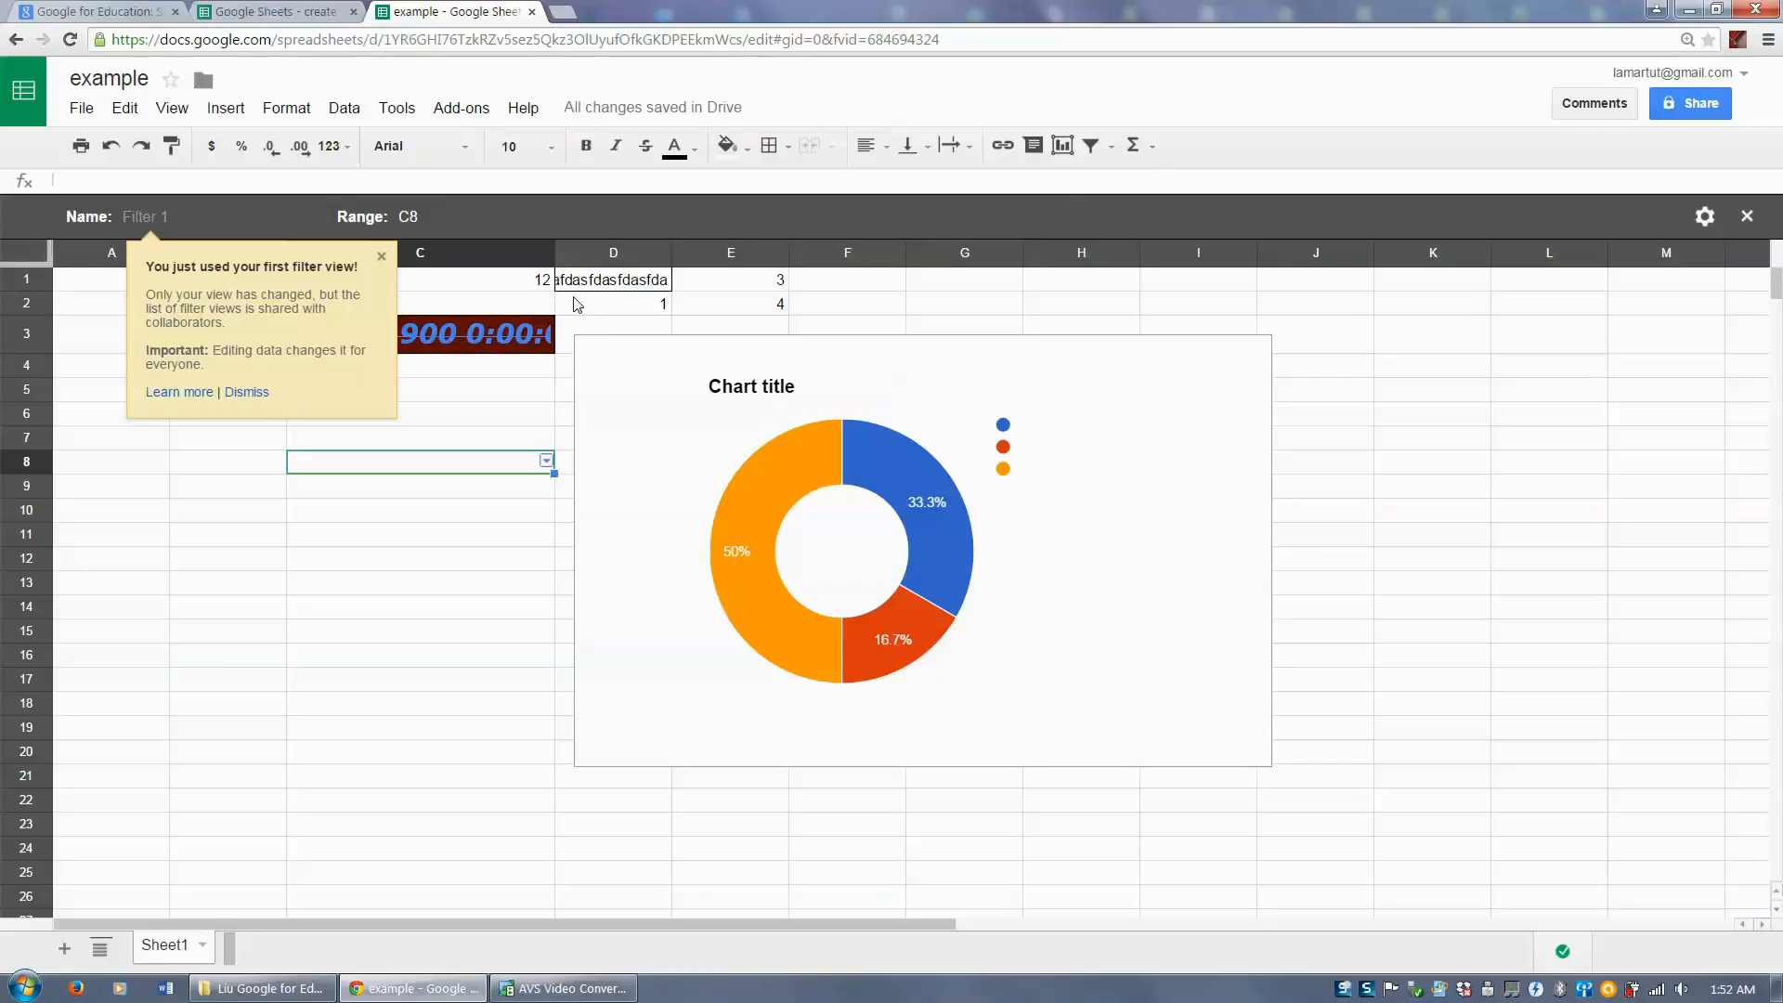
left_click_drag(613, 279, 340, 329)
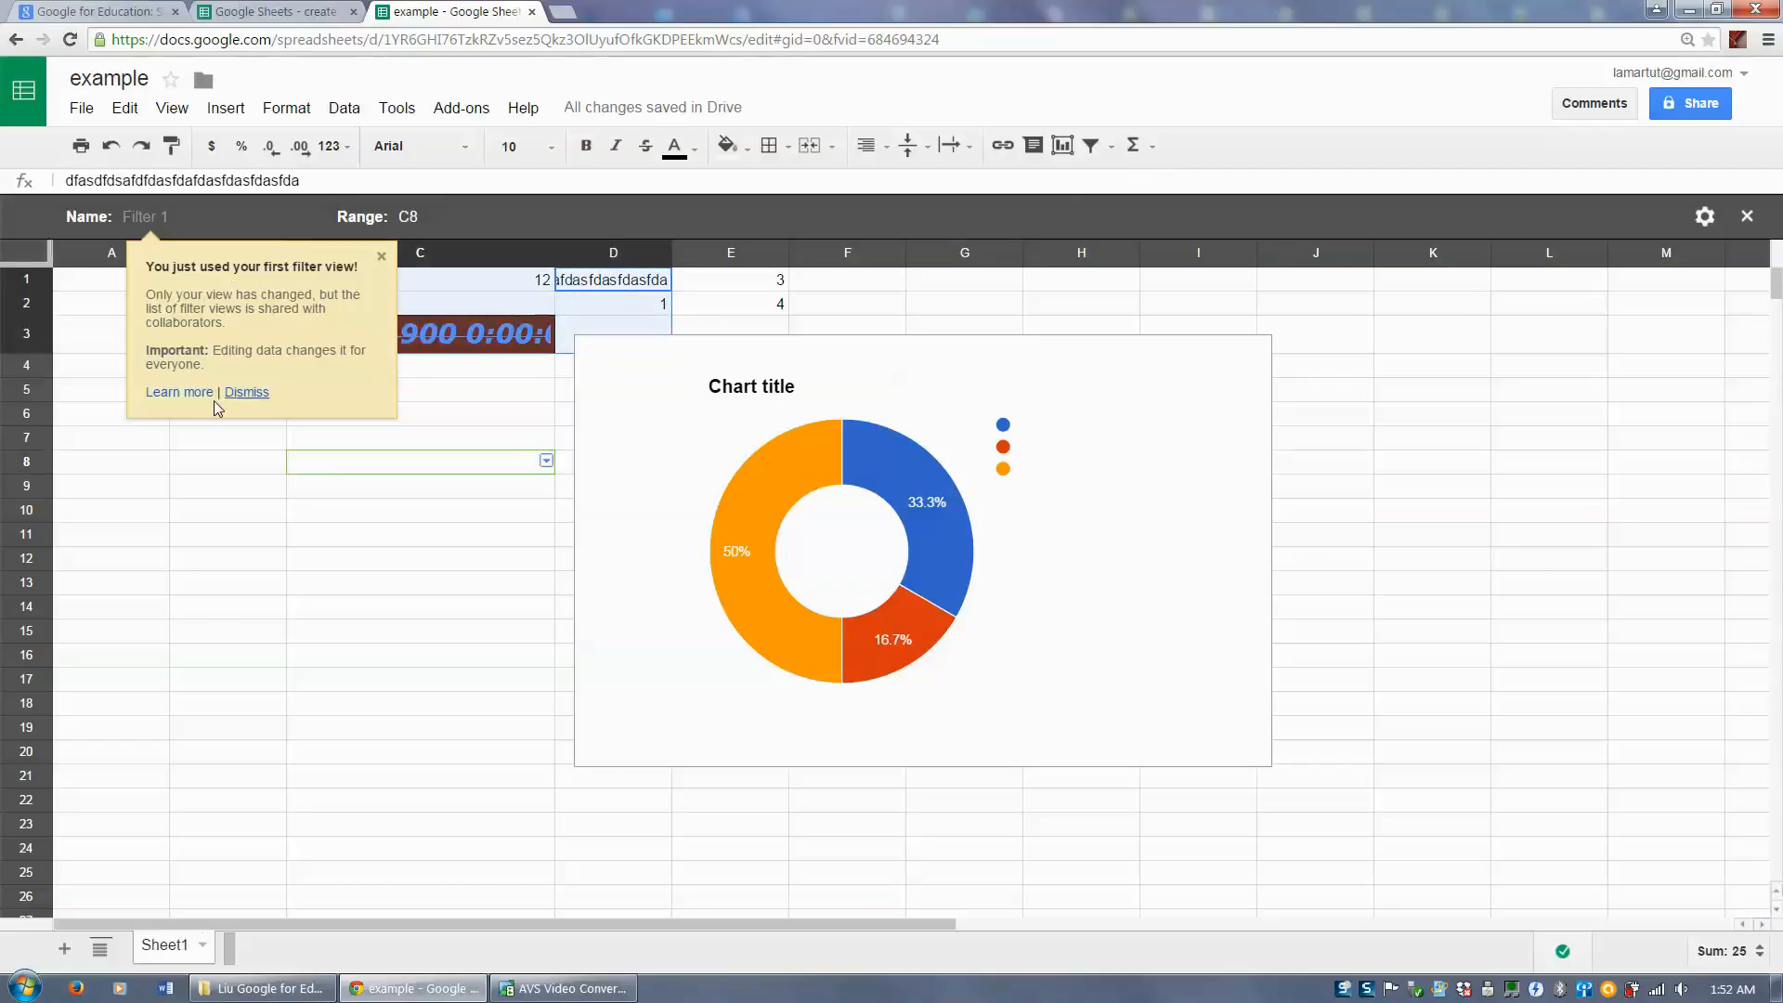
left_click(248, 392)
left_click(474, 377)
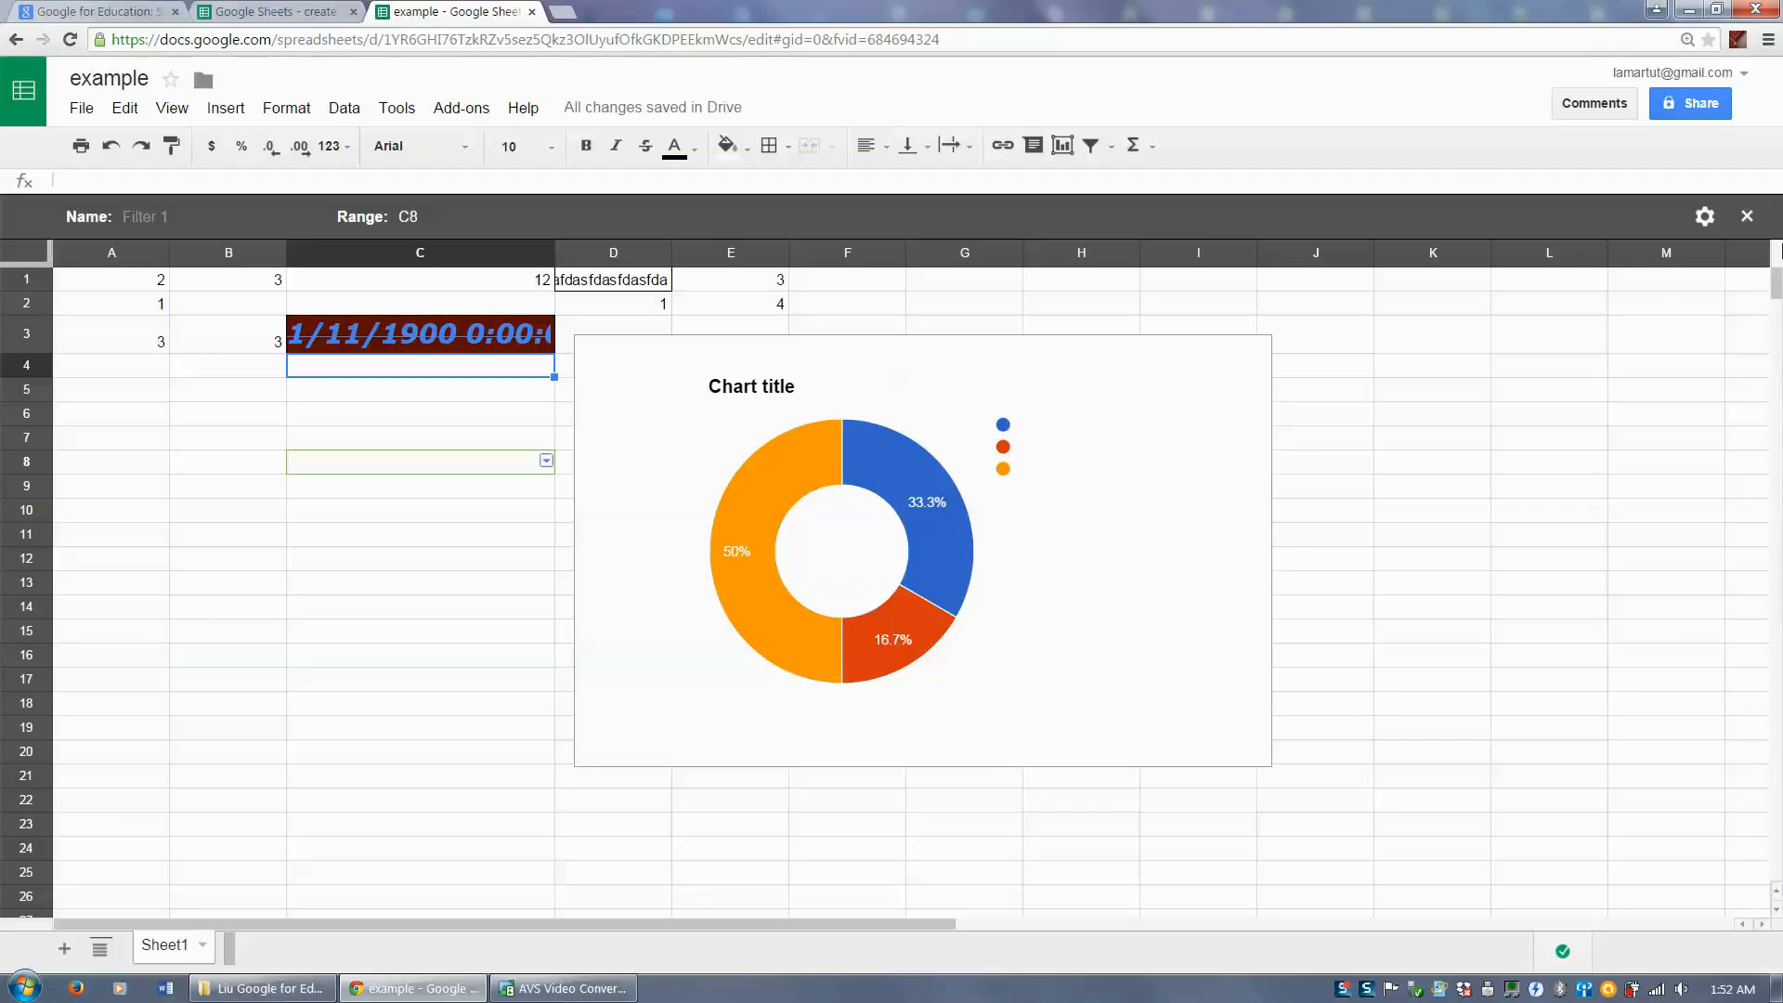
Step: Look at the open Google for Education and Google Sheets start pages, and return to the example spreadsheet
left_click(146, 9)
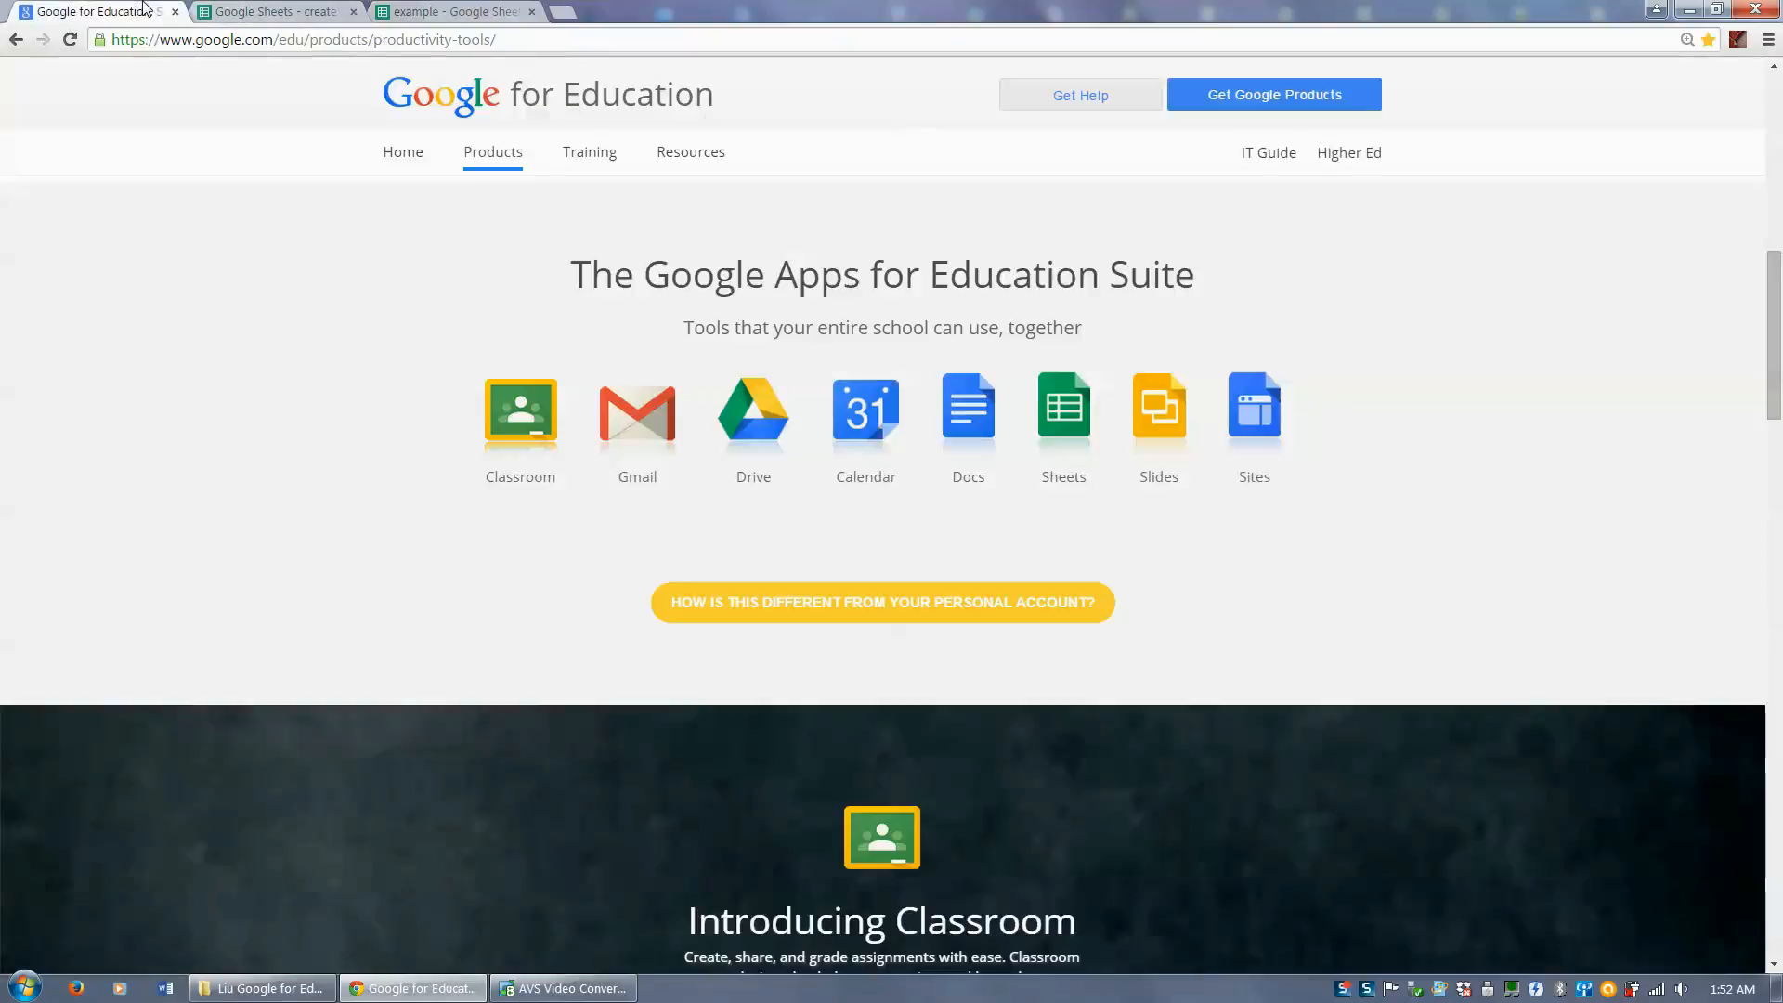
left_click(214, 9)
left_click(446, 11)
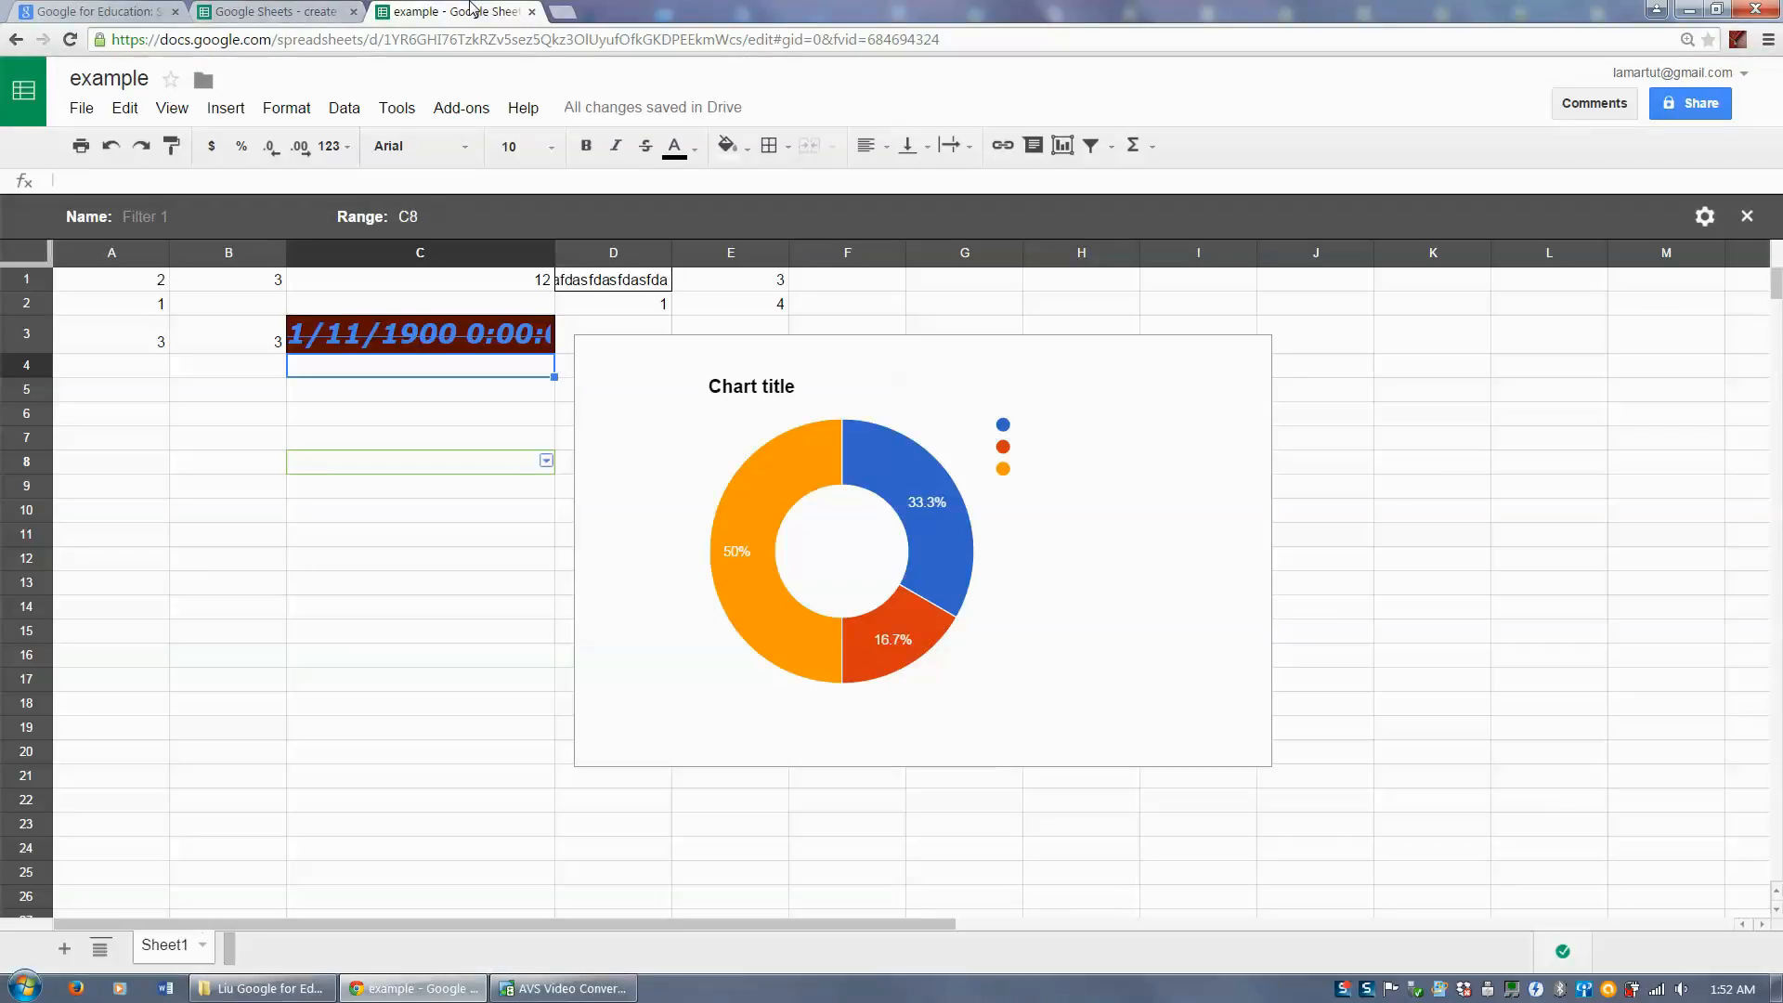